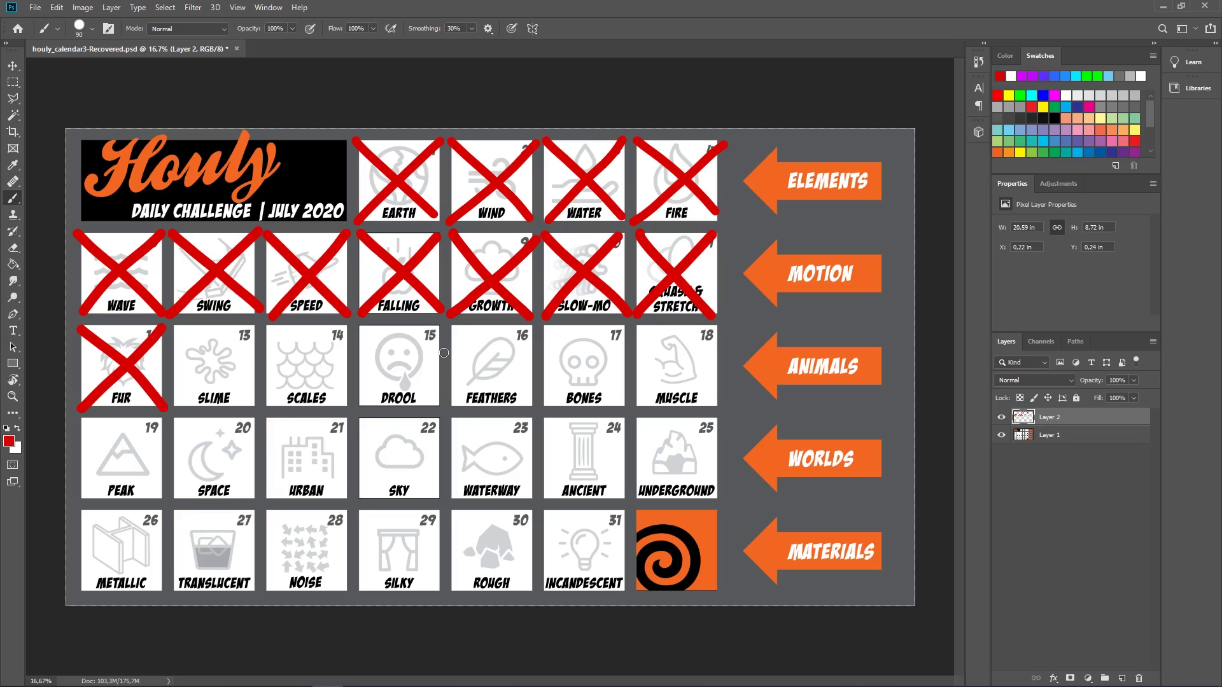
{"action": "key", "text": "Tab"}
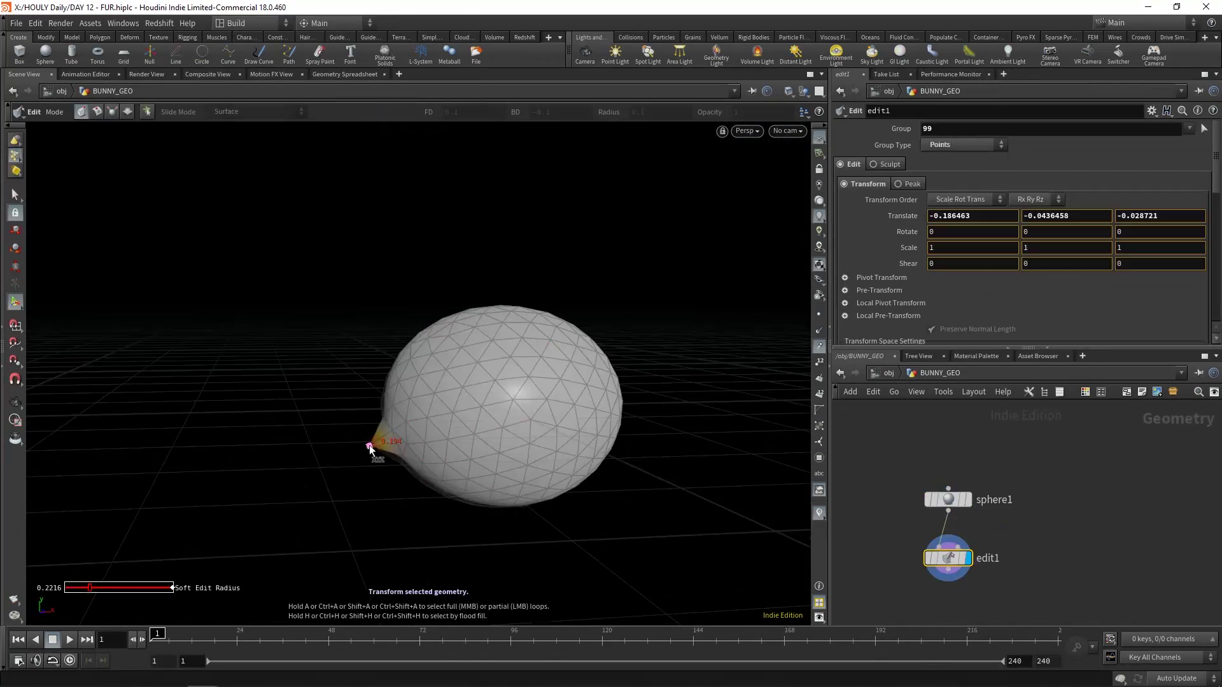
{"action": "left_click_drag", "start_coordinate": [368, 450], "coordinate": [606, 382]}
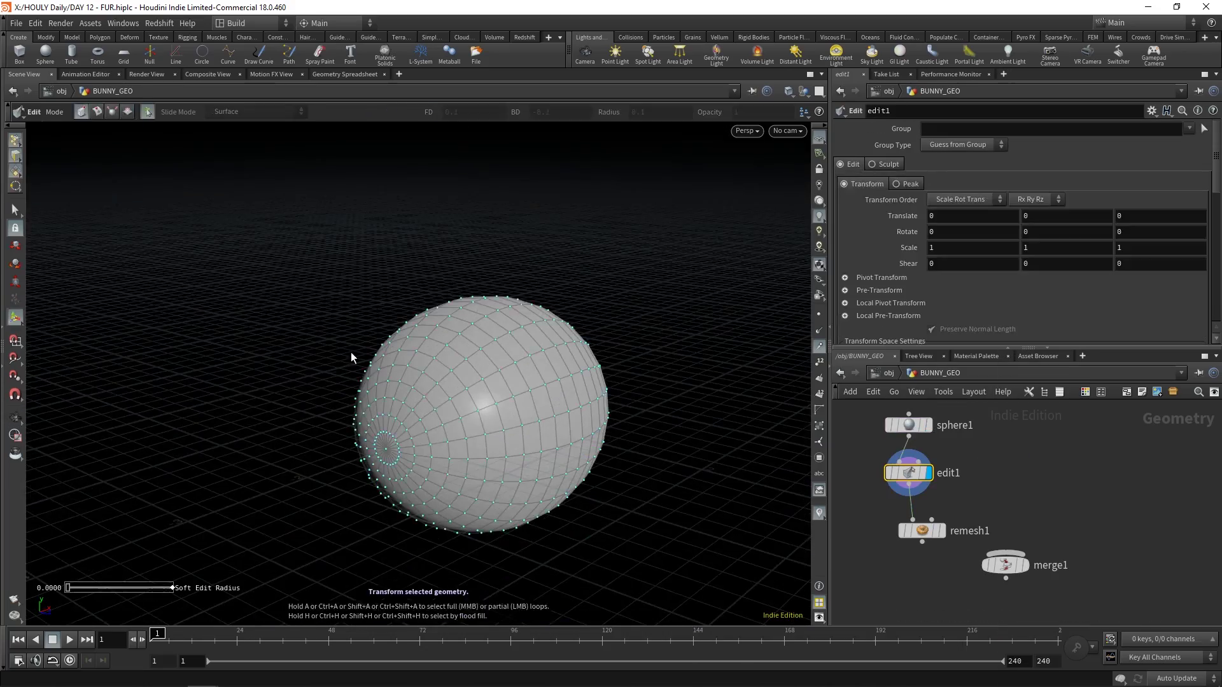
{"action": "left_click_drag", "start_coordinate": [349, 354], "coordinate": [391, 197]}
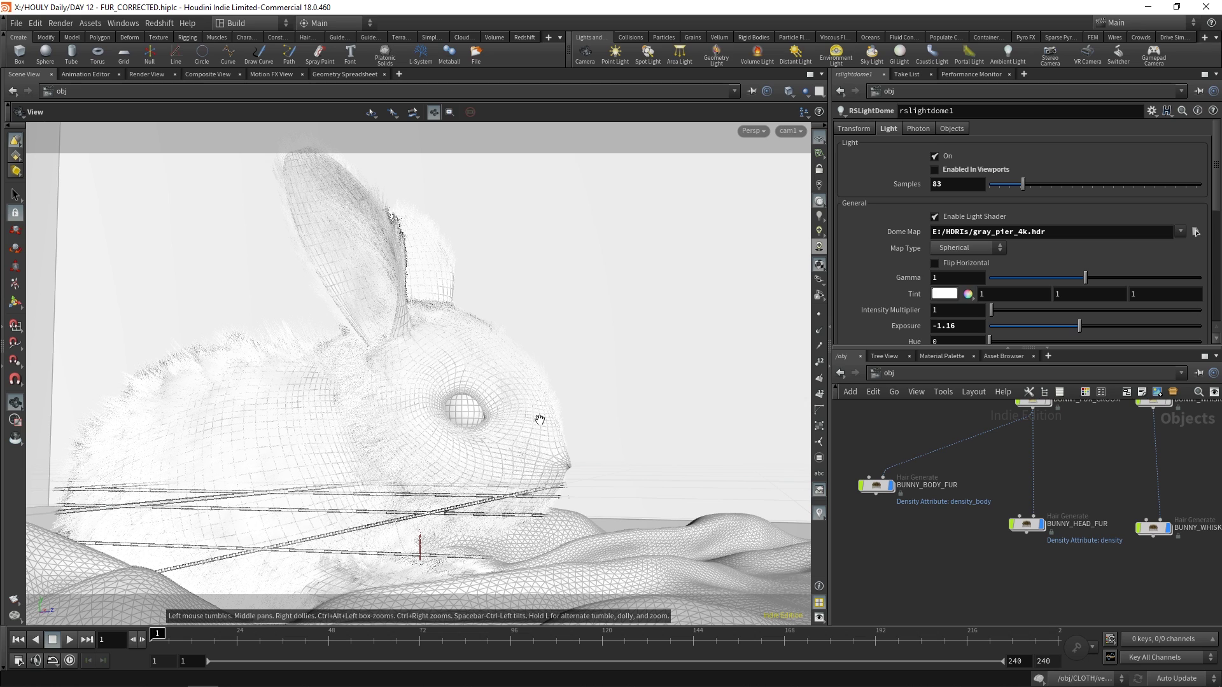
- Find the bunny geometry object among the scene objects and open its BUNNY_GEO node network
{"action": "middle_click_drag", "start_coordinate": [930, 543], "coordinate": [933, 586]}
{"action": "scroll", "coordinate": [945, 577], "scroll_direction": "down", "scroll_amount": 1}
{"action": "middle_click_drag", "start_coordinate": [990, 530], "coordinate": [920, 554]}
{"action": "scroll", "coordinate": [948, 477], "scroll_direction": "up", "scroll_amount": 1}
{"action": "double_click", "coordinate": [951, 456]}
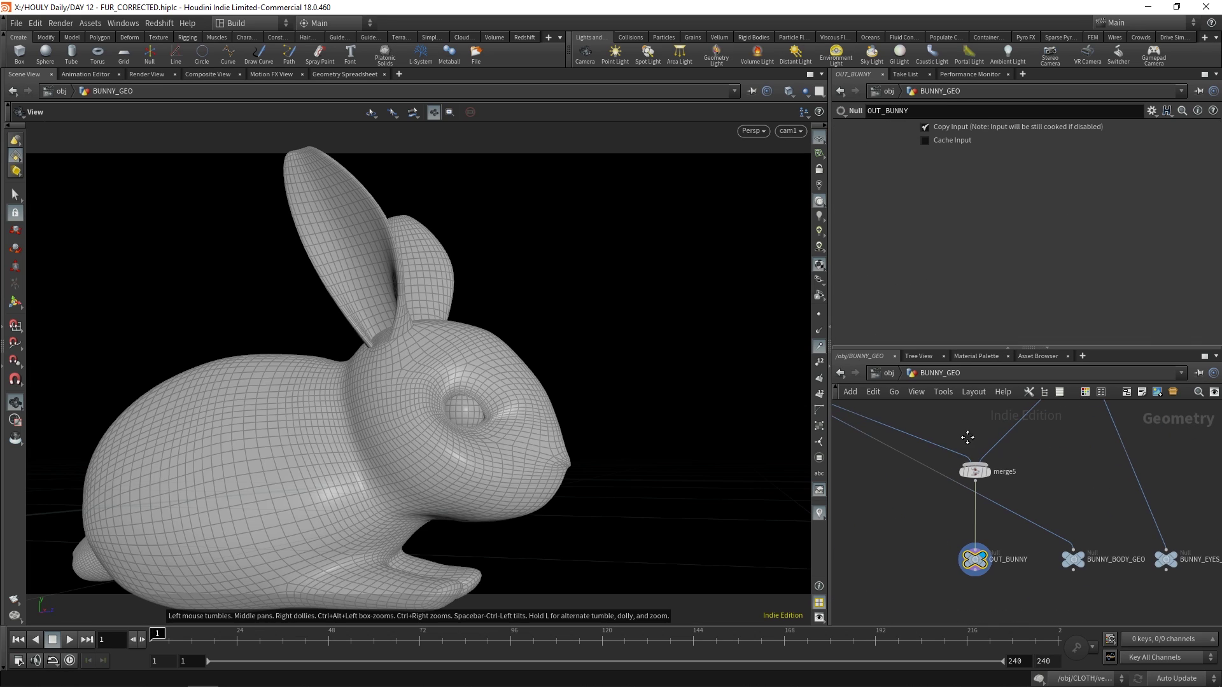
- Go to the start of the network and display the remeshed body, followed by the boolean1 union with the head
{"action": "middle_click_drag", "start_coordinate": [983, 506], "coordinate": [980, 559]}
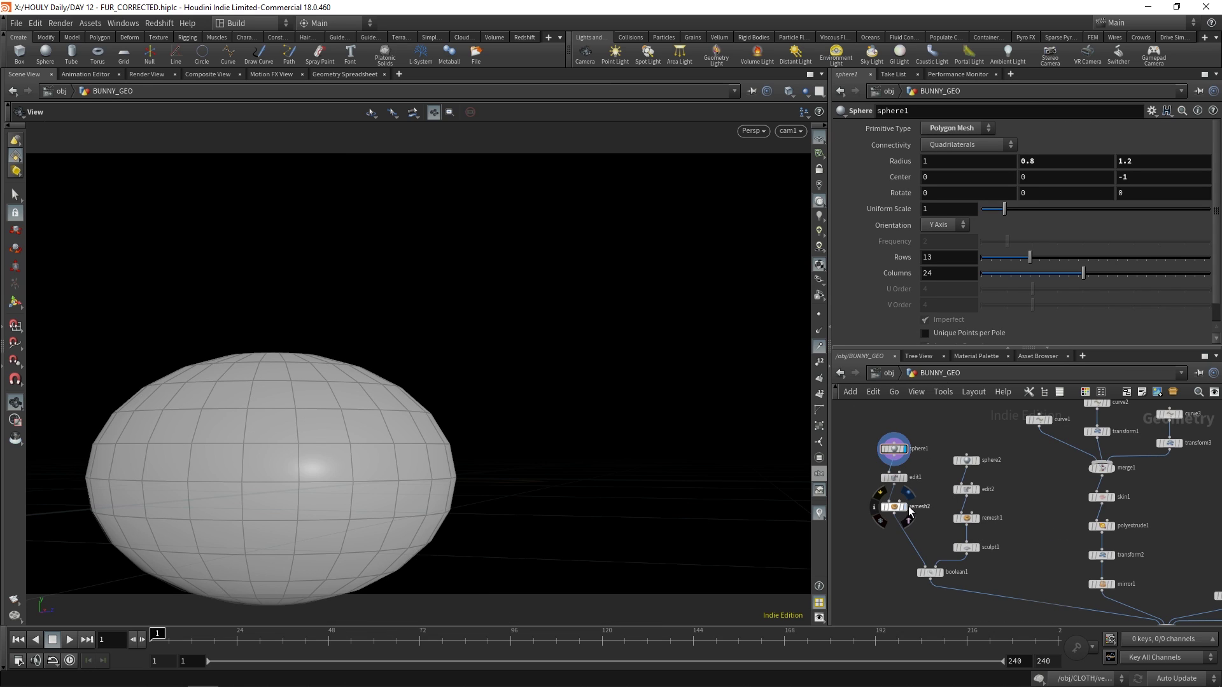
{"action": "left_click", "coordinate": [903, 507]}
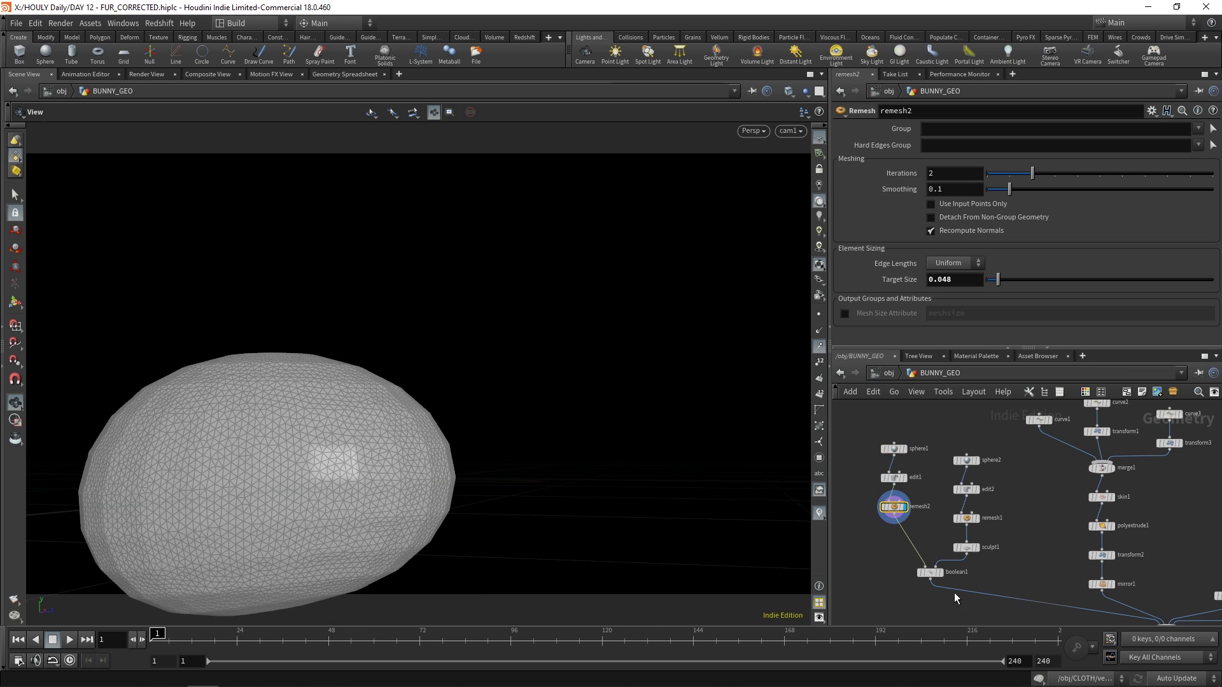
{"action": "left_click", "coordinate": [940, 572]}
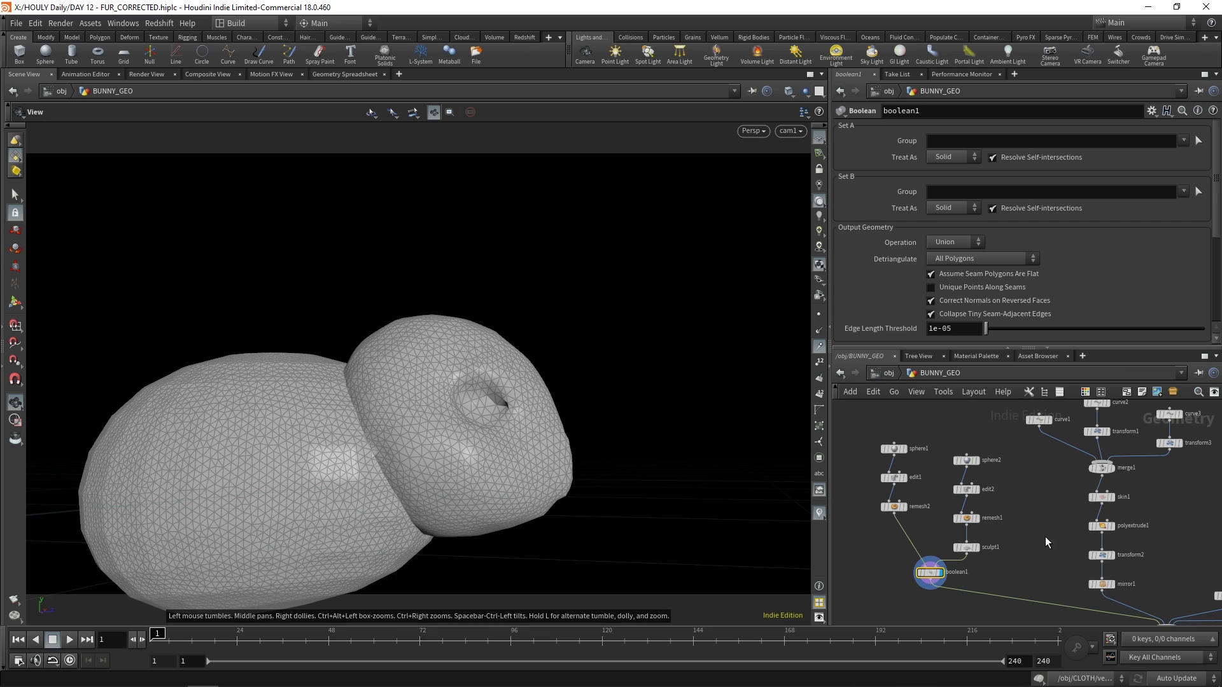
- Display the ear outline curves in turn: curve1, transform1 and transform3
{"action": "middle_click_drag", "start_coordinate": [1047, 540], "coordinate": [911, 590]}
{"action": "left_click", "coordinate": [912, 467]}
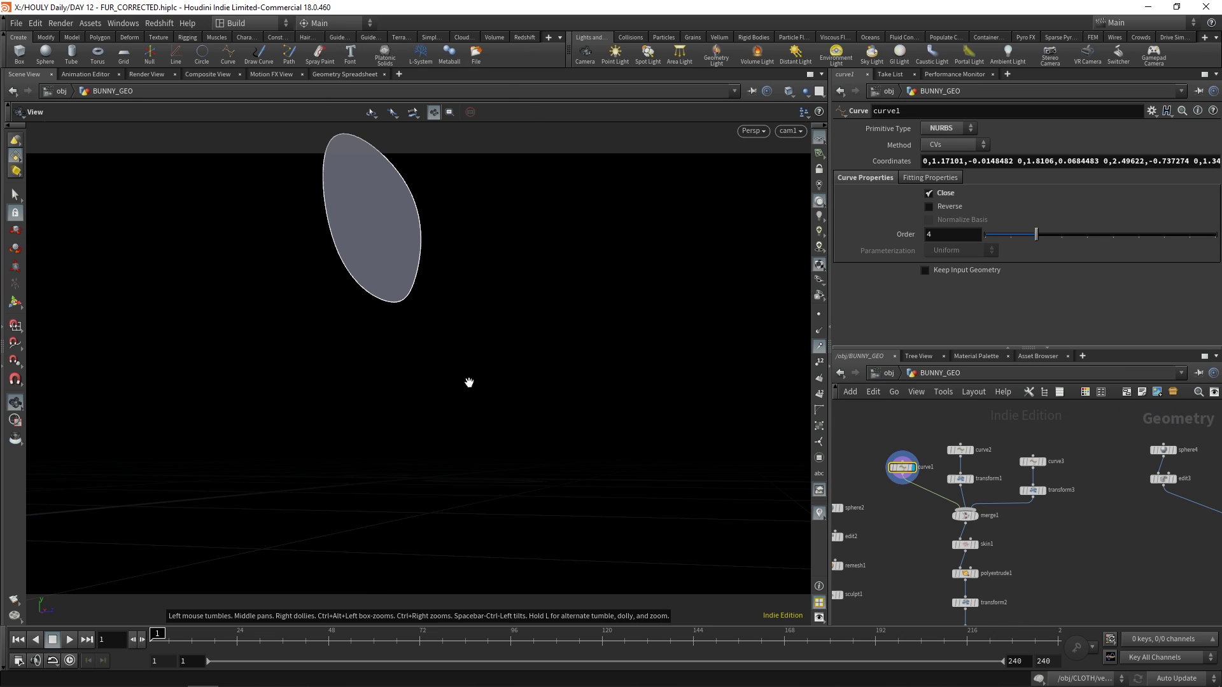
{"action": "left_click", "coordinate": [969, 478]}
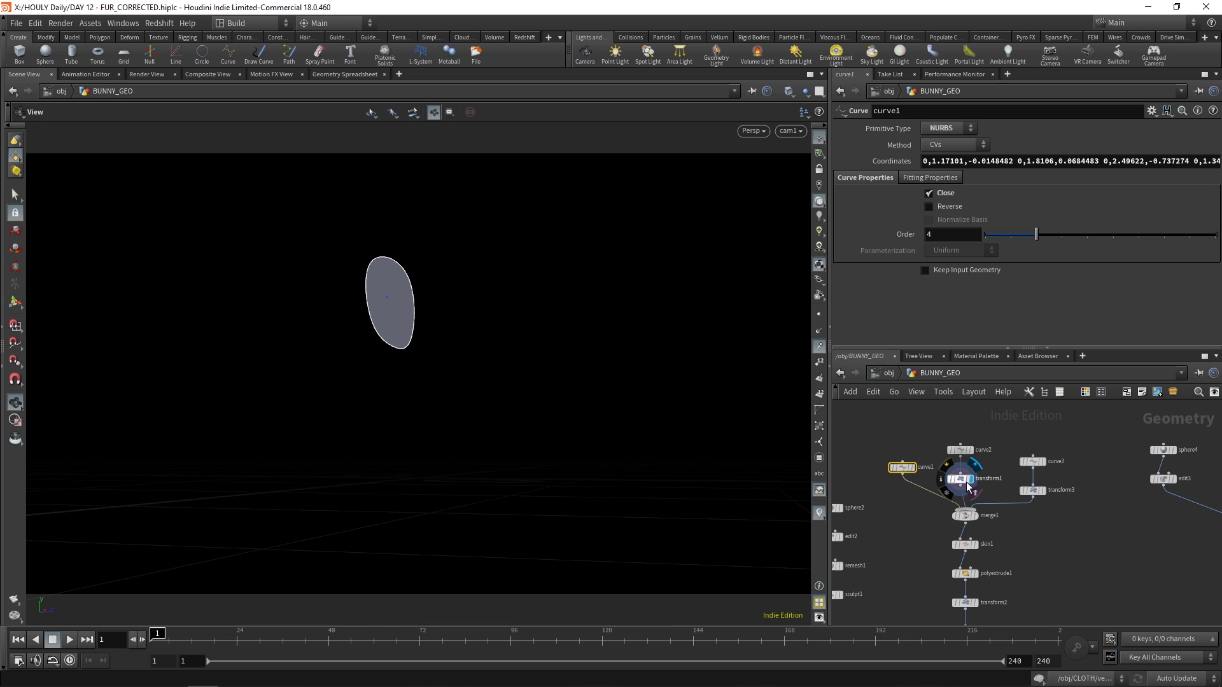
{"action": "left_click", "coordinate": [1040, 491]}
{"action": "left_click", "coordinate": [1032, 491]}
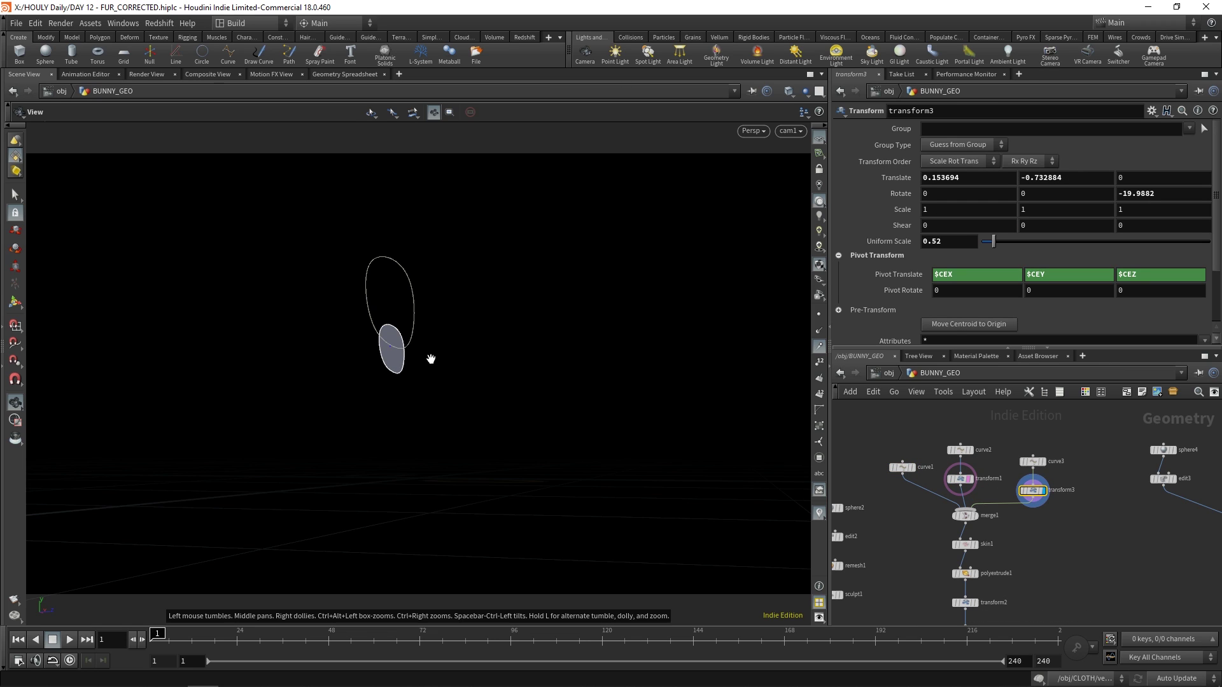
- Display the merged ear curves, their skin1 surface and the polyextrude1 thickness, viewing the ear from several angles
{"action": "left_click", "coordinate": [964, 515]}
{"action": "left_click_drag", "start_coordinate": [574, 385], "coordinate": [434, 342]}
{"action": "left_click", "coordinate": [975, 544]}
{"action": "left_click_drag", "start_coordinate": [534, 324], "coordinate": [764, 324]}
{"action": "left_click", "coordinate": [975, 573]}
{"action": "left_click_drag", "start_coordinate": [520, 256], "coordinate": [630, 356]}
- Display the ear's placement in transform2 and its mirrored pair in mirror1
{"action": "middle_click_drag", "start_coordinate": [997, 569], "coordinate": [980, 470]}
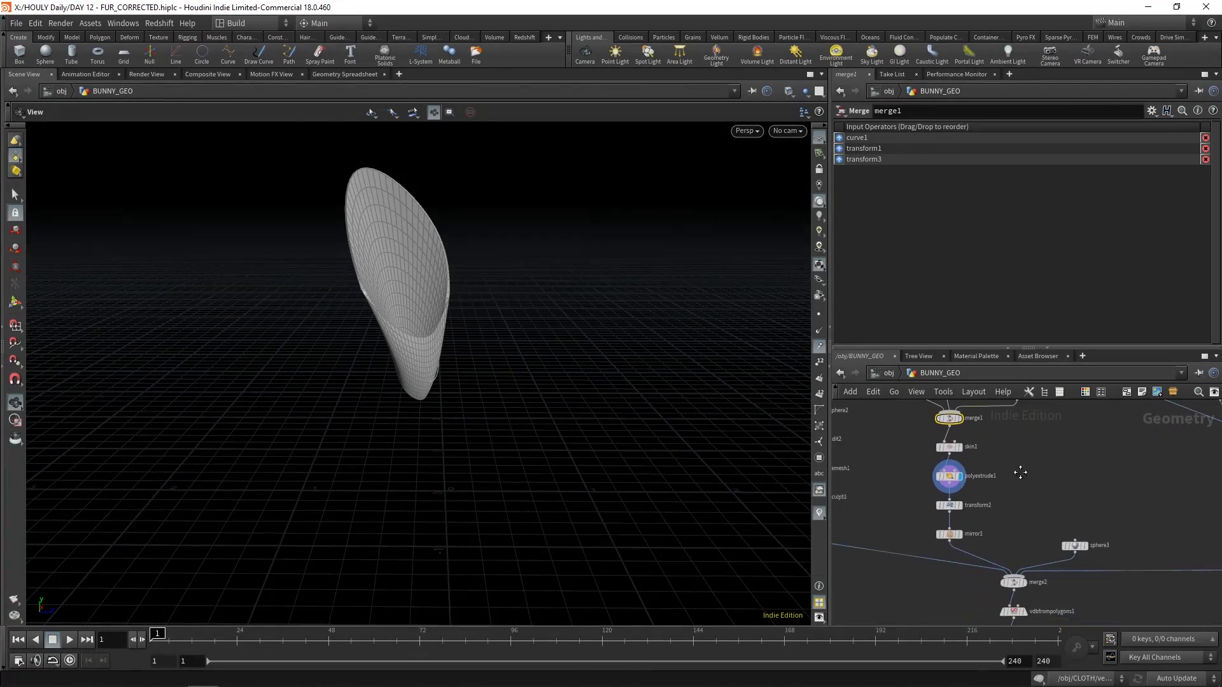
{"action": "left_click", "coordinate": [962, 507]}
{"action": "left_click", "coordinate": [958, 533]}
{"action": "left_click", "coordinate": [949, 532]}
{"action": "left_click_drag", "start_coordinate": [573, 420], "coordinate": [388, 363]}
- Display the sphere3 tail shape and view it from different angles
{"action": "middle_click_drag", "start_coordinate": [1081, 496], "coordinate": [1053, 448]}
{"action": "scroll", "coordinate": [1047, 454], "scroll_direction": "up", "scroll_amount": 1}
{"action": "left_click", "coordinate": [1056, 504]}
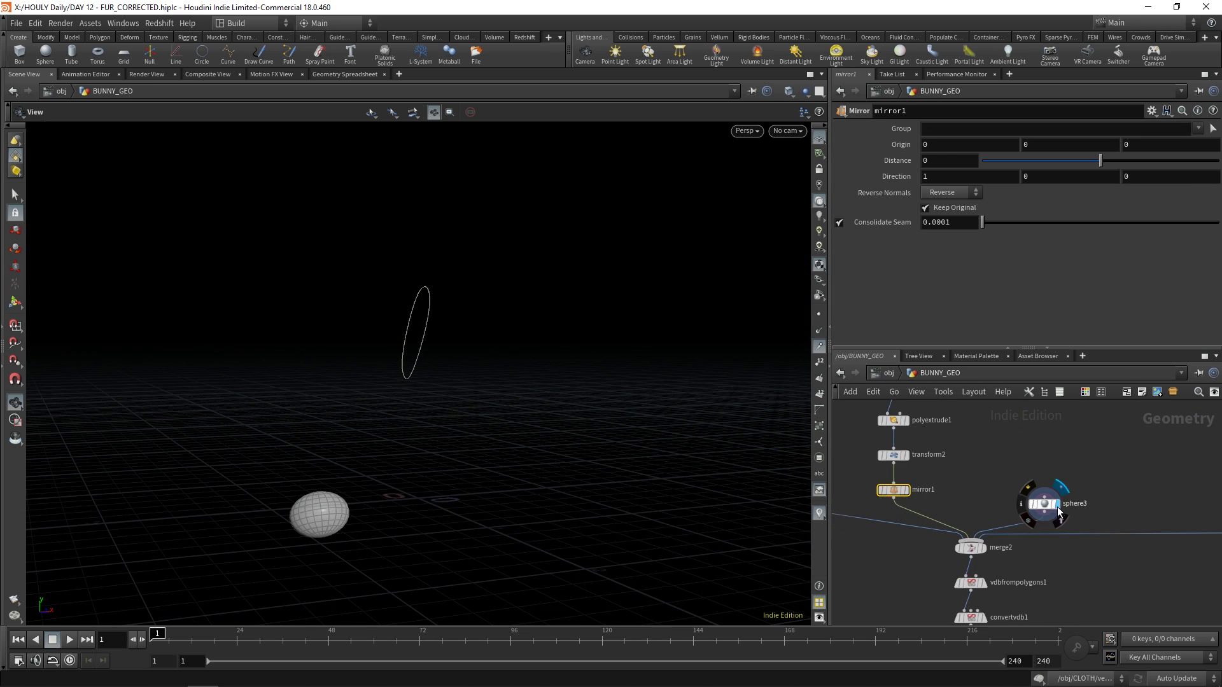
{"action": "left_click", "coordinate": [1041, 504]}
{"action": "left_click_drag", "start_coordinate": [491, 477], "coordinate": [566, 488]}
{"action": "middle_click_drag", "start_coordinate": [566, 488], "coordinate": [564, 448]}
{"action": "left_click_drag", "start_coordinate": [574, 457], "coordinate": [604, 460]}
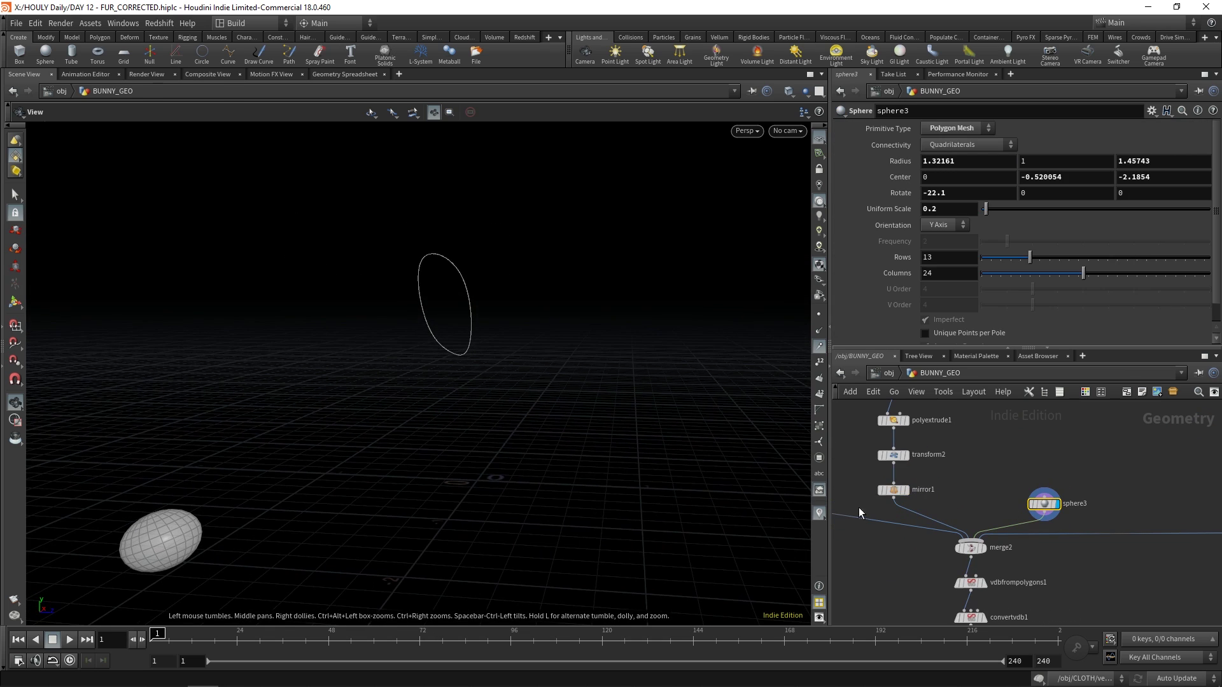
- Display the foot spheres combined in merge4 and their mirrored result in mirror2
{"action": "middle_click_drag", "start_coordinate": [1171, 512], "coordinate": [1026, 486]}
{"action": "scroll", "coordinate": [1025, 486], "scroll_direction": "down", "scroll_amount": 2}
{"action": "middle_click_drag", "start_coordinate": [1033, 412], "coordinate": [964, 507]}
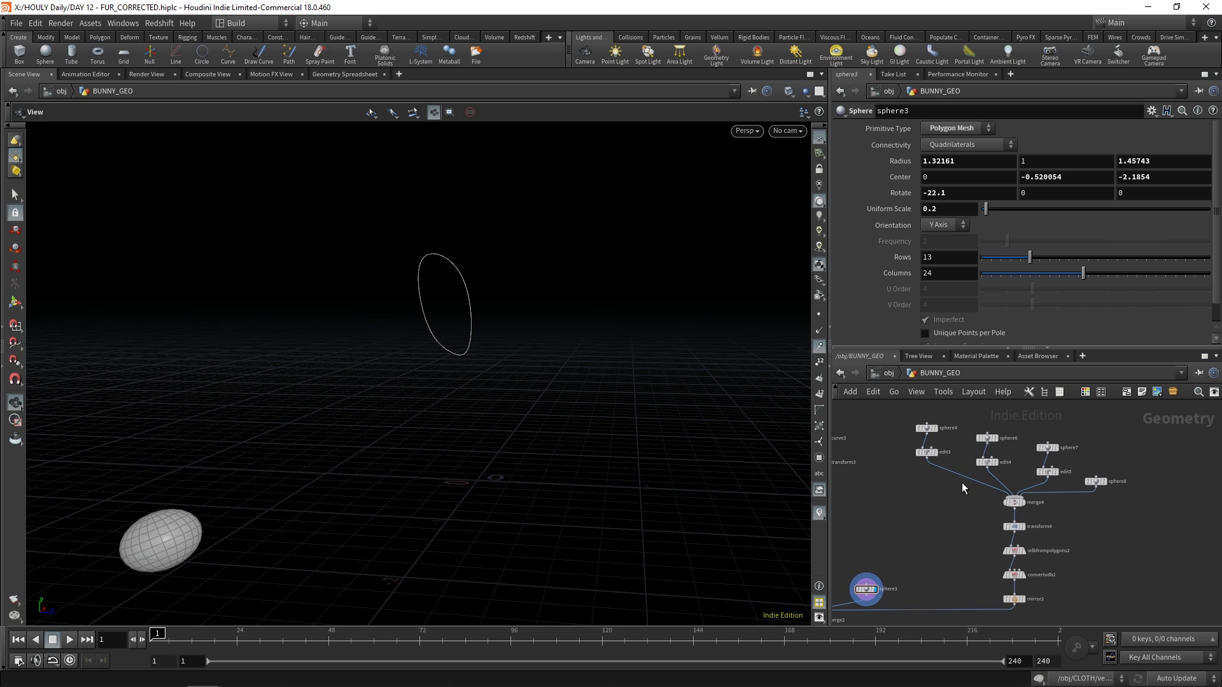
{"action": "left_click", "coordinate": [1018, 503]}
{"action": "left_click", "coordinate": [1018, 504]}
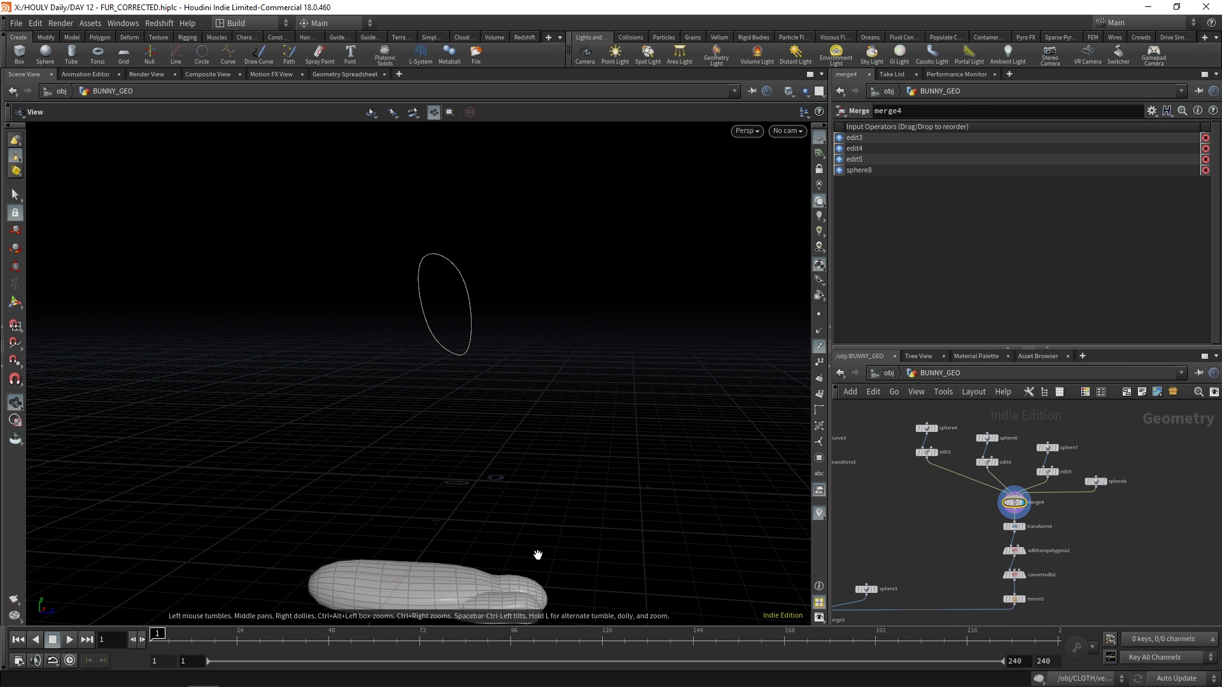
{"action": "left_click_drag", "start_coordinate": [541, 551], "coordinate": [513, 517]}
{"action": "scroll", "coordinate": [1058, 611], "scroll_direction": "up", "scroll_amount": 2}
{"action": "left_click", "coordinate": [1021, 594]}
- Display merge2 and examine how the body, head, ears, tail and feet are combined
{"action": "middle_click_drag", "start_coordinate": [911, 574], "coordinate": [1060, 515]}
{"action": "left_click_drag", "start_coordinate": [599, 471], "coordinate": [567, 463]}
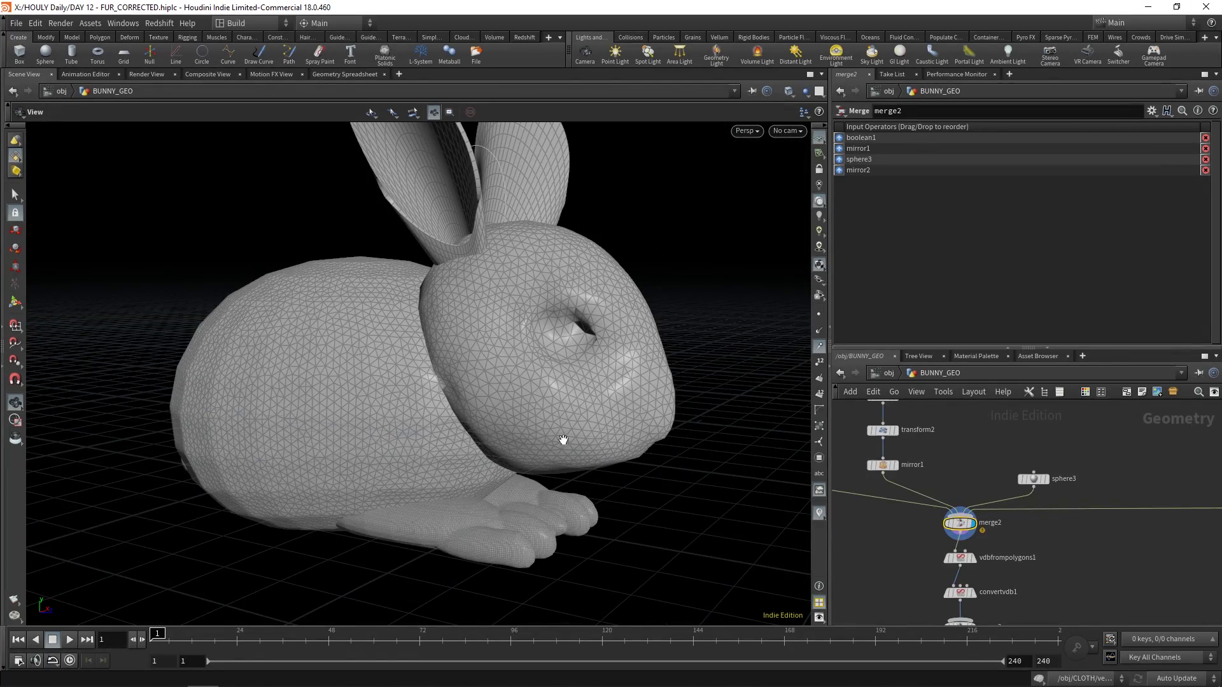
{"action": "left_click_drag", "start_coordinate": [590, 566], "coordinate": [521, 460]}
- Display the VDB volume made from the merged bunny and its conversion back to polygons in convertvdb1
{"action": "middle_click_drag", "start_coordinate": [1033, 573], "coordinate": [1023, 501]}
{"action": "left_click_drag", "start_coordinate": [573, 455], "coordinate": [492, 563]}
{"action": "left_click", "coordinate": [961, 485]}
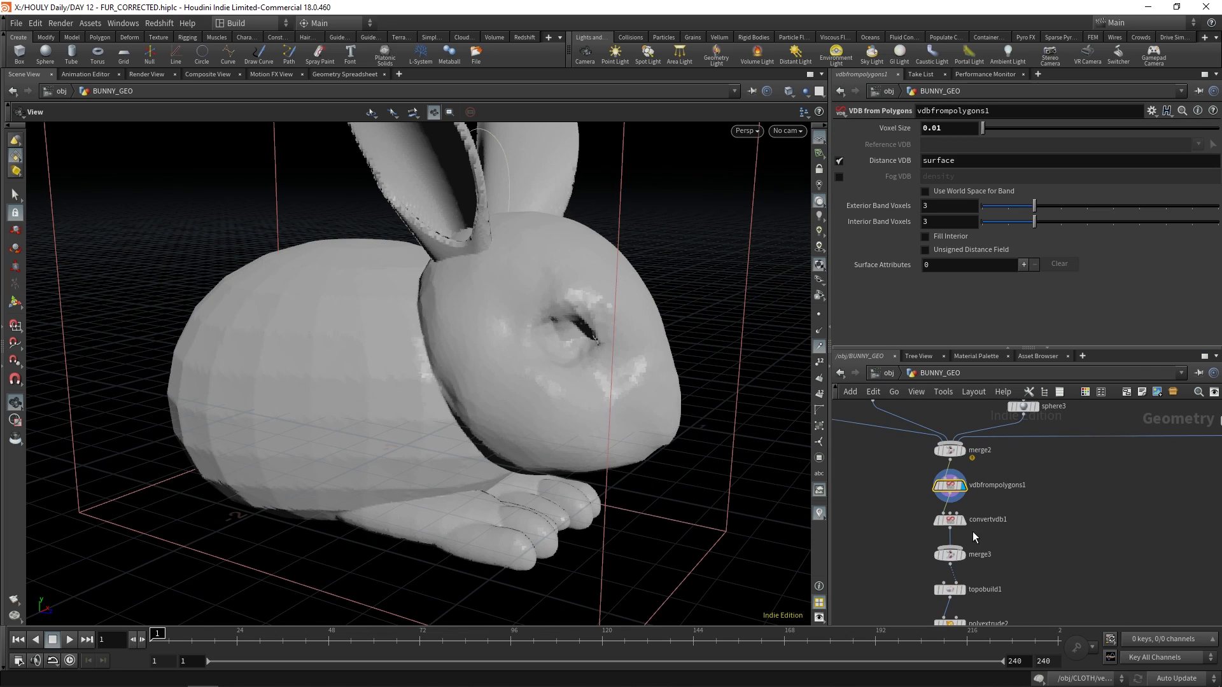
{"action": "left_click", "coordinate": [965, 529]}
{"action": "left_click", "coordinate": [964, 522]}
{"action": "left_click_drag", "start_coordinate": [545, 439], "coordinate": [512, 423]}
- Inspect the merge3 inputs and display the retopologized half-bunny mesh in topobuild1
{"action": "middle_click_drag", "start_coordinate": [1007, 530], "coordinate": [985, 468]}
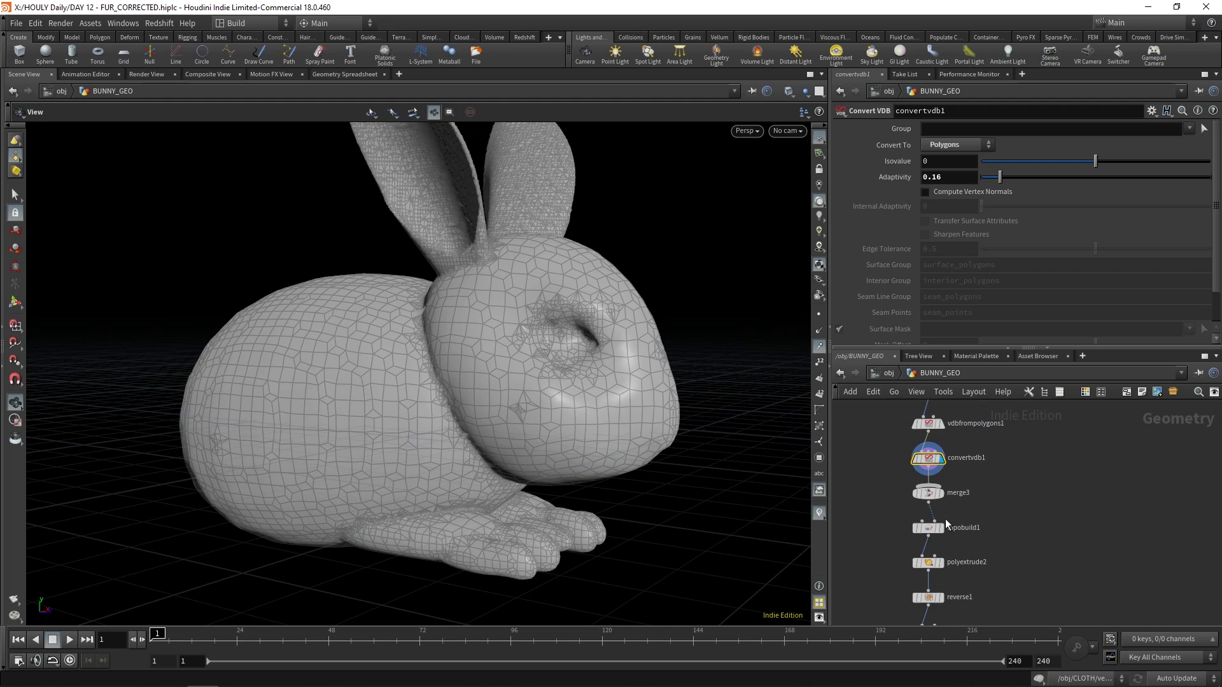
{"action": "left_click", "coordinate": [926, 493]}
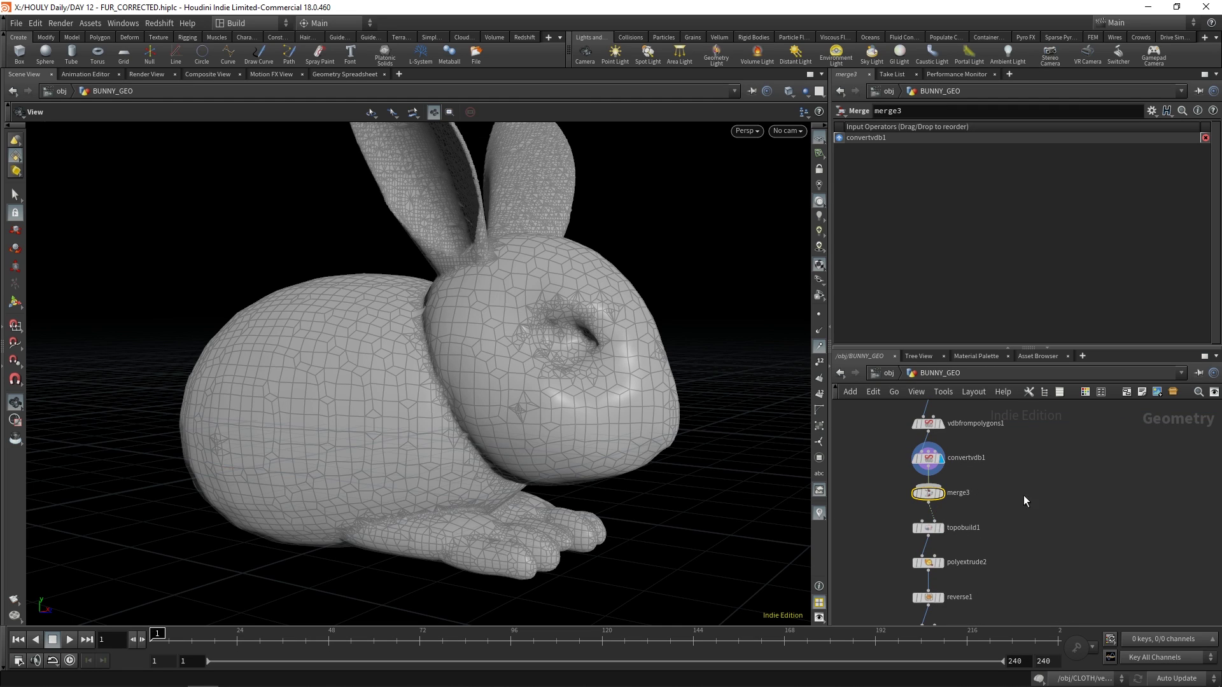
{"action": "left_click", "coordinate": [941, 530]}
{"action": "left_click", "coordinate": [929, 529]}
{"action": "left_click_drag", "start_coordinate": [496, 414], "coordinate": [401, 354]}
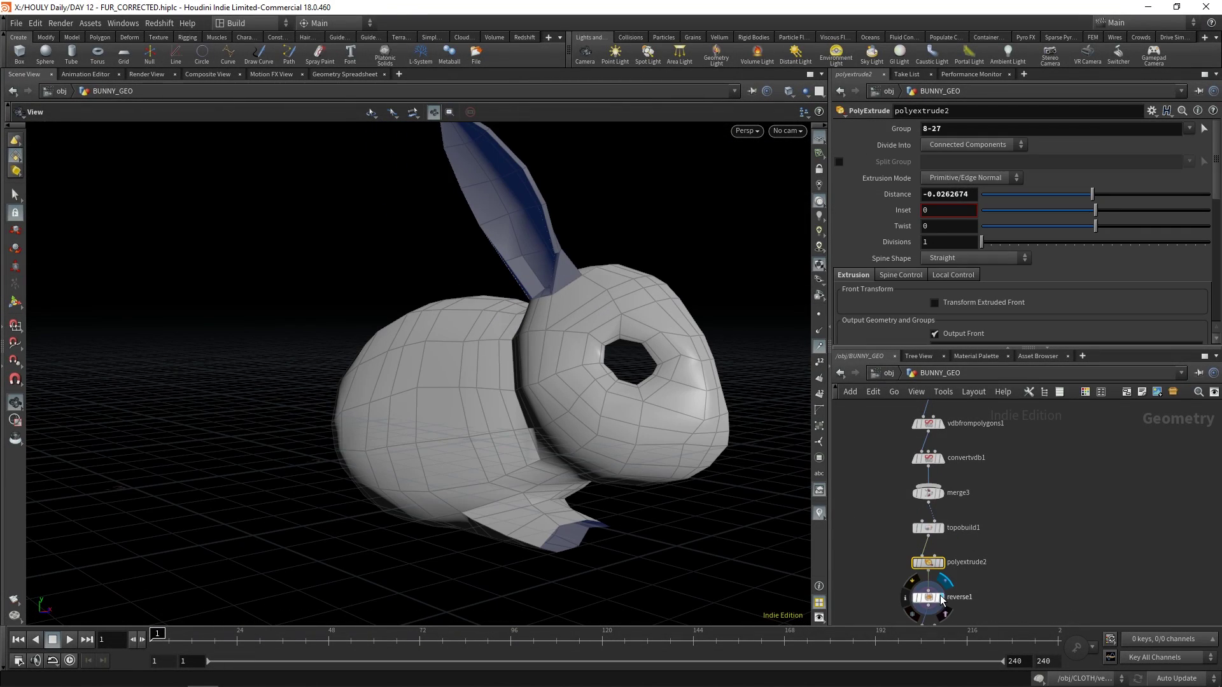
- Display the reverse1 and polyextrude3 results and examine the thickened ear and its base
{"action": "left_click", "coordinate": [942, 597]}
{"action": "middle_click_drag", "start_coordinate": [1059, 607], "coordinate": [1056, 569]}
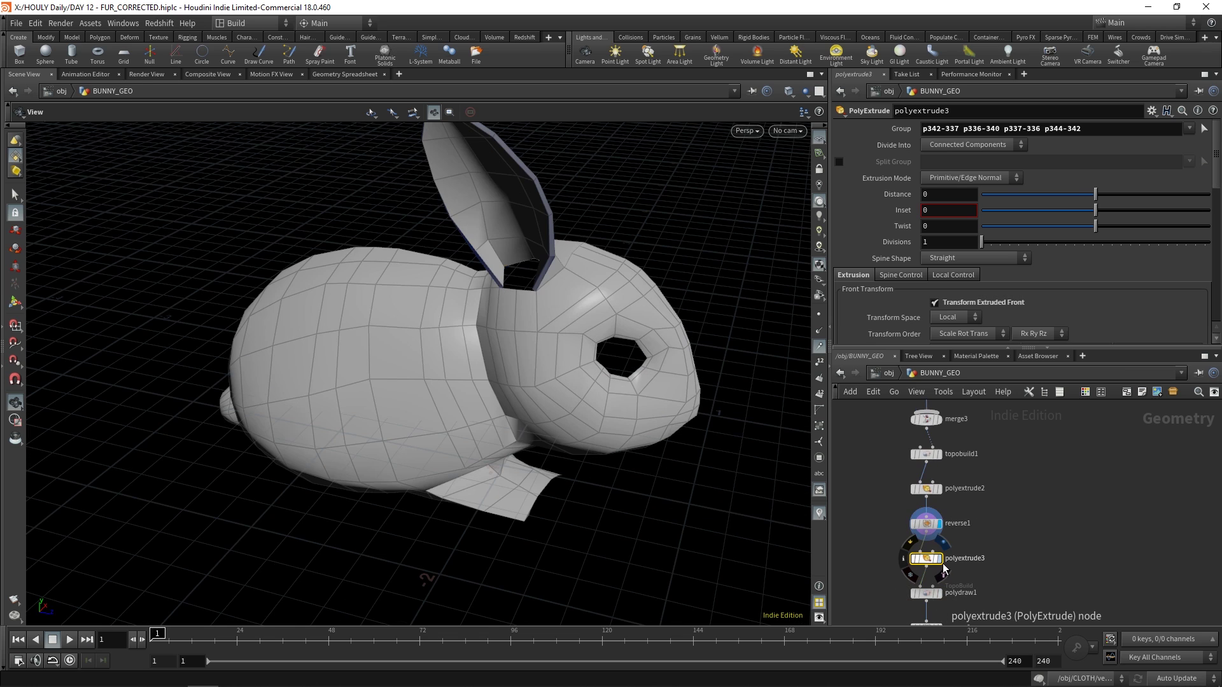
{"action": "left_click", "coordinate": [939, 559]}
{"action": "left_click_drag", "start_coordinate": [560, 229], "coordinate": [568, 338]}
{"action": "left_click_drag", "start_coordinate": [566, 293], "coordinate": [573, 216]}
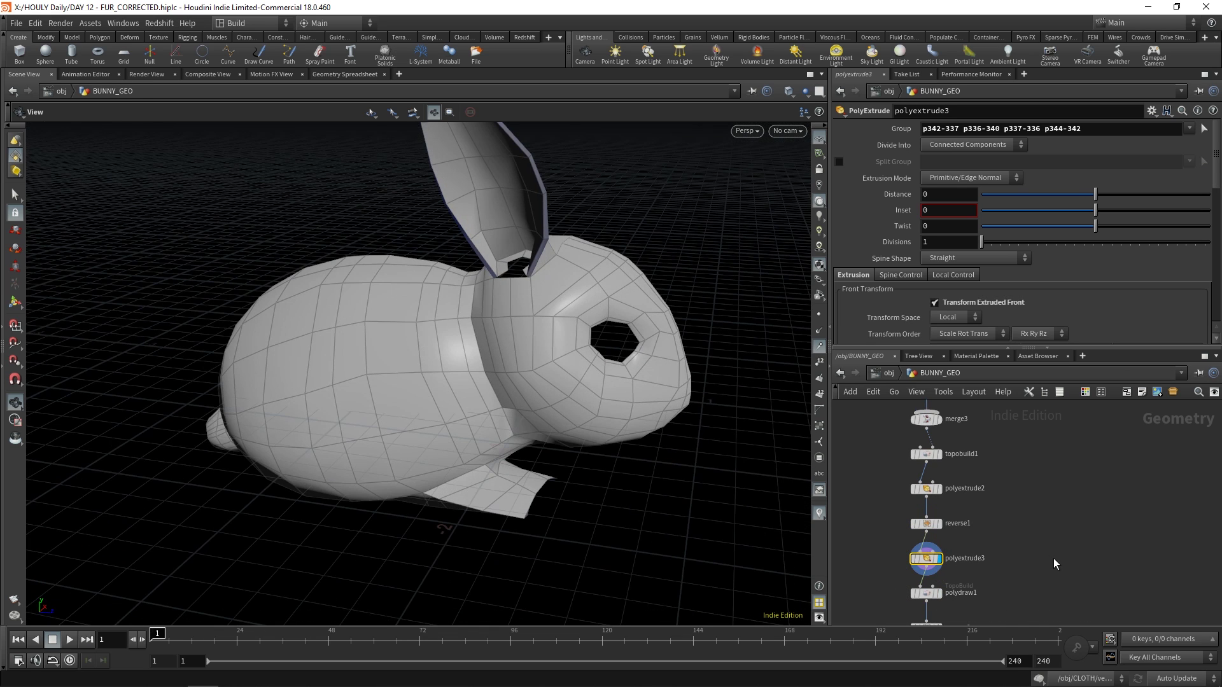
- Display the polydraw1 and reverse2 results and examine the closed gap at the ear base
{"action": "middle_click_drag", "start_coordinate": [1053, 562], "coordinate": [1047, 490]}
{"action": "scroll", "coordinate": [1046, 490], "scroll_direction": "up", "scroll_amount": 1}
{"action": "left_click", "coordinate": [938, 523]}
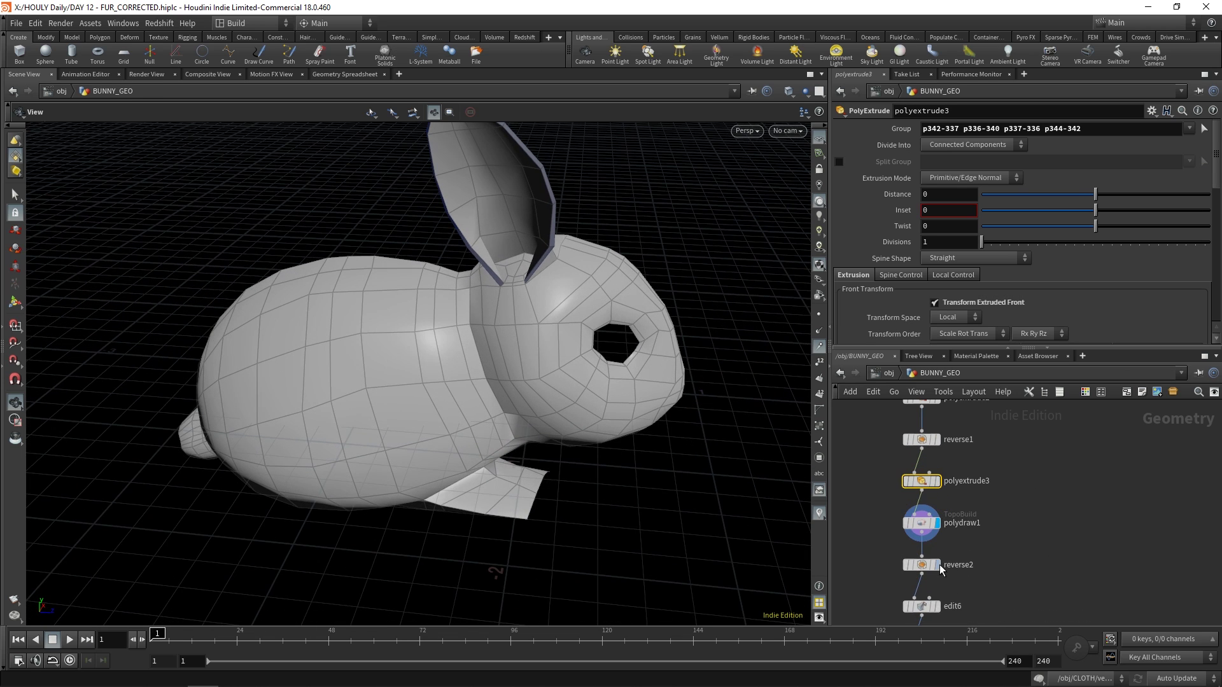
{"action": "mouse_move", "coordinate": [942, 570]}
{"action": "left_click_drag", "start_coordinate": [483, 321], "coordinate": [480, 358]}
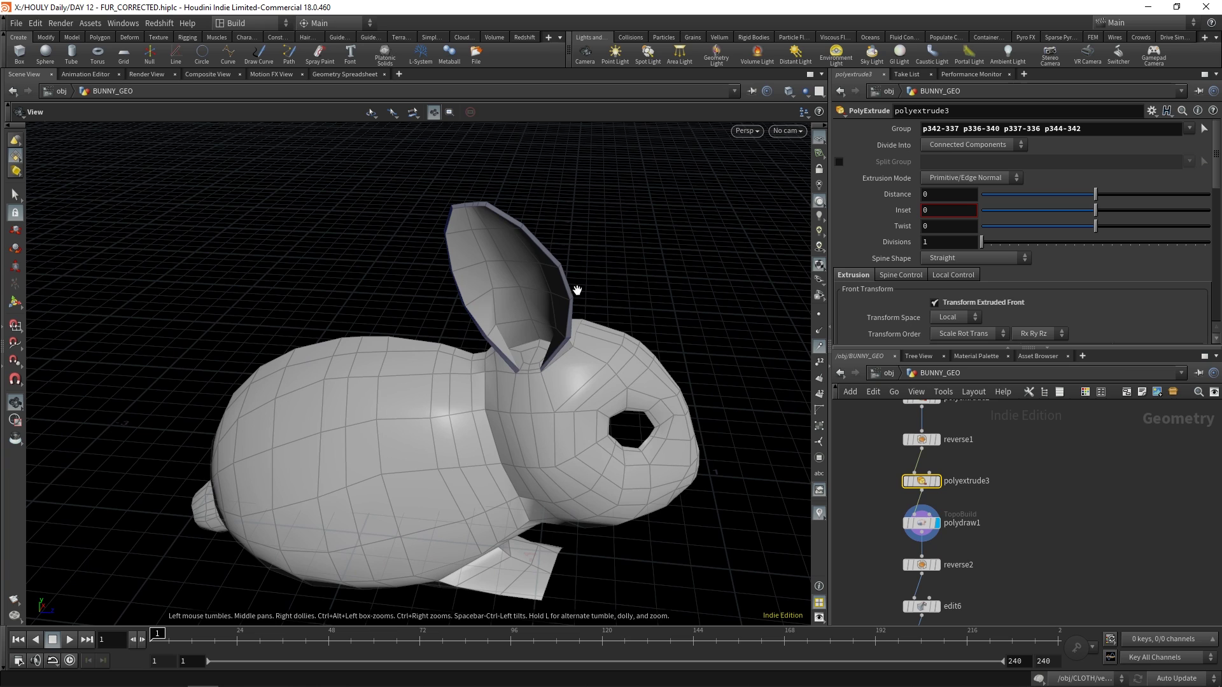
{"action": "left_click", "coordinate": [937, 565]}
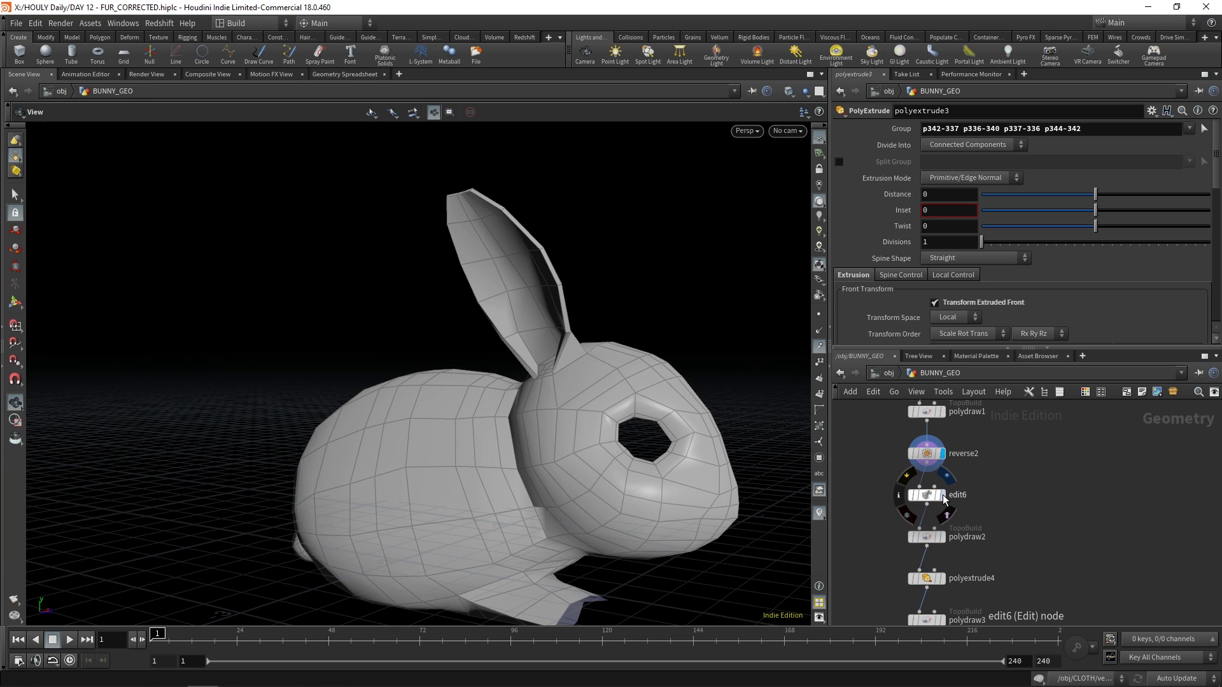
- Display the edit6 and polydraw2 results and examine the adjusted half-bunny mesh from several angles
{"action": "left_click", "coordinate": [943, 495]}
{"action": "middle_click_drag", "start_coordinate": [863, 507], "coordinate": [851, 463]}
{"action": "mouse_move", "coordinate": [931, 493]}
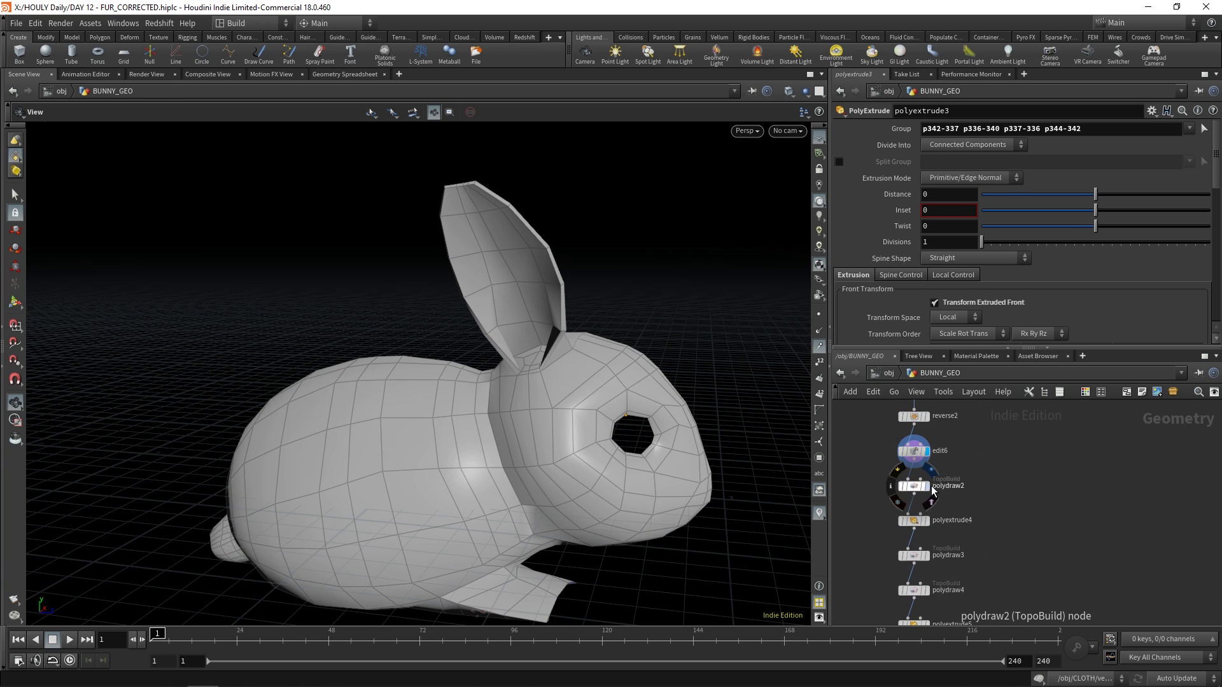
{"action": "left_click", "coordinate": [927, 486]}
{"action": "left_click", "coordinate": [912, 486]}
{"action": "left_click_drag", "start_coordinate": [536, 472], "coordinate": [602, 479]}
{"action": "left_click_drag", "start_coordinate": [431, 480], "coordinate": [175, 485]}
{"action": "left_click_drag", "start_coordinate": [306, 471], "coordinate": [429, 473]}
- Display the polyextrude4 and polydraw3 results to examine the added nose geometry
{"action": "middle_click_drag", "start_coordinate": [965, 541], "coordinate": [965, 532]}
{"action": "scroll", "coordinate": [974, 533], "scroll_direction": "up", "scroll_amount": 2}
{"action": "left_click_drag", "start_coordinate": [541, 468], "coordinate": [453, 469]}
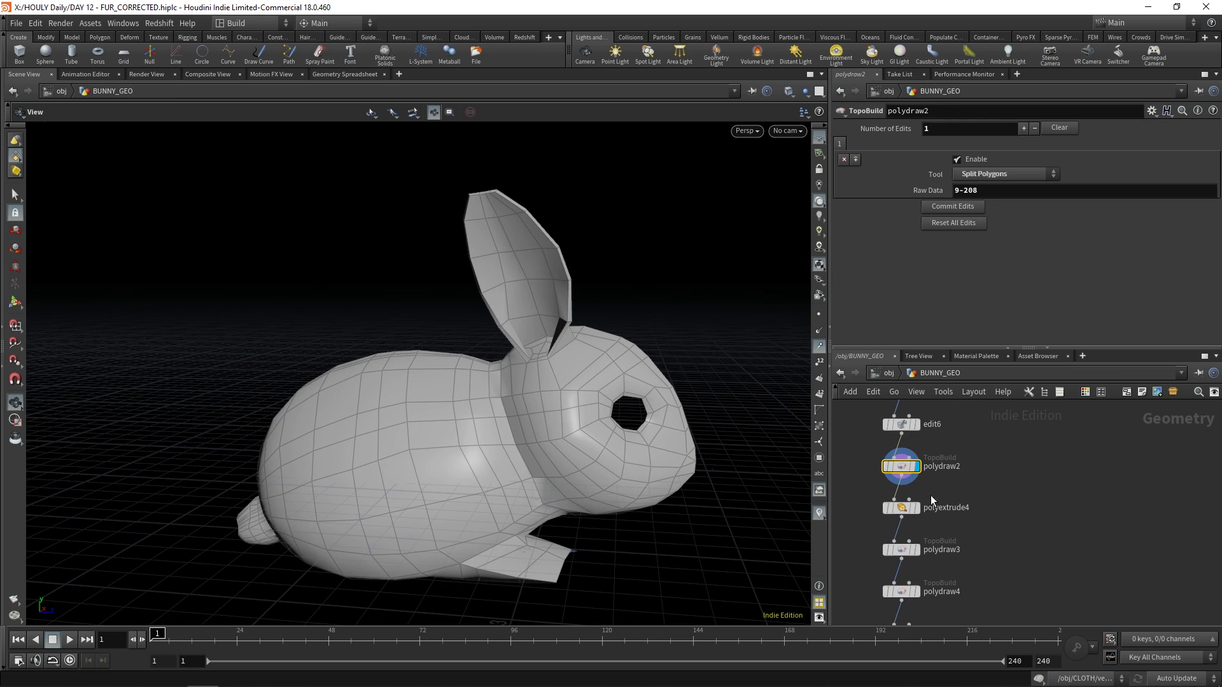
{"action": "left_click", "coordinate": [916, 507]}
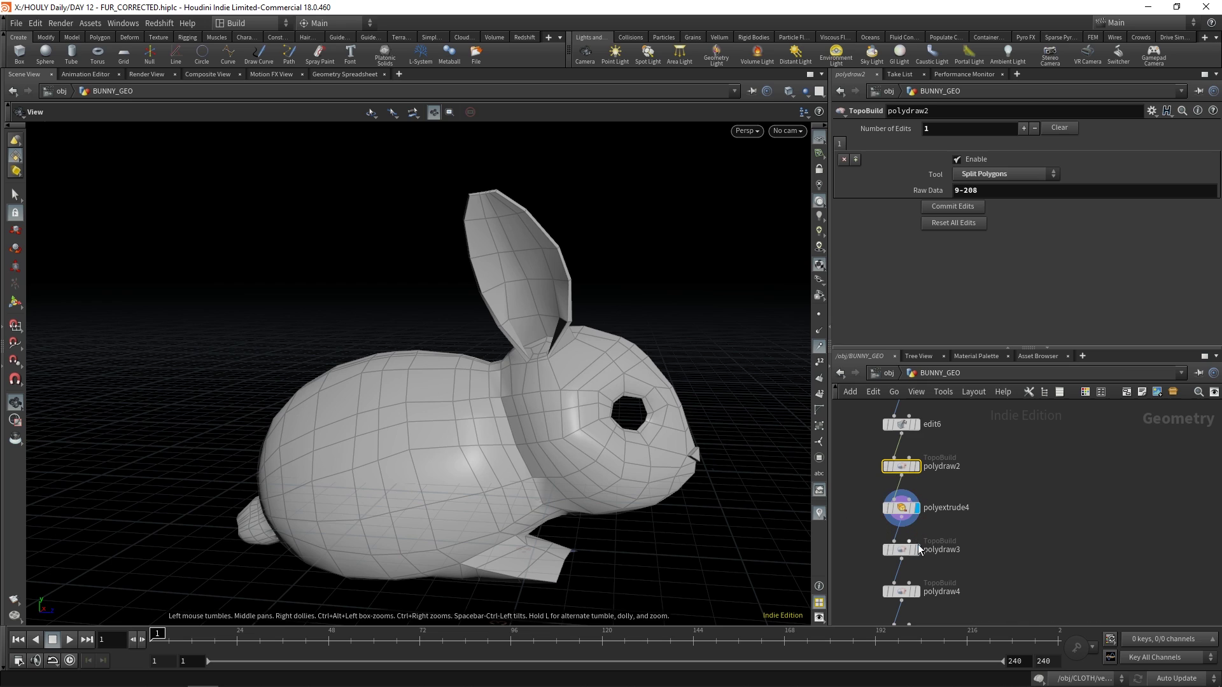
{"action": "left_click", "coordinate": [909, 549]}
{"action": "left_click", "coordinate": [917, 550]}
- Show the front paw being extended by displaying polydraw4, polyextrude5, edit7 and polyextrude6 in turn
{"action": "middle_click_drag", "start_coordinate": [951, 590], "coordinate": [947, 533]}
{"action": "left_click", "coordinate": [912, 535]}
{"action": "left_click", "coordinate": [912, 576]}
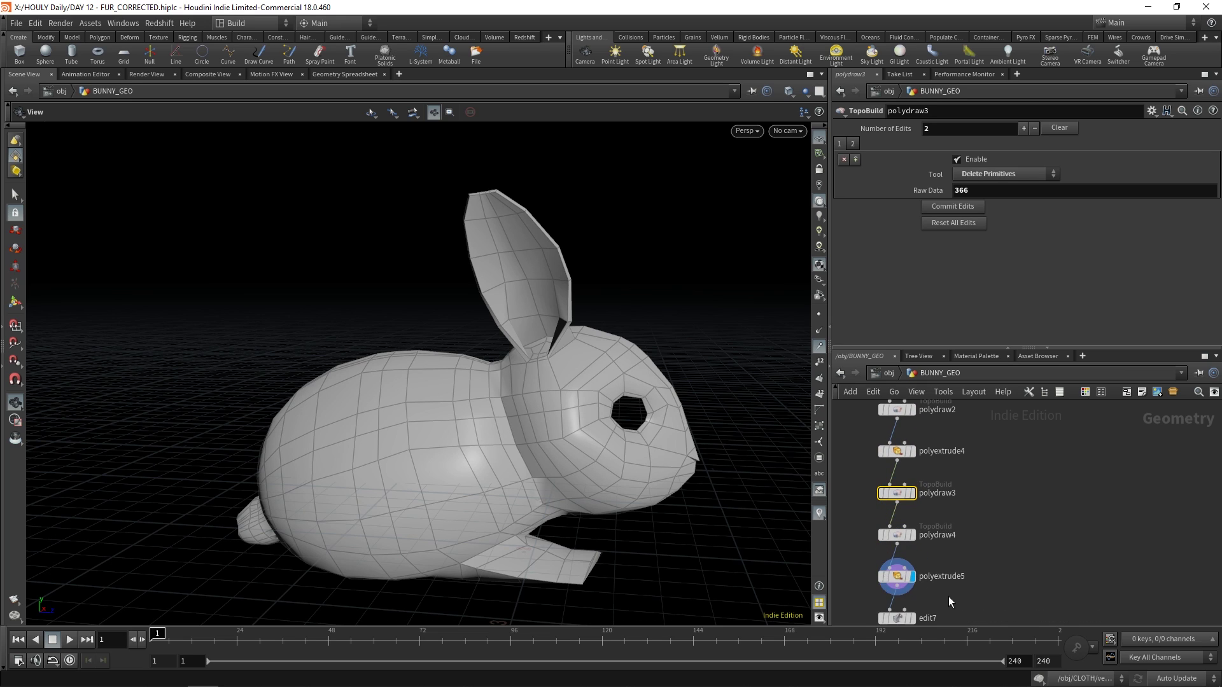
{"action": "middle_click_drag", "start_coordinate": [953, 593], "coordinate": [963, 482]}
{"action": "left_click", "coordinate": [923, 507]}
{"action": "left_click", "coordinate": [923, 549]}
- Display clip1, mirror4 and polydraw5 in turn to show the half mesh becoming a full bunny
{"action": "middle_click_drag", "start_coordinate": [972, 590], "coordinate": [960, 505]}
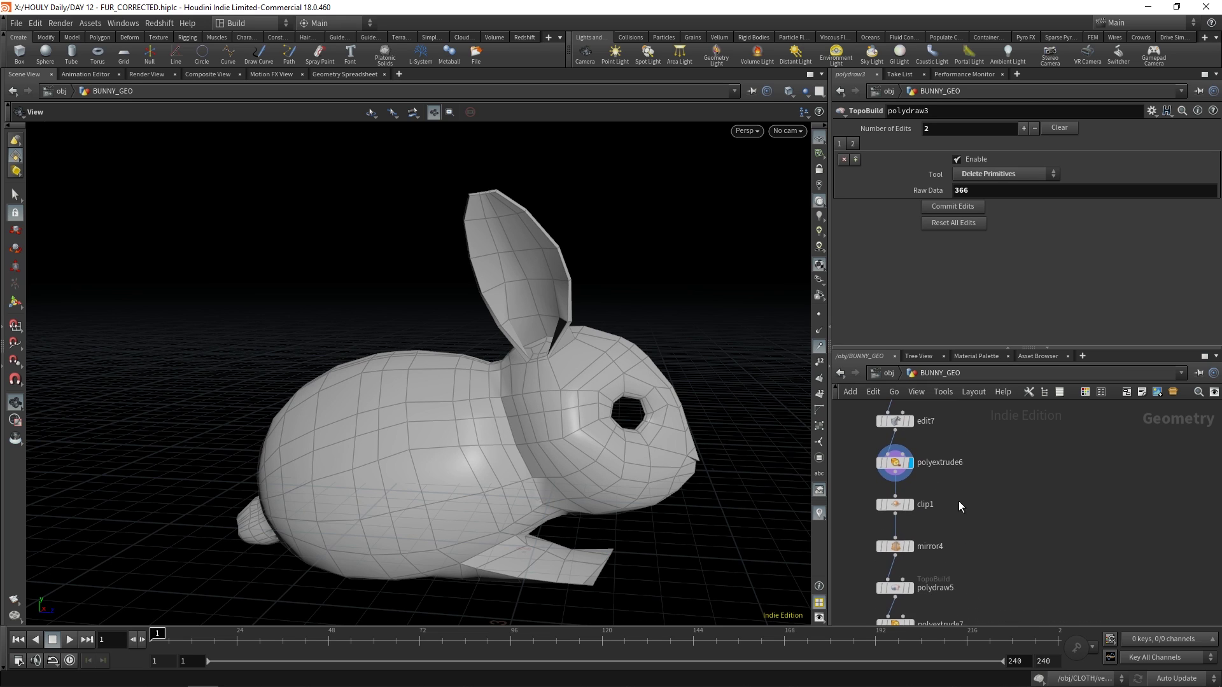
{"action": "left_click", "coordinate": [911, 506]}
{"action": "left_click", "coordinate": [910, 546]}
{"action": "middle_click_drag", "start_coordinate": [926, 560], "coordinate": [930, 513]}
{"action": "left_click", "coordinate": [914, 539]}
{"action": "mouse_move", "coordinate": [553, 415]}
{"action": "left_mouse_down"}
{"action": "mouse_move", "coordinate": [510, 414]}
{"action": "mouse_move", "coordinate": [541, 425]}
{"action": "left_mouse_up"}
{"action": "left_click_drag", "start_coordinate": [614, 494], "coordinate": [613, 508]}
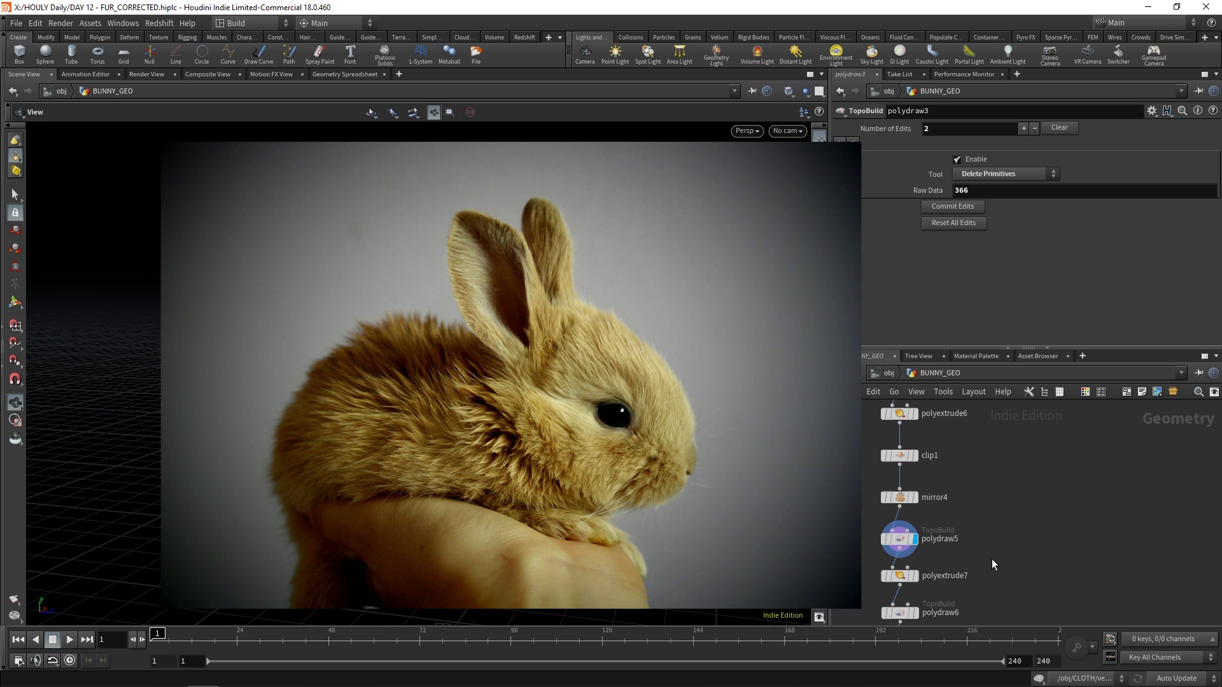
- Display polyextrude7 and examine the extruded rim around the eye socket up close
{"action": "middle_click_drag", "start_coordinate": [999, 566], "coordinate": [995, 511]}
{"action": "scroll", "coordinate": [951, 527], "scroll_direction": "up", "scroll_amount": 1}
{"action": "left_click", "coordinate": [914, 521]}
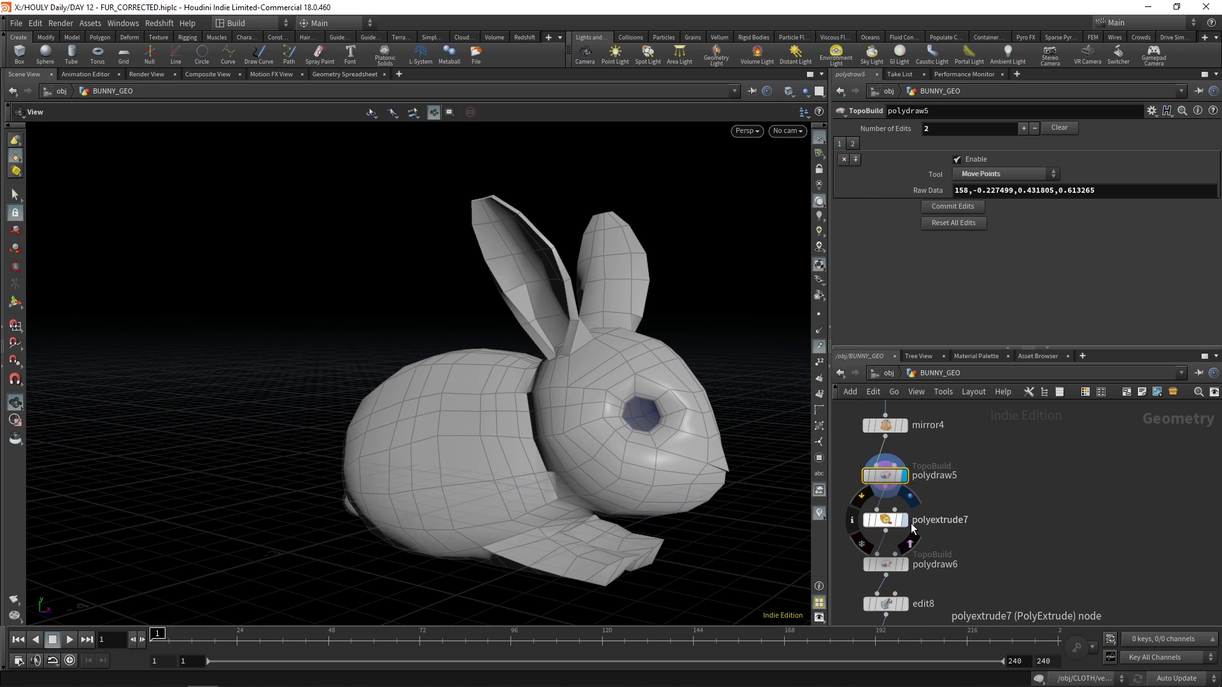
{"action": "left_click", "coordinate": [903, 520]}
{"action": "left_click", "coordinate": [892, 525]}
{"action": "scroll", "coordinate": [654, 397], "scroll_direction": "up", "scroll_amount": 5}
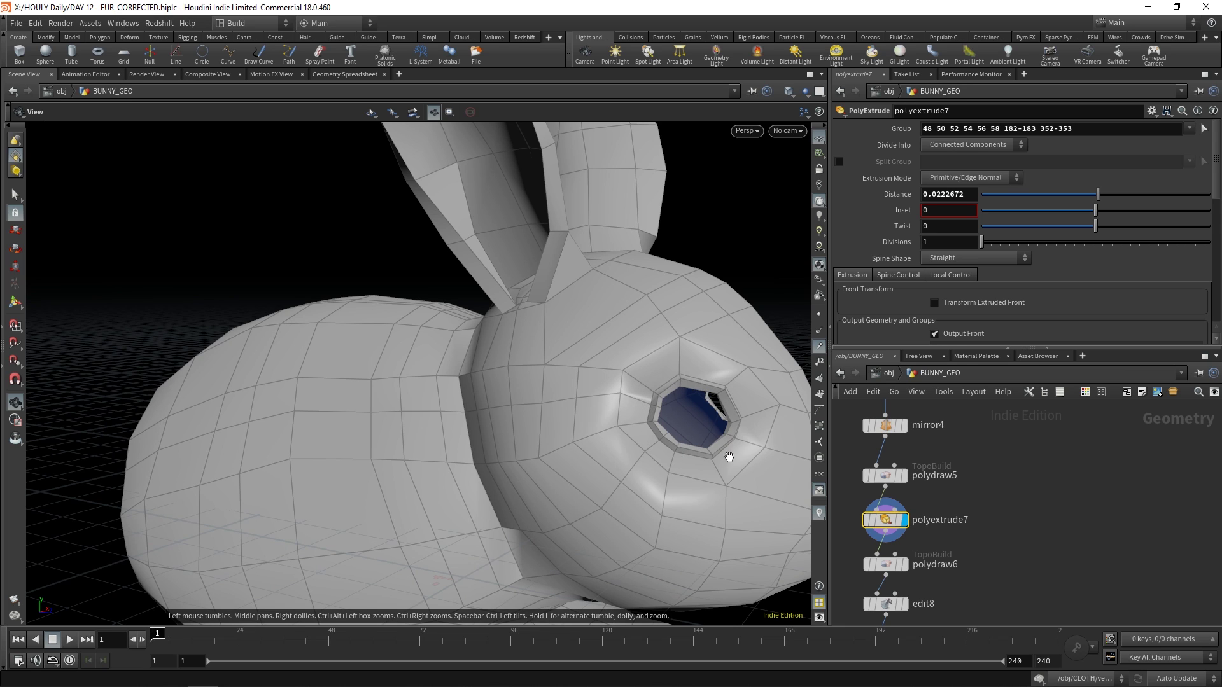
{"action": "scroll", "coordinate": [630, 458], "scroll_direction": "down", "scroll_amount": 1}
{"action": "middle_click_drag", "start_coordinate": [726, 493], "coordinate": [699, 449]}
- Display polydraw6, the subdivide1 smoothing and the final edit9 adjustments of the full bunny mesh
{"action": "left_click", "coordinate": [904, 563]}
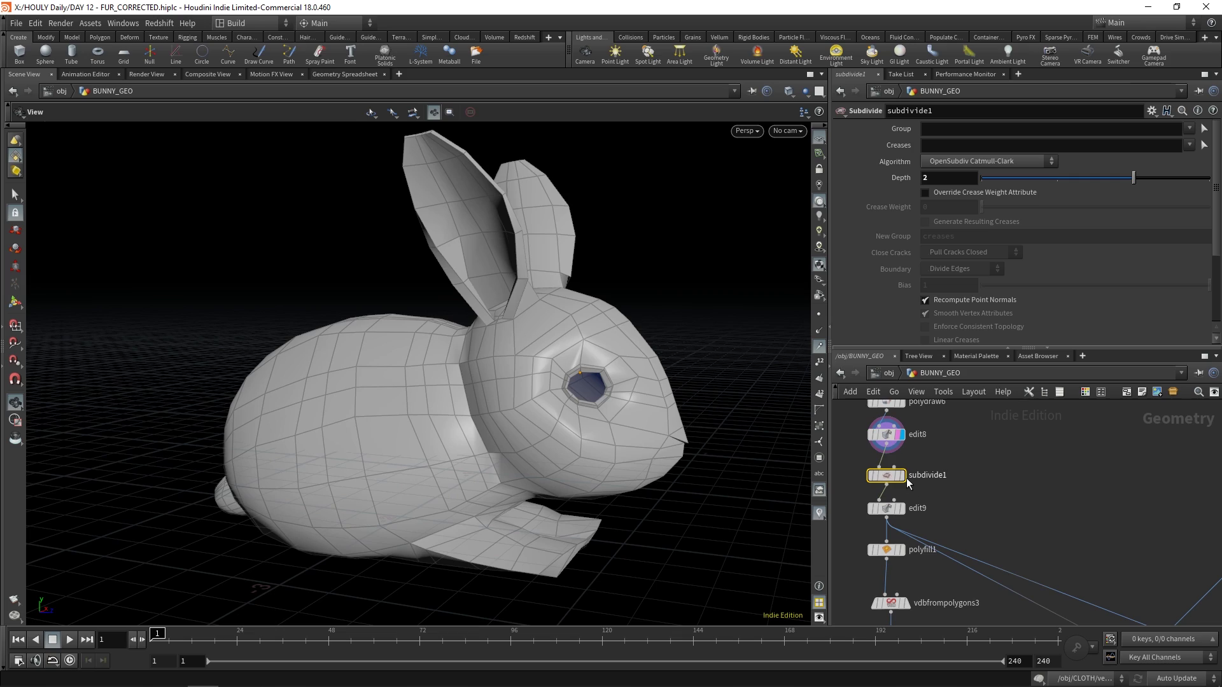
{"action": "left_click", "coordinate": [903, 475]}
{"action": "left_click_drag", "start_coordinate": [607, 400], "coordinate": [579, 386]}
{"action": "left_click", "coordinate": [900, 508]}
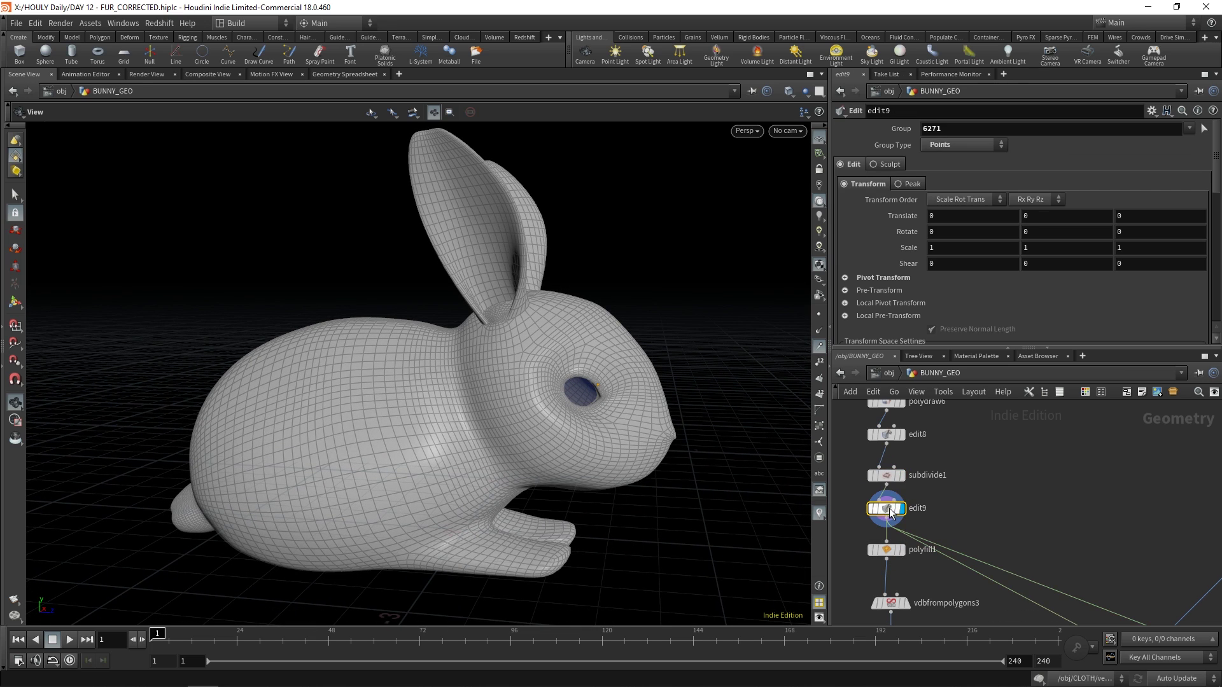
- Display polyfill1 and vdbfrompolygons3 in turn to show the eye holes being closed and the bunny converted to a VDB
{"action": "left_click_drag", "start_coordinate": [639, 463], "coordinate": [627, 447]}
{"action": "left_click", "coordinate": [901, 549]}
{"action": "middle_click_drag", "start_coordinate": [946, 605], "coordinate": [952, 552]}
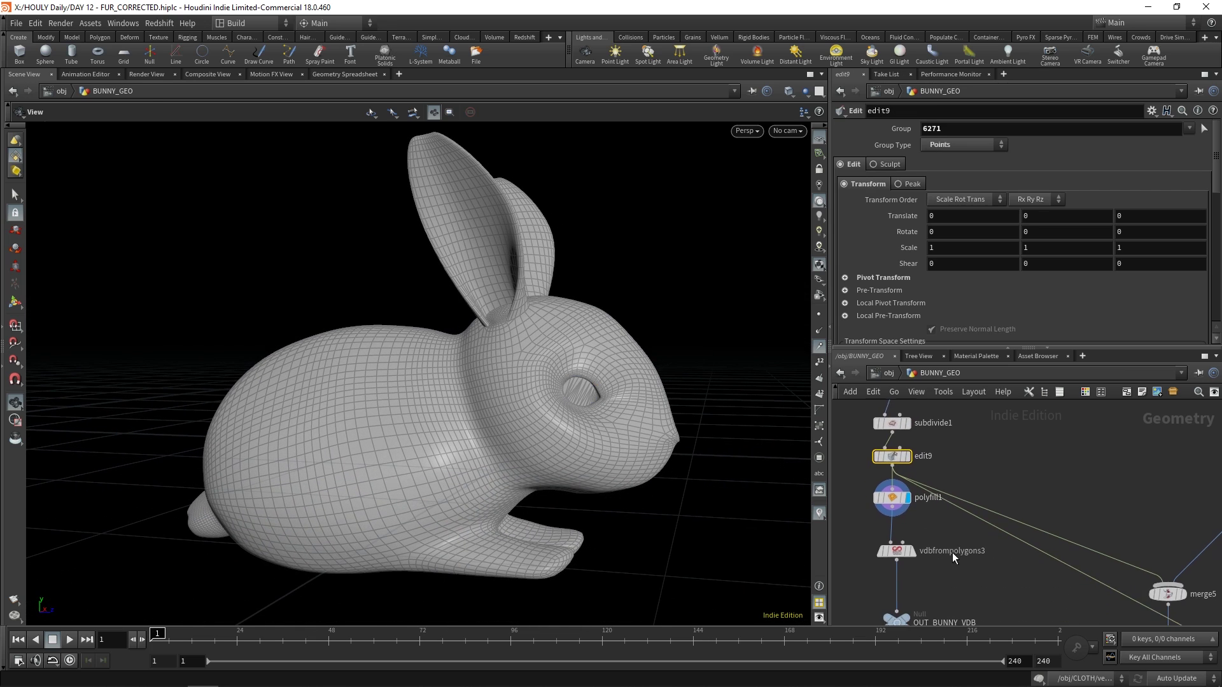
{"action": "left_click_drag", "start_coordinate": [535, 425], "coordinate": [453, 422]}
{"action": "left_click", "coordinate": [911, 551]}
{"action": "left_click_drag", "start_coordinate": [570, 427], "coordinate": [687, 433]}
{"action": "middle_click_drag", "start_coordinate": [953, 568], "coordinate": [957, 553]}
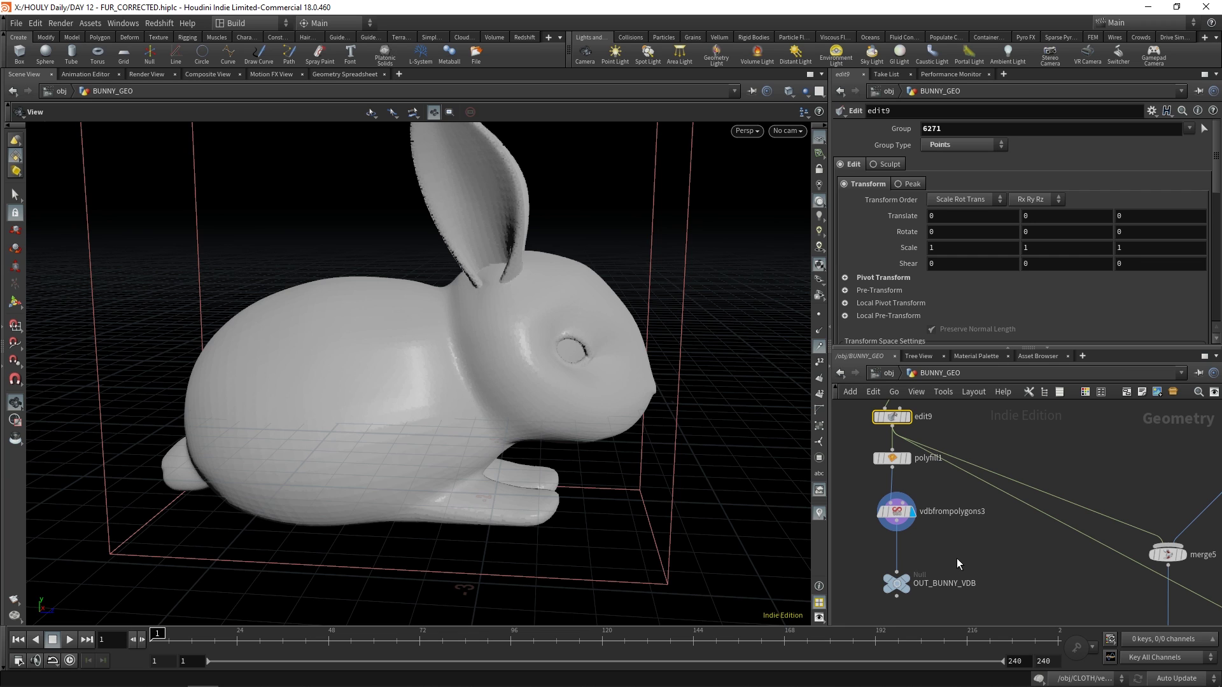
- Display the OUT_BUNNY_VDB null and examine the VDB bunny from several angles
{"action": "left_click", "coordinate": [904, 582]}
{"action": "left_click_drag", "start_coordinate": [598, 437], "coordinate": [532, 448]}
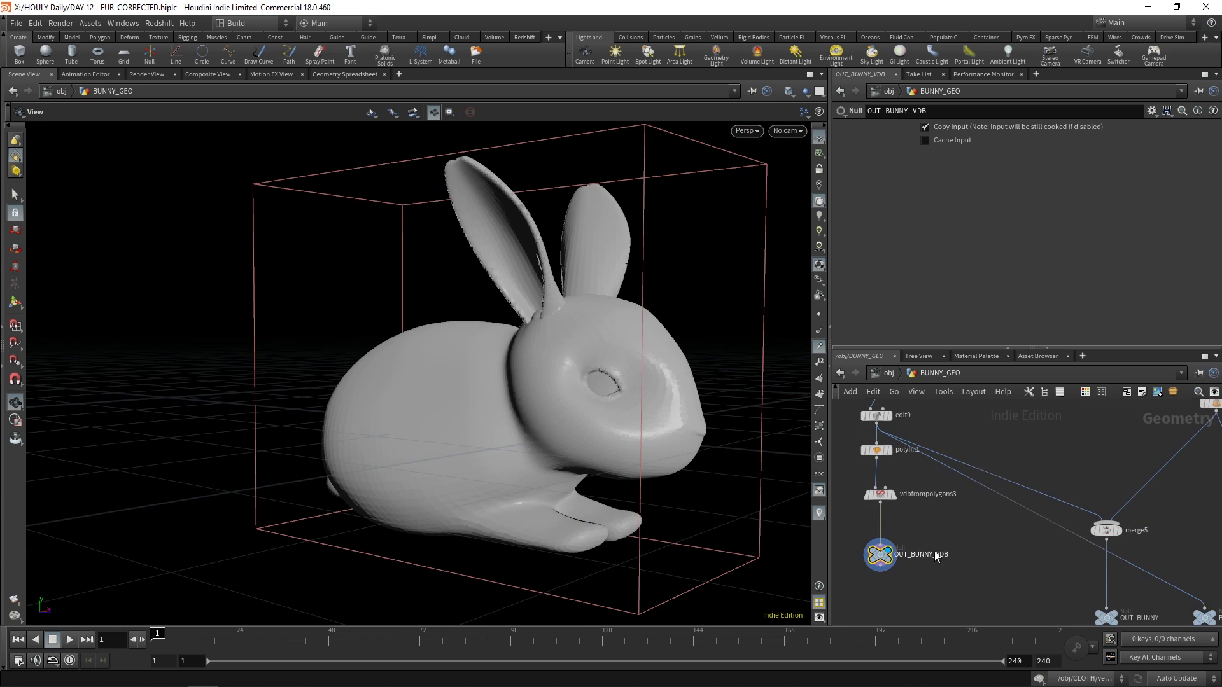
{"action": "middle_click_drag", "start_coordinate": [934, 551], "coordinate": [963, 543]}
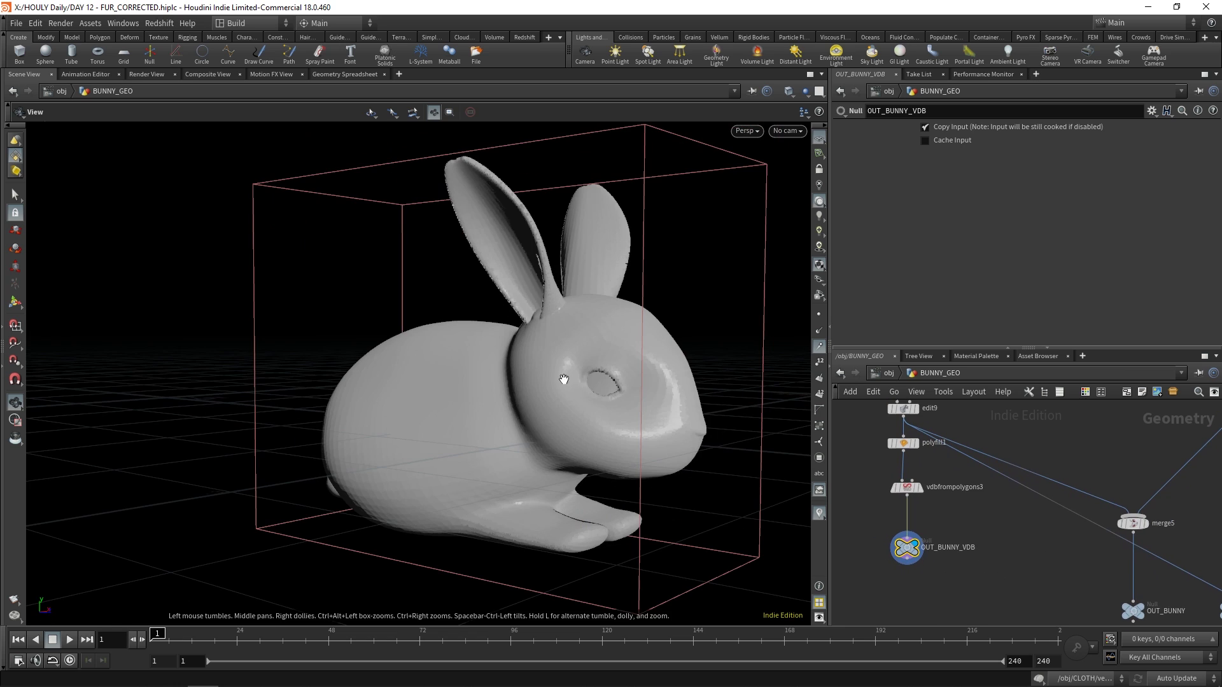
{"action": "left_click_drag", "start_coordinate": [564, 378], "coordinate": [607, 386]}
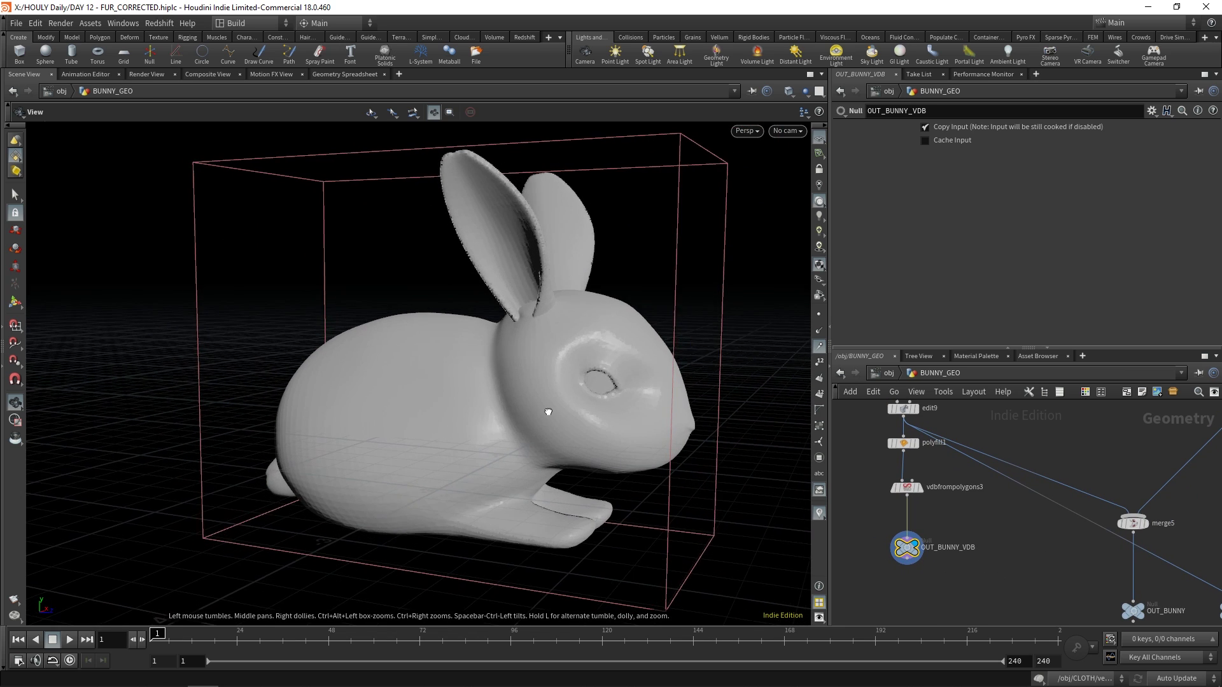
{"action": "left_click_drag", "start_coordinate": [548, 411], "coordinate": [594, 461]}
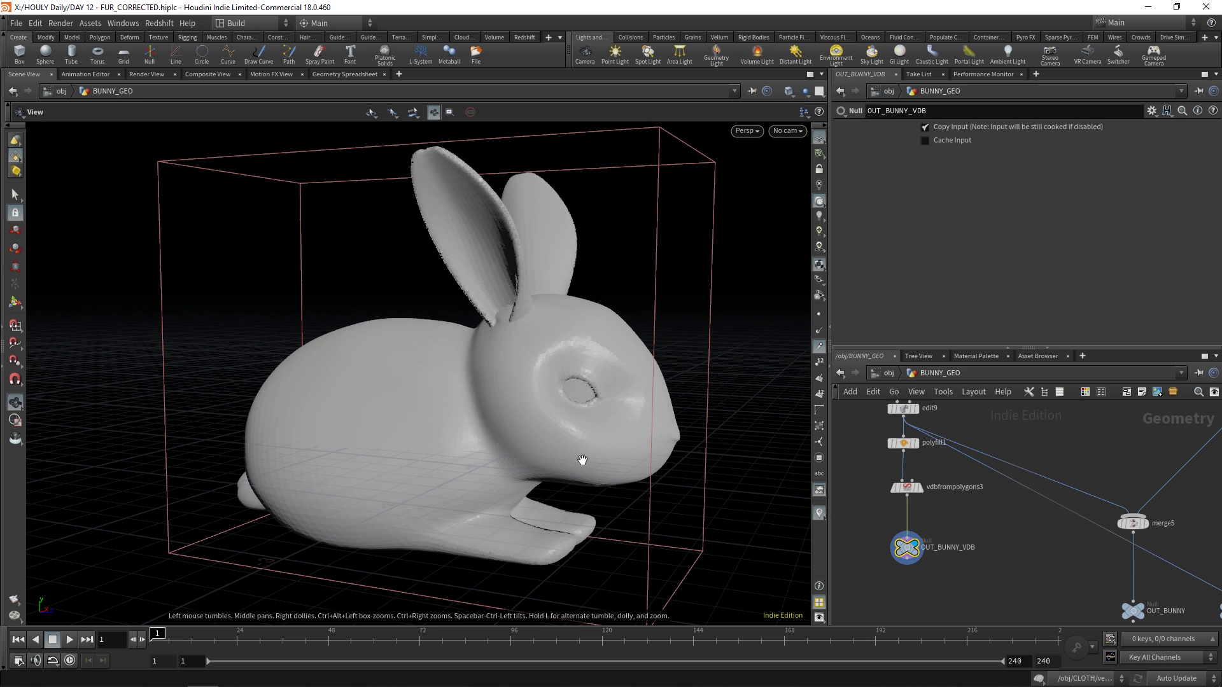
{"action": "left_click_drag", "start_coordinate": [580, 460], "coordinate": [612, 466]}
- Display merge5 to show the bunny body combined with the mirrored eye spheres, and inspect the result
{"action": "middle_click_drag", "start_coordinate": [1018, 572], "coordinate": [870, 581]}
{"action": "middle_click_drag", "start_coordinate": [1066, 517], "coordinate": [1037, 542]}
{"action": "scroll", "coordinate": [1038, 542], "scroll_direction": "down", "scroll_amount": 1}
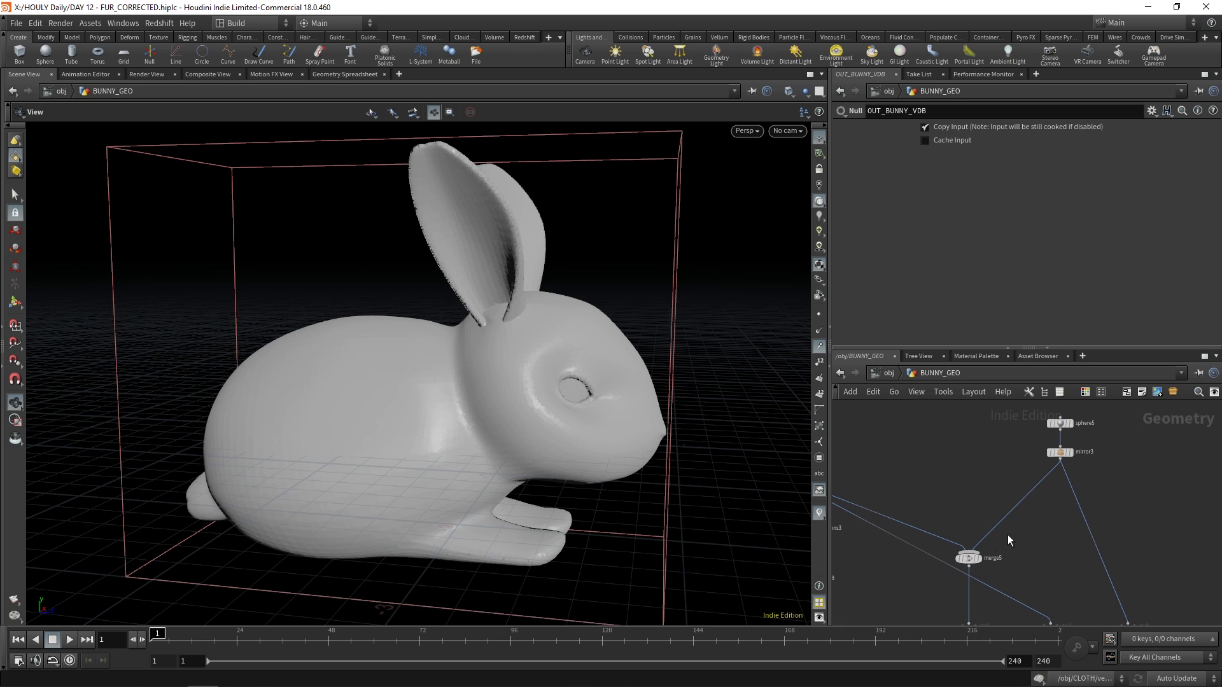
{"action": "left_click", "coordinate": [983, 563]}
{"action": "left_click_drag", "start_coordinate": [509, 382], "coordinate": [750, 433]}
{"action": "middle_click_drag", "start_coordinate": [930, 477], "coordinate": [1061, 523]}
{"action": "scroll", "coordinate": [1022, 528], "scroll_direction": "down", "scroll_amount": 3}
{"action": "scroll", "coordinate": [971, 504], "scroll_direction": "up", "scroll_amount": 3}
{"action": "left_click_drag", "start_coordinate": [638, 378], "coordinate": [576, 413]}
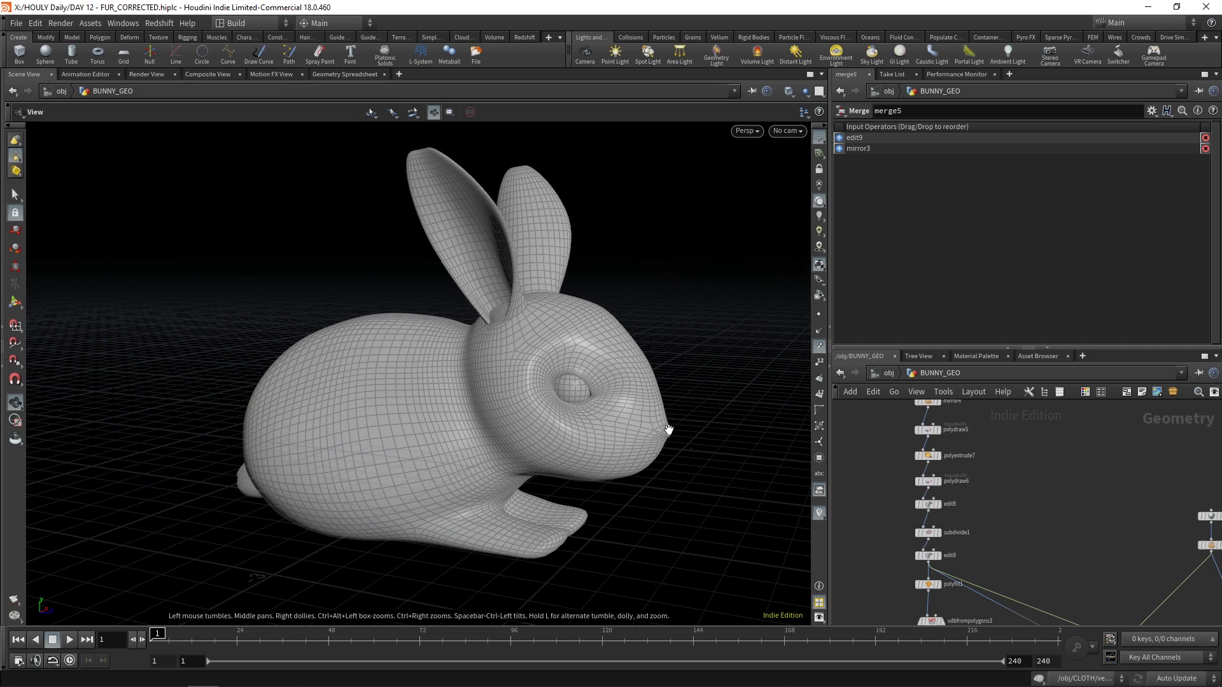
{"action": "left_click_drag", "start_coordinate": [663, 444], "coordinate": [630, 439]}
- Display the OUT_BUNNY, BUNNY_BODY_GEO and BUNNY_EYES_GEO output nulls in turn, ending on OUT_BUNNY
{"action": "middle_click_drag", "start_coordinate": [1145, 605], "coordinate": [1075, 464]}
{"action": "scroll", "coordinate": [1085, 483], "scroll_direction": "up", "scroll_amount": 3}
{"action": "left_click", "coordinate": [970, 479]}
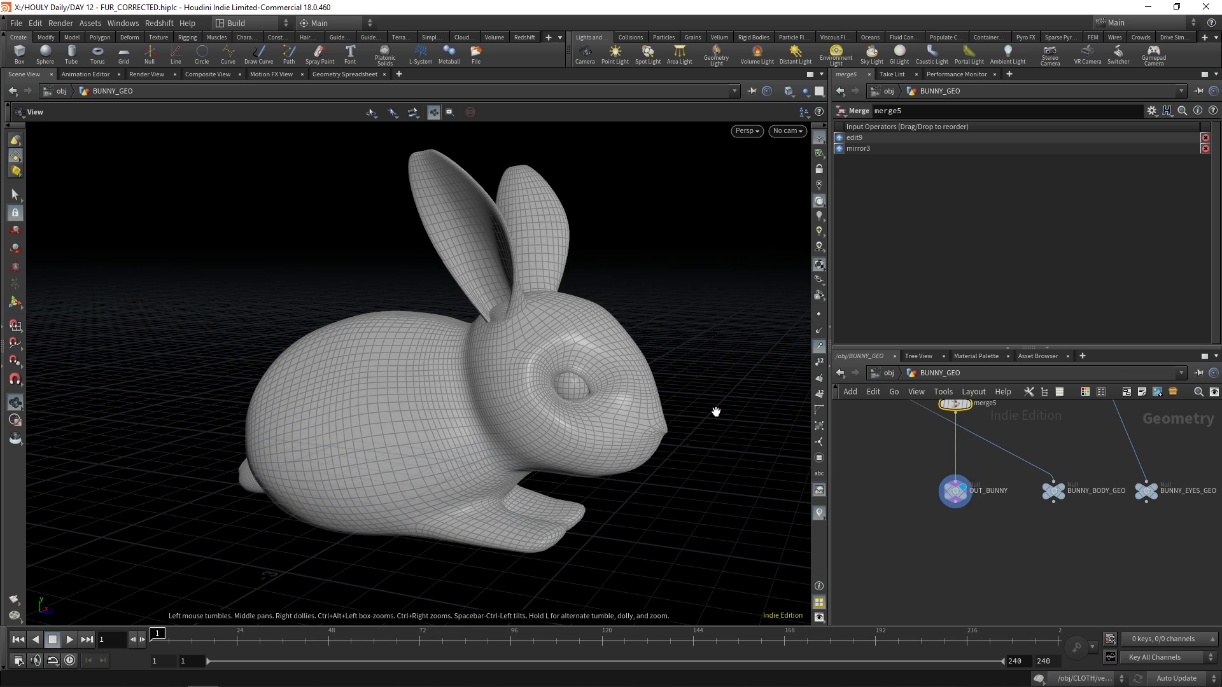
{"action": "left_click", "coordinate": [1063, 487]}
{"action": "left_click", "coordinate": [1160, 486]}
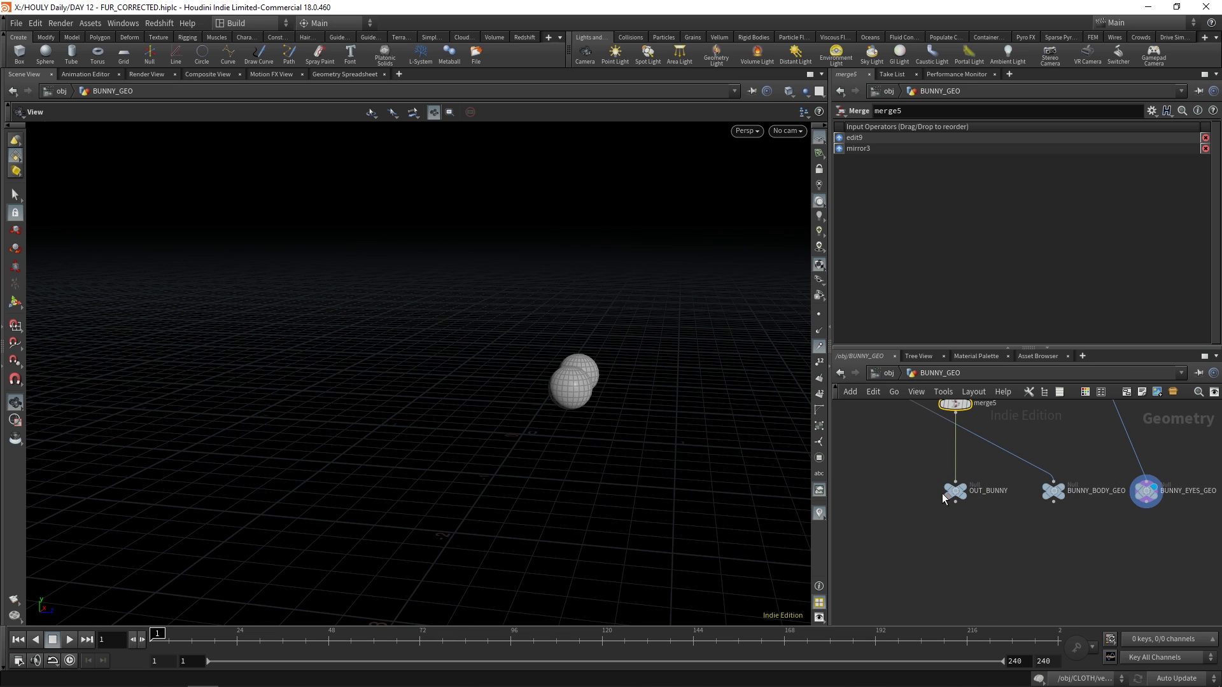
{"action": "middle_click_drag", "start_coordinate": [1066, 441], "coordinate": [1088, 461]}
{"action": "scroll", "coordinate": [1039, 478], "scroll_direction": "up", "scroll_amount": 2}
{"action": "left_click", "coordinate": [962, 522]}
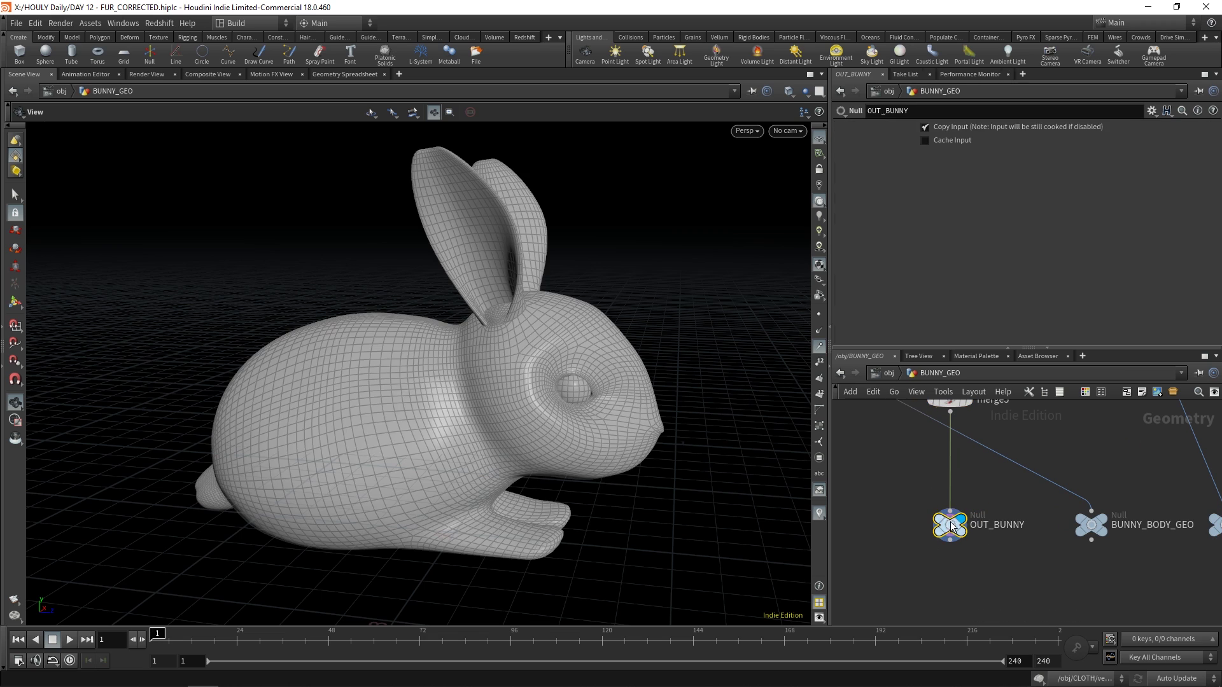
- Return to the object level and hide BUNNY_BODY_FUR and BUNNY_HEAD_FUR so only the bare bunny is displayed
{"action": "left_click", "coordinate": [877, 372]}
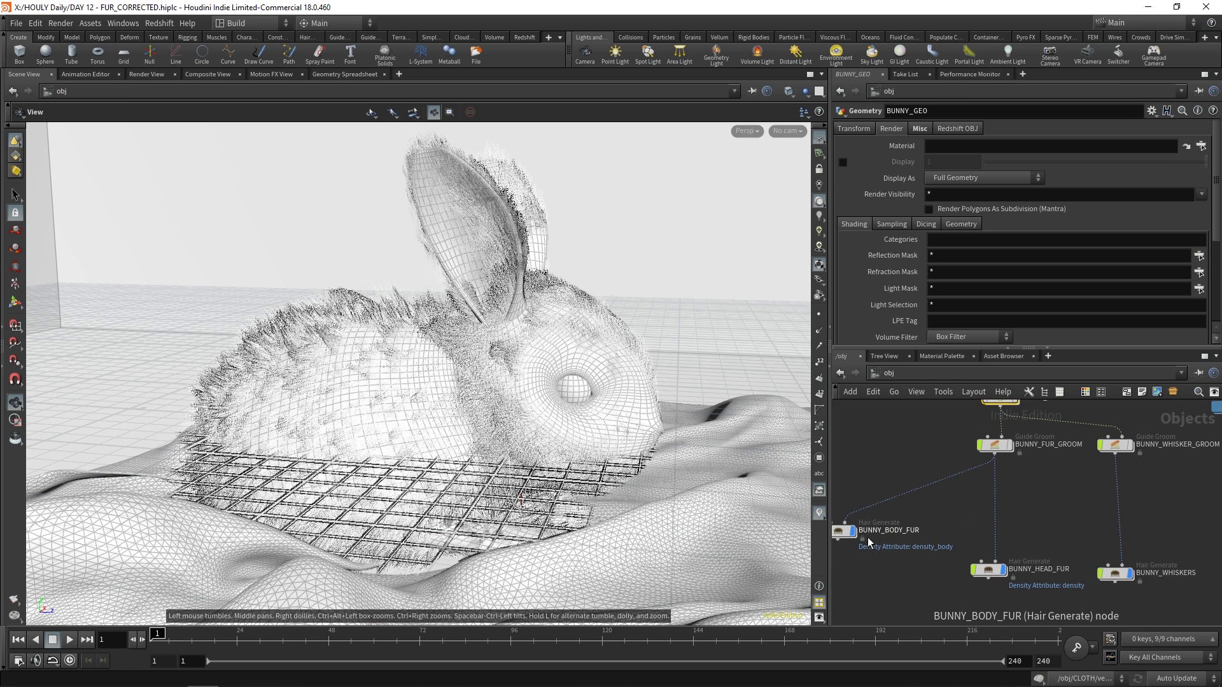
{"action": "left_click", "coordinate": [854, 531]}
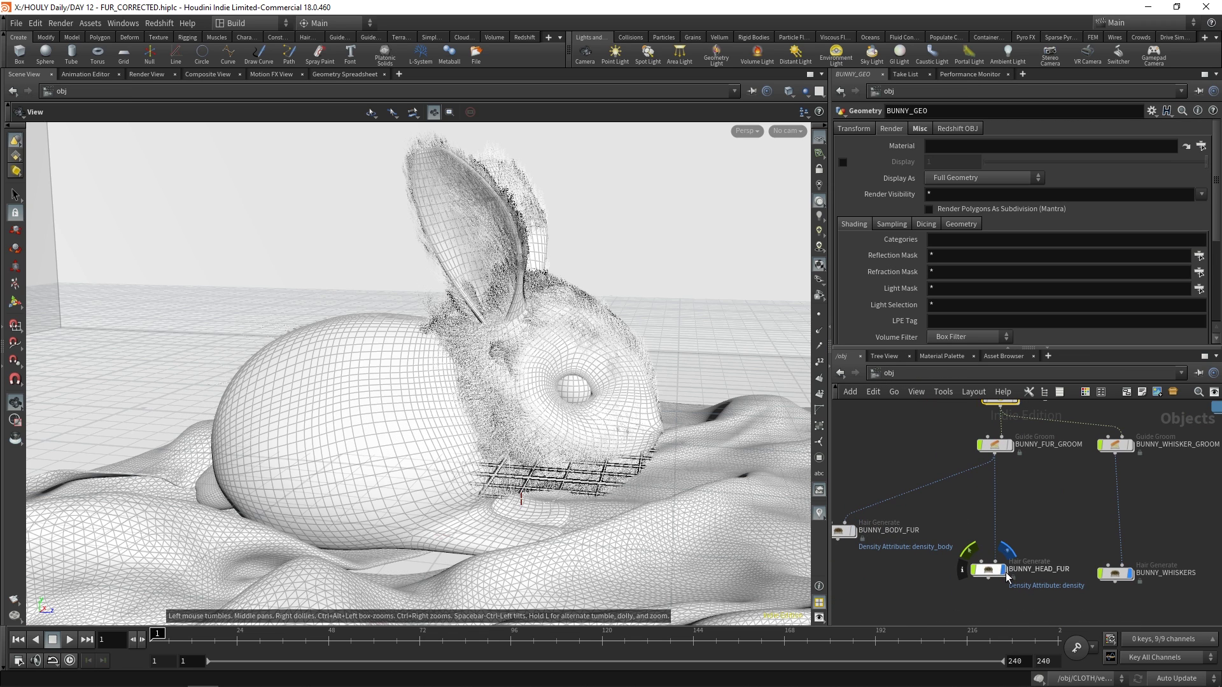
{"action": "left_click", "coordinate": [1004, 569]}
{"action": "middle_click_drag", "start_coordinate": [1072, 504], "coordinate": [982, 540]}
{"action": "scroll", "coordinate": [972, 503], "scroll_direction": "up", "scroll_amount": 1}
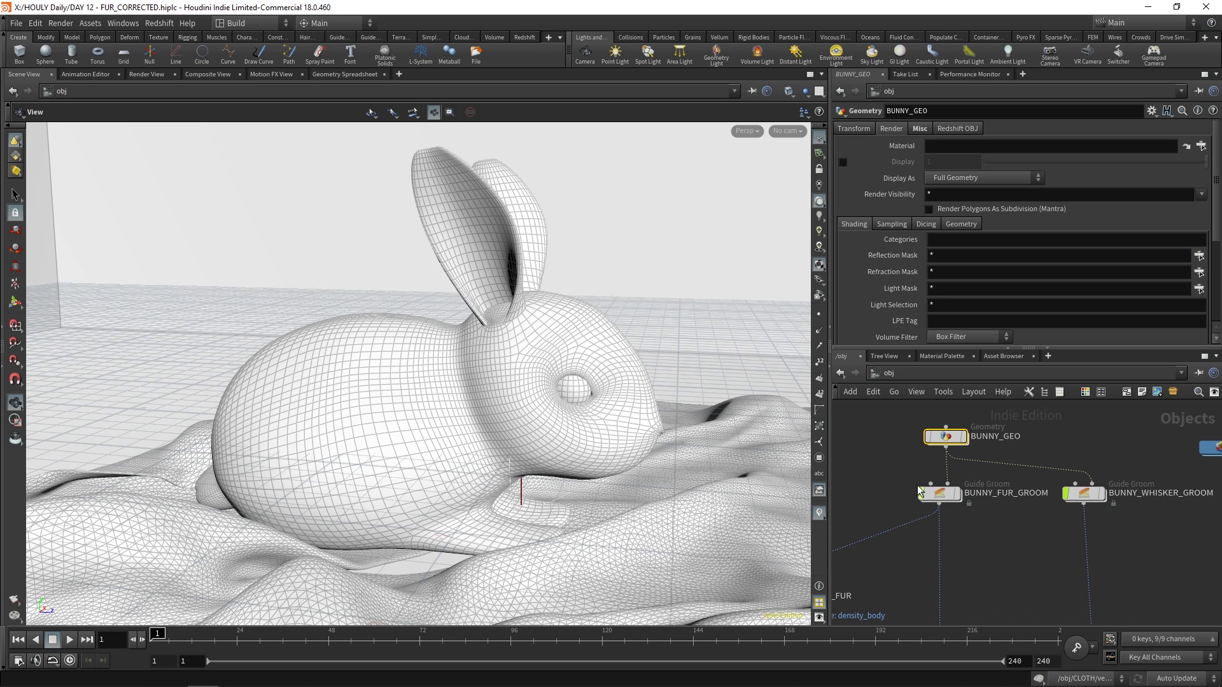
- Enter the BUNNY_FUR_GROOM network, display attribpaint1 and visualize its painted length attribute on the skin
{"action": "double_click", "coordinate": [940, 493]}
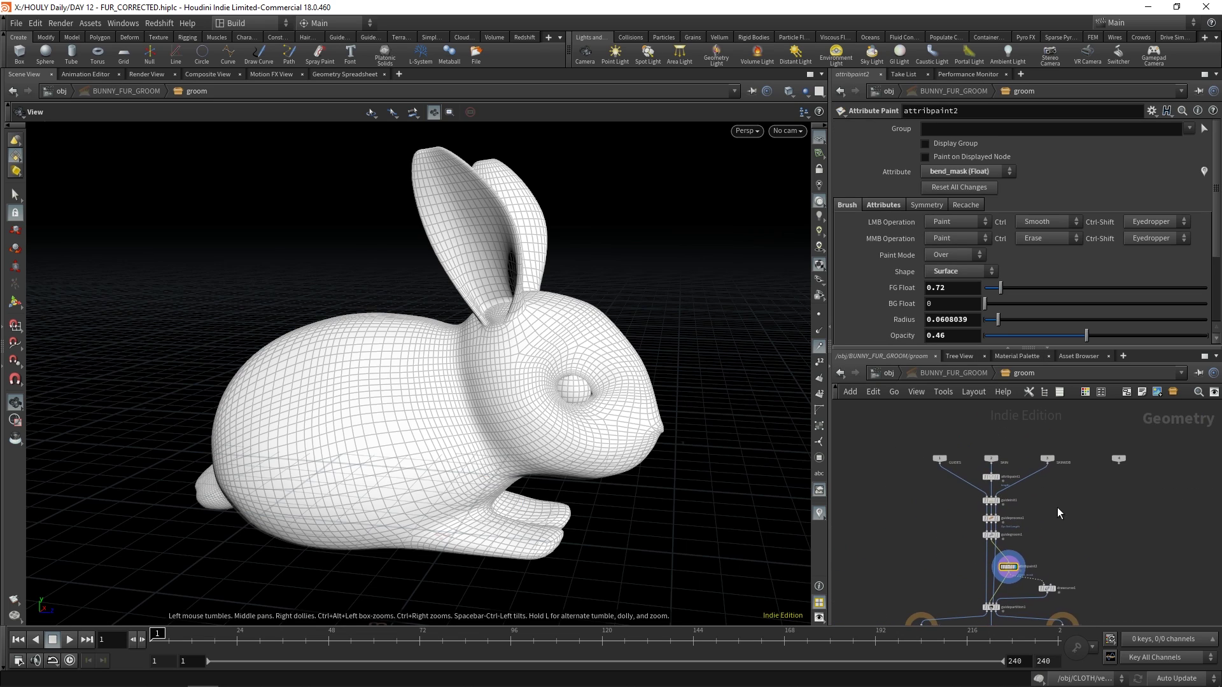
{"action": "scroll", "coordinate": [1007, 470], "scroll_direction": "up", "scroll_amount": 4}
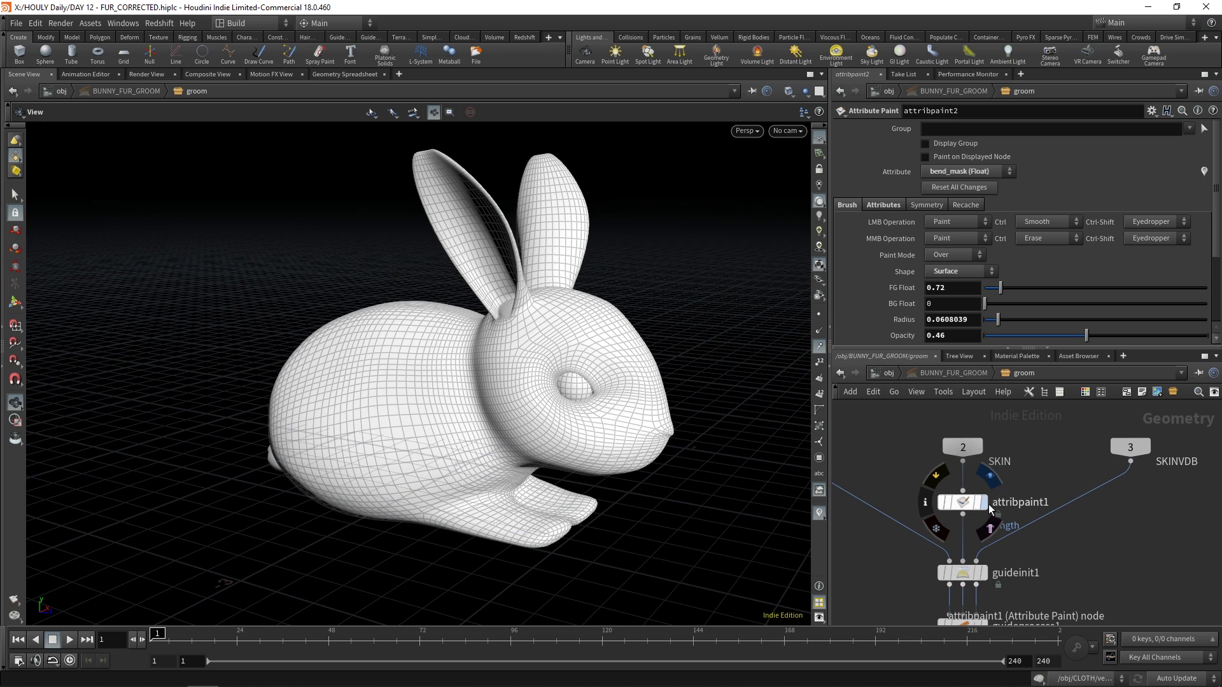
{"action": "left_click", "coordinate": [986, 503]}
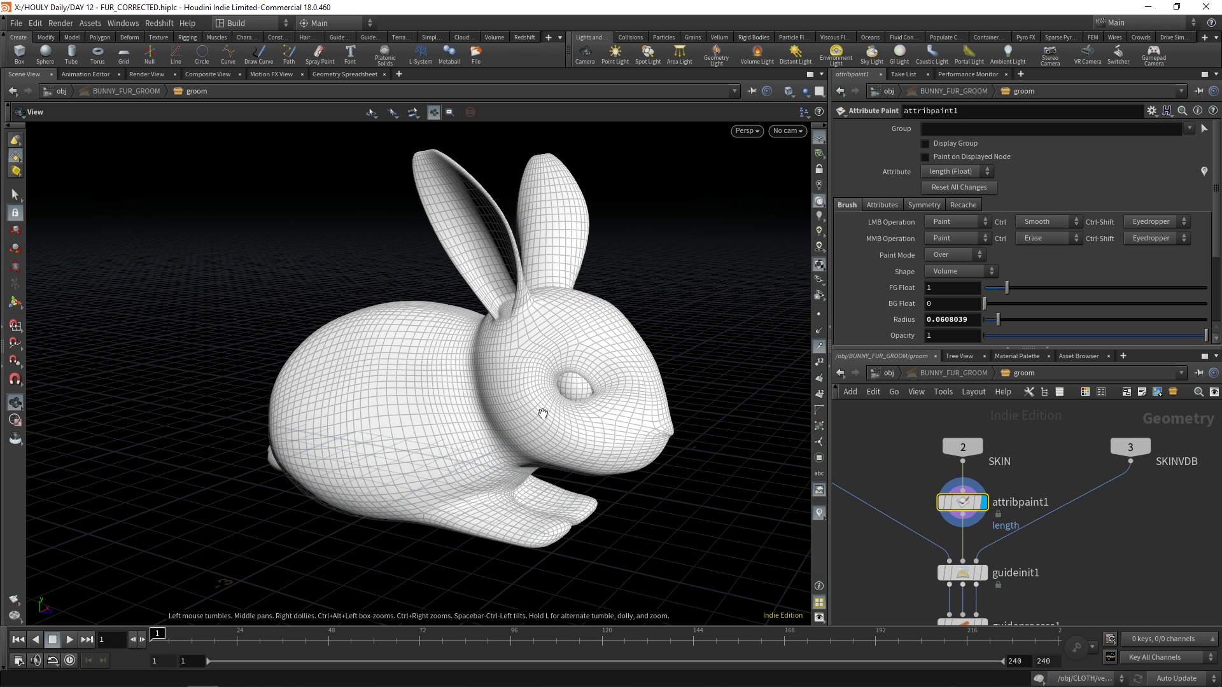
{"action": "left_click_drag", "start_coordinate": [542, 414], "coordinate": [607, 396]}
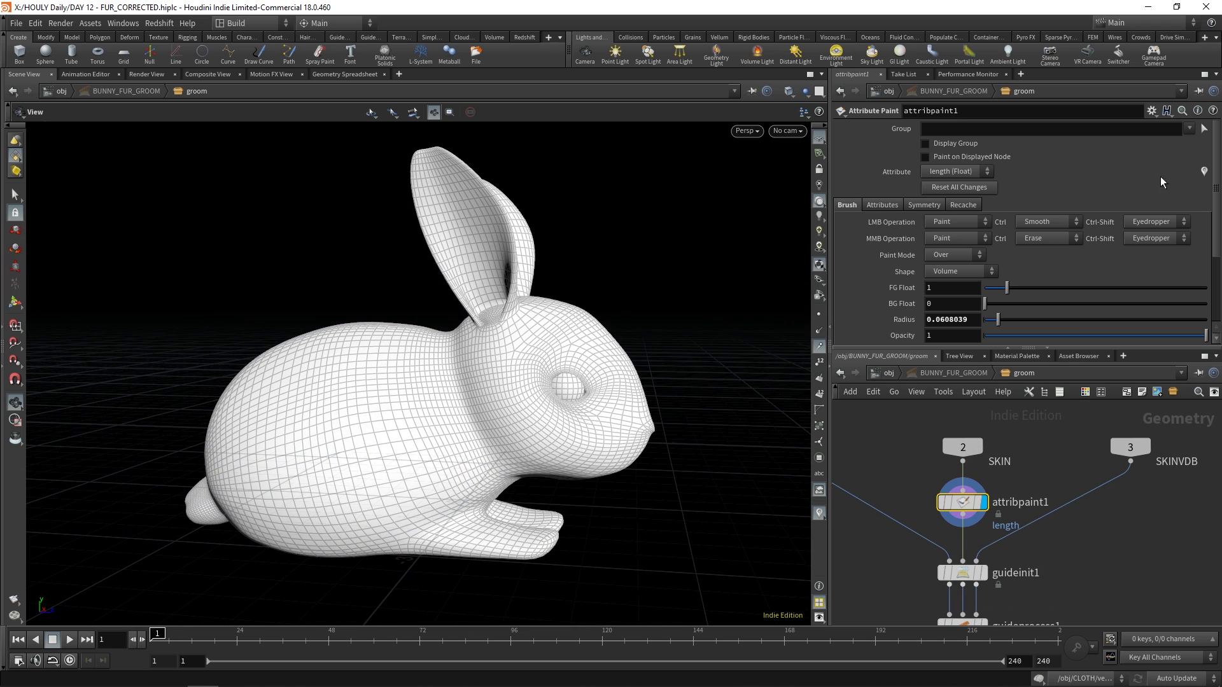
{"action": "left_click", "coordinate": [1202, 172]}
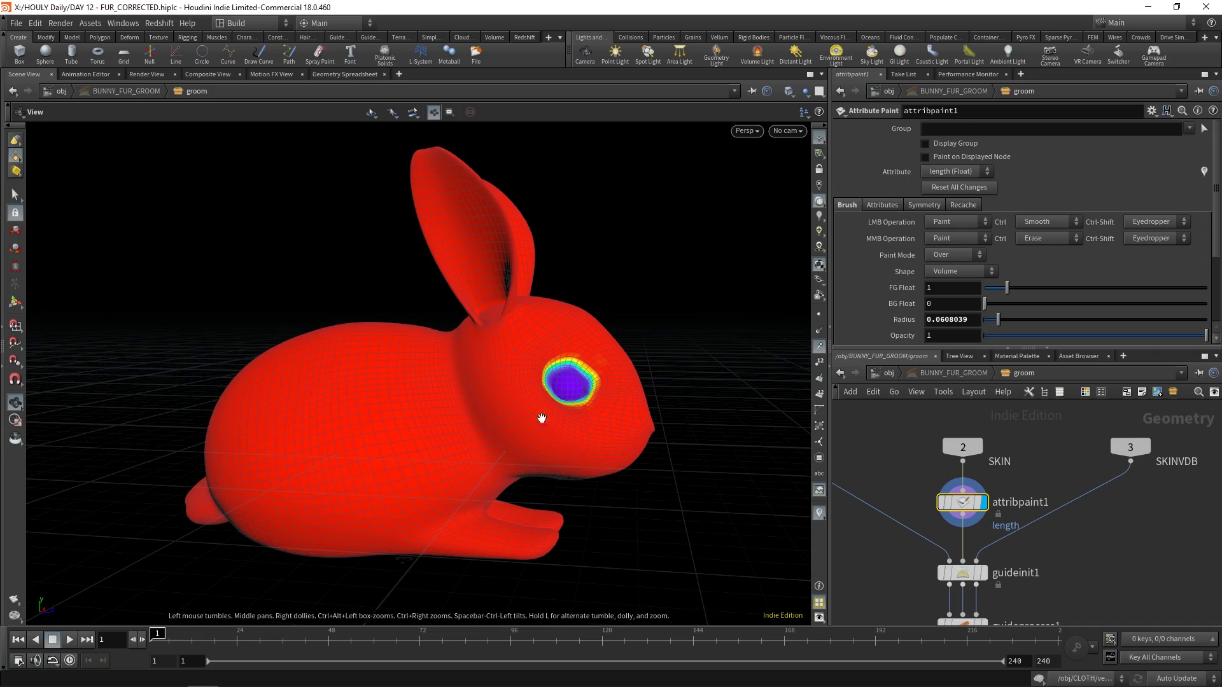
{"action": "mouse_move", "coordinate": [596, 380]}
{"action": "left_mouse_down"}
{"action": "mouse_move", "coordinate": [477, 417]}
{"action": "mouse_move", "coordinate": [663, 384]}
{"action": "mouse_move", "coordinate": [725, 439]}
{"action": "mouse_move", "coordinate": [553, 369]}
{"action": "mouse_move", "coordinate": [612, 377]}
{"action": "left_mouse_up"}
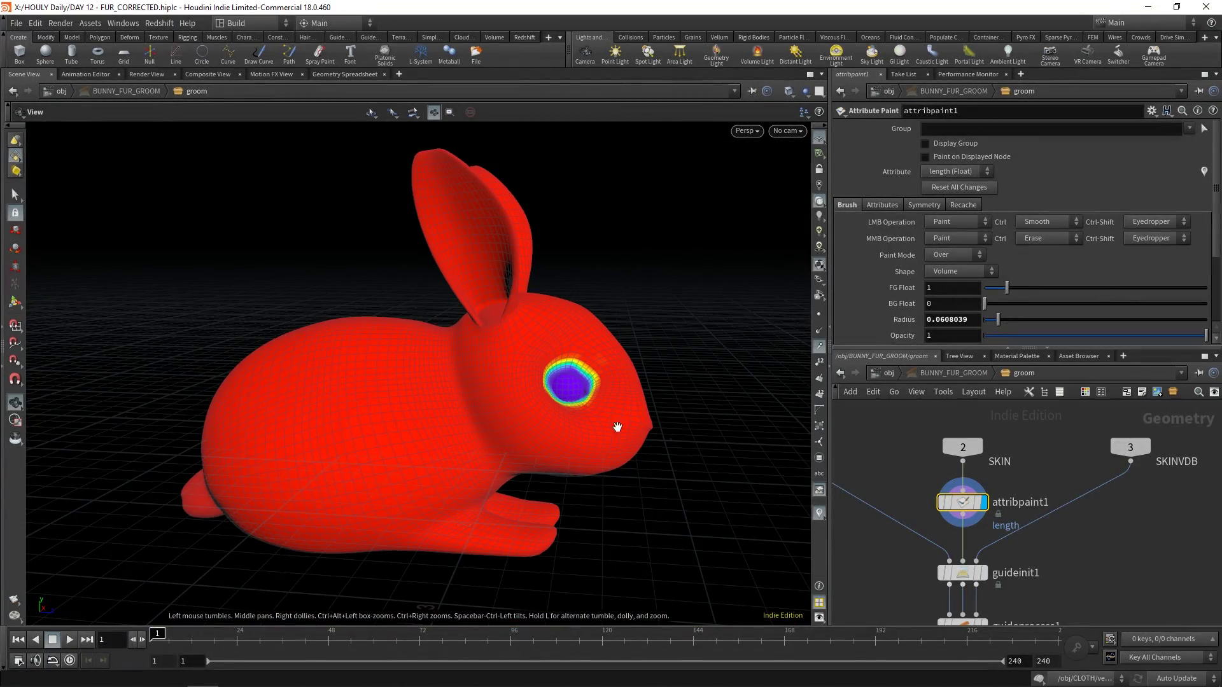
- Display and select guideinit1, and examine the initial fur direction of the guides around the bunny
{"action": "middle_click_drag", "start_coordinate": [1030, 555], "coordinate": [1025, 517]}
{"action": "scroll", "coordinate": [1020, 514], "scroll_direction": "down", "scroll_amount": 1}
{"action": "left_click", "coordinate": [992, 509]}
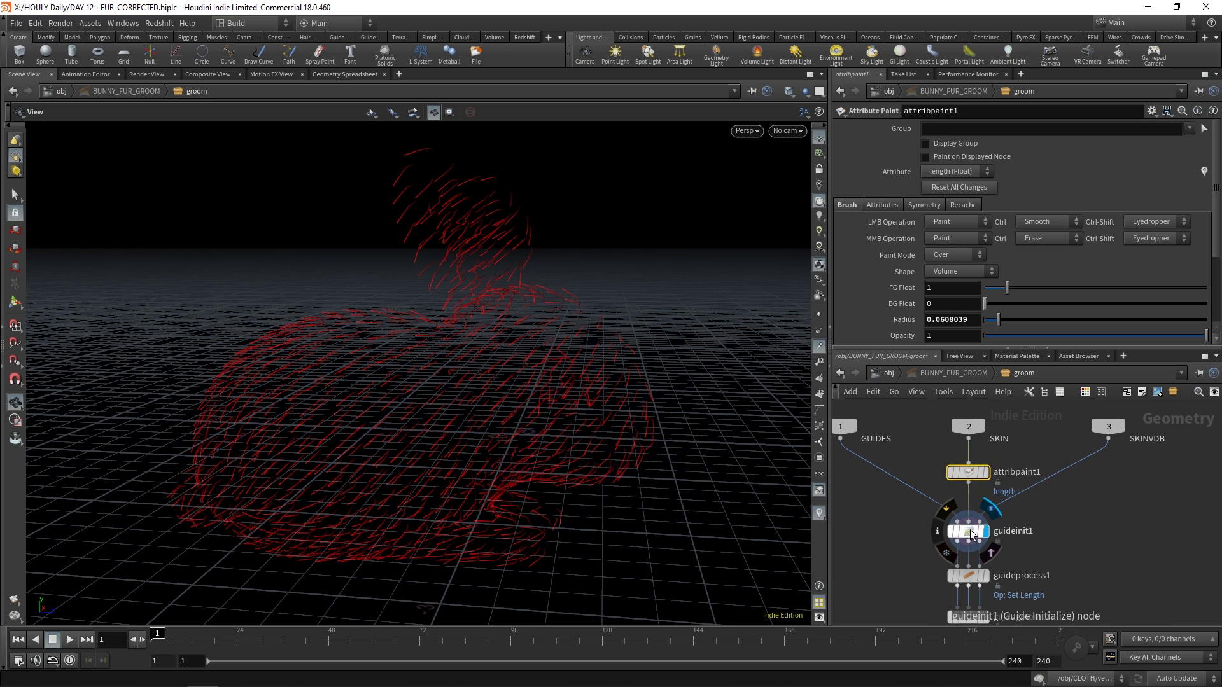
{"action": "left_click", "coordinate": [968, 531]}
{"action": "left_click_drag", "start_coordinate": [538, 442], "coordinate": [551, 451]}
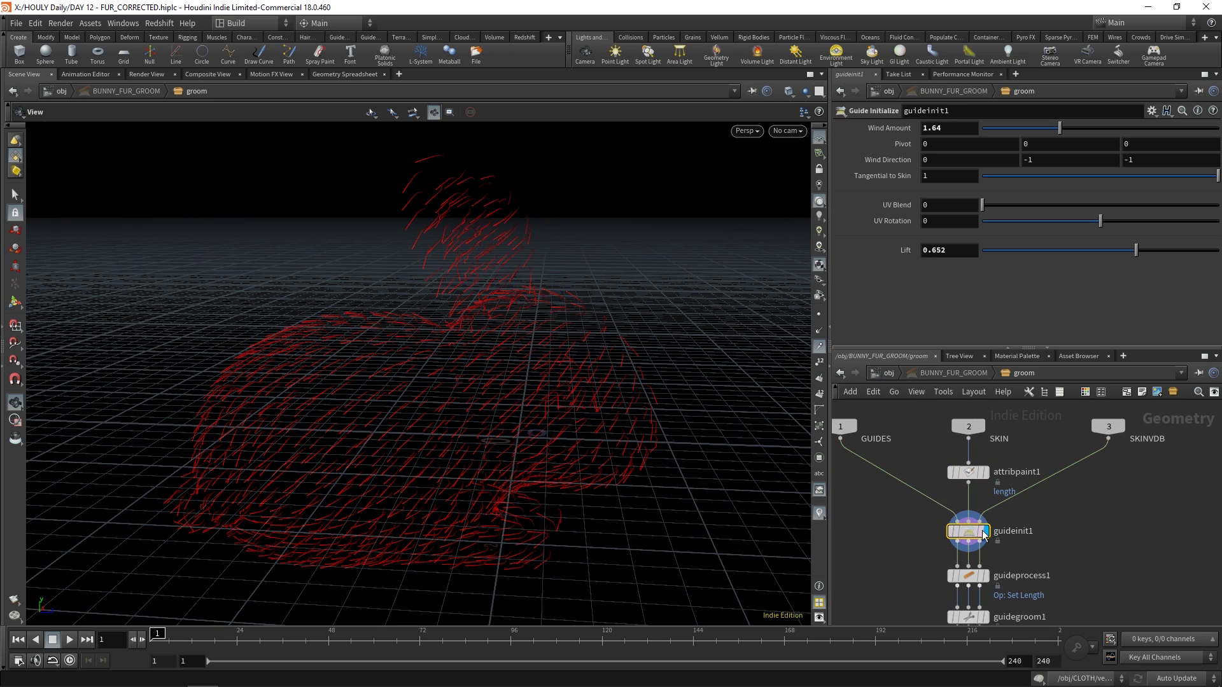
{"action": "left_click_drag", "start_coordinate": [504, 410], "coordinate": [551, 361]}
{"action": "left_click_drag", "start_coordinate": [649, 373], "coordinate": [600, 352]}
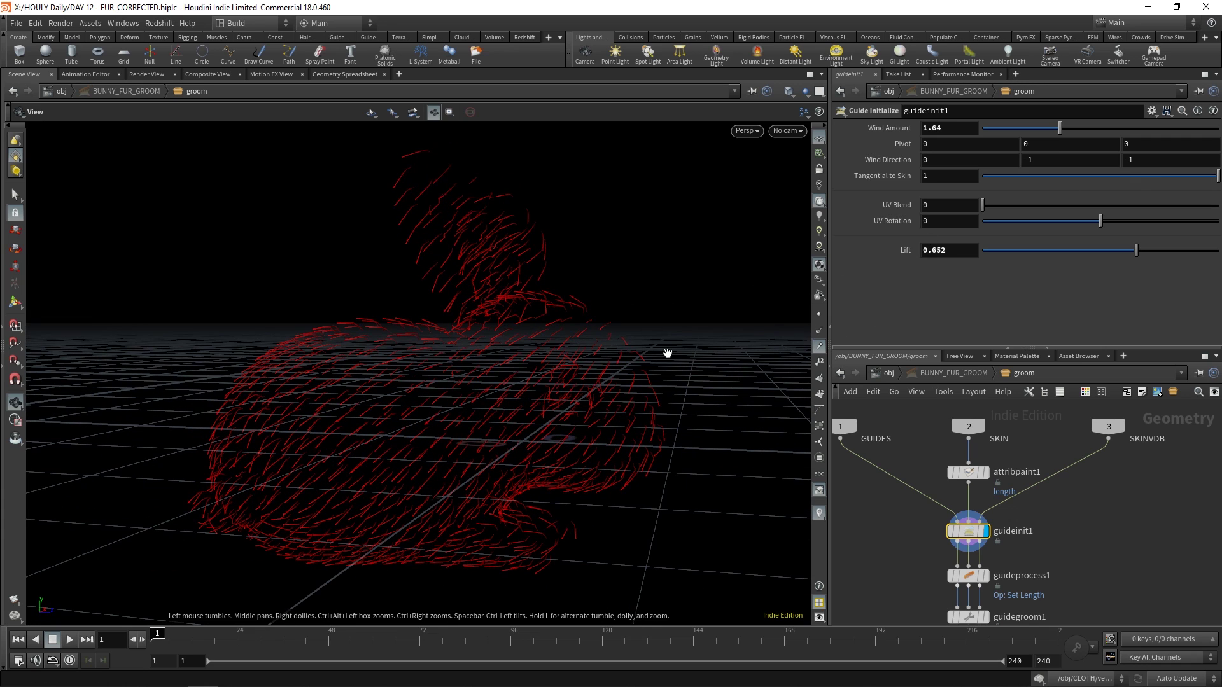
{"action": "left_click_drag", "start_coordinate": [185, 473], "coordinate": [464, 404]}
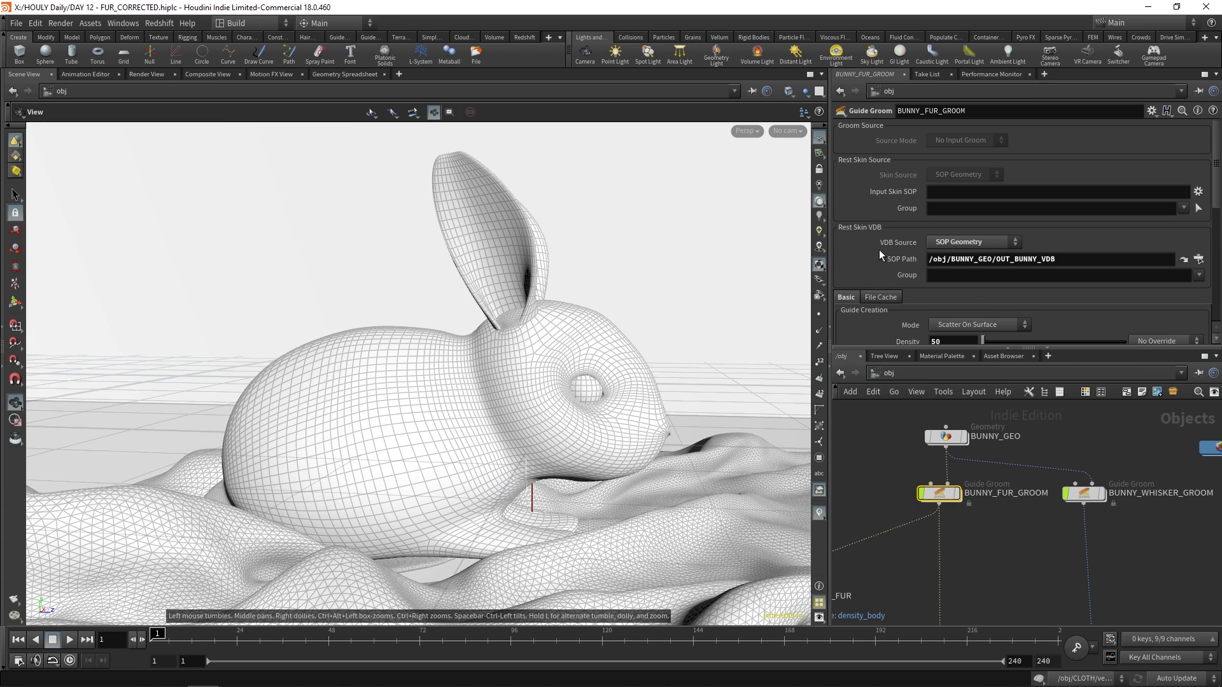
- Review the guide density, scatter and length settings of BUNNY_FUR_GROOM at the object level, and re-enter its groom network
{"action": "scroll", "coordinate": [880, 249], "scroll_direction": "down", "scroll_amount": 2}
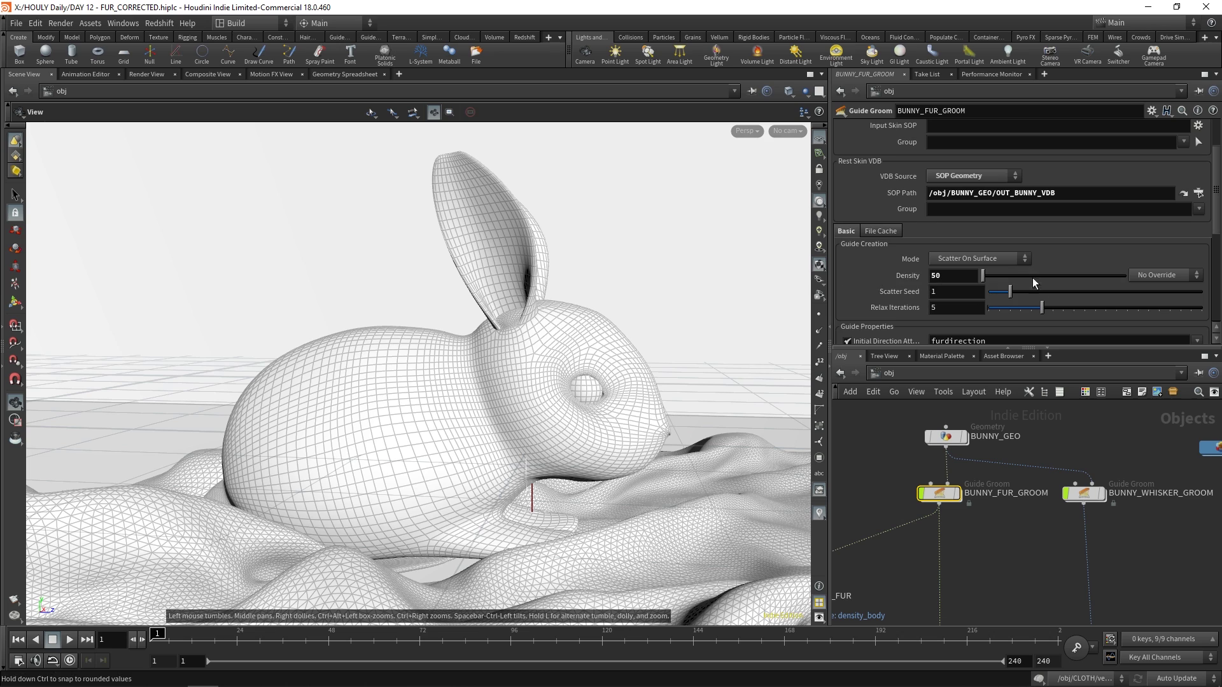
{"action": "scroll", "coordinate": [893, 303], "scroll_direction": "down", "scroll_amount": 2}
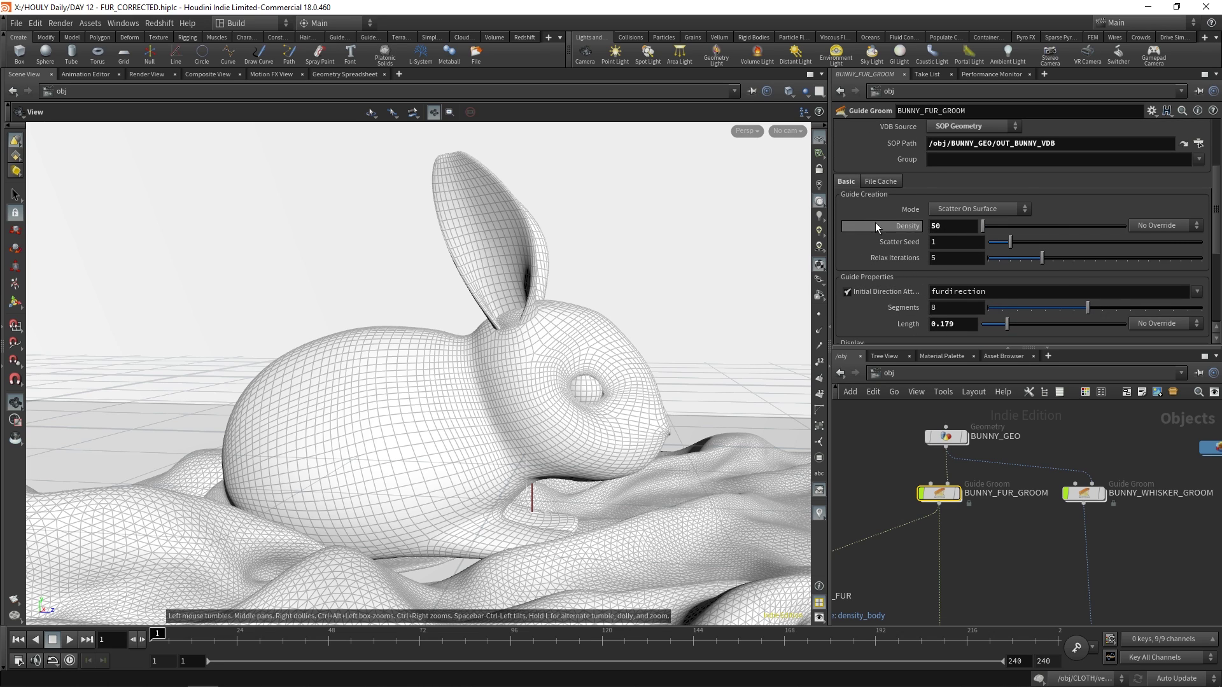
{"action": "double_click", "coordinate": [938, 493]}
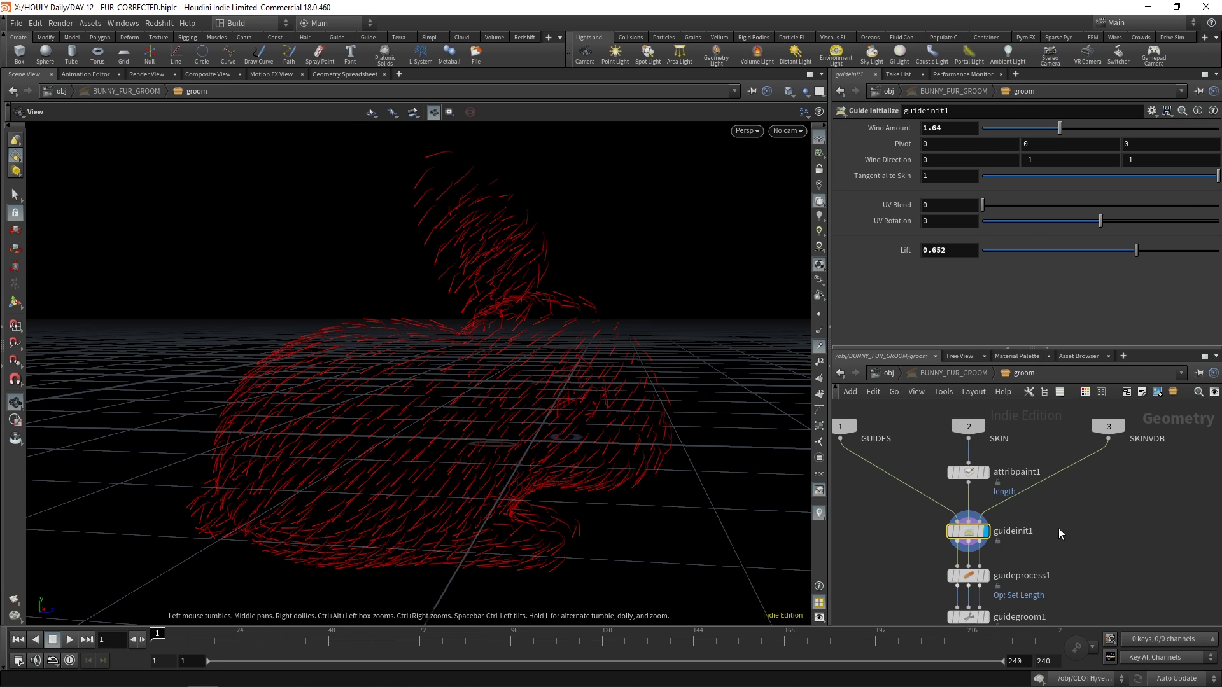
- Display guideprocess1 and review its Set Length operation, including the length skin attribute and cull threshold
{"action": "middle_click_drag", "start_coordinate": [1062, 528], "coordinate": [1057, 485]}
{"action": "left_click", "coordinate": [984, 537]}
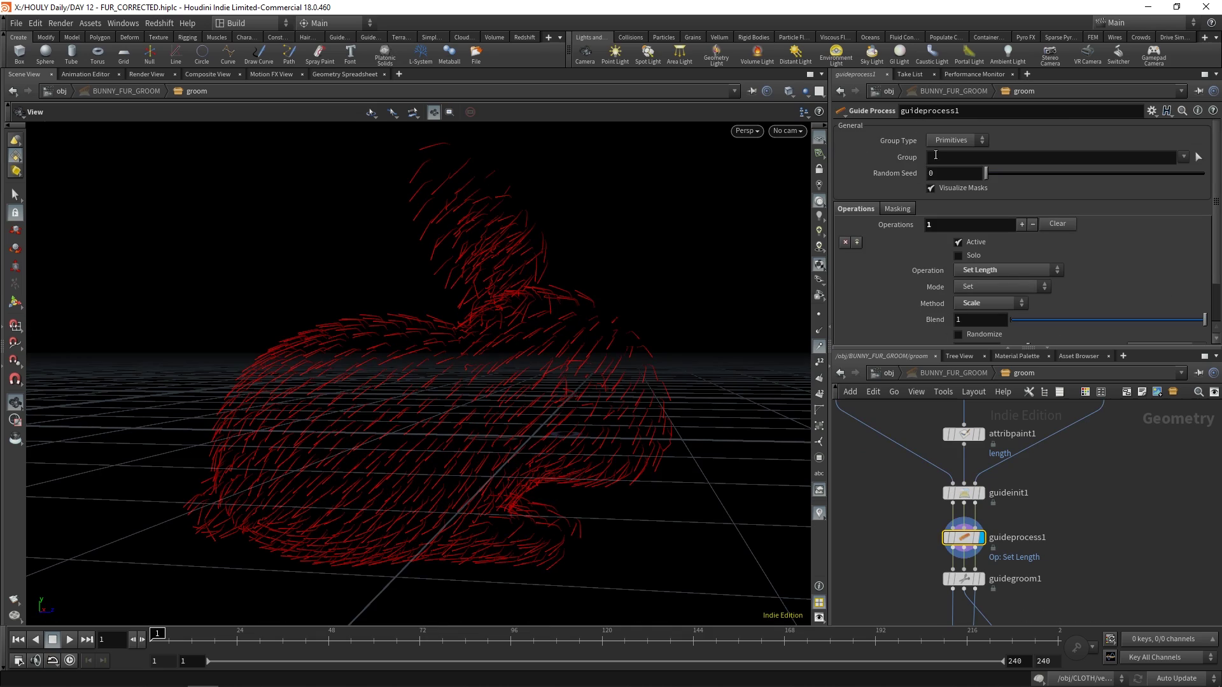
{"action": "left_click_drag", "start_coordinate": [582, 376], "coordinate": [513, 425]}
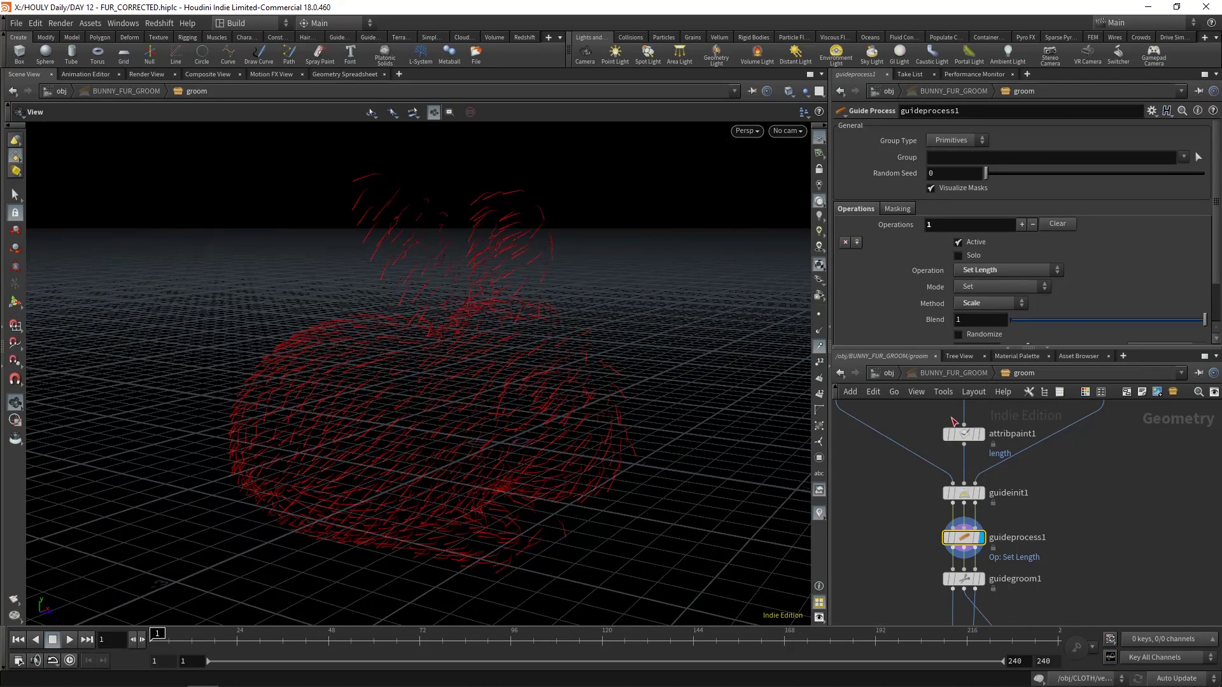
{"action": "left_click_drag", "start_coordinate": [554, 382], "coordinate": [572, 344]}
{"action": "scroll", "coordinate": [918, 260], "scroll_direction": "down", "scroll_amount": 1}
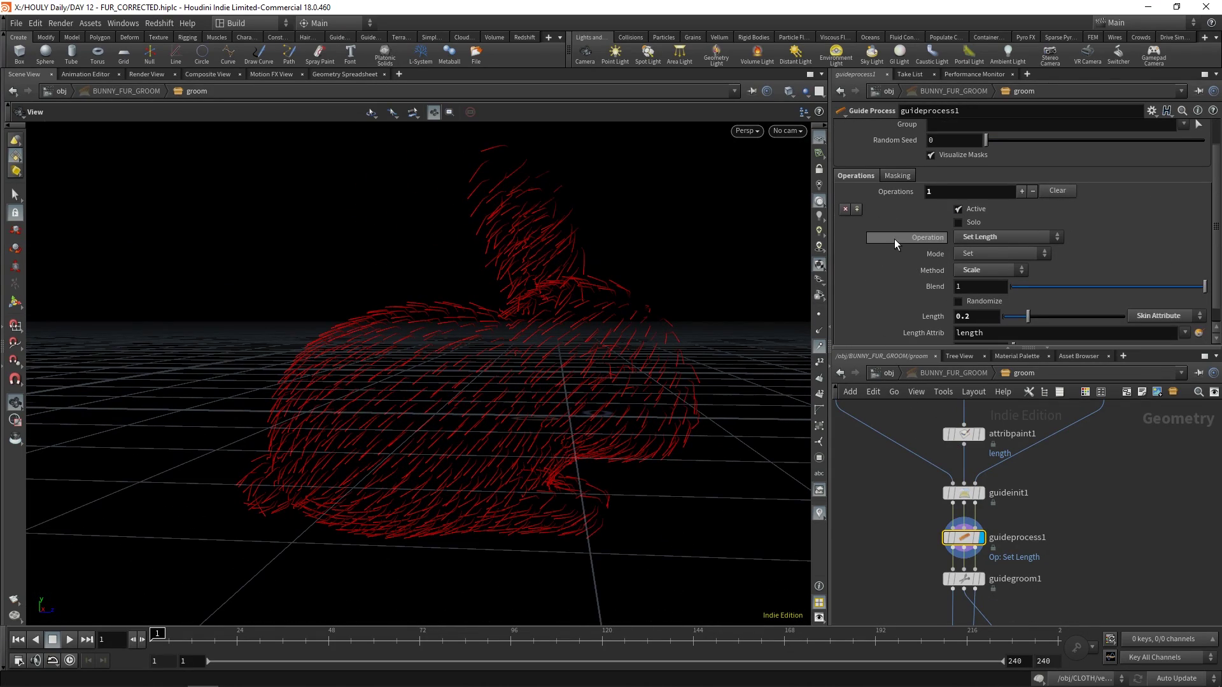
{"action": "scroll", "coordinate": [900, 244], "scroll_direction": "down", "scroll_amount": 1}
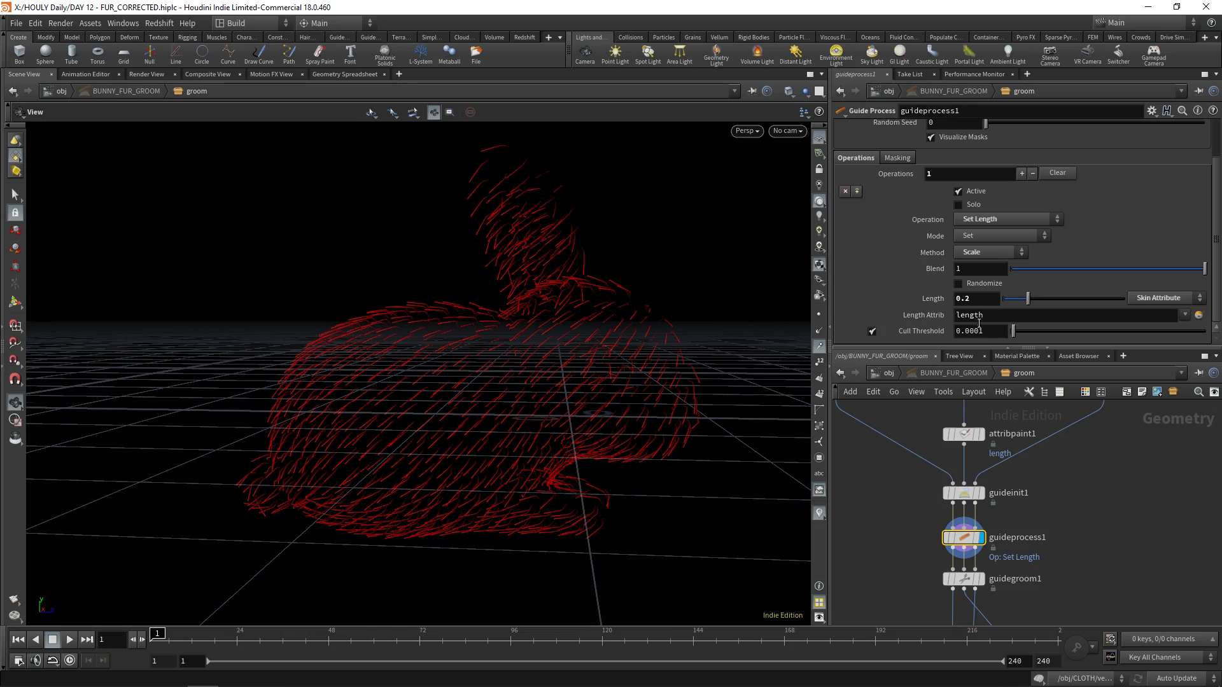
{"action": "left_click_drag", "start_coordinate": [984, 316], "coordinate": [880, 377]}
- Display and select guidegroom1, examine the brushed guides around the bunny, and look through the available groom brush tools
{"action": "left_click", "coordinate": [1110, 509]}
{"action": "scroll", "coordinate": [1110, 510], "scroll_direction": "down", "scroll_amount": 1}
{"action": "middle_click_drag", "start_coordinate": [1109, 510], "coordinate": [1090, 441]}
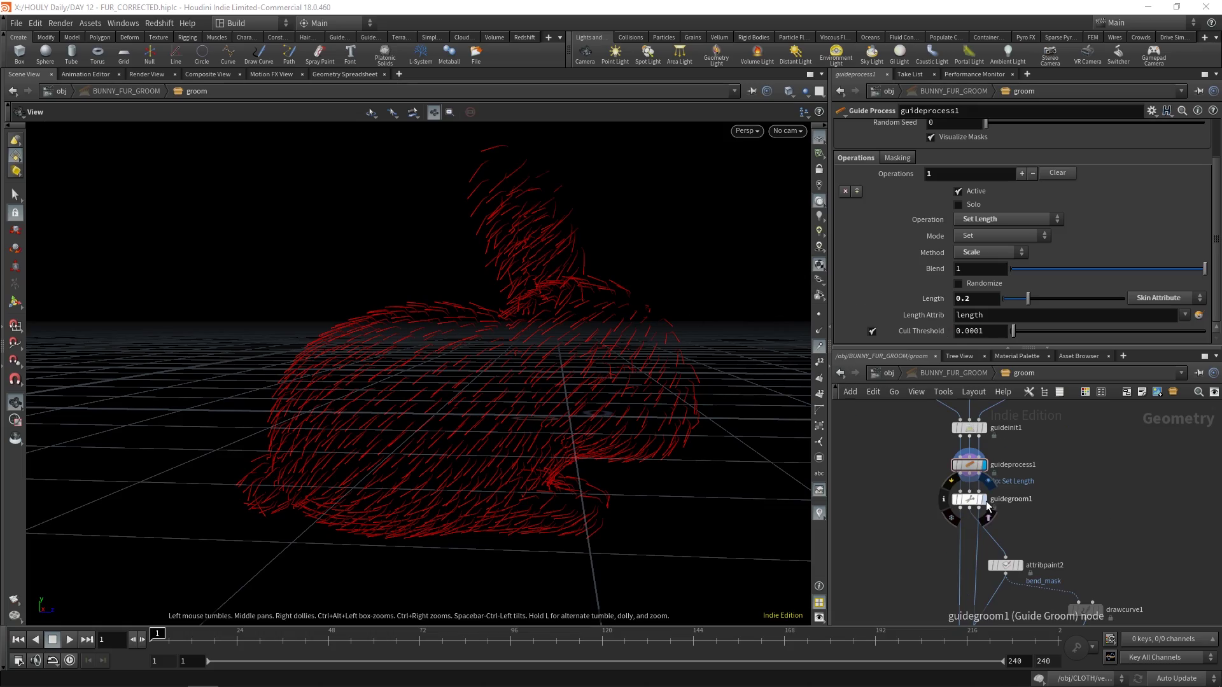
{"action": "left_click", "coordinate": [984, 500]}
{"action": "left_click", "coordinate": [970, 500]}
{"action": "left_click_drag", "start_coordinate": [684, 368], "coordinate": [794, 309]}
{"action": "left_click_drag", "start_coordinate": [511, 396], "coordinate": [695, 220]}
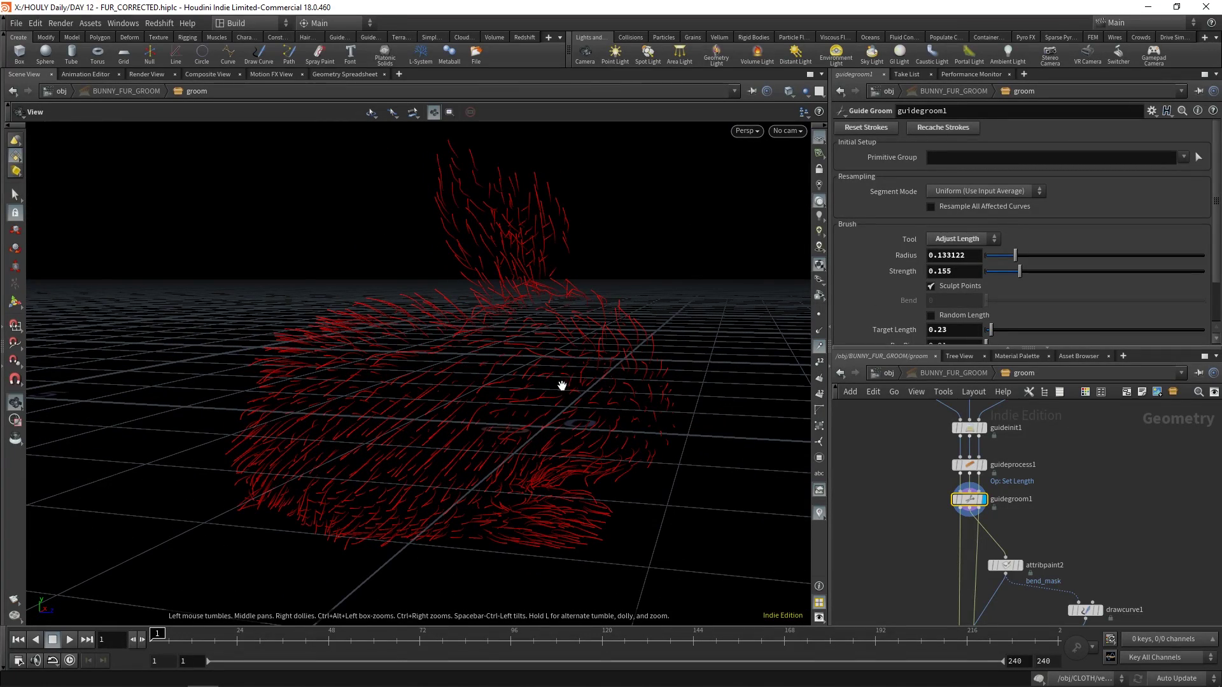
{"action": "left_click", "coordinate": [962, 240]}
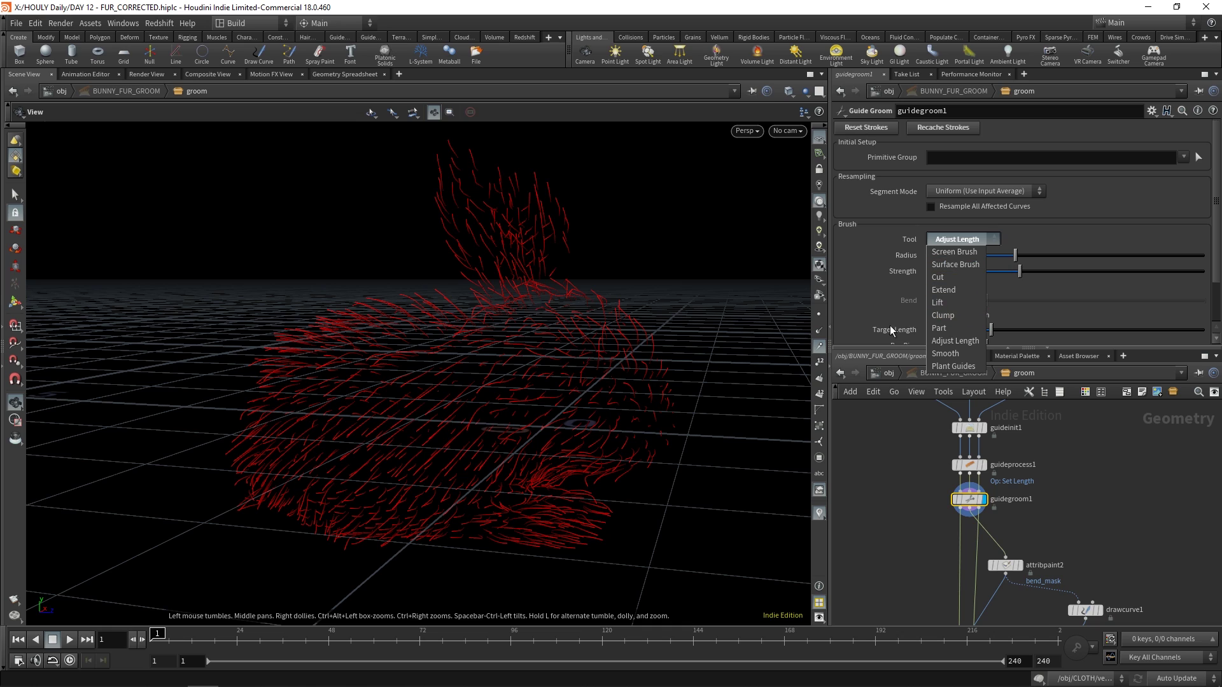
{"action": "middle_click_drag", "start_coordinate": [1038, 516], "coordinate": [1016, 460]}
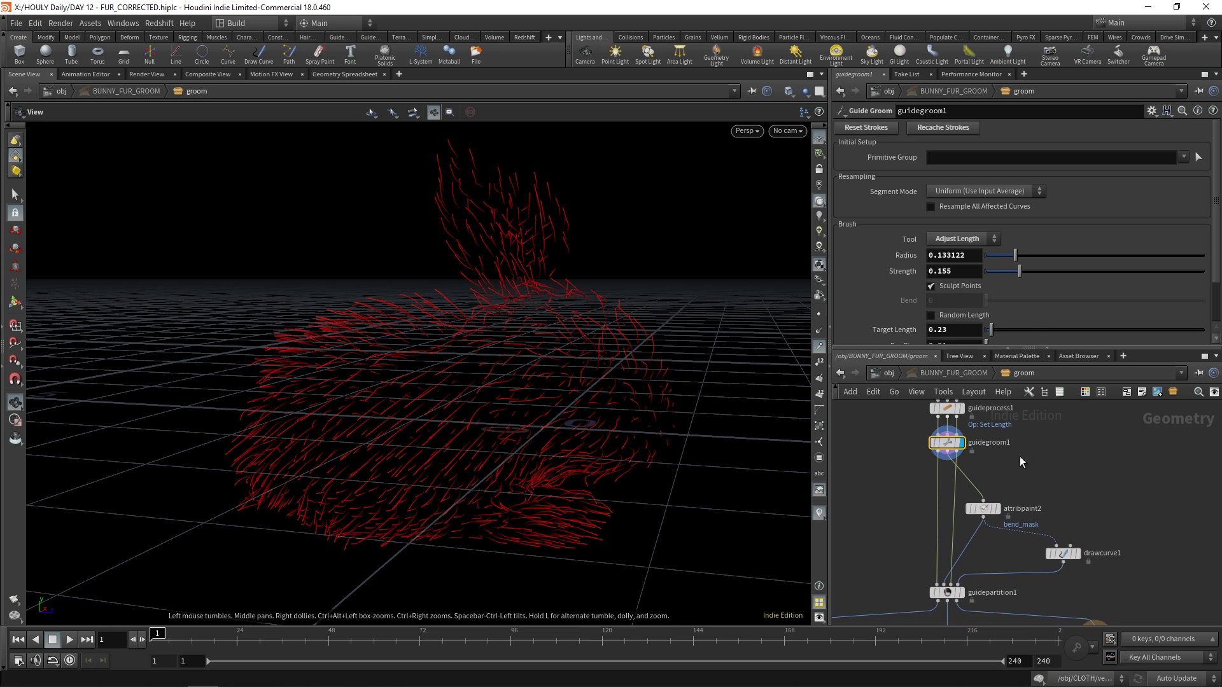
- Display and select attribpaint2, and examine the bend_mask attribute painted on the bunny
{"action": "scroll", "coordinate": [1015, 457], "scroll_direction": "down", "scroll_amount": 1}
{"action": "scroll", "coordinate": [958, 570], "scroll_direction": "up", "scroll_amount": 2}
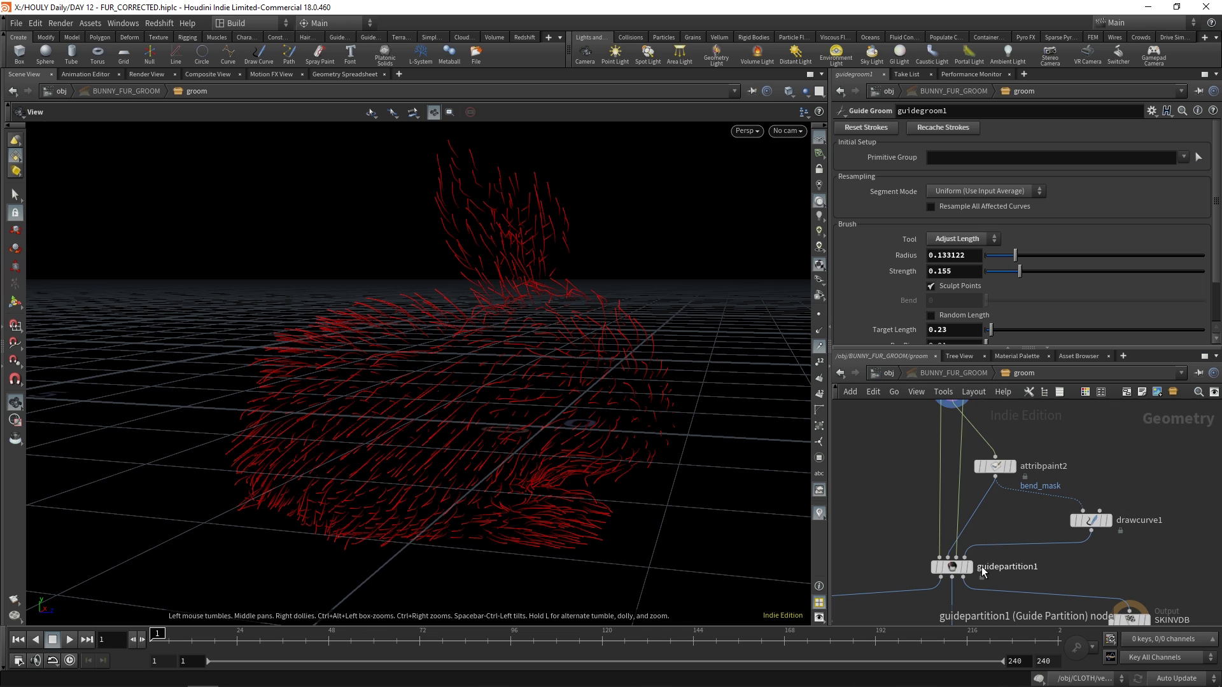
{"action": "left_click", "coordinate": [1011, 466]}
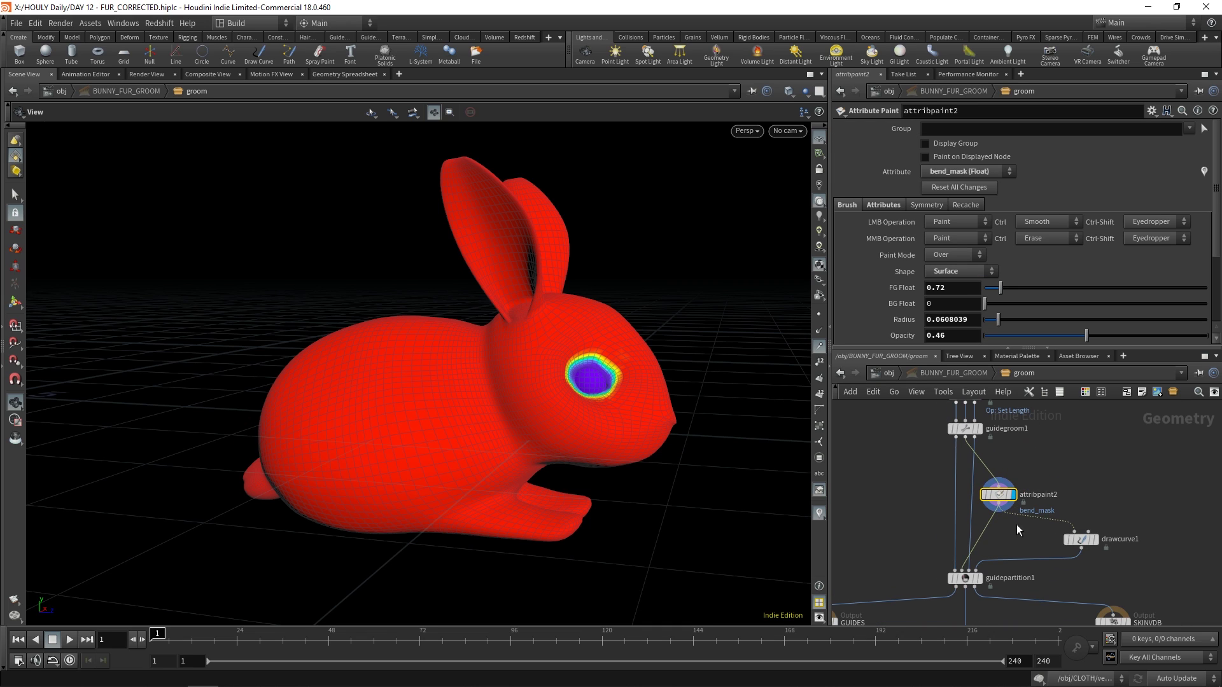
{"action": "scroll", "coordinate": [1017, 526], "scroll_direction": "down", "scroll_amount": 2}
{"action": "middle_click_drag", "start_coordinate": [1003, 508], "coordinate": [1003, 510]}
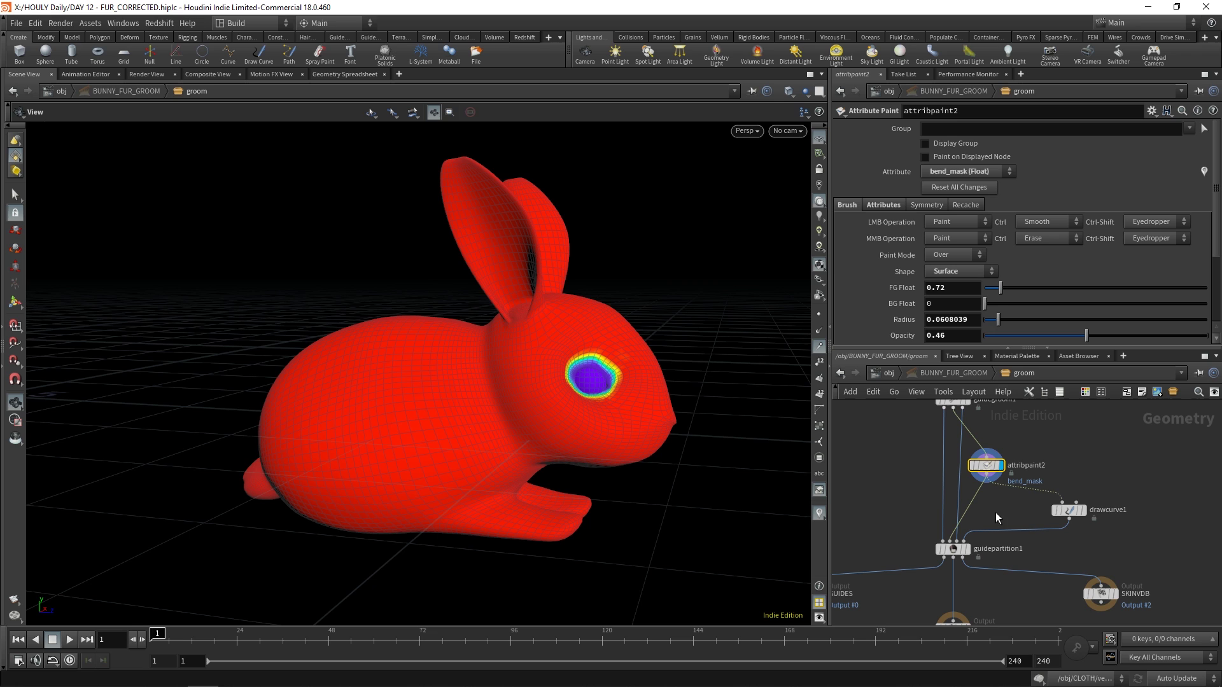
{"action": "left_click_drag", "start_coordinate": [987, 466], "coordinate": [982, 463]}
{"action": "middle_click_drag", "start_coordinate": [1029, 464], "coordinate": [1028, 485]}
{"action": "mouse_move", "coordinate": [1059, 445]}
{"action": "middle_mouse_down"}
{"action": "mouse_move", "coordinate": [1061, 407]}
{"action": "mouse_move", "coordinate": [1057, 452]}
{"action": "middle_mouse_up"}
- Display and select drawcurve1, and examine the parting curves drawn around the bunny
{"action": "left_click", "coordinate": [1082, 515]}
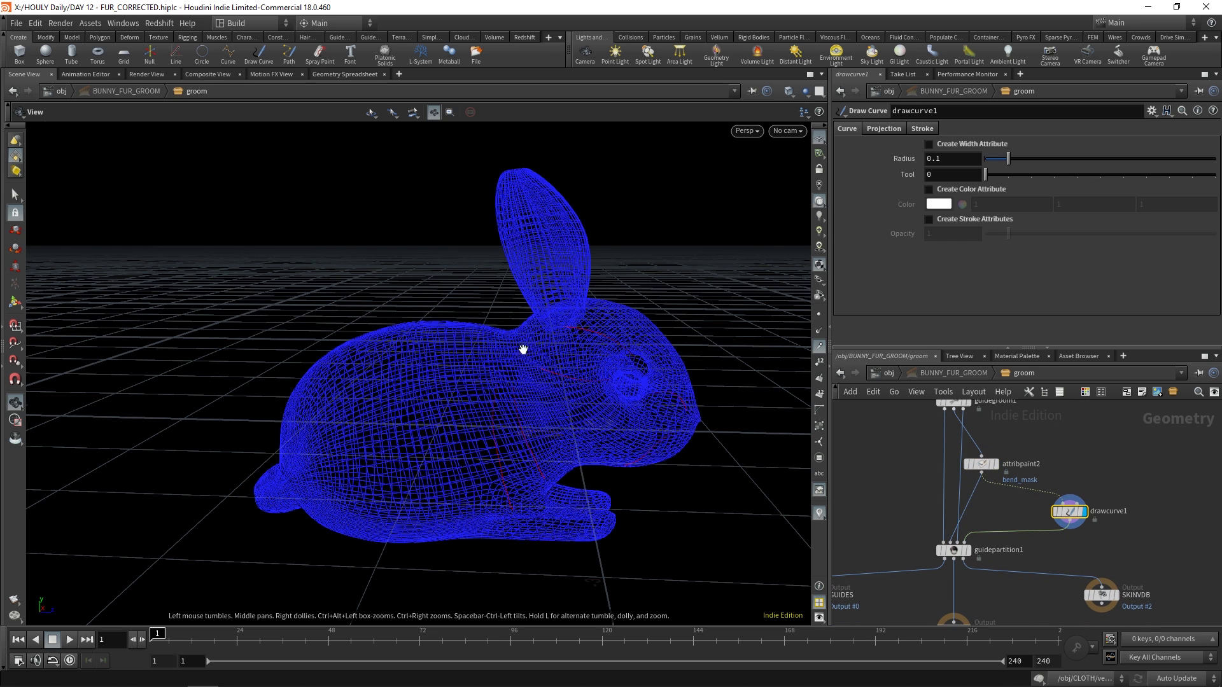
{"action": "left_click_drag", "start_coordinate": [630, 428], "coordinate": [504, 446]}
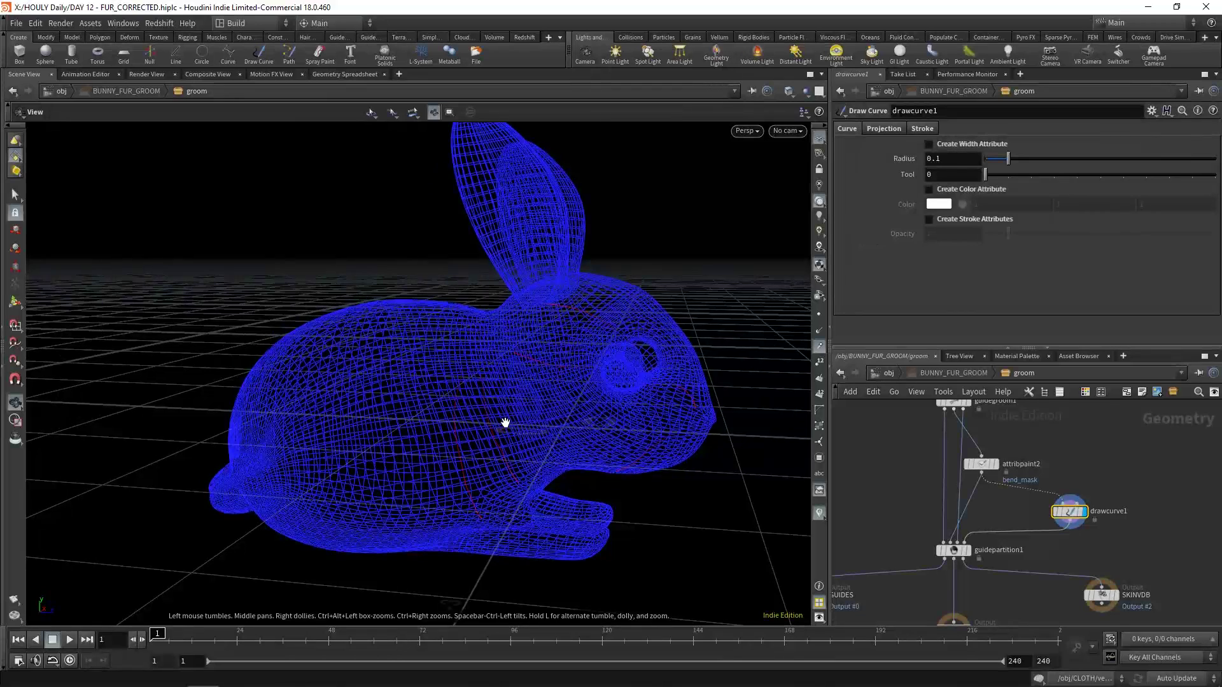
{"action": "scroll", "coordinate": [507, 422], "scroll_direction": "up", "scroll_amount": 2}
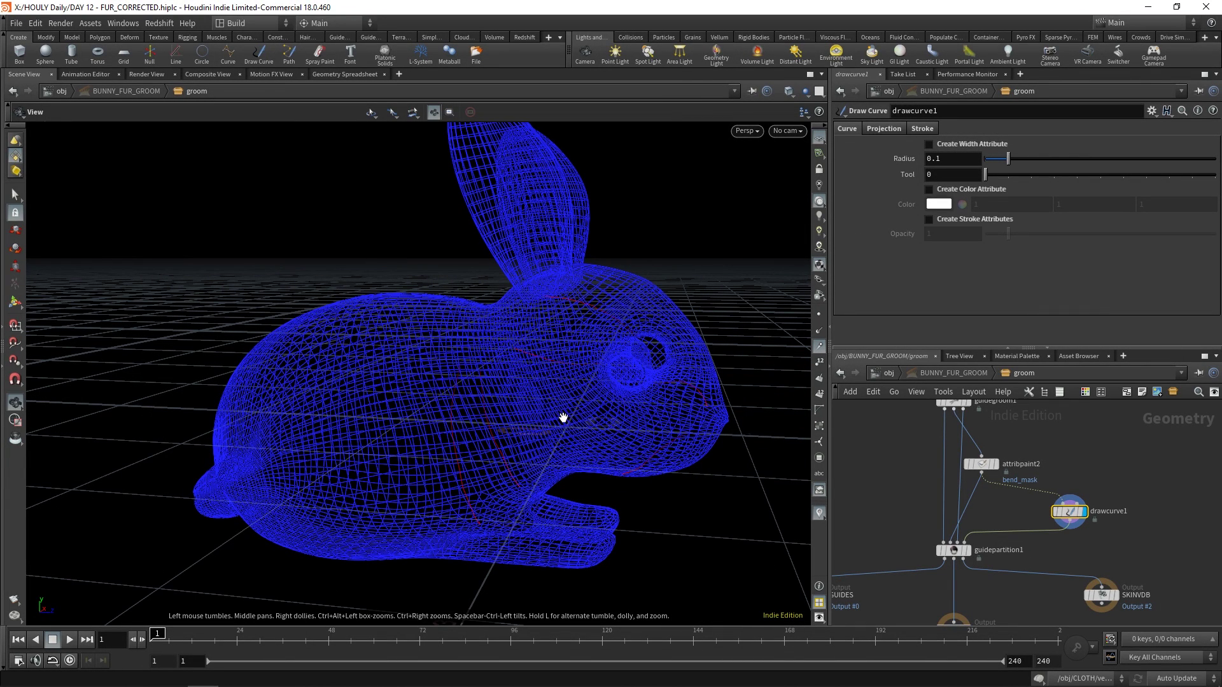
{"action": "mouse_move", "coordinate": [1073, 513]}
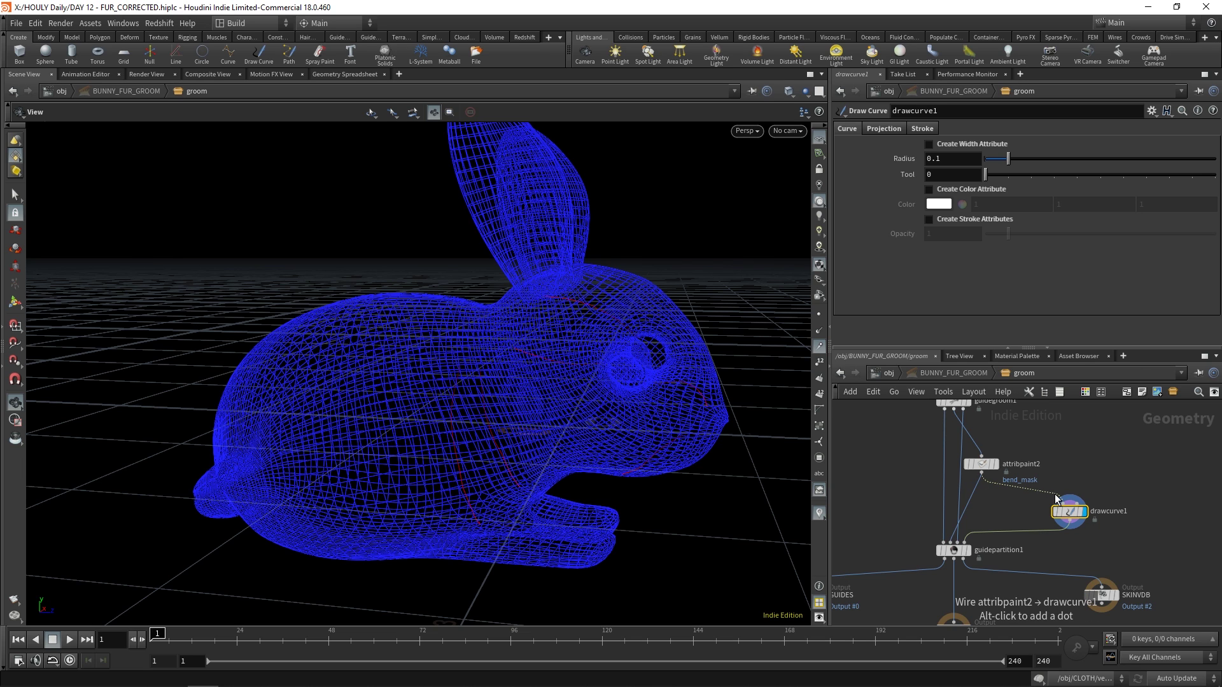
- Select guidepartition1 and review its parting radius, strength and resampling settings against the guides
{"action": "left_click", "coordinate": [967, 551]}
{"action": "left_click", "coordinate": [952, 550]}
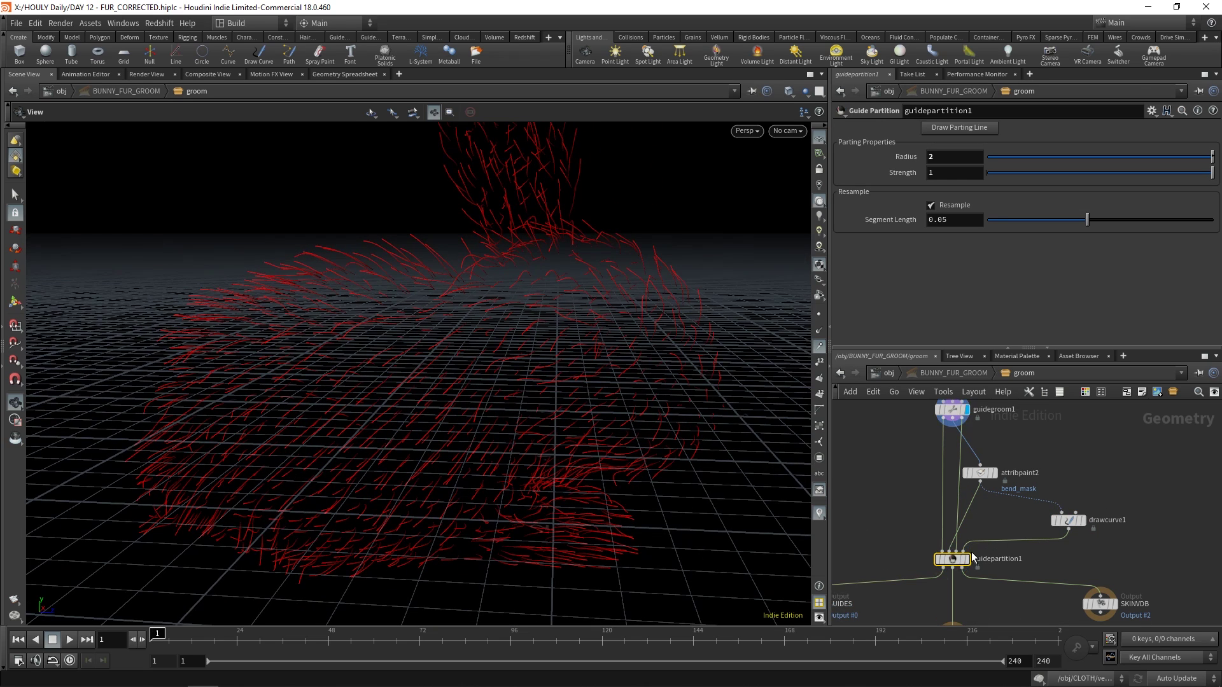
{"action": "left_click", "coordinate": [966, 559]}
{"action": "scroll", "coordinate": [1005, 513], "scroll_direction": "down", "scroll_amount": 2}
{"action": "middle_click_drag", "start_coordinate": [1018, 493], "coordinate": [1017, 469]}
- Return to the object level and select the BUNNY_HEAD_FUR hair generator
{"action": "left_click", "coordinate": [879, 373]}
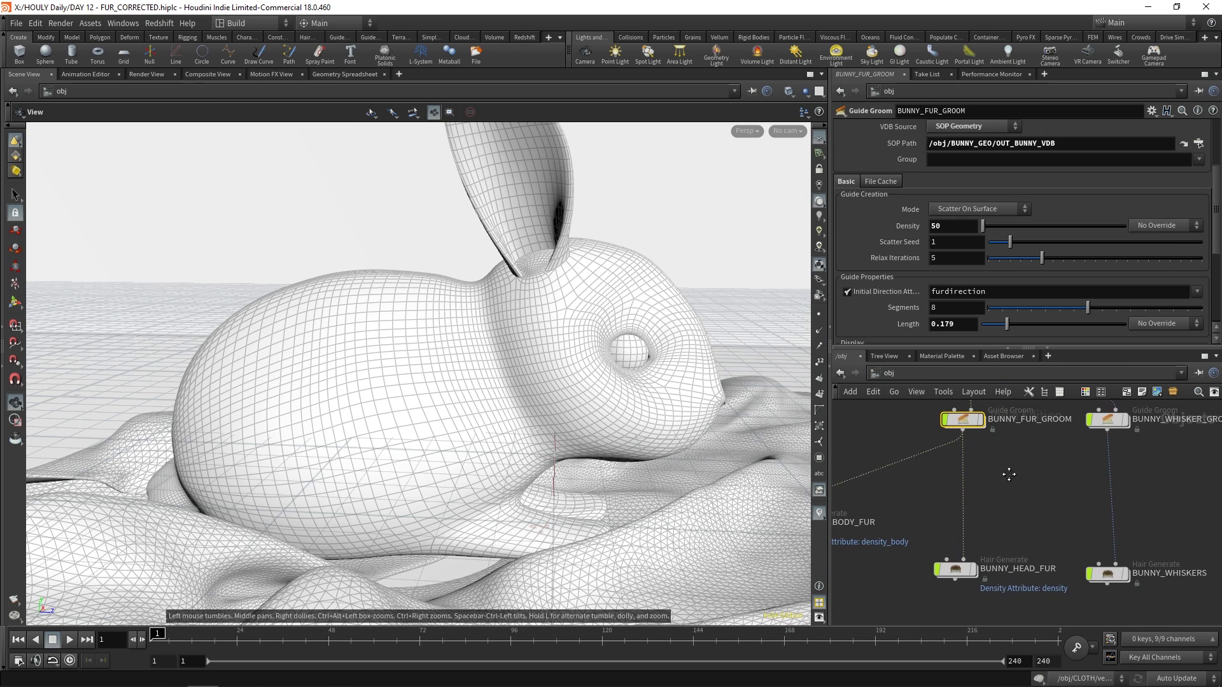
{"action": "left_click_drag", "start_coordinate": [633, 380], "coordinate": [617, 375]}
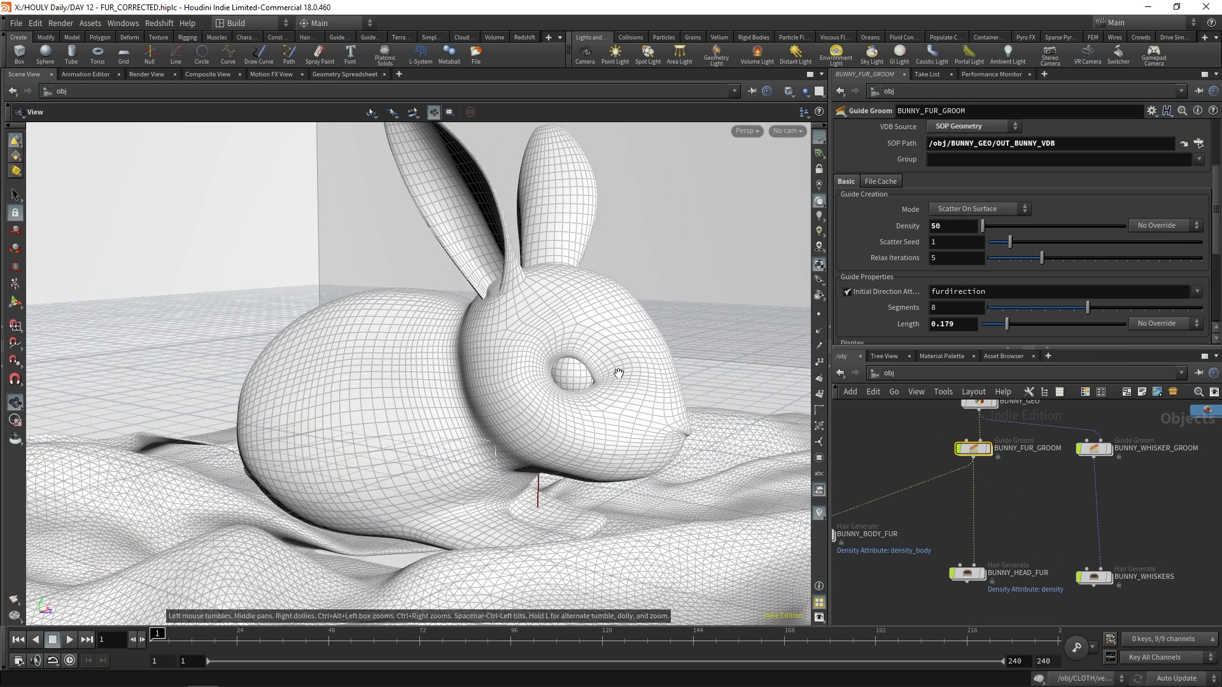
{"action": "scroll", "coordinate": [967, 503], "scroll_direction": "up", "scroll_amount": 2}
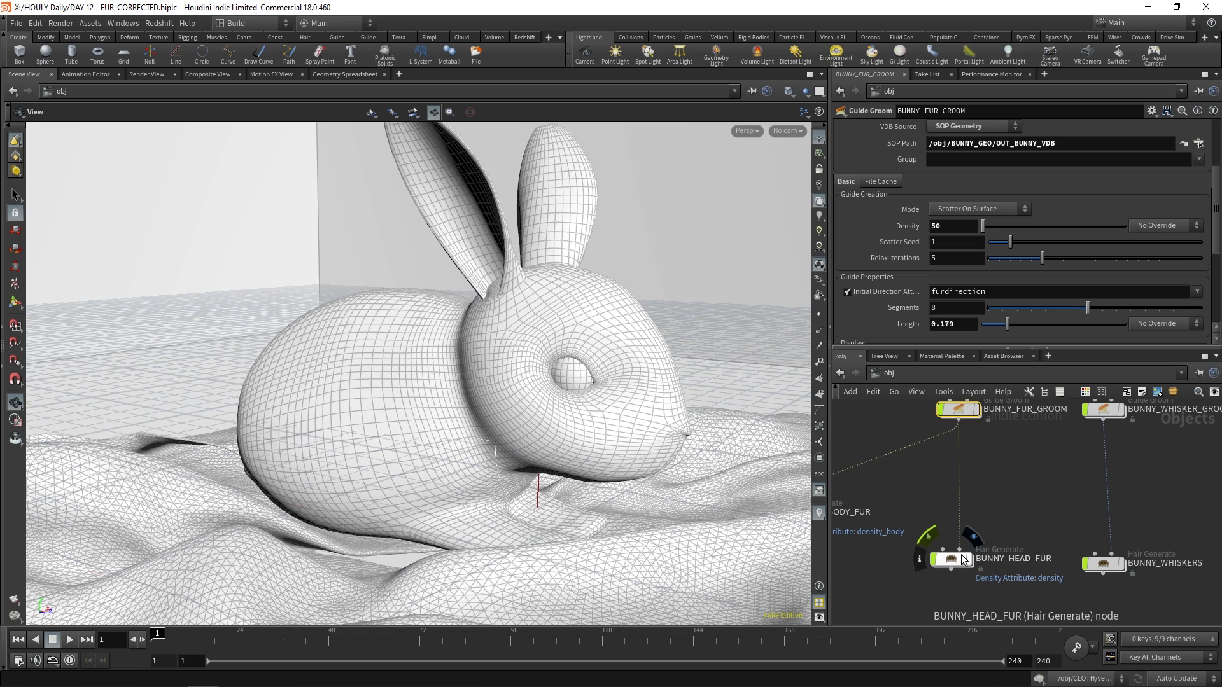
{"action": "left_click", "coordinate": [956, 561]}
{"action": "middle_click_drag", "start_coordinate": [840, 529], "coordinate": [929, 536]}
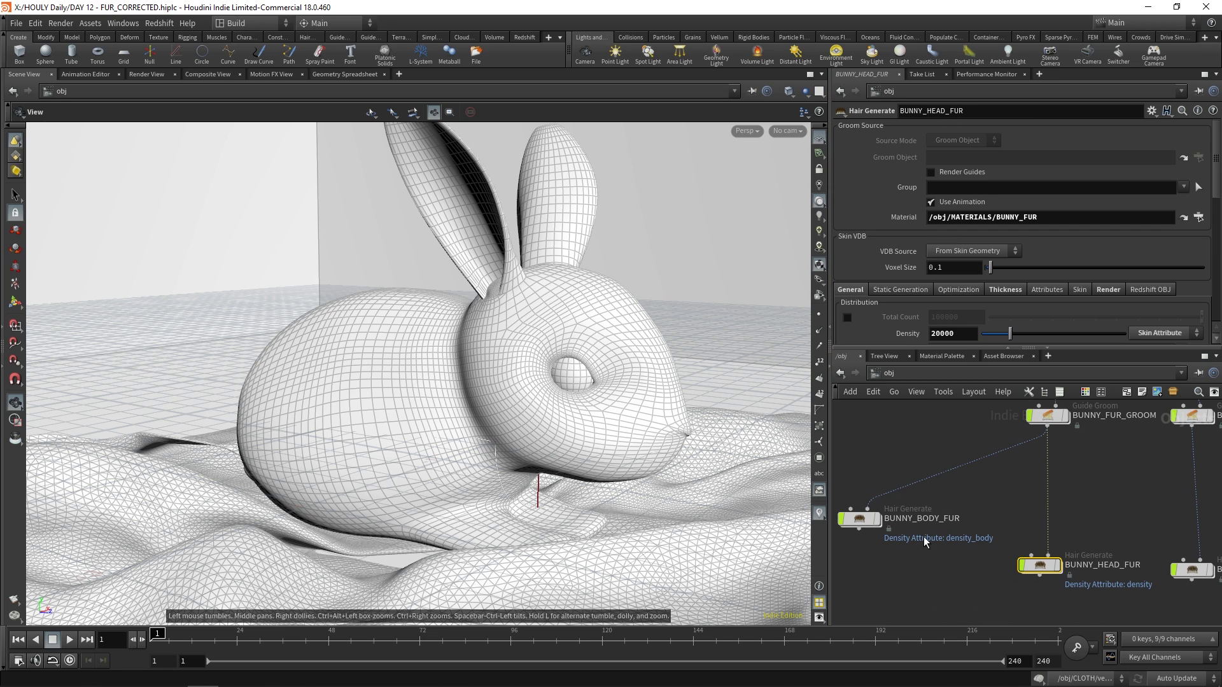
- Display and select BUNNY_BODY_FUR, and review its hair density and density_body skin attribute
{"action": "left_click", "coordinate": [876, 519]}
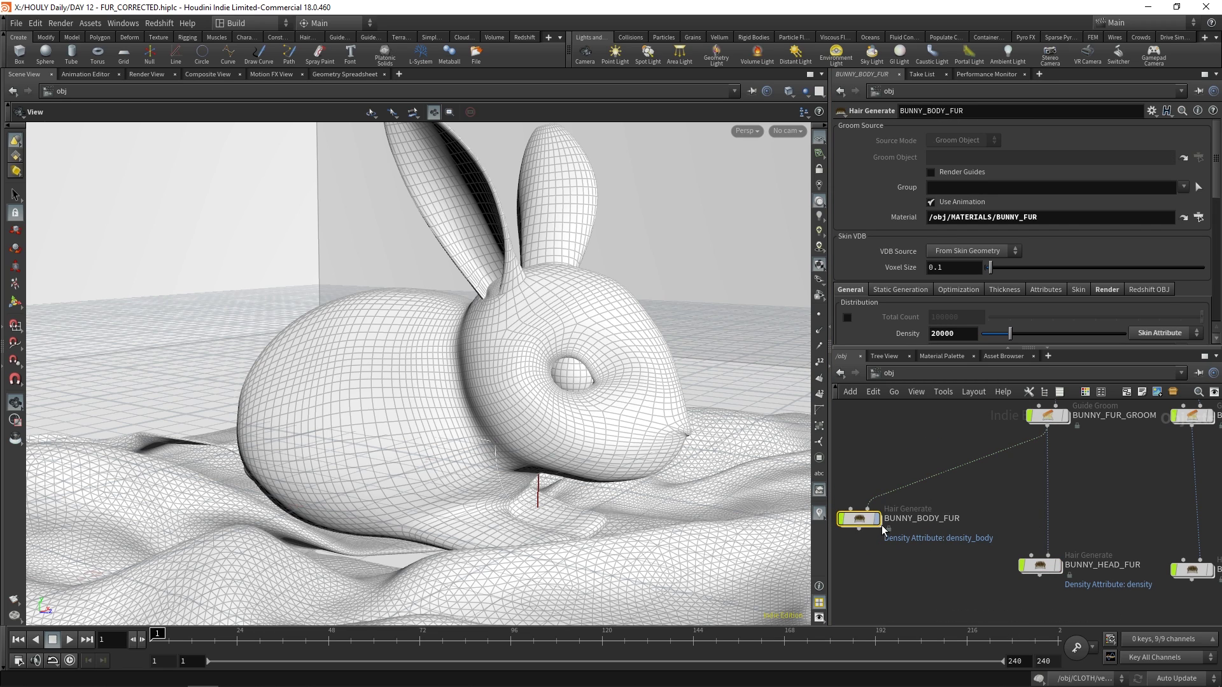
{"action": "left_click_drag", "start_coordinate": [389, 303], "coordinate": [573, 330]}
{"action": "scroll", "coordinate": [859, 217], "scroll_direction": "down", "scroll_amount": 3}
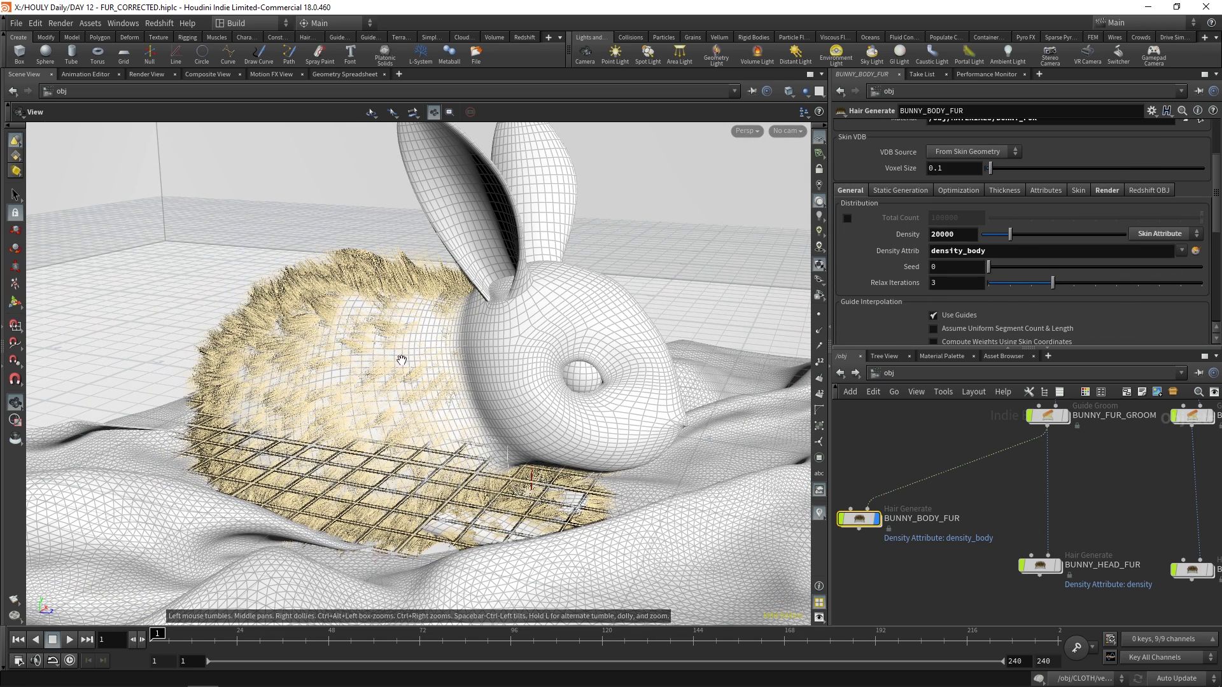
{"action": "left_click_drag", "start_coordinate": [511, 309], "coordinate": [533, 308]}
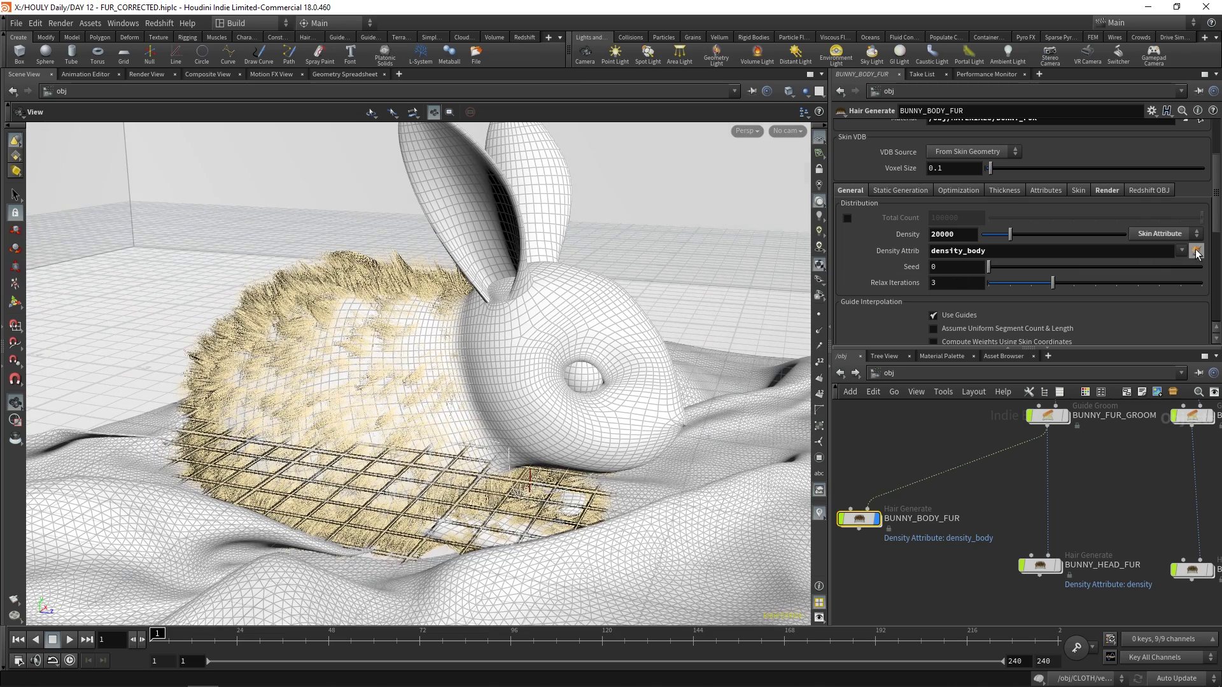
{"action": "left_click_drag", "start_coordinate": [432, 359], "coordinate": [407, 363]}
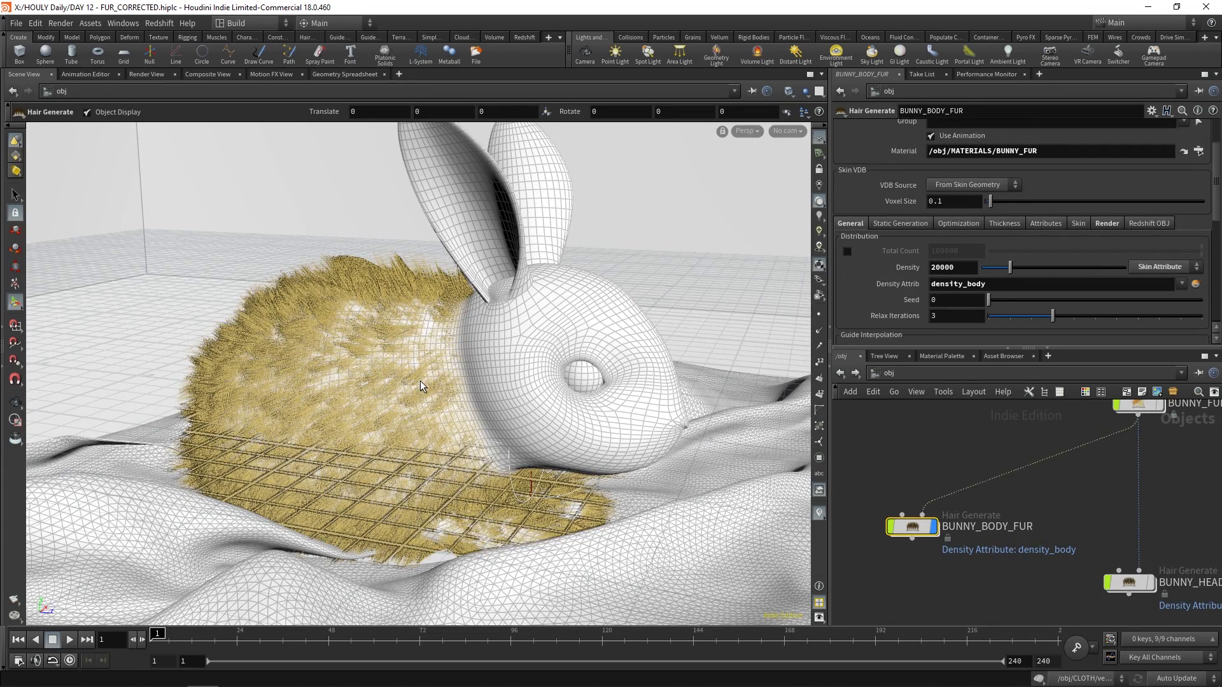
- Examine the generated body fur around the bunny and how BUNNY_BODY_FUR connects to BUNNY_FUR_GROOM
{"action": "left_click", "coordinate": [15, 402]}
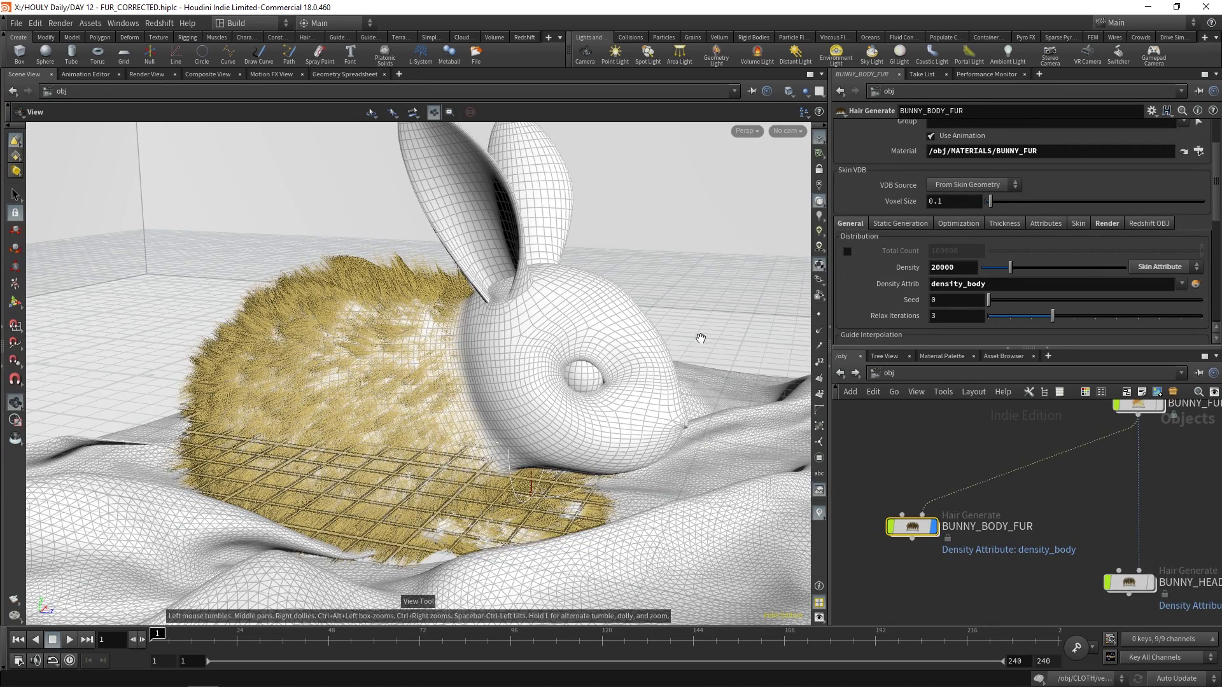
{"action": "middle_click_drag", "start_coordinate": [997, 514], "coordinate": [983, 537]}
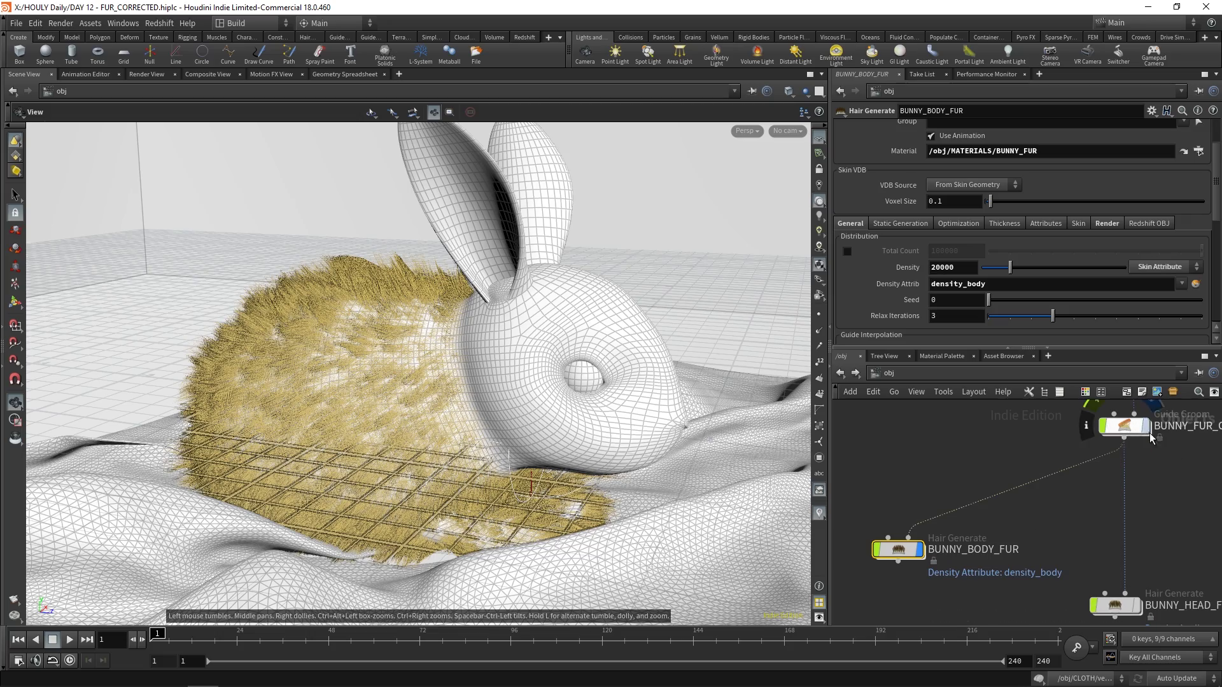
{"action": "middle_click_drag", "start_coordinate": [1177, 444], "coordinate": [1032, 466]}
{"action": "middle_click_drag", "start_coordinate": [922, 491], "coordinate": [1057, 469]}
{"action": "left_click_drag", "start_coordinate": [390, 401], "coordinate": [319, 483]}
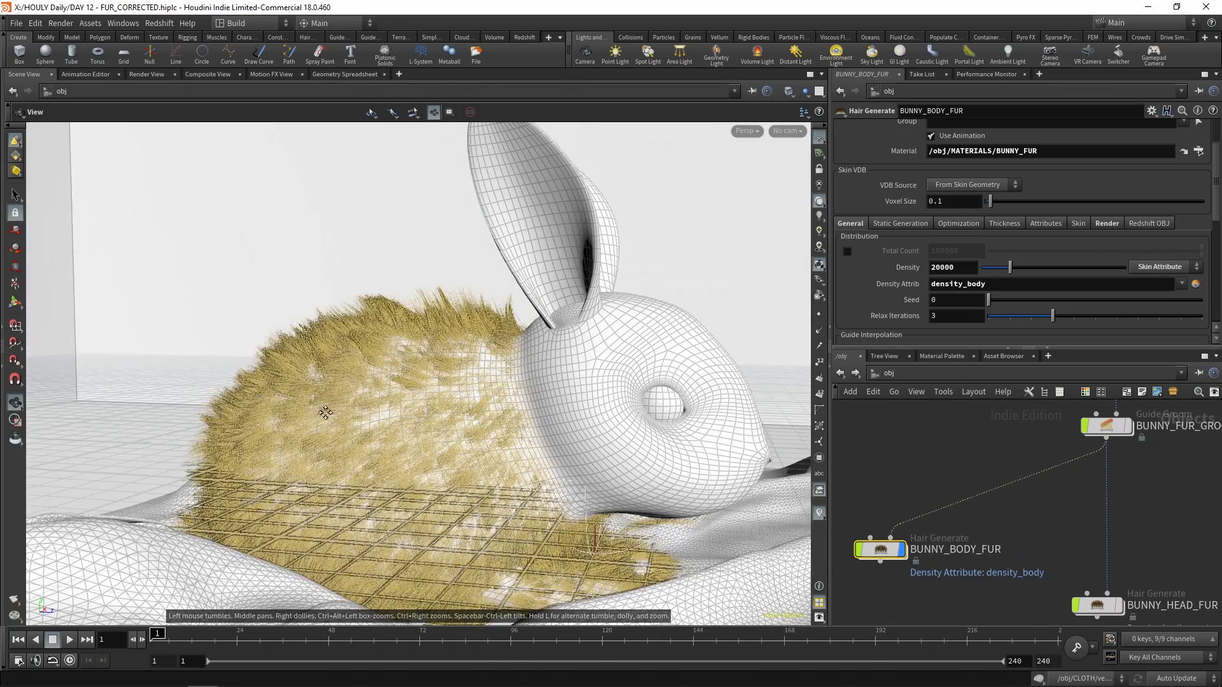
{"action": "left_click_drag", "start_coordinate": [334, 414], "coordinate": [439, 455]}
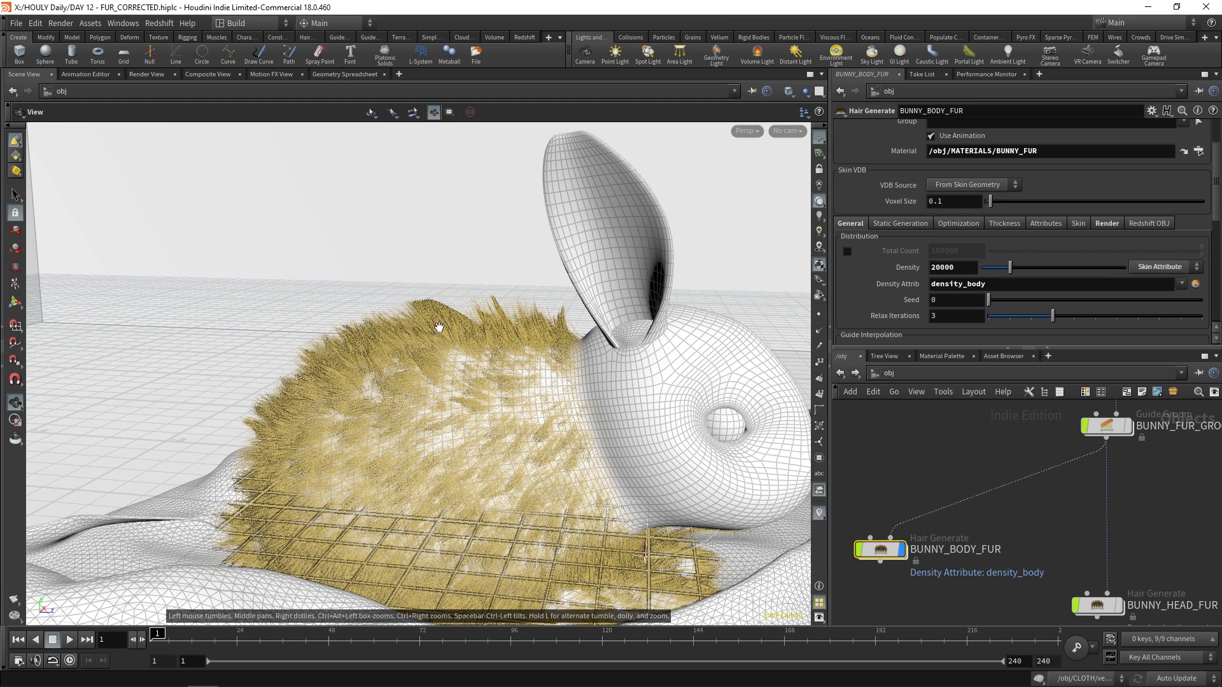
{"action": "middle_click_drag", "start_coordinate": [1133, 432], "coordinate": [1117, 448]}
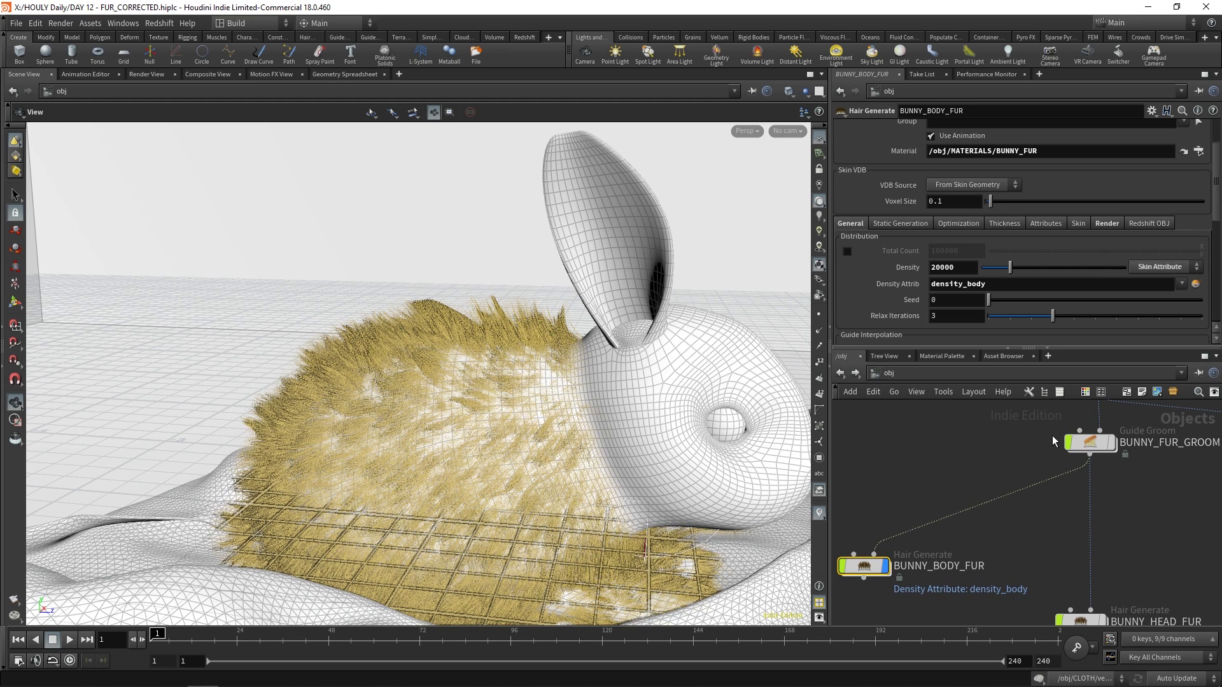
{"action": "middle_click_drag", "start_coordinate": [539, 455], "coordinate": [524, 427]}
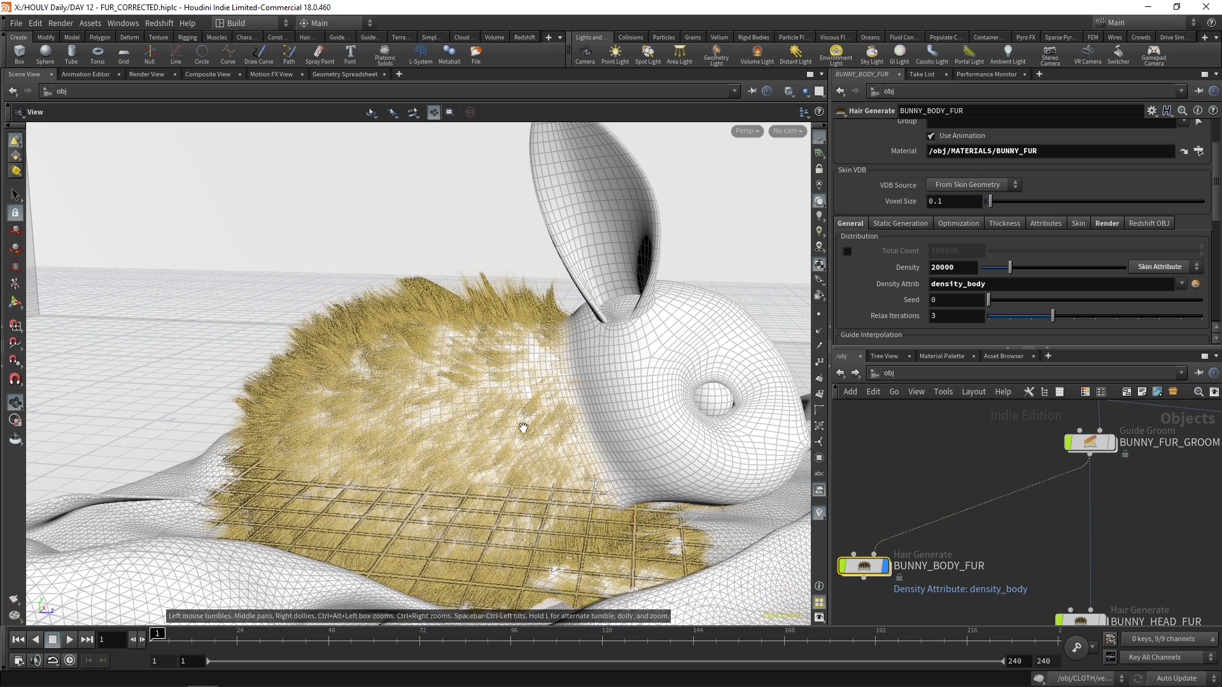
{"action": "right_click_drag", "start_coordinate": [523, 428], "coordinate": [557, 483]}
- Lower BUNNY_BODY_FUR's guide influence radius to 0.0212 to compare the hair coverage, and raise it back to 0.131
{"action": "scroll", "coordinate": [914, 273], "scroll_direction": "down", "scroll_amount": 5}
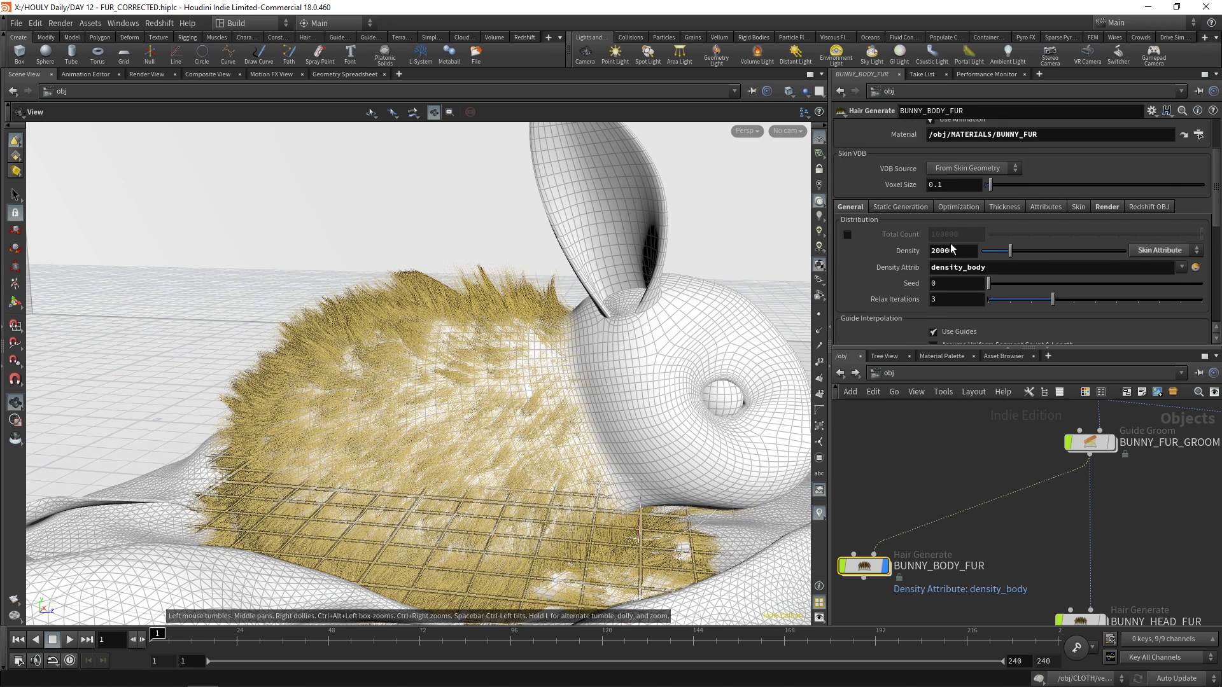
{"action": "scroll", "coordinate": [896, 263], "scroll_direction": "down", "scroll_amount": 2}
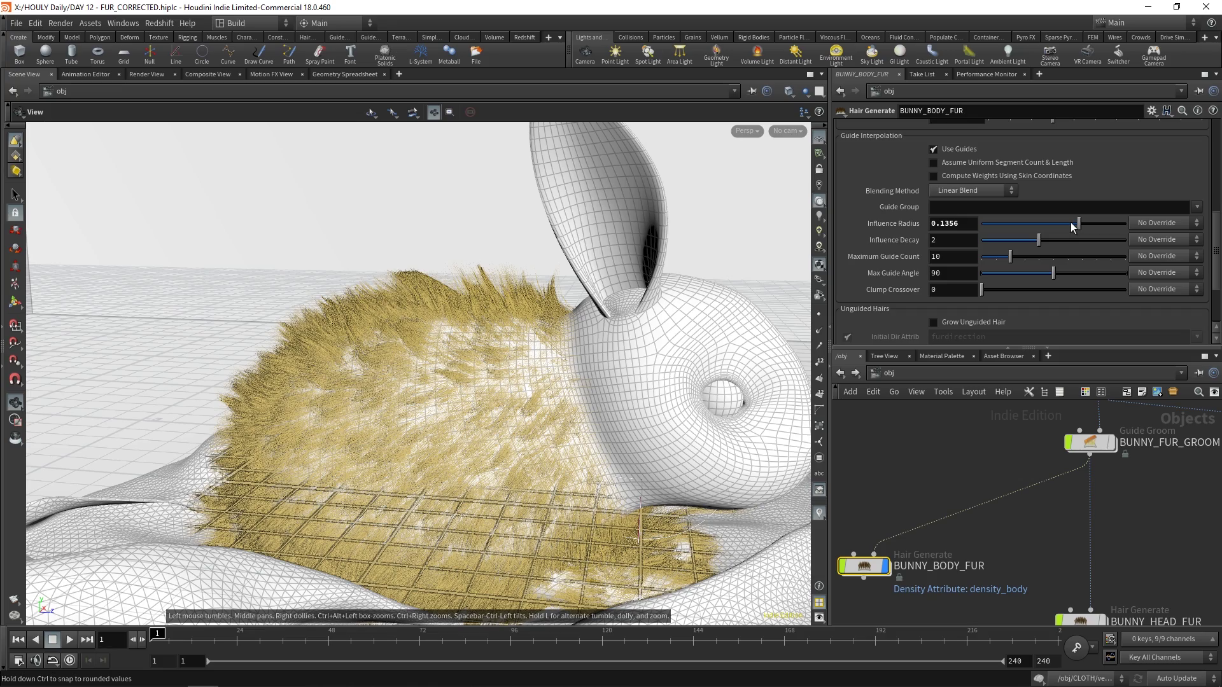
{"action": "right_click_drag", "start_coordinate": [521, 342], "coordinate": [470, 388]}
{"action": "left_click_drag", "start_coordinate": [500, 369], "coordinate": [486, 383]}
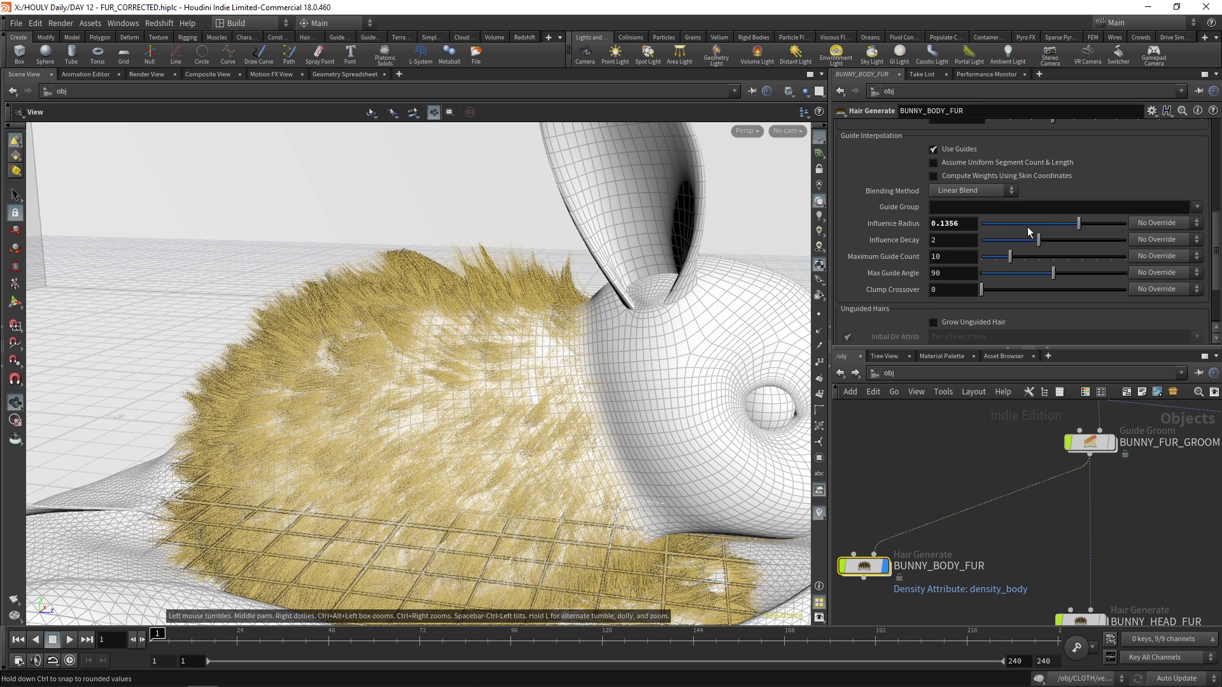
{"action": "left_click_drag", "start_coordinate": [464, 389], "coordinate": [481, 405]}
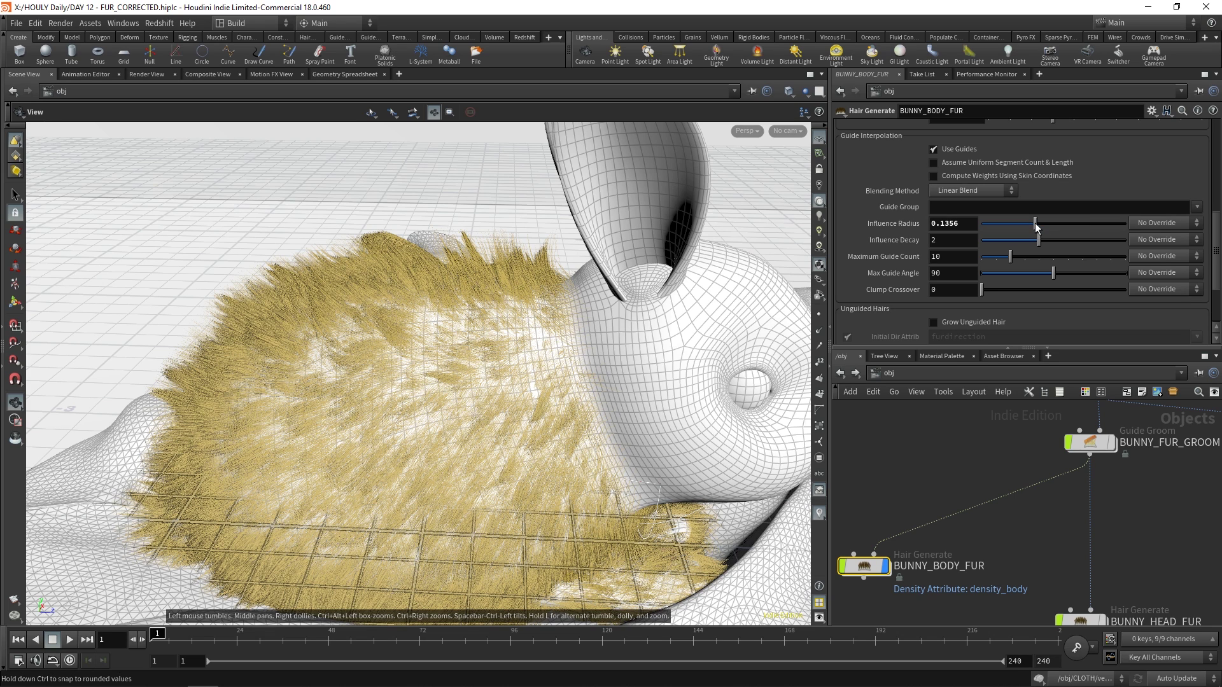
{"action": "left_click_drag", "start_coordinate": [453, 392], "coordinate": [489, 492]}
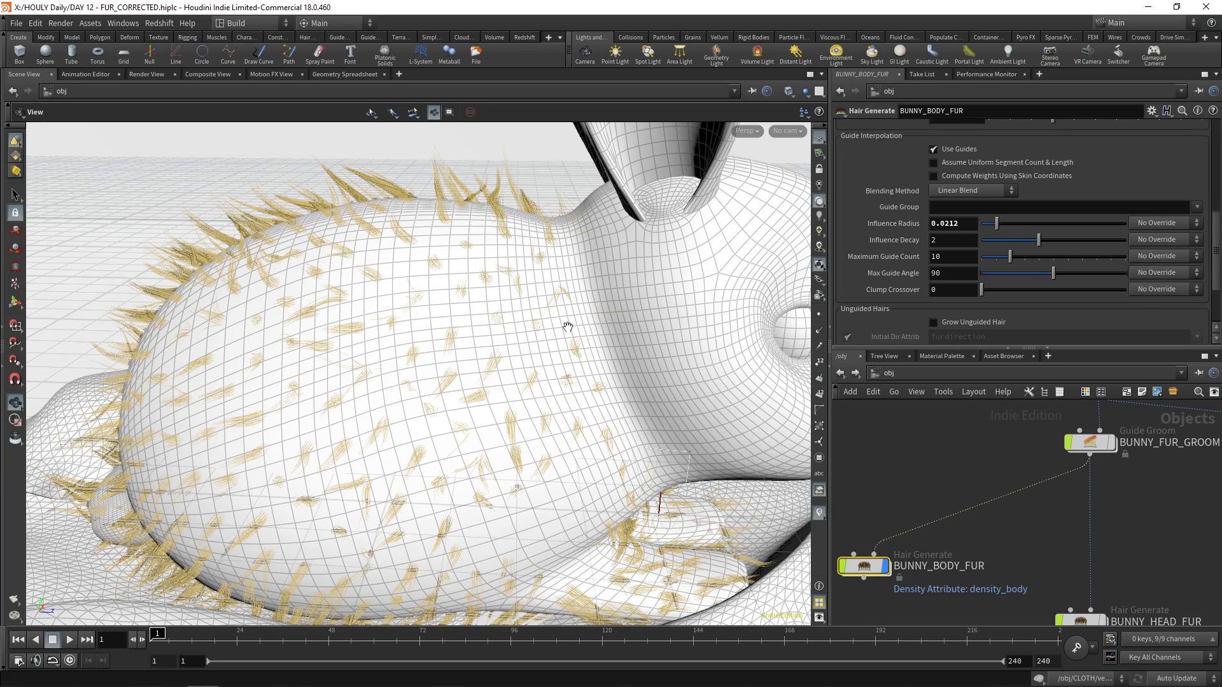
{"action": "left_click_drag", "start_coordinate": [1057, 222], "coordinate": [1057, 233]}
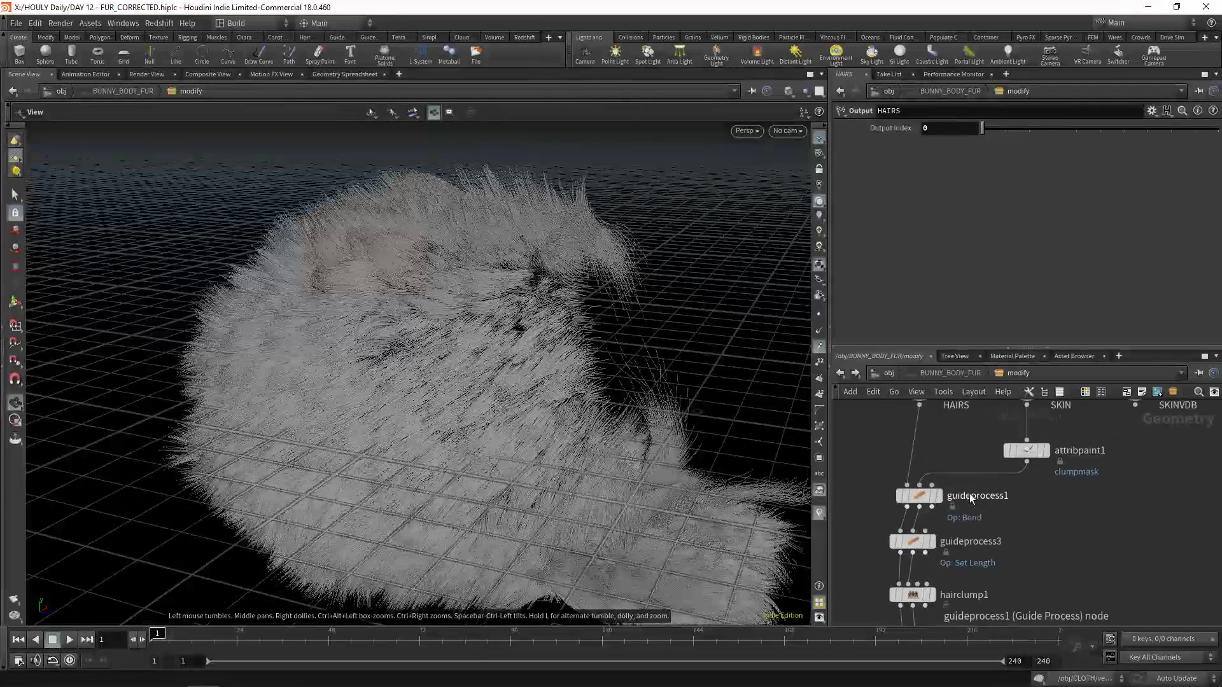
- Select guideprocess1 inside BUNNY_BODY_FUR's modify network, and examine its Bend operation and the bent body fur
{"action": "left_click", "coordinate": [921, 495]}
{"action": "left_click_drag", "start_coordinate": [545, 341], "coordinate": [497, 299]}
{"action": "mouse_move", "coordinate": [942, 501]}
{"action": "left_click_drag", "start_coordinate": [407, 350], "coordinate": [356, 356]}
{"action": "middle_click_drag", "start_coordinate": [1023, 512], "coordinate": [1017, 535]}
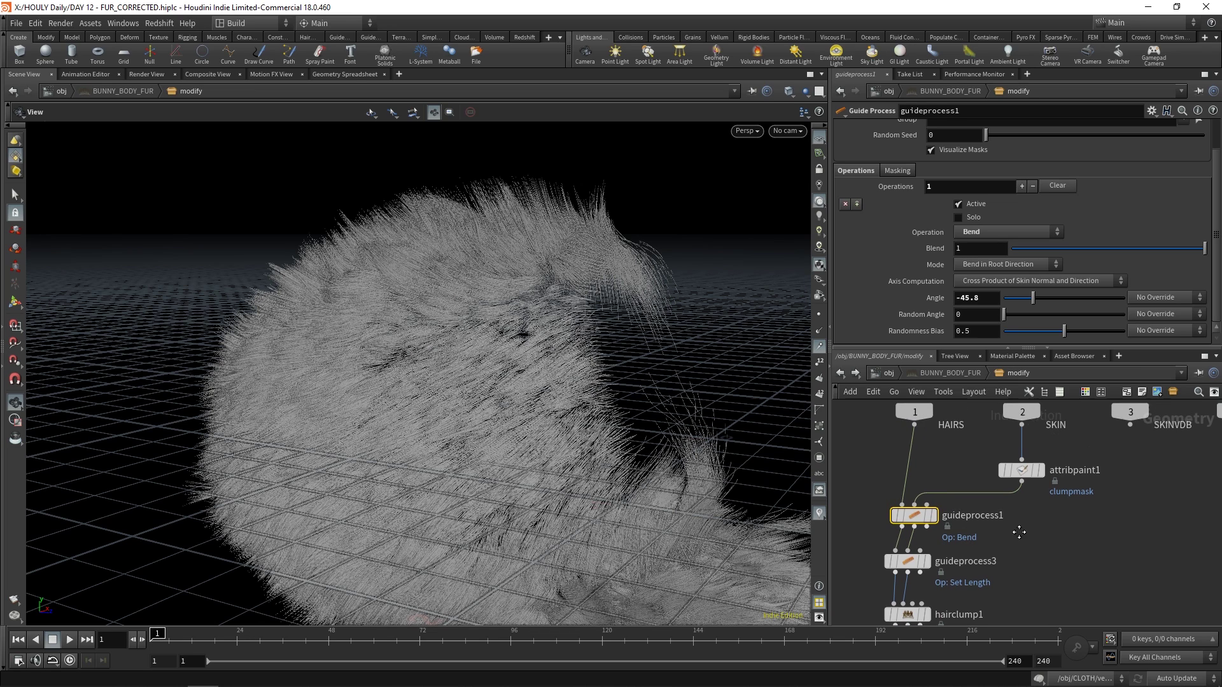
{"action": "left_click", "coordinate": [889, 373]}
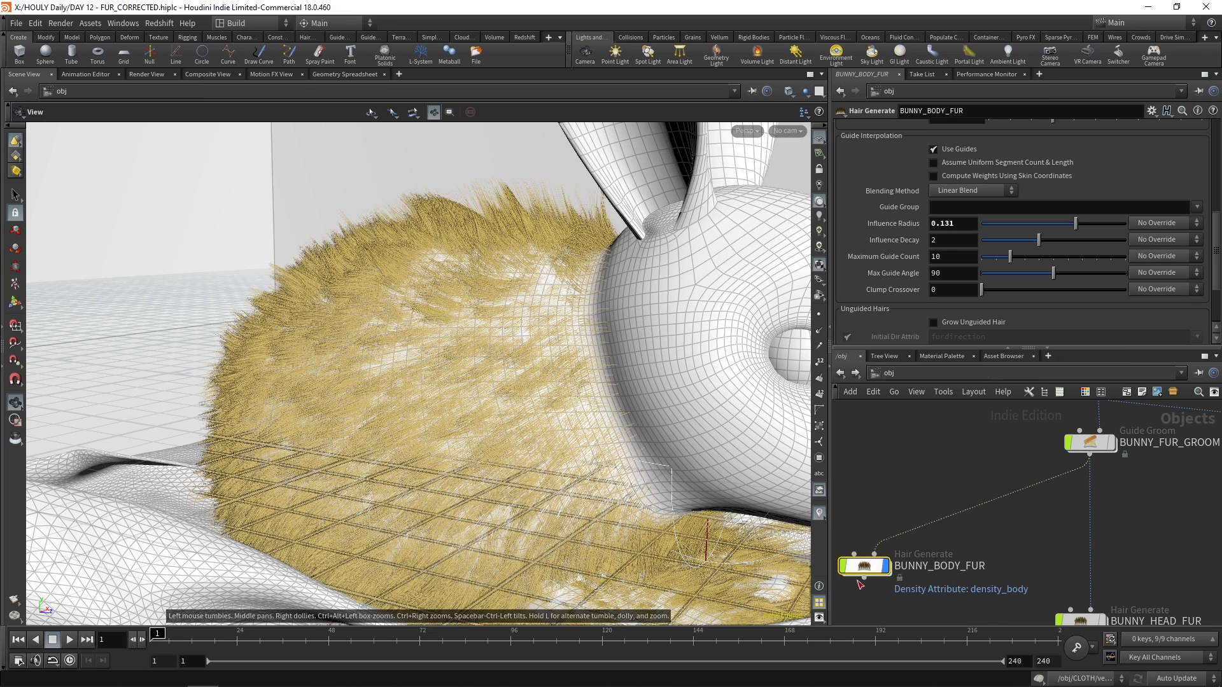
{"action": "double_click", "coordinate": [864, 566]}
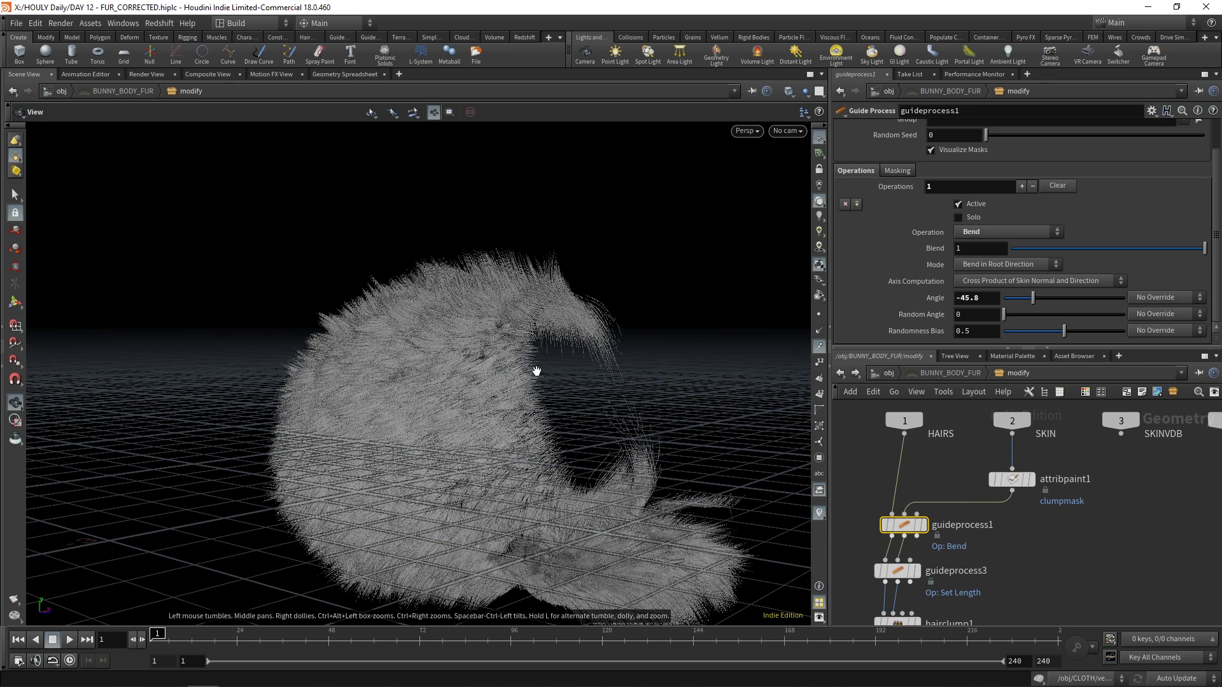
{"action": "left_click_drag", "start_coordinate": [536, 373], "coordinate": [428, 307]}
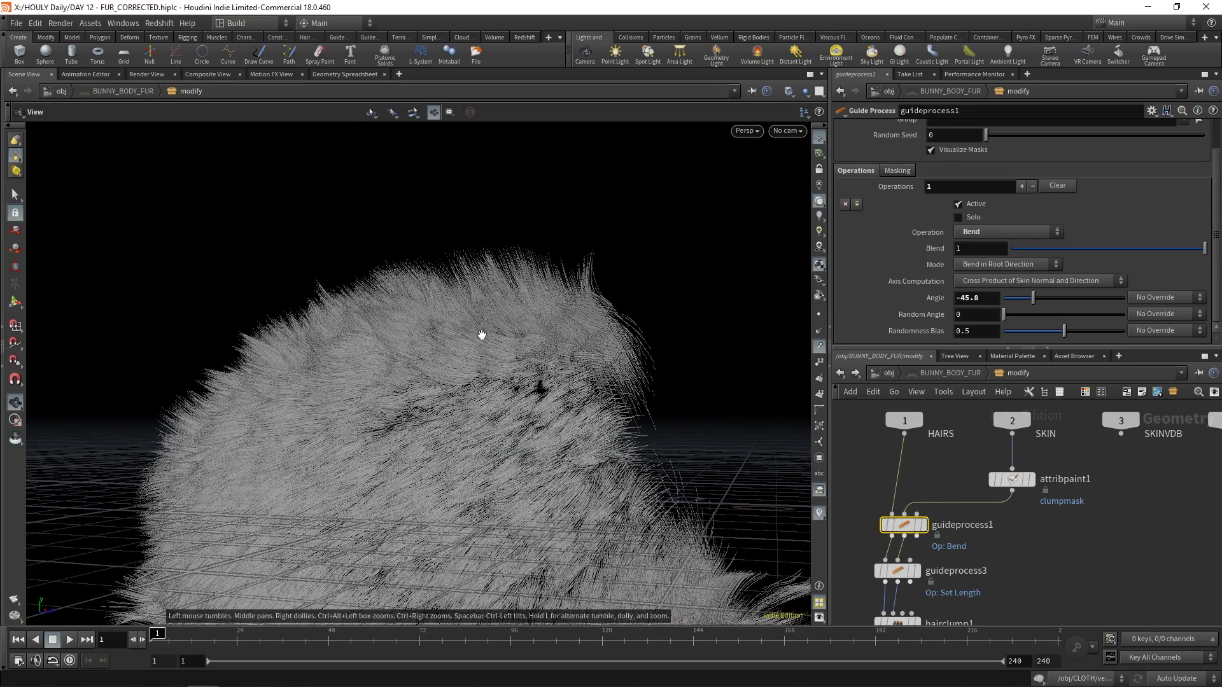
- Enter BUNNY_FUR_GROOM's groom network and display attribpaint2 to review the painted bend_mask
{"action": "left_click", "coordinate": [890, 374]}
{"action": "middle_click_drag", "start_coordinate": [1065, 471], "coordinate": [962, 546]}
{"action": "double_click", "coordinate": [1069, 461]}
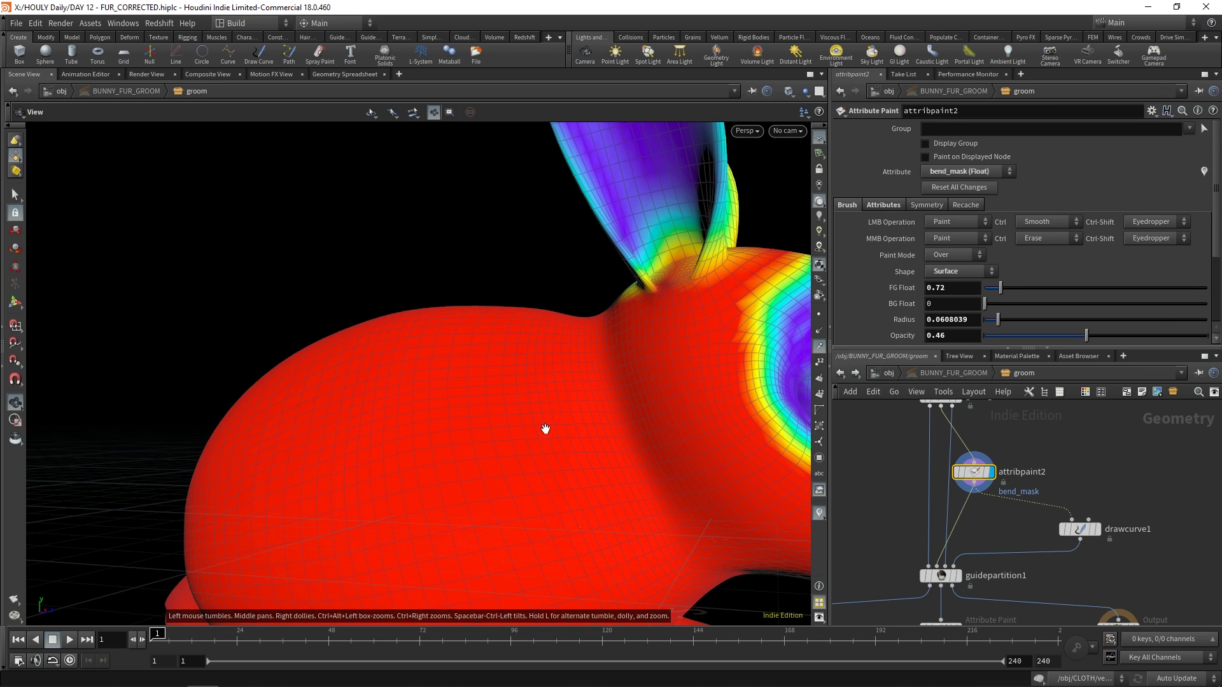
- Bypass guideprocess1 in BUNNY_BODY_FUR's modify network and re-enable it to compare the body fur with and without the Bend operation
{"action": "scroll", "coordinate": [532, 436], "scroll_direction": "down", "scroll_amount": 5}
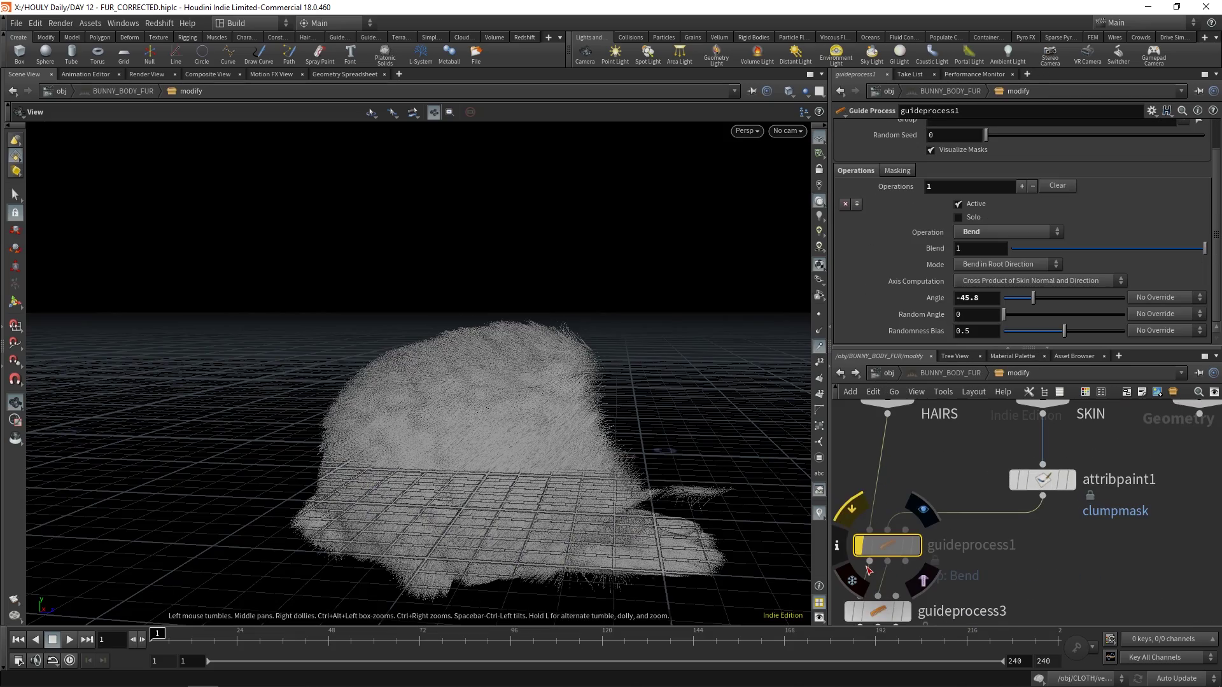
{"action": "scroll", "coordinate": [499, 456], "scroll_direction": "up", "scroll_amount": 2}
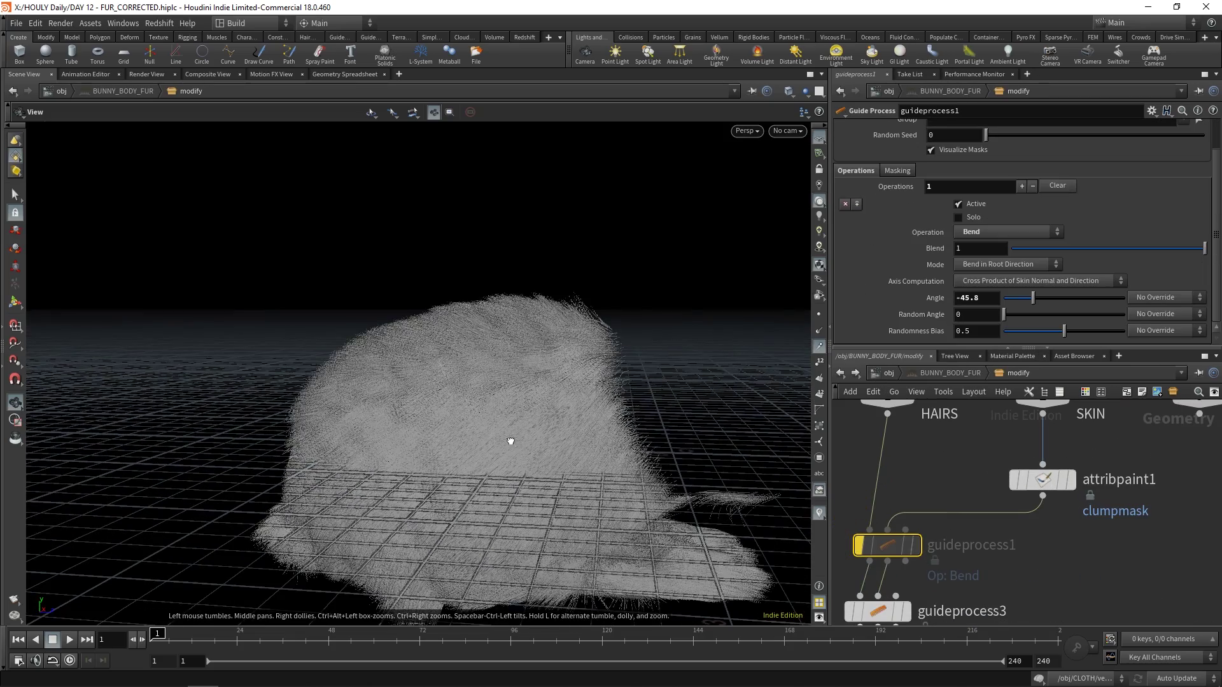
{"action": "mouse_move", "coordinate": [507, 438]}
{"action": "left_mouse_down"}
{"action": "mouse_move", "coordinate": [458, 414]}
{"action": "mouse_move", "coordinate": [505, 430]}
{"action": "left_mouse_up"}
{"action": "scroll", "coordinate": [505, 431], "scroll_direction": "up", "scroll_amount": 3}
{"action": "mouse_move", "coordinate": [859, 551]}
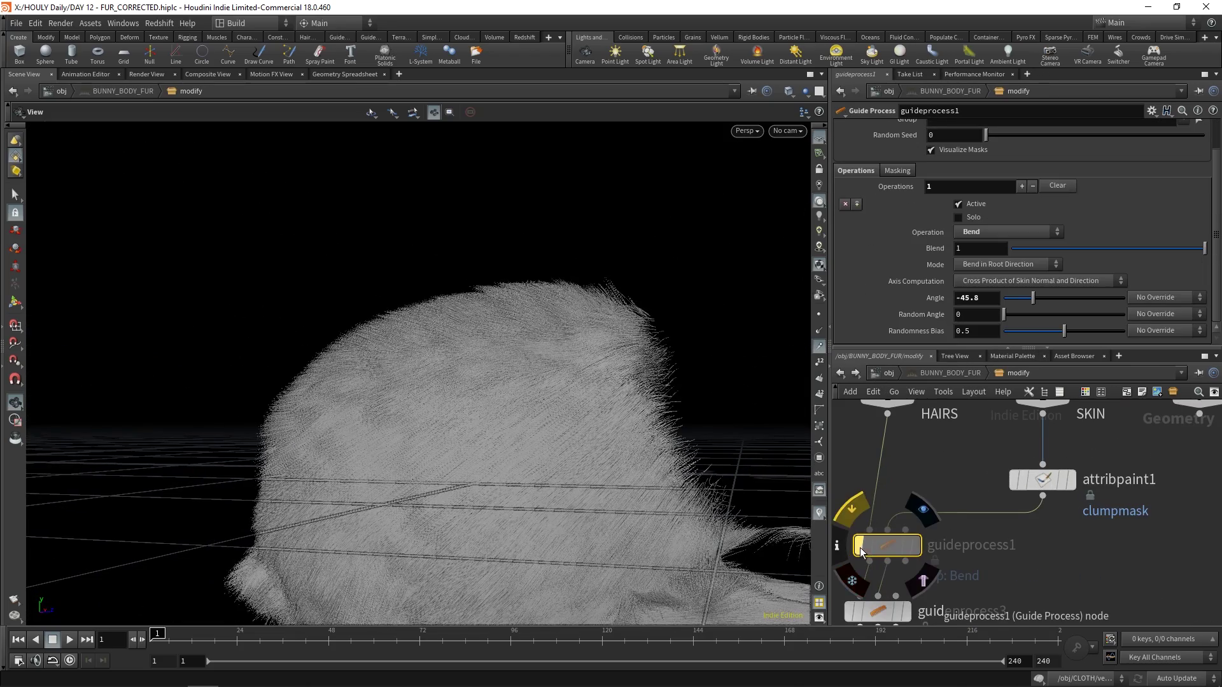
{"action": "left_click_drag", "start_coordinate": [572, 331], "coordinate": [595, 318]}
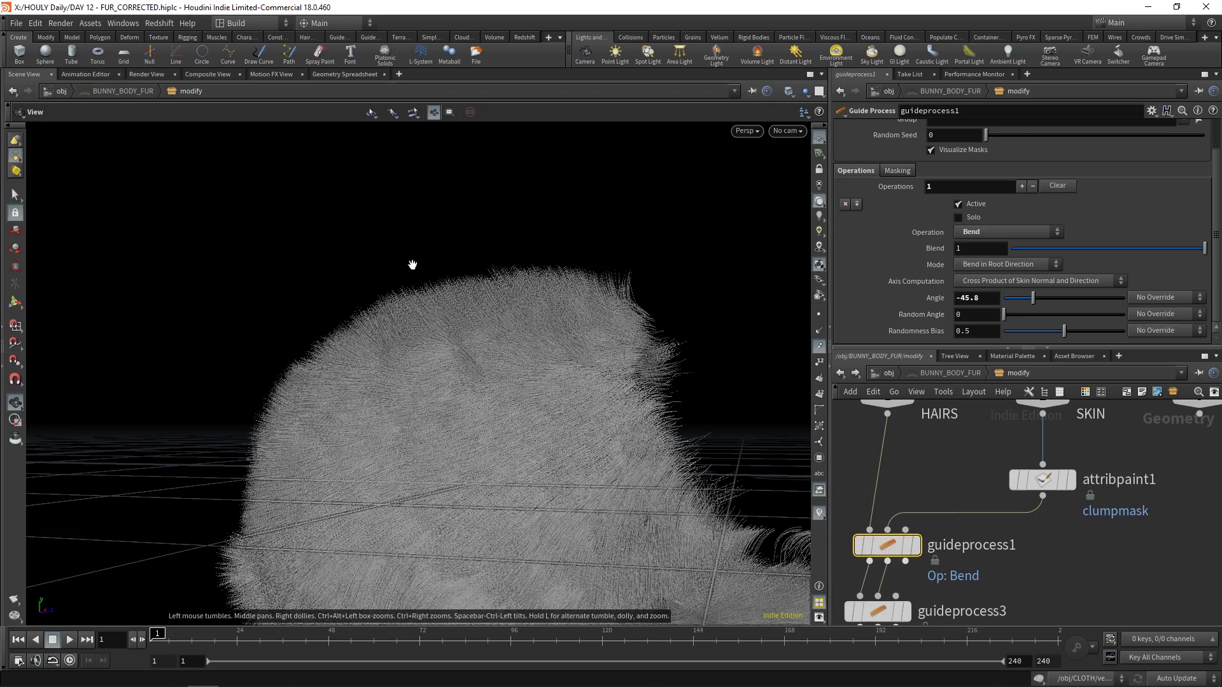
{"action": "left_click_drag", "start_coordinate": [421, 256], "coordinate": [561, 347]}
{"action": "left_click_drag", "start_coordinate": [499, 317], "coordinate": [510, 328]}
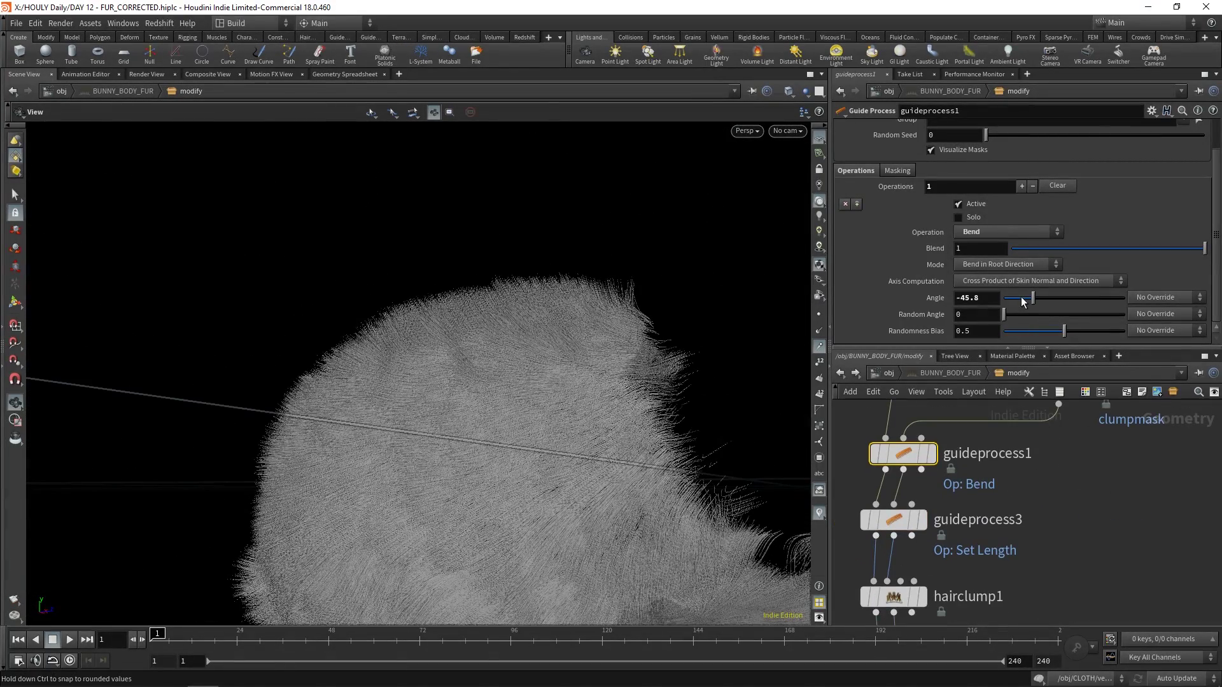
- Try guideprocess1 bend angles of -65.2 and -25.2, and restore the angle to -45.8
{"action": "left_click_drag", "start_coordinate": [489, 388], "coordinate": [548, 385]}
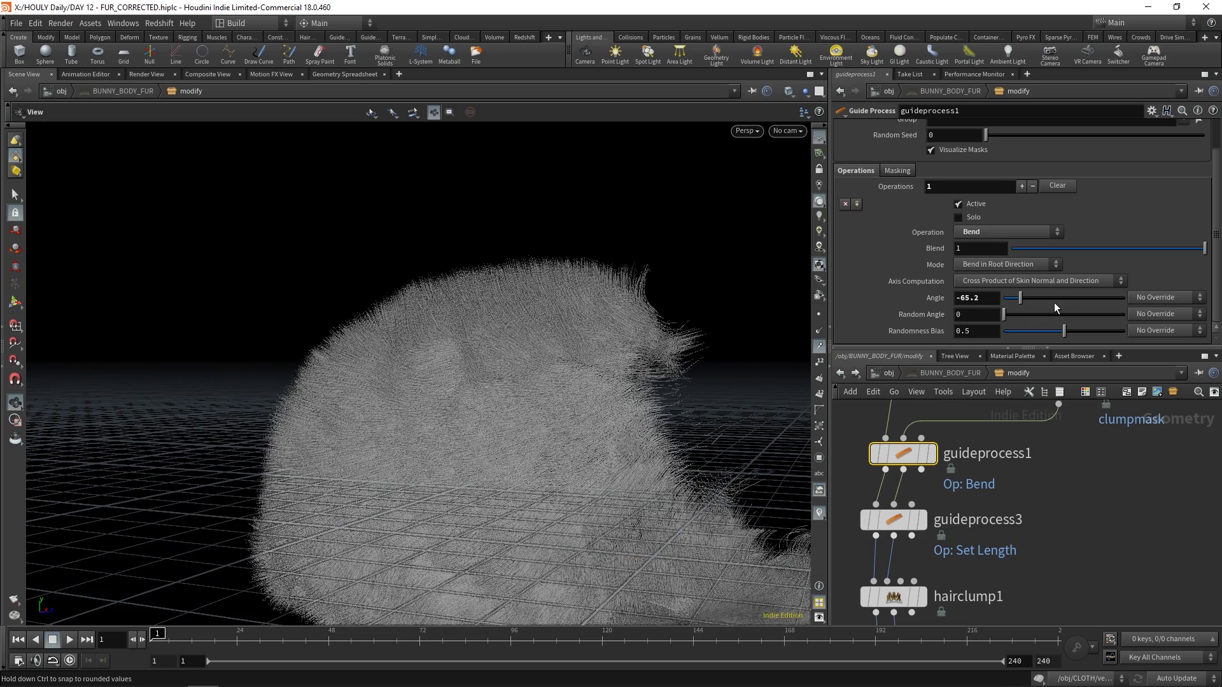
{"action": "key", "text": "ctrl+z"}
{"action": "key", "text": "ctrl+z"}
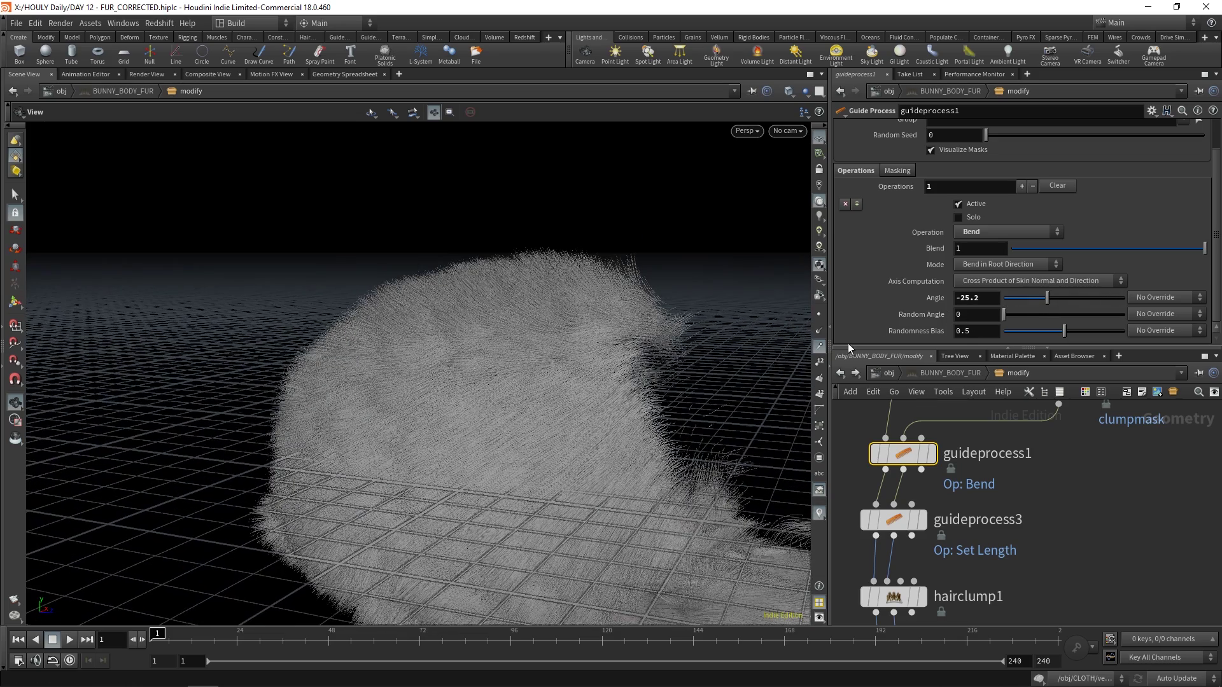
{"action": "key", "text": "ctrl+y"}
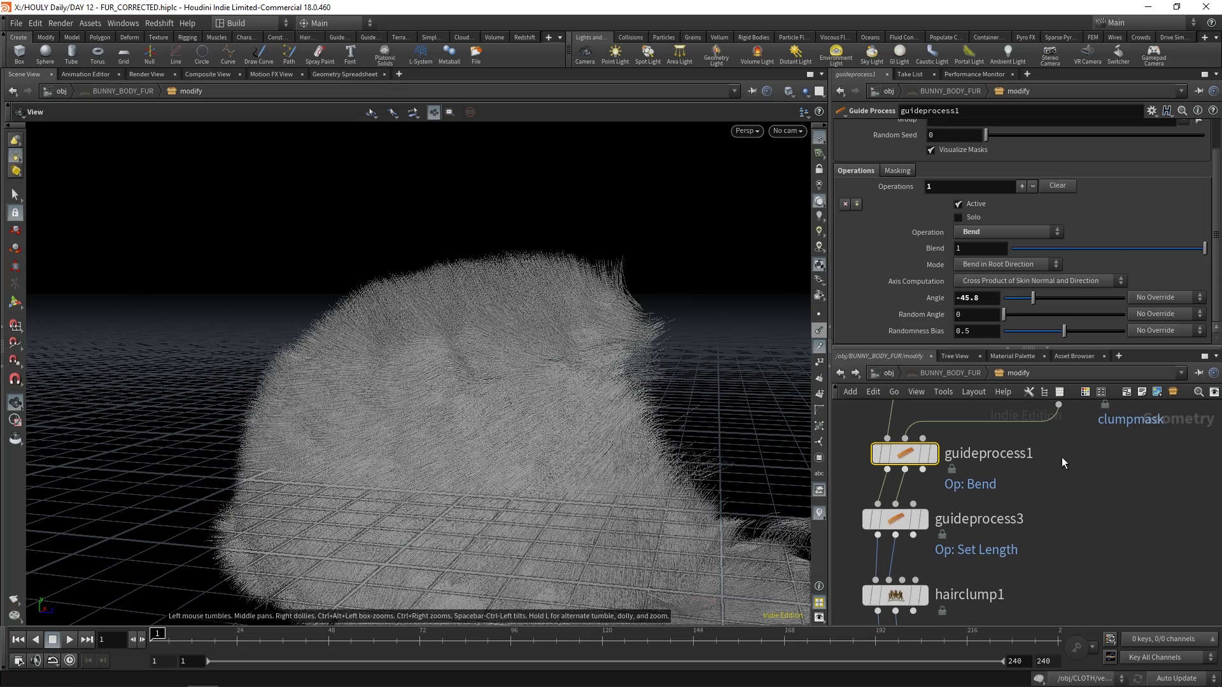
- Display guideprocess1 and guideprocess3 in turn to compare the bent fur with the randomized Set Length result
{"action": "middle_click_drag", "start_coordinate": [1071, 531], "coordinate": [1089, 510]}
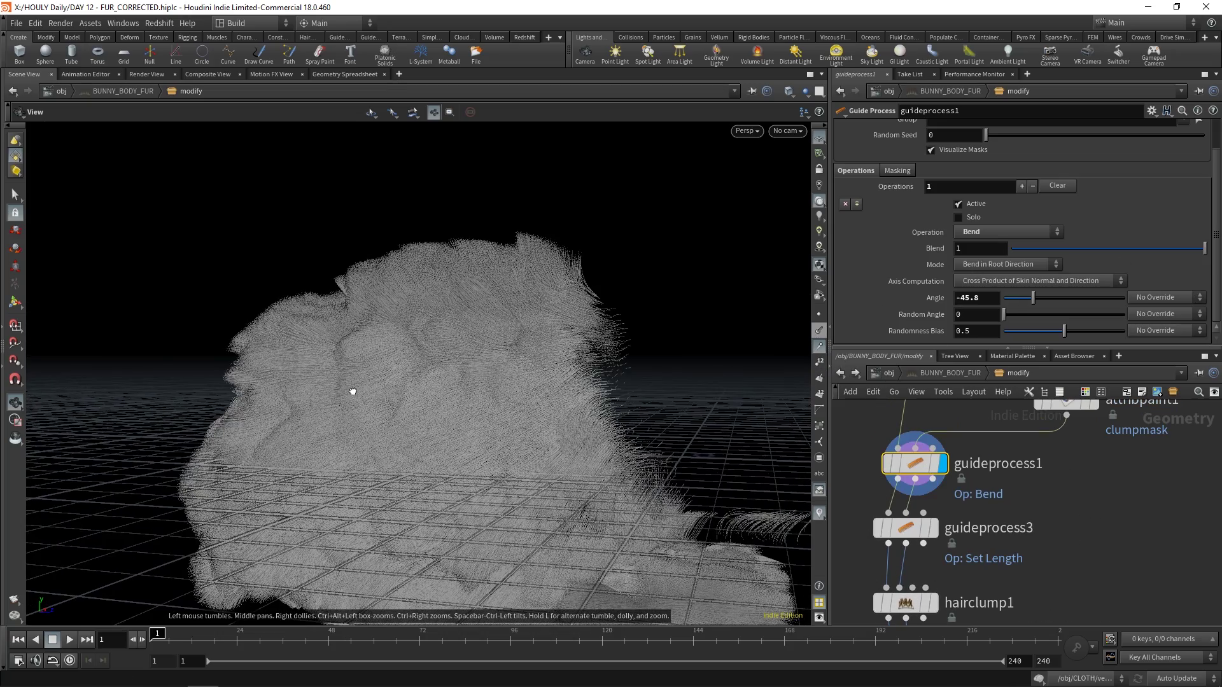
{"action": "left_click_drag", "start_coordinate": [353, 391], "coordinate": [378, 304]}
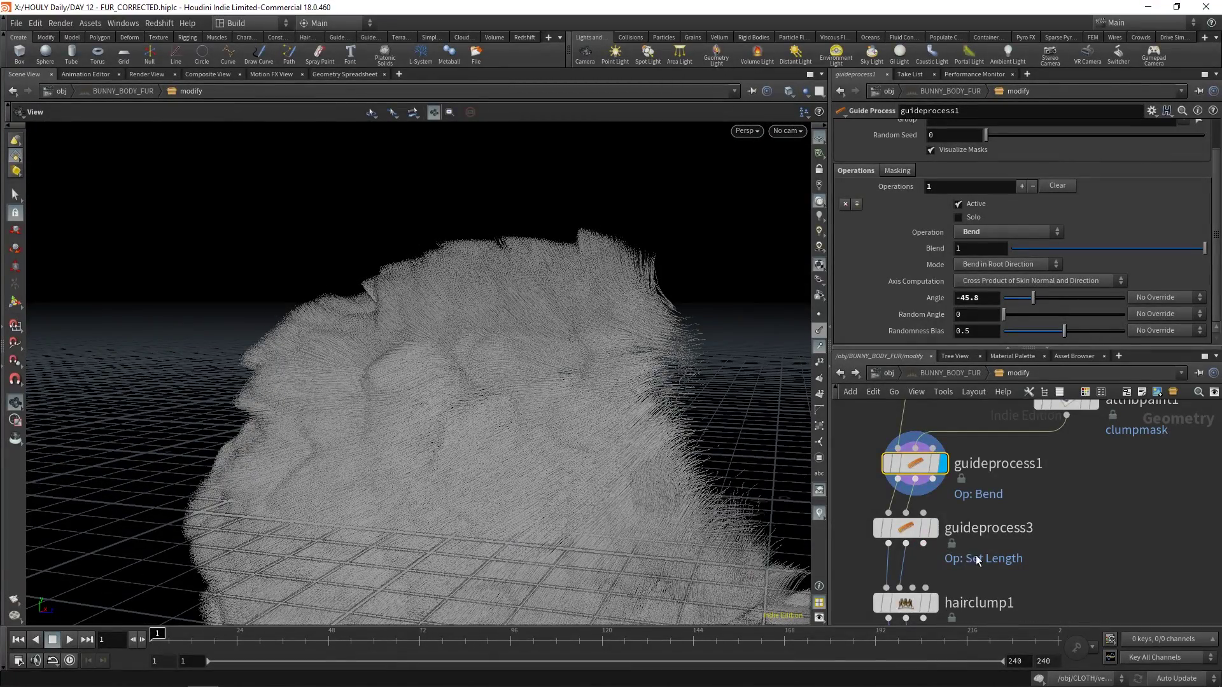
{"action": "left_click", "coordinate": [932, 528]}
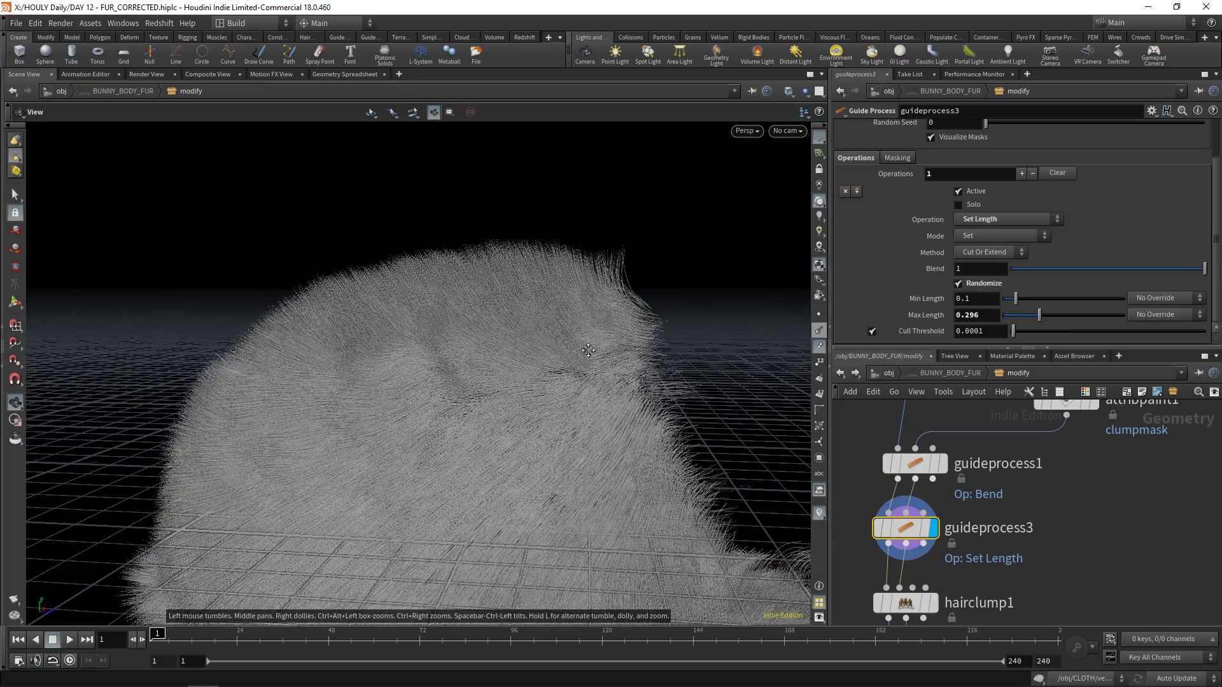
{"action": "left_click_drag", "start_coordinate": [584, 345], "coordinate": [324, 501]}
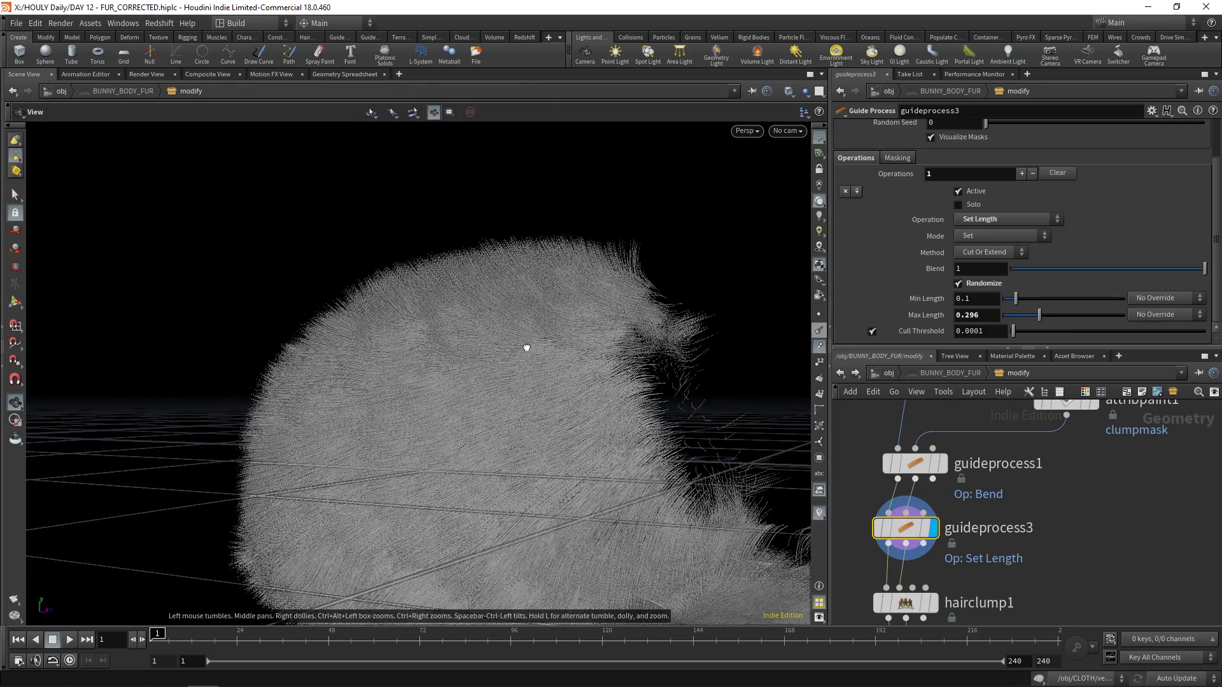
{"action": "left_click_drag", "start_coordinate": [527, 348], "coordinate": [467, 371]}
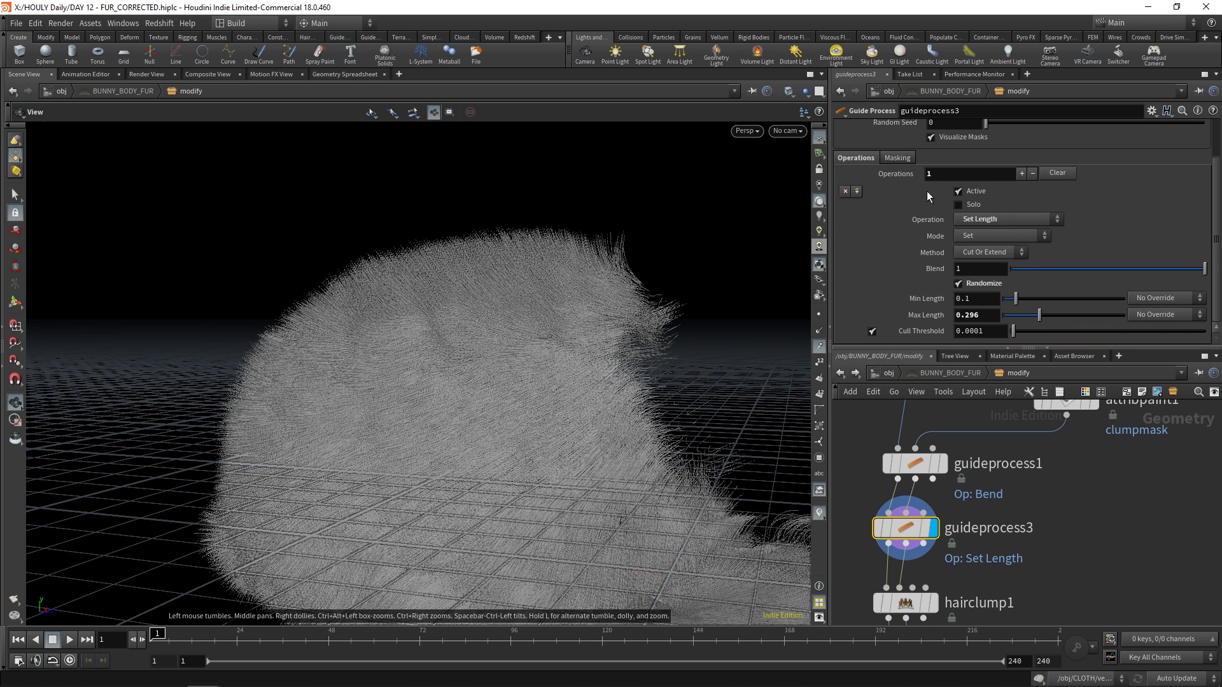
- Display hairclump1 in the body fur's modify network and toggle its bypass to examine the clumping effect
{"action": "scroll", "coordinate": [954, 538], "scroll_direction": "down", "scroll_amount": 1}
{"action": "middle_click_drag", "start_coordinate": [960, 612], "coordinate": [952, 534]}
{"action": "left_click", "coordinate": [912, 531]}
{"action": "left_click_drag", "start_coordinate": [914, 488], "coordinate": [922, 495]}
{"action": "mouse_move", "coordinate": [1013, 458]}
{"action": "middle_mouse_down"}
{"action": "mouse_move", "coordinate": [990, 521]}
{"action": "mouse_move", "coordinate": [990, 510]}
{"action": "mouse_move", "coordinate": [995, 568]}
{"action": "middle_mouse_up"}
{"action": "left_click", "coordinate": [1018, 467]}
{"action": "left_click", "coordinate": [996, 471]}
{"action": "key", "text": "ctrl+z"}
{"action": "key", "text": "ctrl+z"}
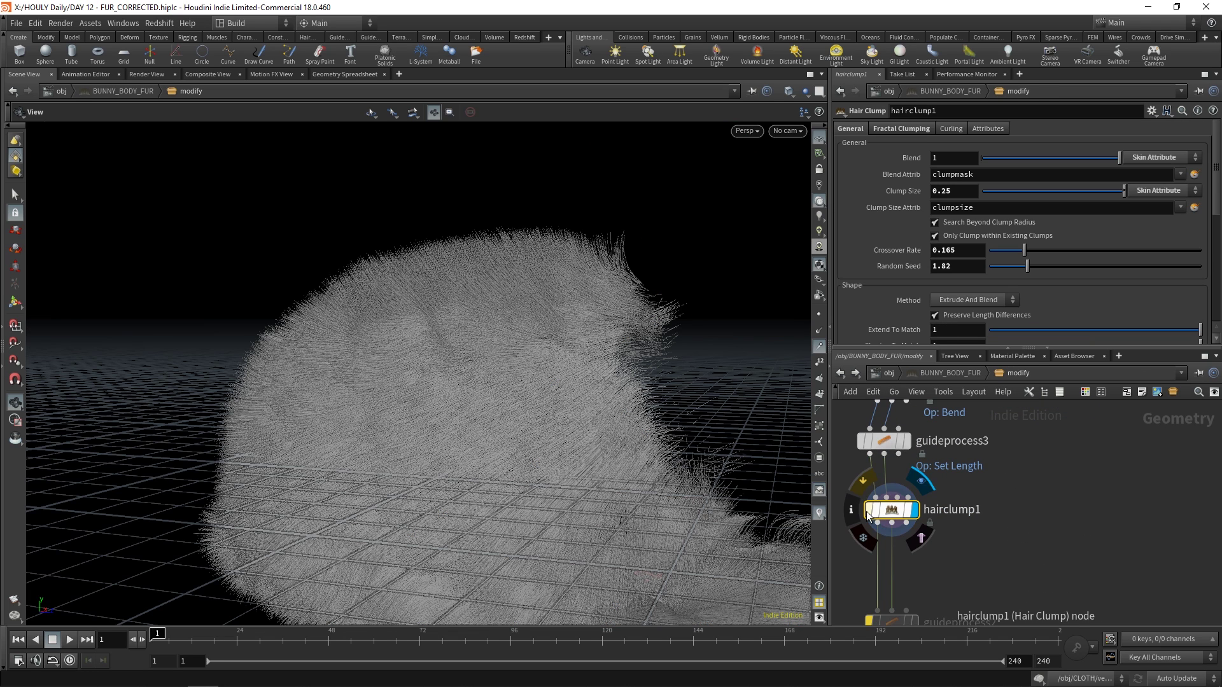
{"action": "left_click", "coordinate": [866, 513]}
{"action": "middle_click_drag", "start_coordinate": [865, 513], "coordinate": [900, 422]}
- Enable and display guideprocess2 to examine the Frizz operation on the body fur
{"action": "left_click", "coordinate": [918, 487]}
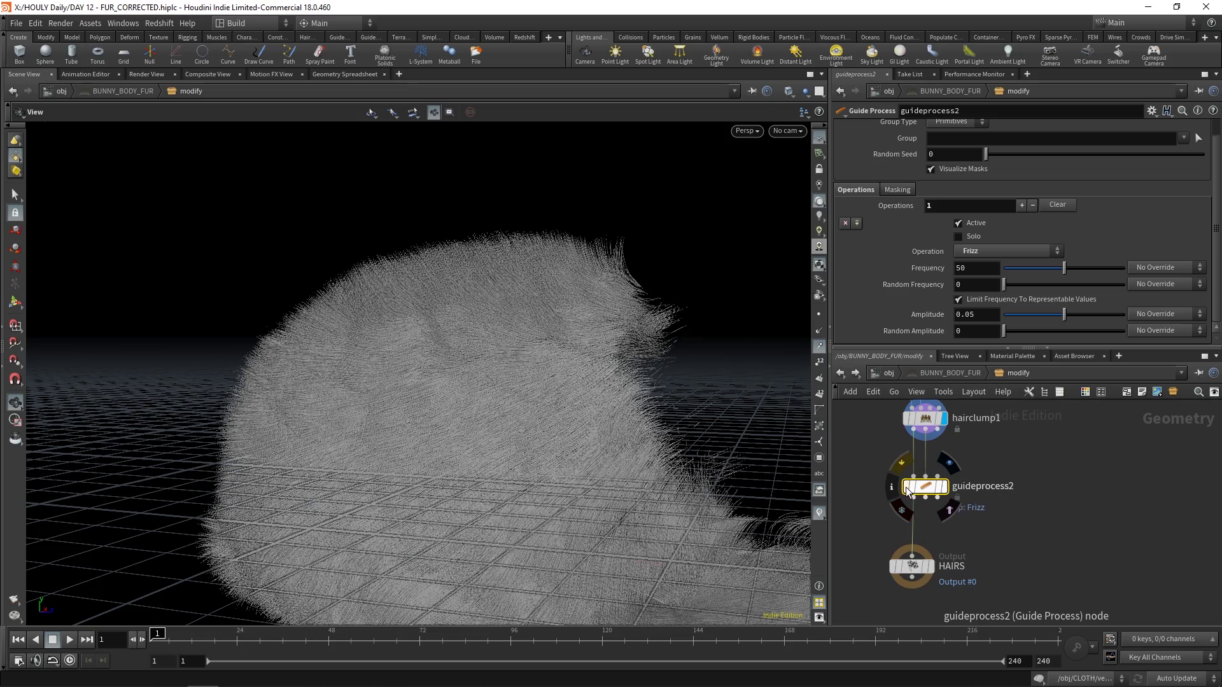
{"action": "left_click", "coordinate": [945, 488]}
{"action": "left_click_drag", "start_coordinate": [586, 434], "coordinate": [764, 463]}
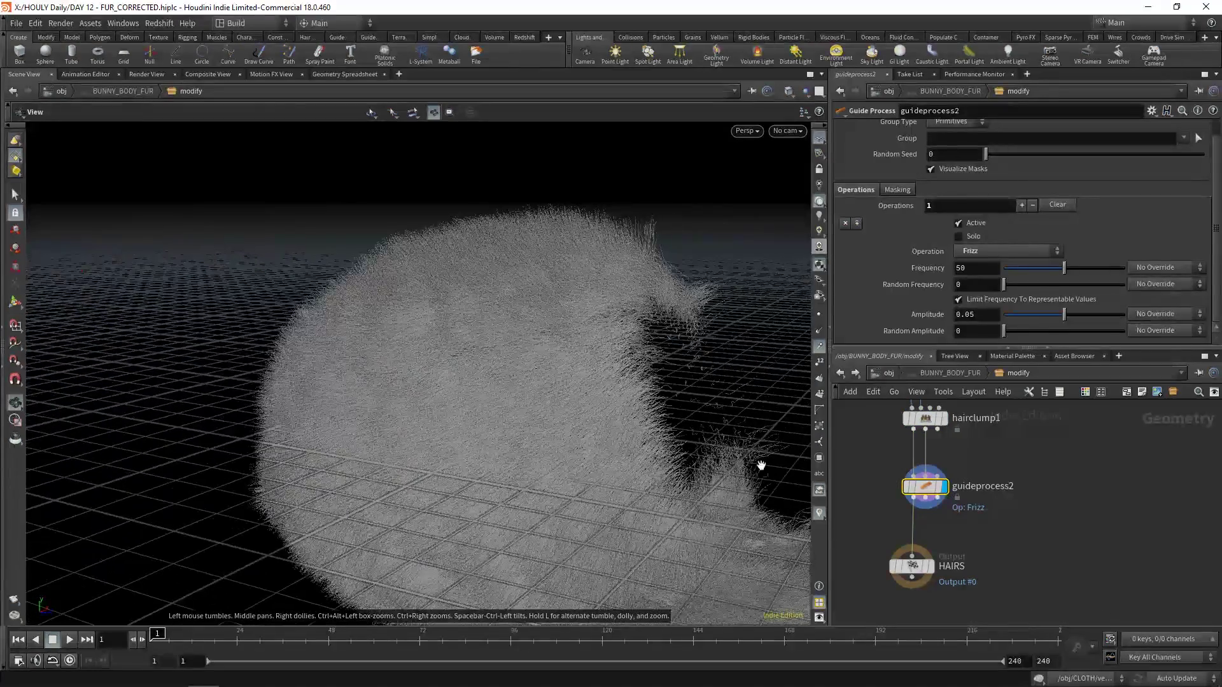
- Return to the object level and display BUNNY_HEAD_FUR on the bunny alongside the body fur
{"action": "left_click", "coordinate": [888, 375]}
{"action": "left_click_drag", "start_coordinate": [624, 426], "coordinate": [684, 401]}
{"action": "left_click", "coordinate": [975, 479]}
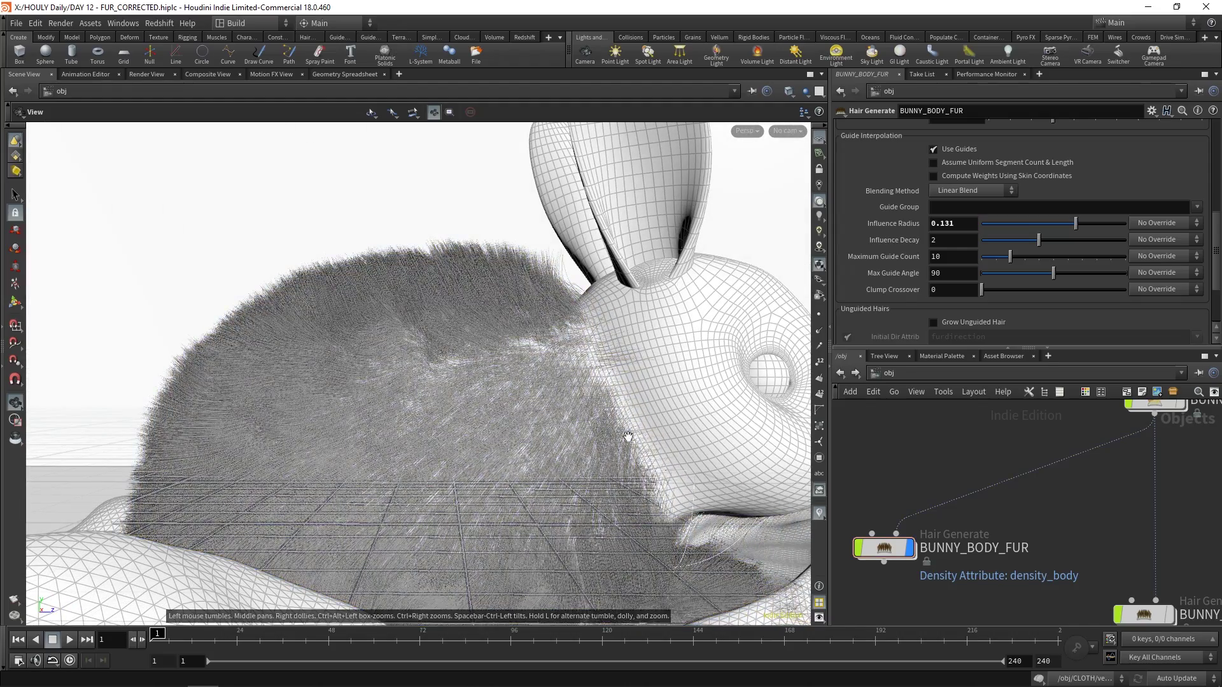
{"action": "left_click_drag", "start_coordinate": [616, 434], "coordinate": [575, 436]}
{"action": "middle_click_drag", "start_coordinate": [1119, 586], "coordinate": [999, 519]}
{"action": "scroll", "coordinate": [1008, 534], "scroll_direction": "down", "scroll_amount": 1}
{"action": "left_click", "coordinate": [1040, 514]}
{"action": "left_click_drag", "start_coordinate": [751, 433], "coordinate": [639, 416]}
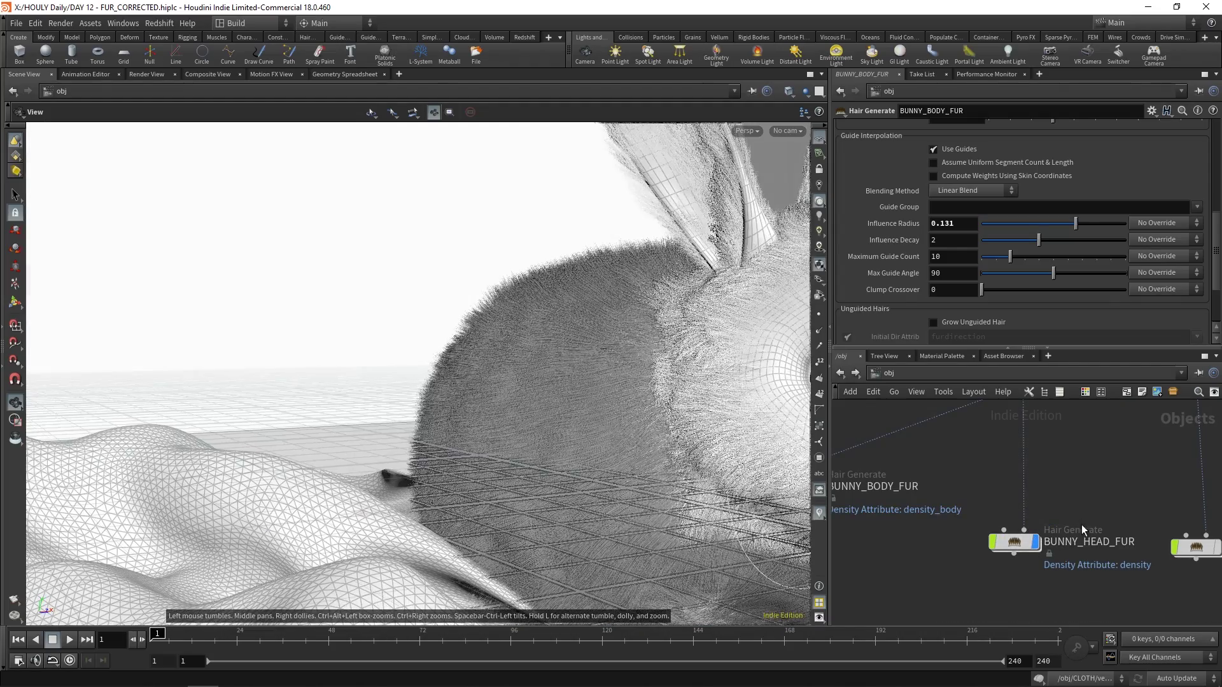
{"action": "middle_click_drag", "start_coordinate": [751, 414], "coordinate": [567, 428]}
{"action": "left_click_drag", "start_coordinate": [568, 429], "coordinate": [687, 423]}
- Select BUNNY_HEAD_FUR and review its density and guide interpolation settings
{"action": "left_click", "coordinate": [1014, 540]}
{"action": "scroll", "coordinate": [868, 251], "scroll_direction": "up", "scroll_amount": 3}
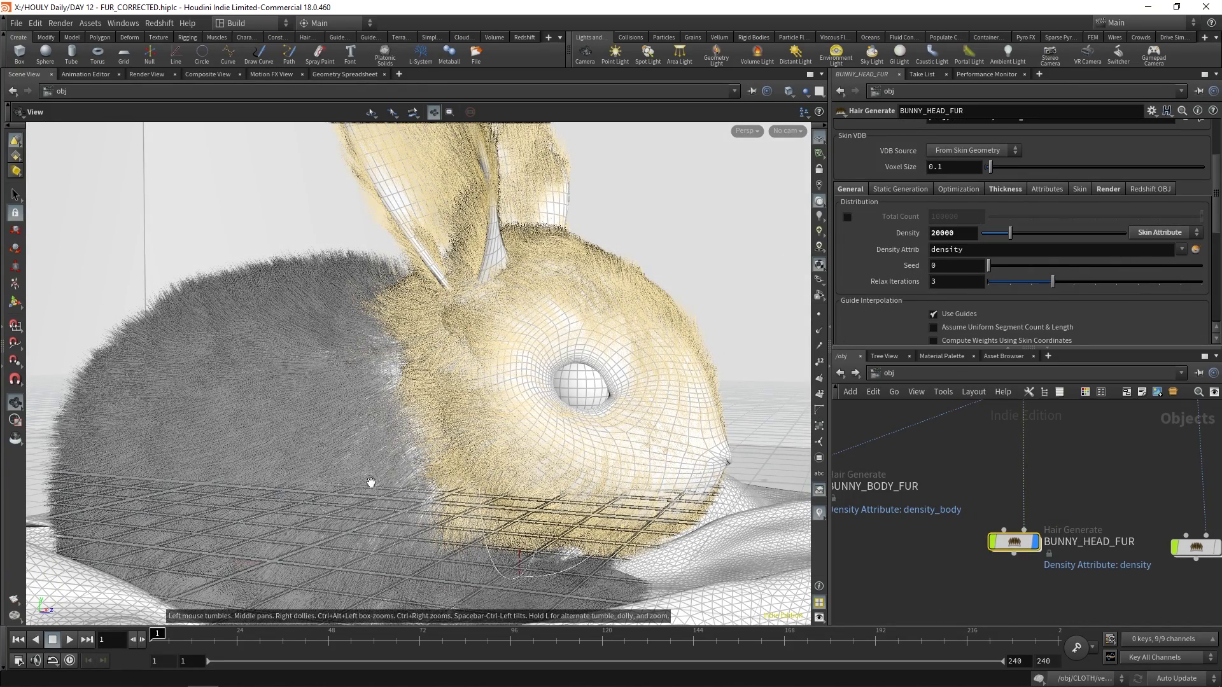
{"action": "scroll", "coordinate": [876, 277], "scroll_direction": "down", "scroll_amount": 3}
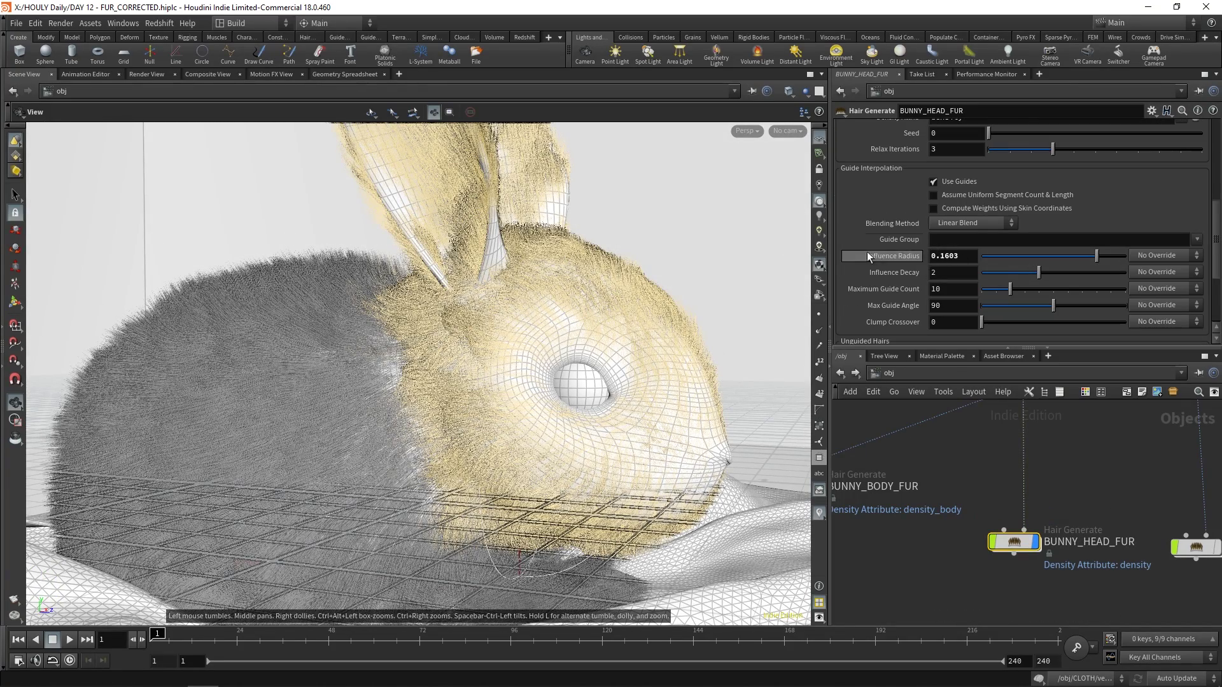
{"action": "left_click_drag", "start_coordinate": [674, 385], "coordinate": [591, 389]}
- Enter BUNNY_HEAD_FUR's modify network and display attribpaint1 to examine the painted clumpmask on the head
{"action": "double_click", "coordinate": [1018, 545]}
{"action": "scroll", "coordinate": [971, 475], "scroll_direction": "up", "scroll_amount": 5}
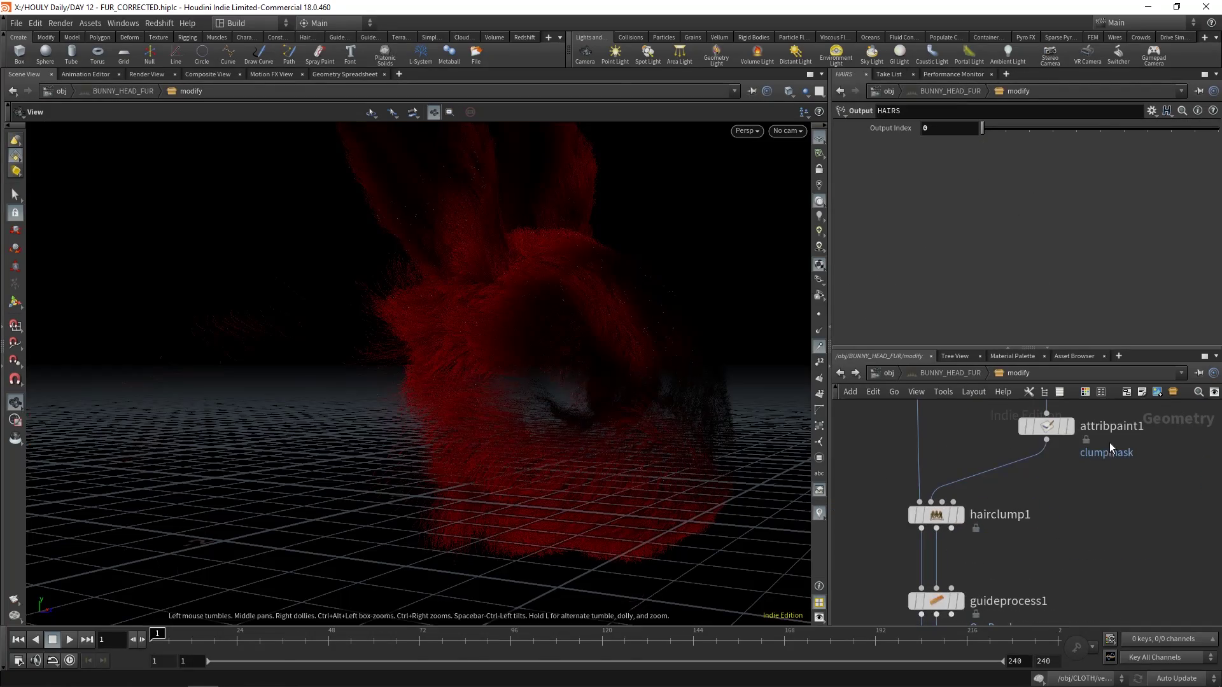
{"action": "left_click", "coordinate": [1068, 426]}
{"action": "mouse_move", "coordinate": [569, 385]}
{"action": "left_mouse_down"}
{"action": "mouse_move", "coordinate": [567, 414]}
{"action": "mouse_move", "coordinate": [575, 406]}
{"action": "left_mouse_up"}
{"action": "scroll", "coordinate": [1006, 459], "scroll_direction": "down", "scroll_amount": 3}
{"action": "middle_click_drag", "start_coordinate": [1006, 459], "coordinate": [1002, 481]}
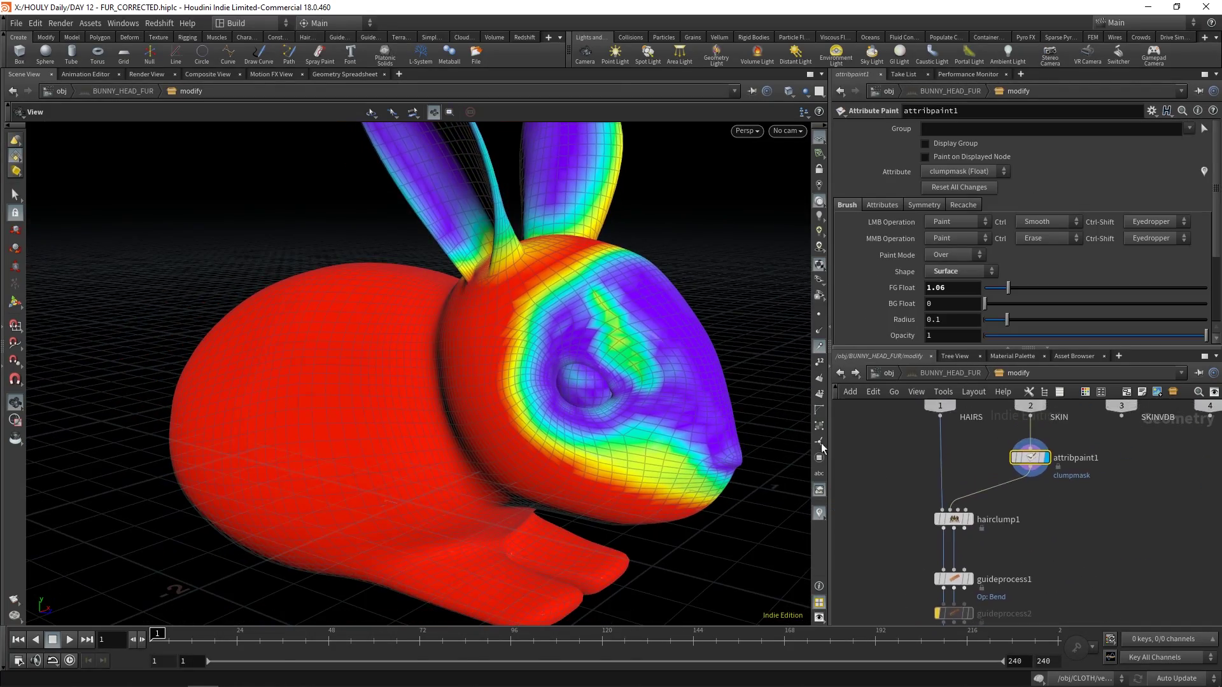
{"action": "left_click_drag", "start_coordinate": [687, 405], "coordinate": [698, 401]}
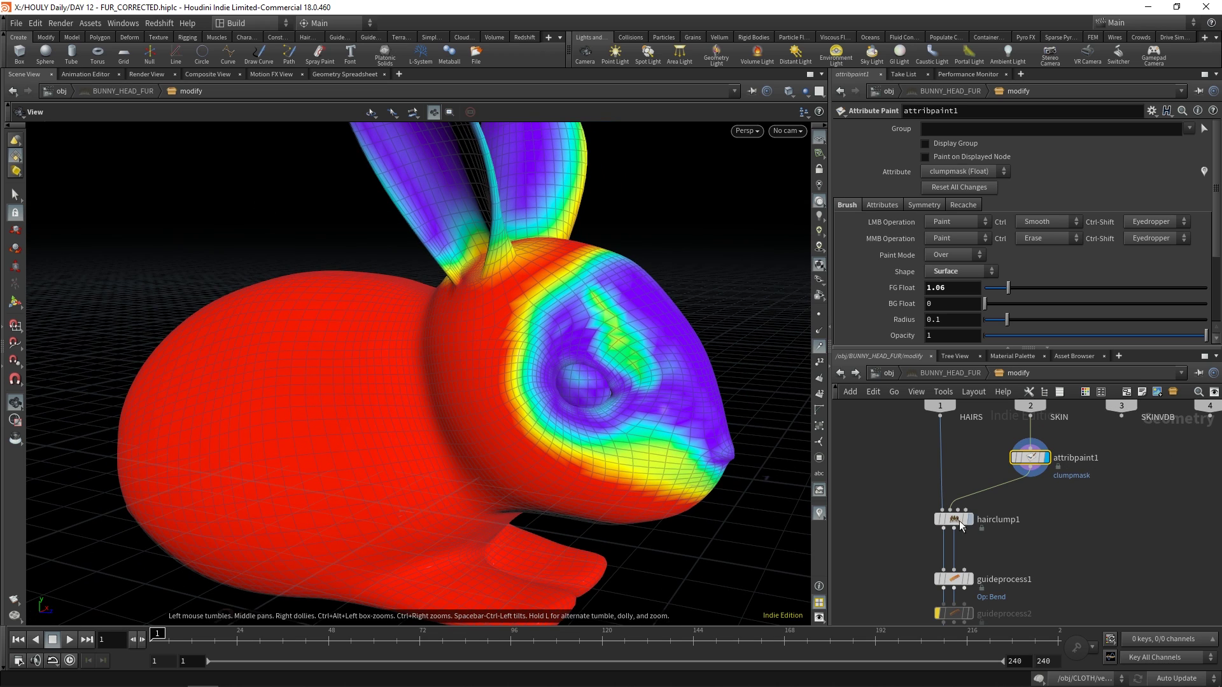
- Go out to the object level, re-enter BUNNY_HEAD_FUR's modify network and display hairclump1
{"action": "middle_click_drag", "start_coordinate": [981, 495], "coordinate": [968, 439]}
{"action": "left_click", "coordinate": [881, 374]}
{"action": "mouse_move", "coordinate": [1074, 467]}
{"action": "middle_mouse_down"}
{"action": "mouse_move", "coordinate": [1069, 407]}
{"action": "mouse_move", "coordinate": [1018, 388]}
{"action": "middle_mouse_up"}
{"action": "double_click", "coordinate": [983, 559]}
{"action": "middle_click_drag", "start_coordinate": [1083, 516], "coordinate": [1062, 482]}
{"action": "scroll", "coordinate": [949, 483], "scroll_direction": "up", "scroll_amount": 1}
{"action": "left_click", "coordinate": [946, 476]}
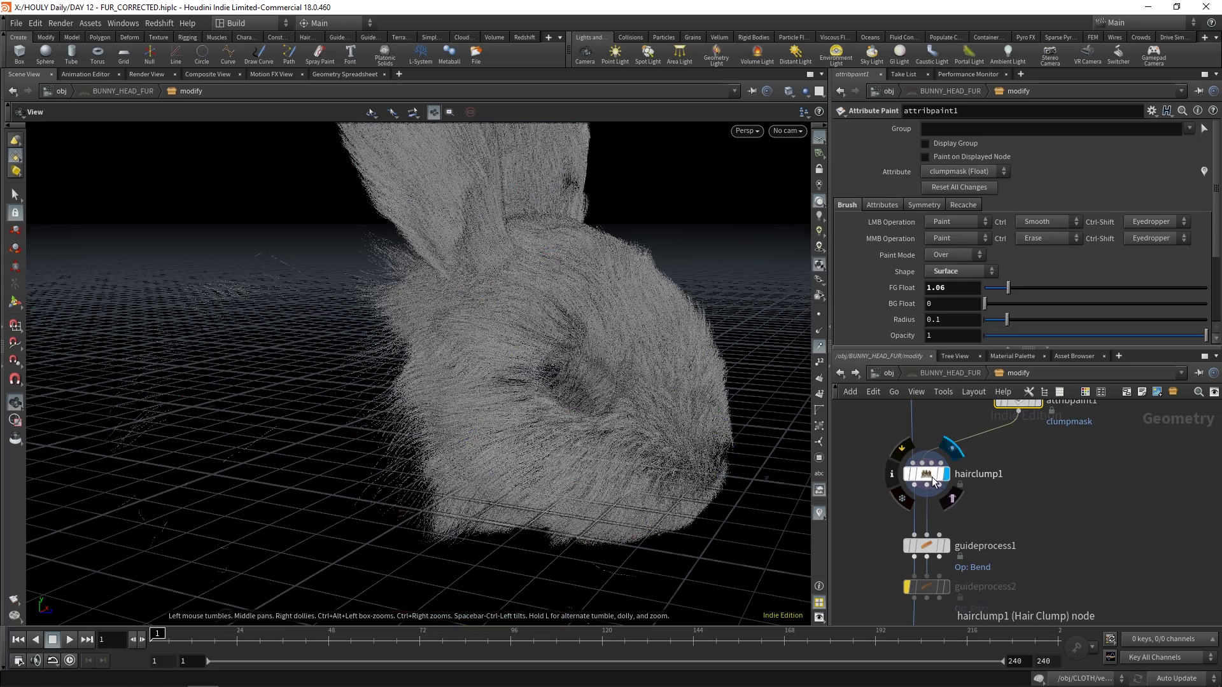
- Select hairclump1 and toggle its bypass to compare the head fur with and without clumping
{"action": "left_click", "coordinate": [927, 474]}
{"action": "left_click_drag", "start_coordinate": [665, 426], "coordinate": [713, 417]}
{"action": "middle_click_drag", "start_coordinate": [902, 407], "coordinate": [929, 386]}
{"action": "left_click", "coordinate": [903, 480]}
{"action": "left_click", "coordinate": [903, 480]}
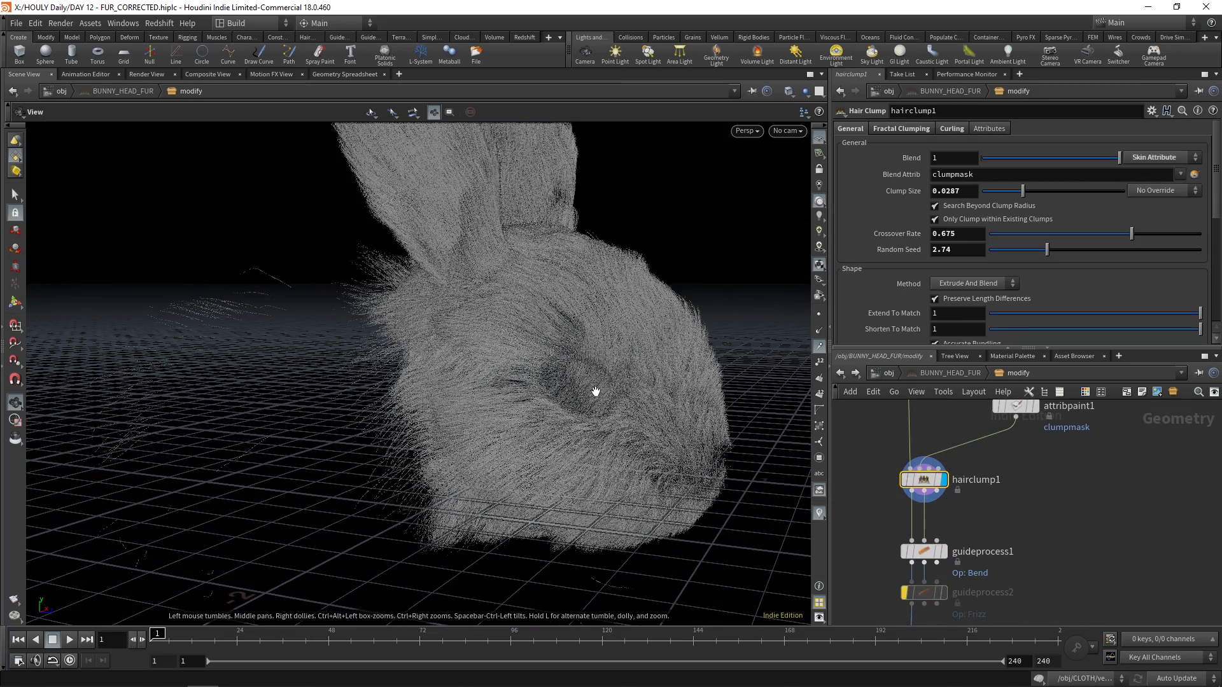
{"action": "left_click_drag", "start_coordinate": [598, 392], "coordinate": [624, 389]}
{"action": "middle_click_drag", "start_coordinate": [991, 553], "coordinate": [996, 517]}
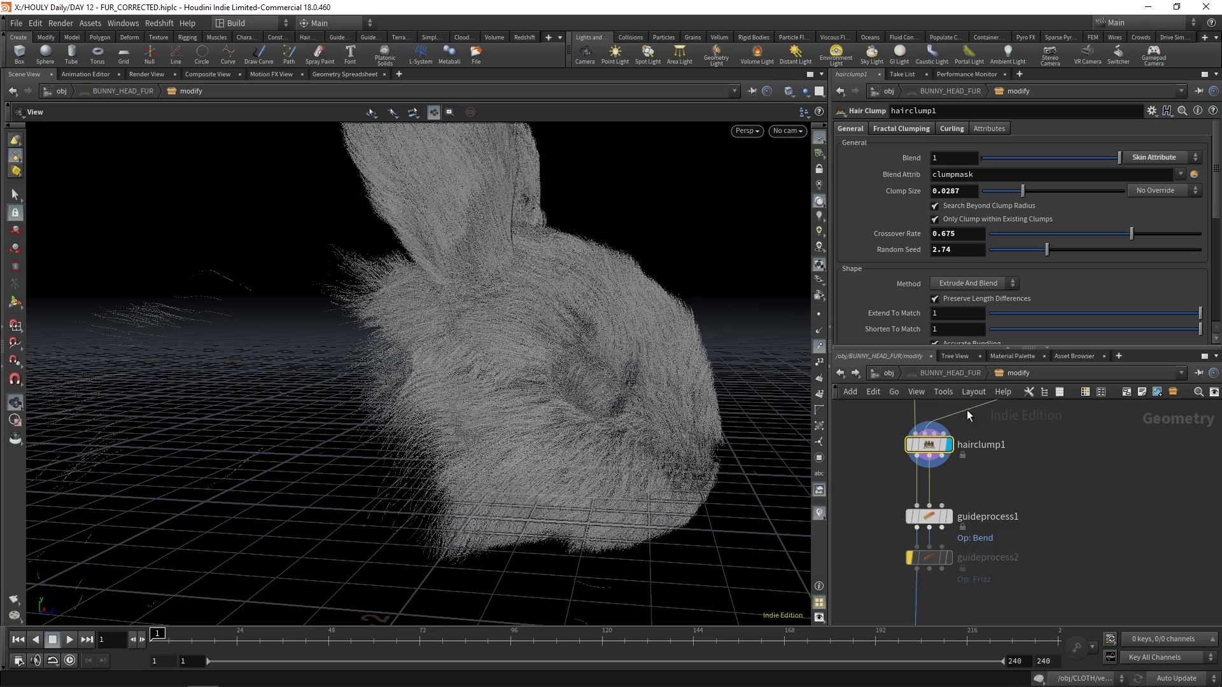
{"action": "left_click_drag", "start_coordinate": [597, 316], "coordinate": [559, 311]}
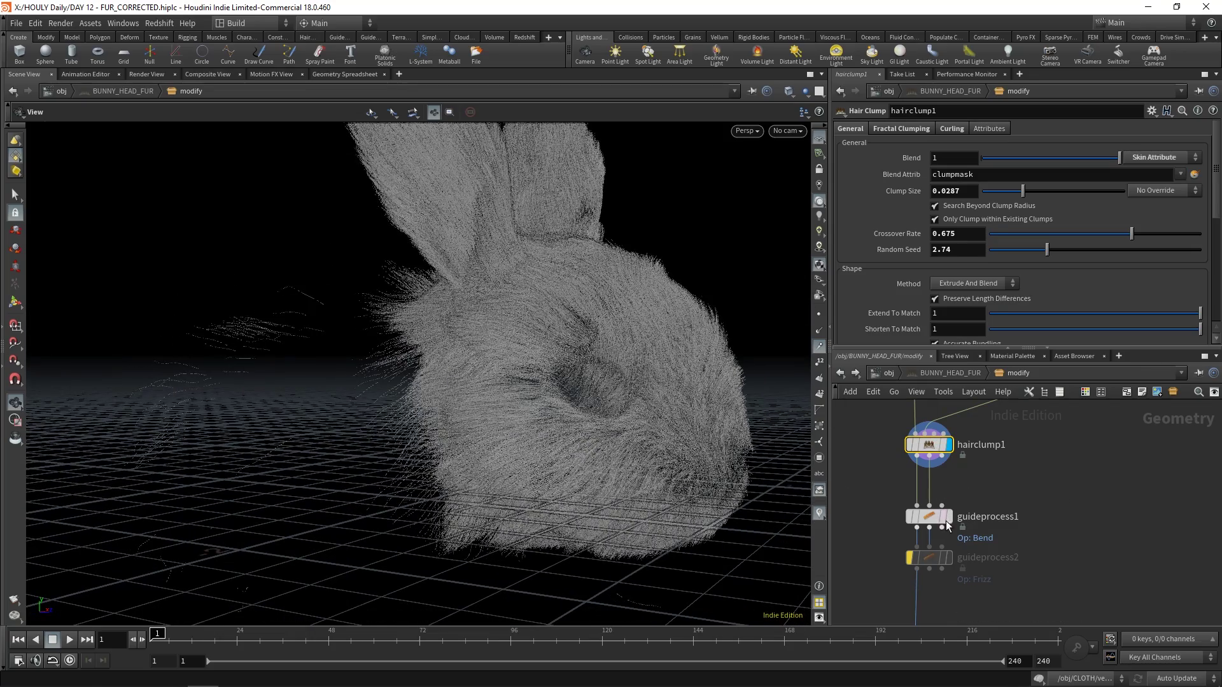
- Display and select guideprocess1 to review the head fur's Bend operation, and return to the object level
{"action": "left_click", "coordinate": [948, 518]}
{"action": "left_click", "coordinate": [931, 517]}
{"action": "left_click_drag", "start_coordinate": [575, 380], "coordinate": [463, 416]}
{"action": "middle_click_drag", "start_coordinate": [1065, 544], "coordinate": [1067, 431]}
{"action": "middle_click_drag", "start_coordinate": [1012, 490], "coordinate": [1019, 472]}
{"action": "left_click_drag", "start_coordinate": [475, 416], "coordinate": [396, 494]}
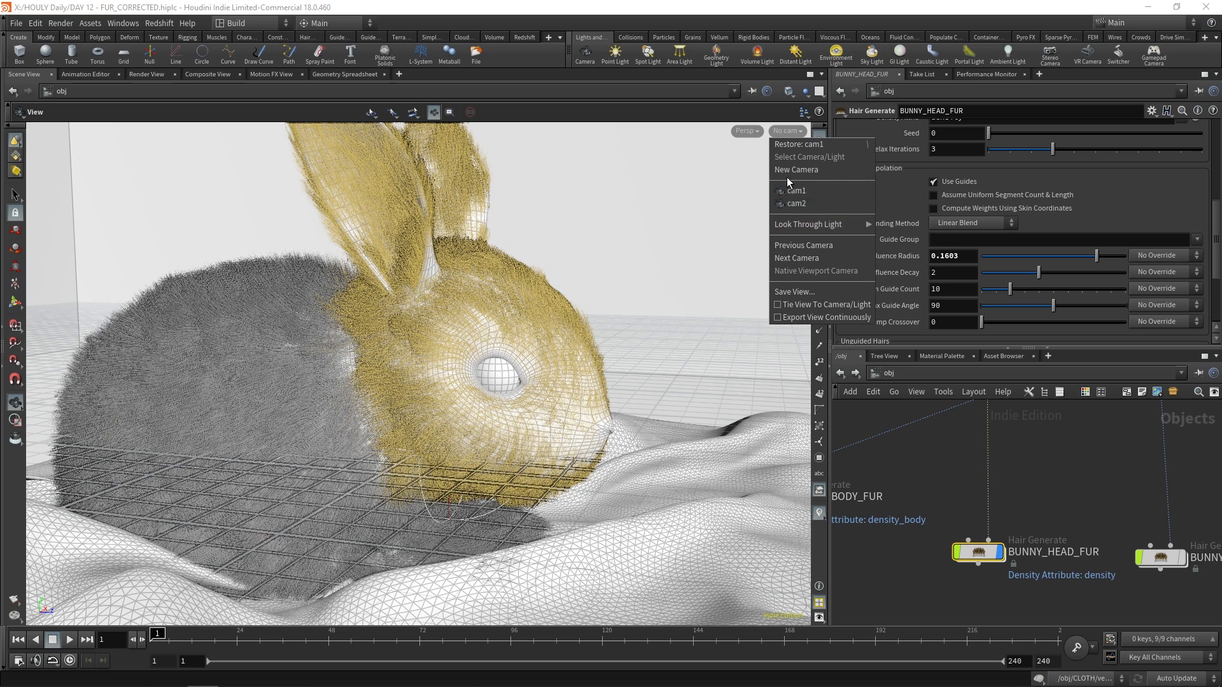
- Look through cam1 and hide the EYES, BUNNY_BODY and BUNNY_NOSE objects
{"action": "left_click", "coordinate": [795, 191]}
{"action": "scroll", "coordinate": [1008, 464], "scroll_direction": "down", "scroll_amount": 3}
{"action": "middle_click_drag", "start_coordinate": [965, 450], "coordinate": [933, 490]}
{"action": "middle_click_drag", "start_coordinate": [1102, 567], "coordinate": [933, 495]}
{"action": "middle_click_drag", "start_coordinate": [1163, 502], "coordinate": [1070, 472]}
{"action": "scroll", "coordinate": [1032, 503], "scroll_direction": "down", "scroll_amount": 2}
{"action": "left_click_drag", "start_coordinate": [949, 545], "coordinate": [1022, 450]}
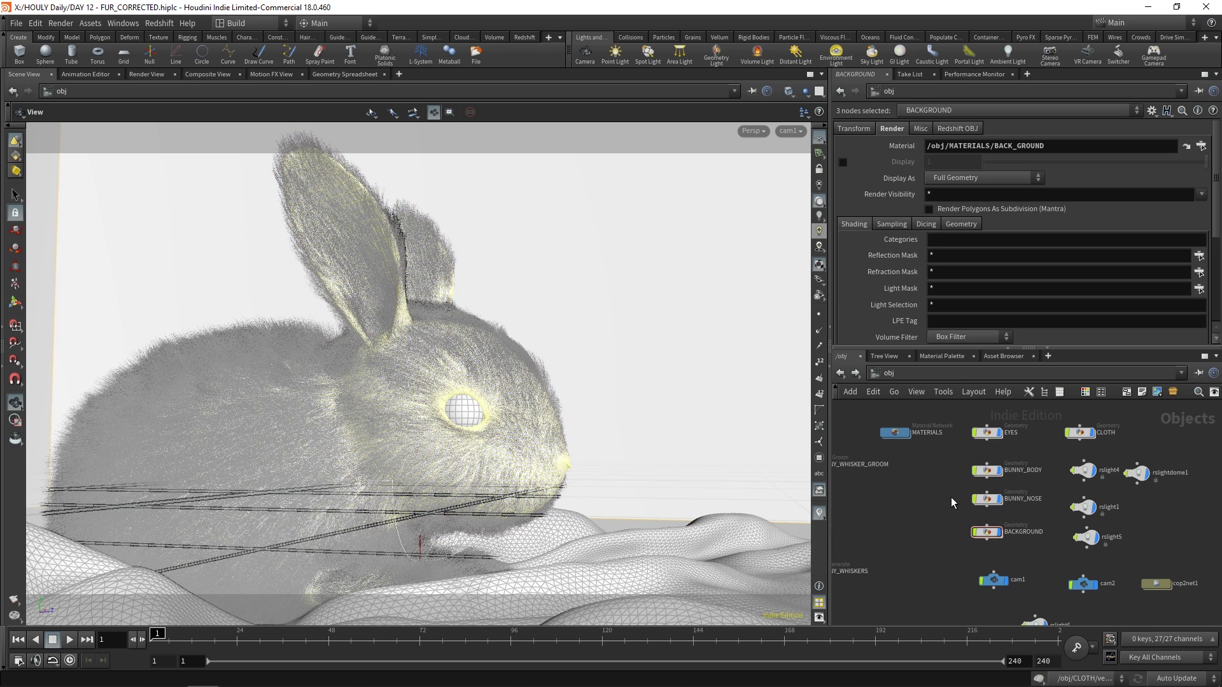
{"action": "left_click_drag", "start_coordinate": [945, 507], "coordinate": [1024, 418]}
{"action": "left_click", "coordinate": [999, 432]}
{"action": "left_click", "coordinate": [1039, 509]}
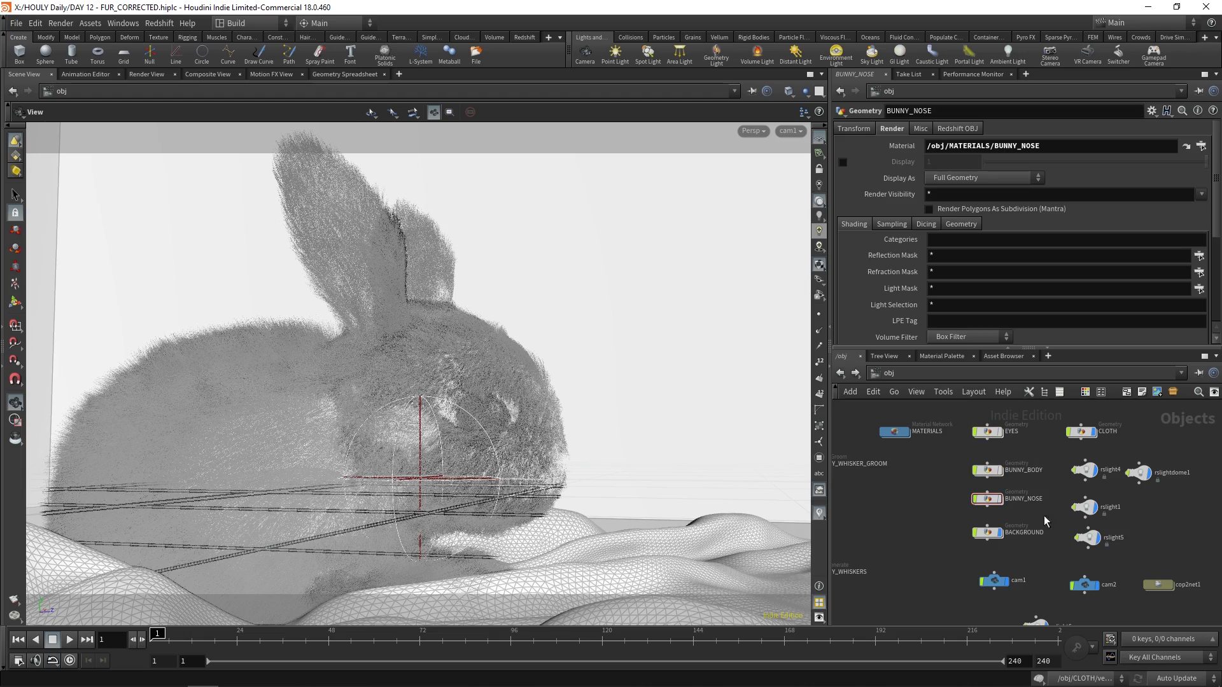
- Open the Redshift RenderView and inspect the rendered fur region around the bunny's eye and muzzle at 100%
{"action": "left_click", "coordinate": [159, 23]}
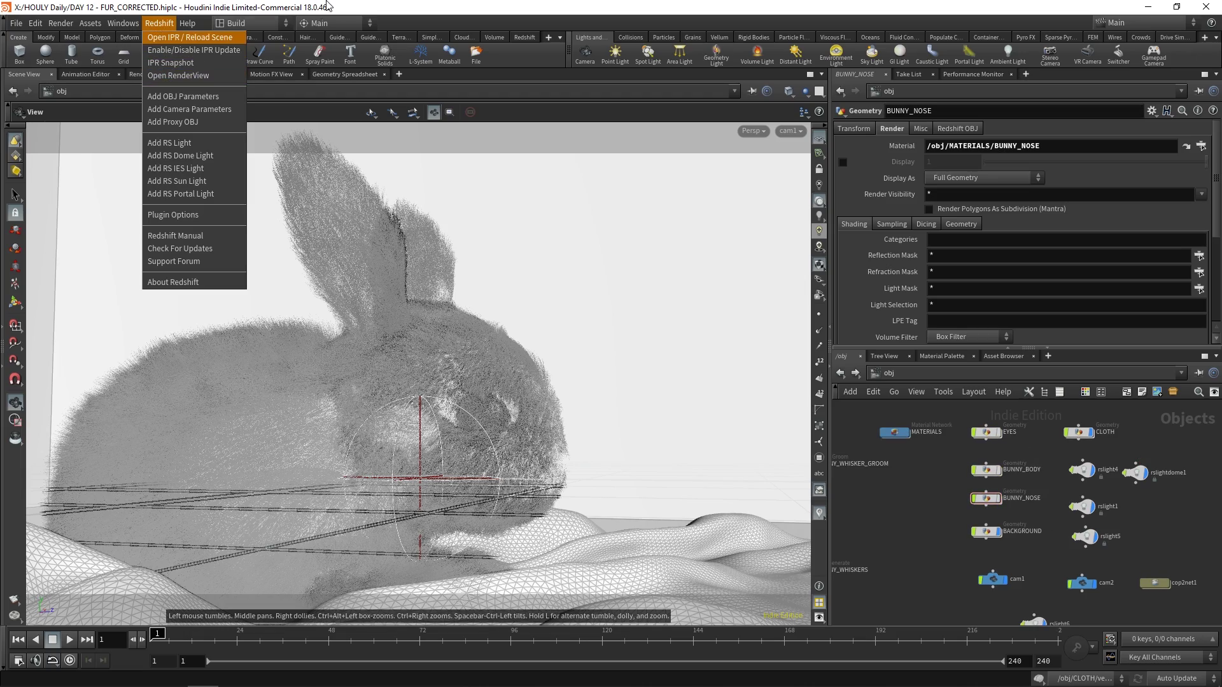
{"action": "left_click", "coordinate": [184, 75]}
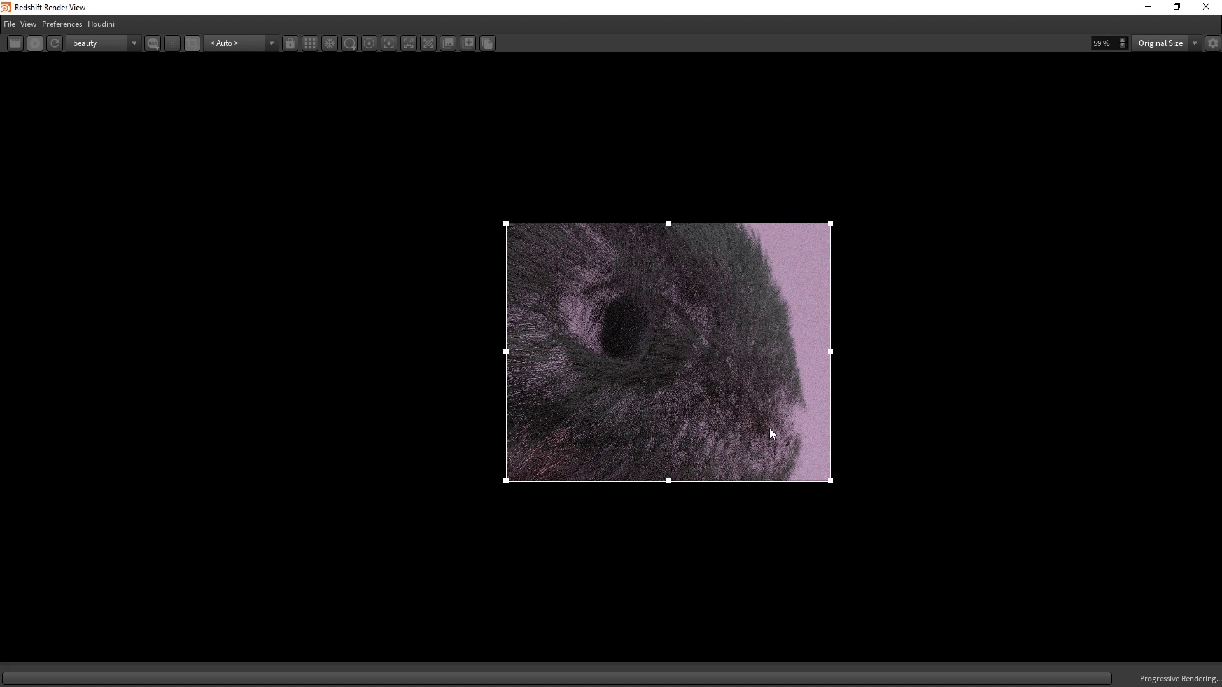
{"action": "scroll", "coordinate": [725, 378], "scroll_direction": "down", "scroll_amount": 2}
{"action": "scroll", "coordinate": [522, 280], "scroll_direction": "up", "scroll_amount": 1}
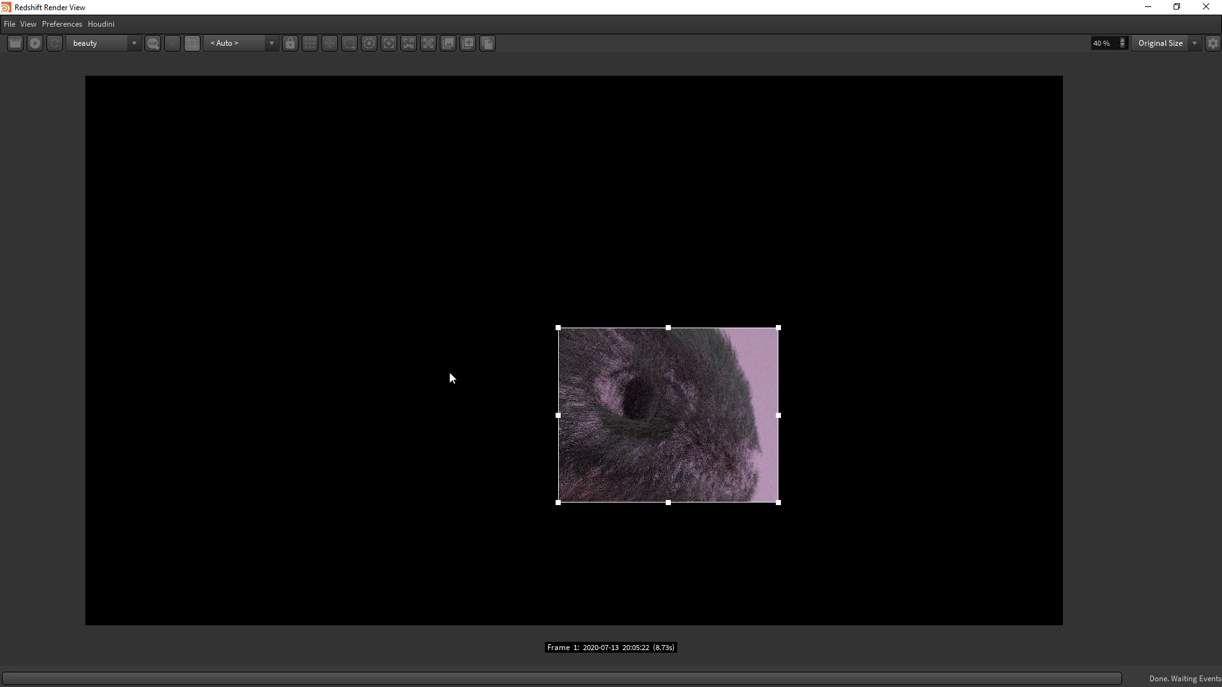
{"action": "scroll", "coordinate": [744, 509], "scroll_direction": "up", "scroll_amount": 3}
{"action": "scroll", "coordinate": [741, 472], "scroll_direction": "up", "scroll_amount": 4}
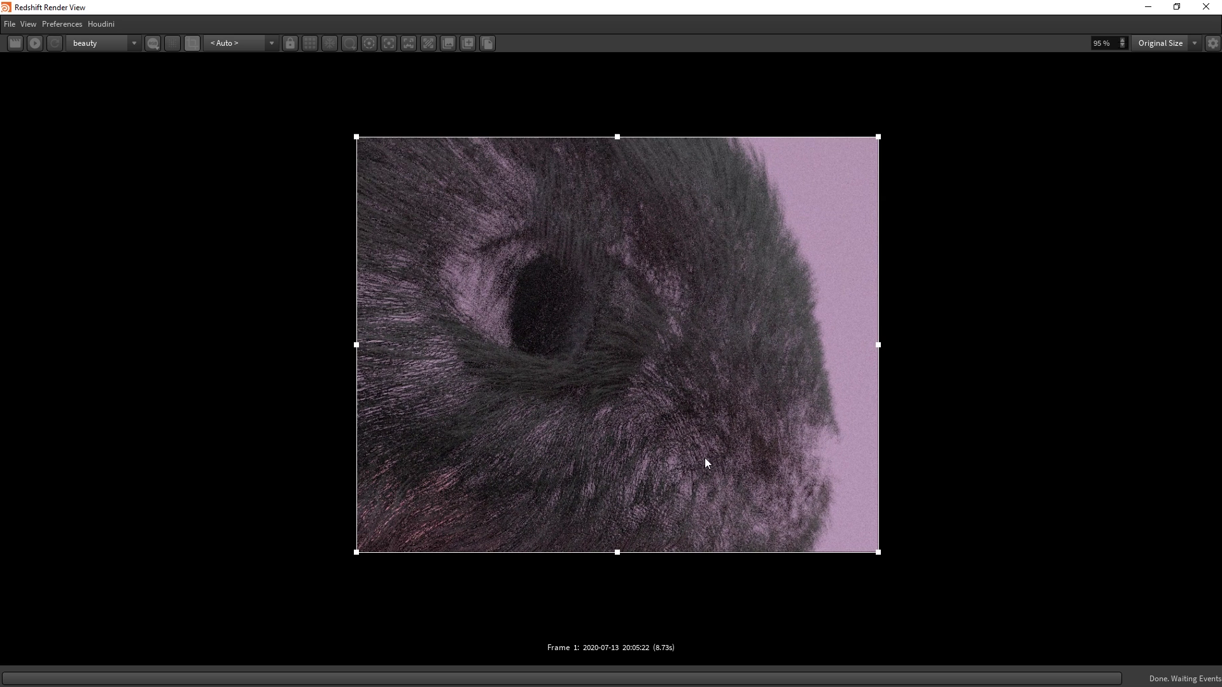
{"action": "scroll", "coordinate": [744, 350], "scroll_direction": "up", "scroll_amount": 1}
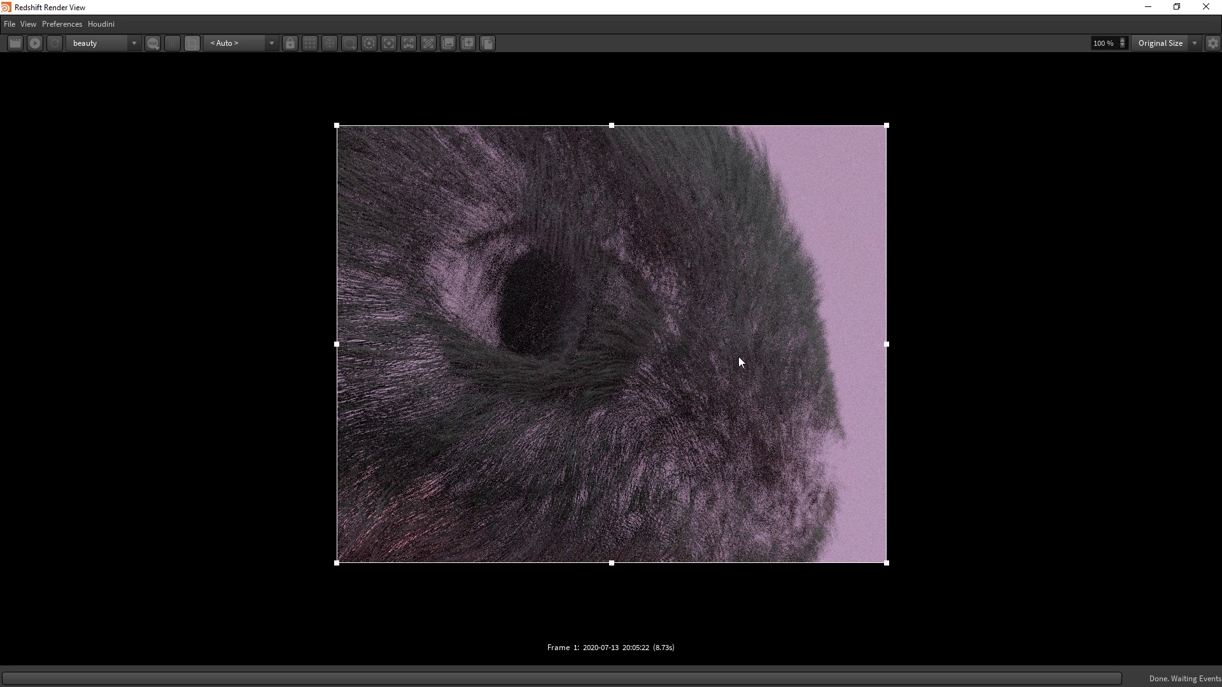
- Show the BUNNY_BODY object again and render it in the Redshift RenderView to inspect the fur around the eye and muzzle
{"action": "left_click", "coordinate": [1217, 7]}
{"action": "scroll", "coordinate": [1036, 435], "scroll_direction": "up", "scroll_amount": 3}
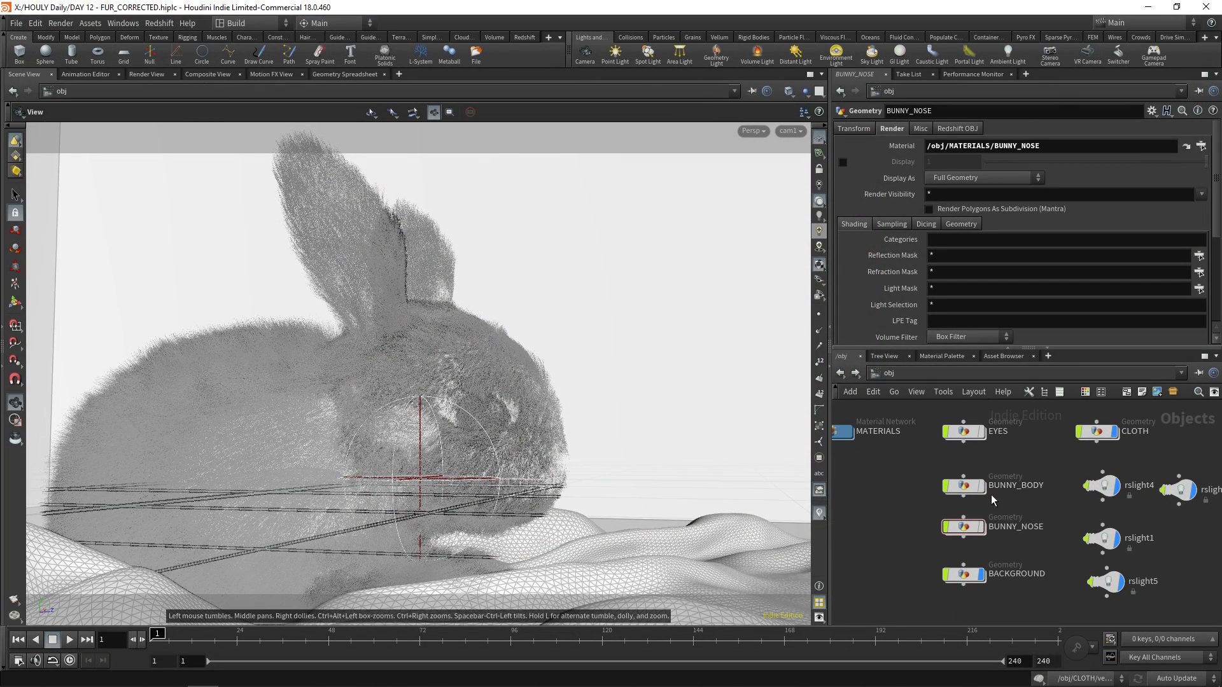
{"action": "left_click", "coordinate": [980, 489]}
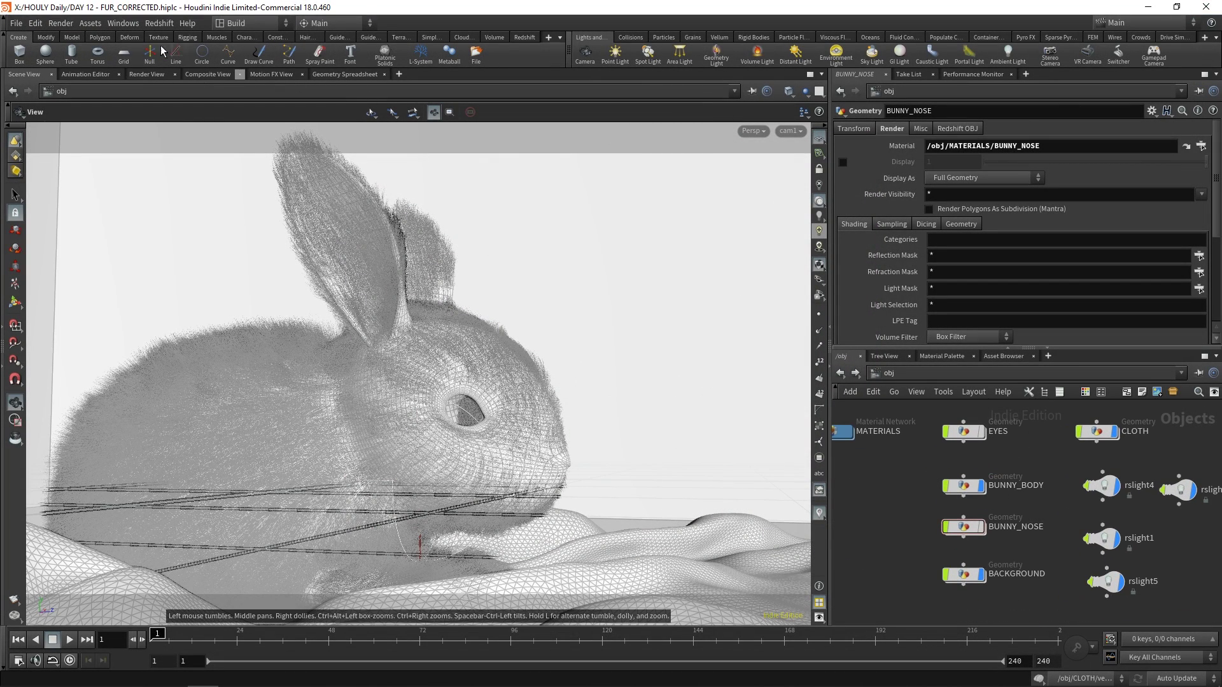
{"action": "left_click", "coordinate": [159, 23]}
{"action": "left_click", "coordinate": [175, 79]}
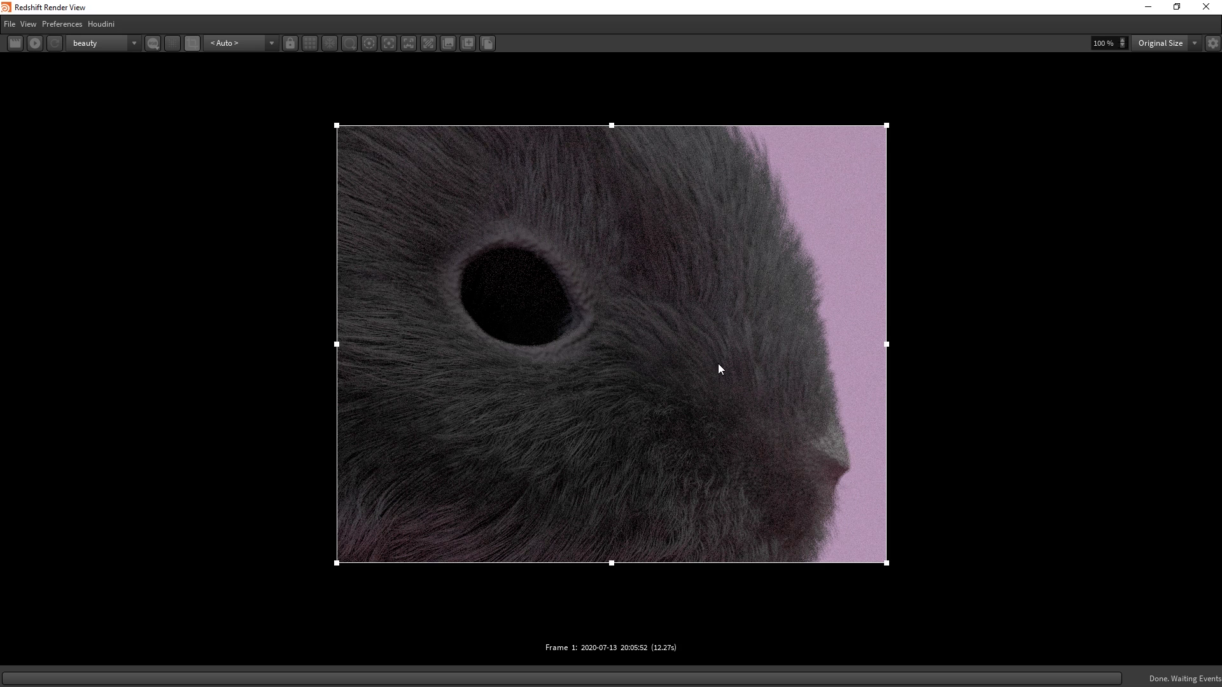
{"action": "scroll", "coordinate": [718, 364], "scroll_direction": "down", "scroll_amount": 3}
{"action": "scroll", "coordinate": [682, 355], "scroll_direction": "up", "scroll_amount": 2}
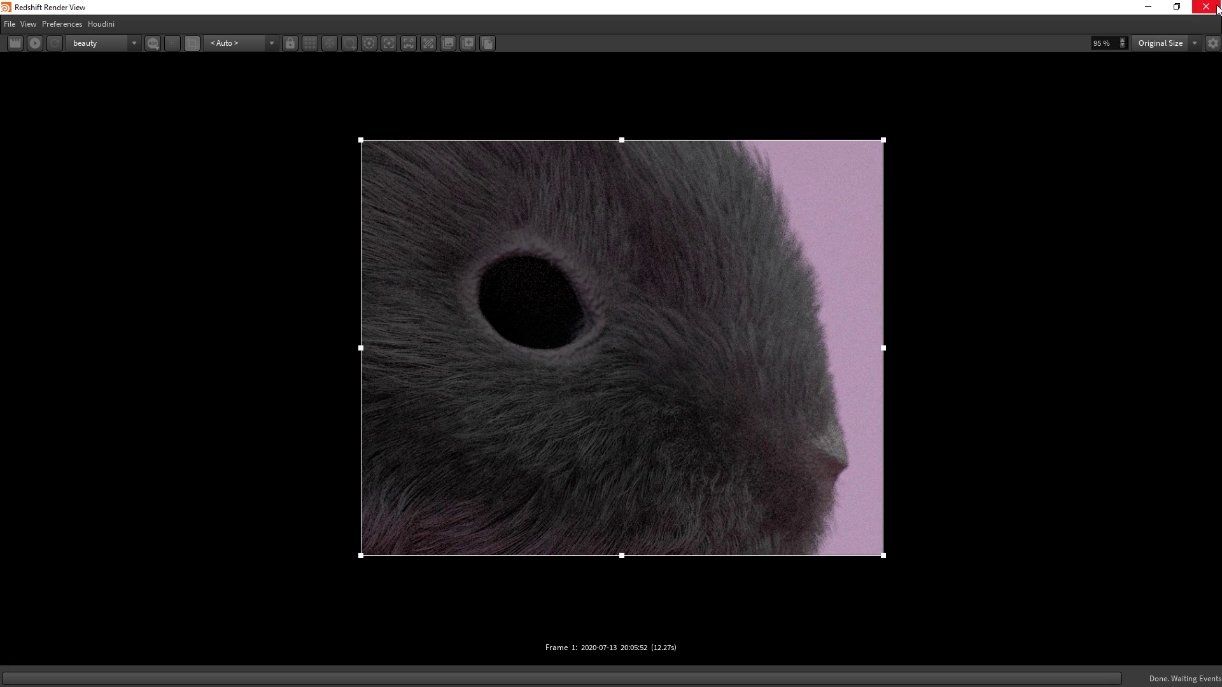
{"action": "scroll", "coordinate": [485, 266], "scroll_direction": "up", "scroll_amount": 1}
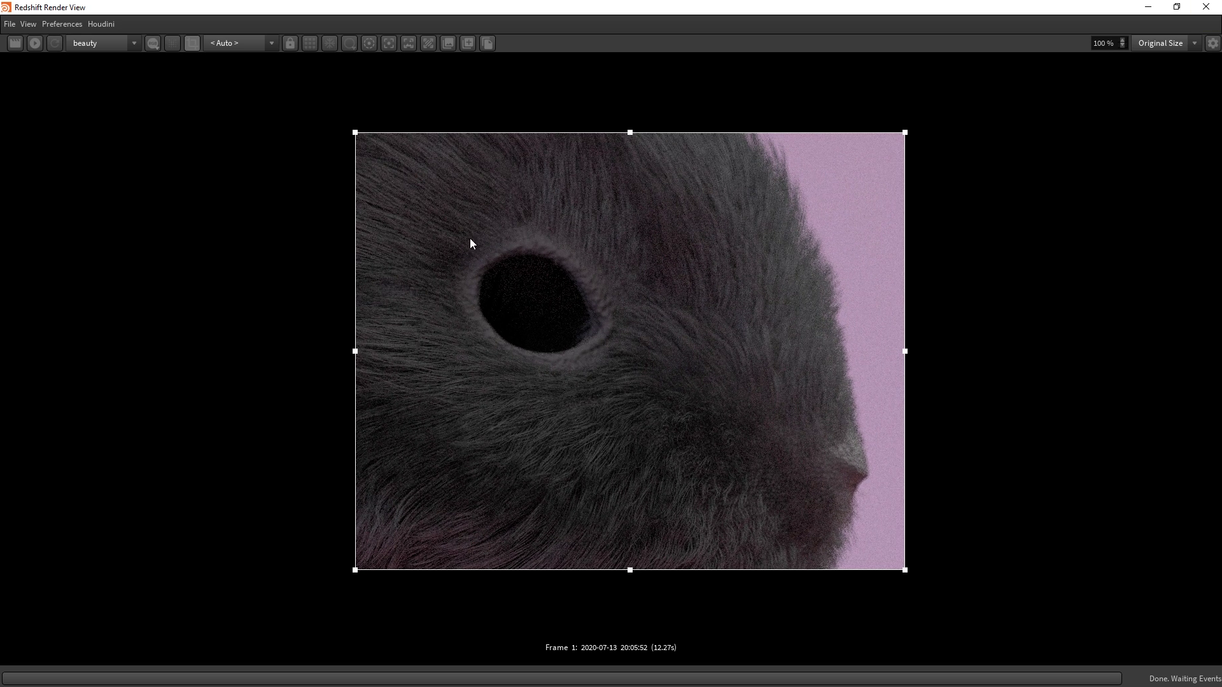
- Close the render view, look into the BUNNY_BODY geometry network, and return to the object level
{"action": "left_click", "coordinate": [1205, 7]}
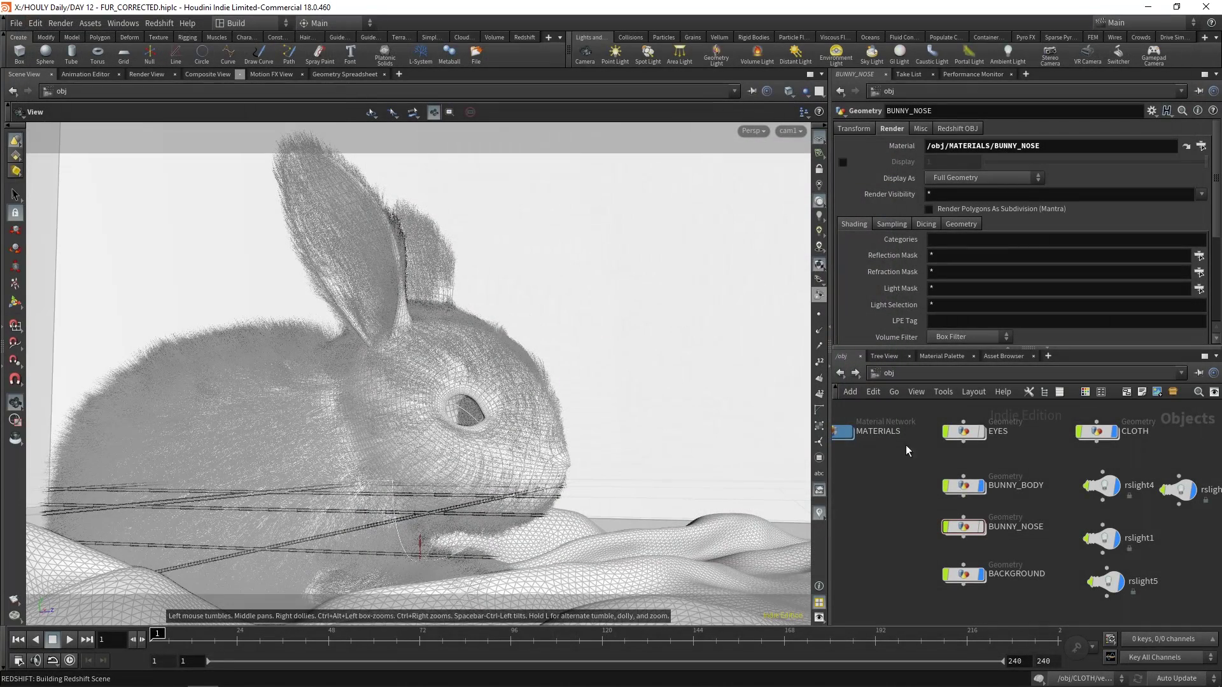
{"action": "double_click", "coordinate": [964, 497]}
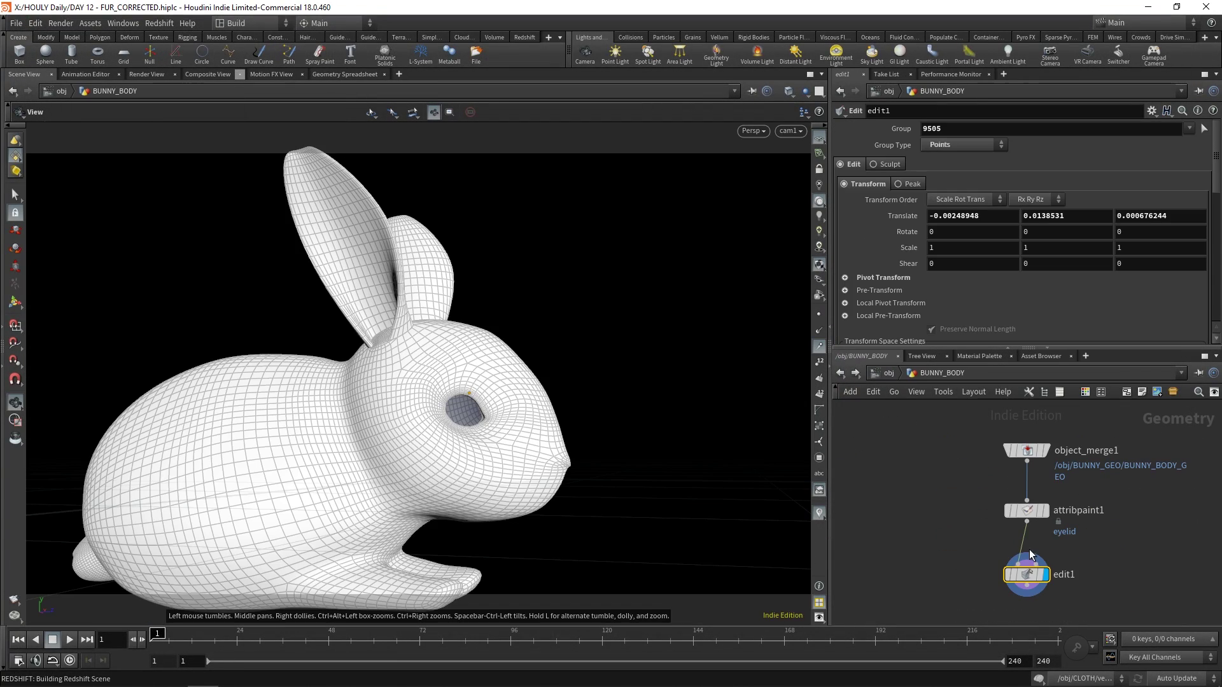
{"action": "left_click", "coordinate": [888, 372]}
{"action": "middle_click_drag", "start_coordinate": [1035, 486], "coordinate": [1062, 510]}
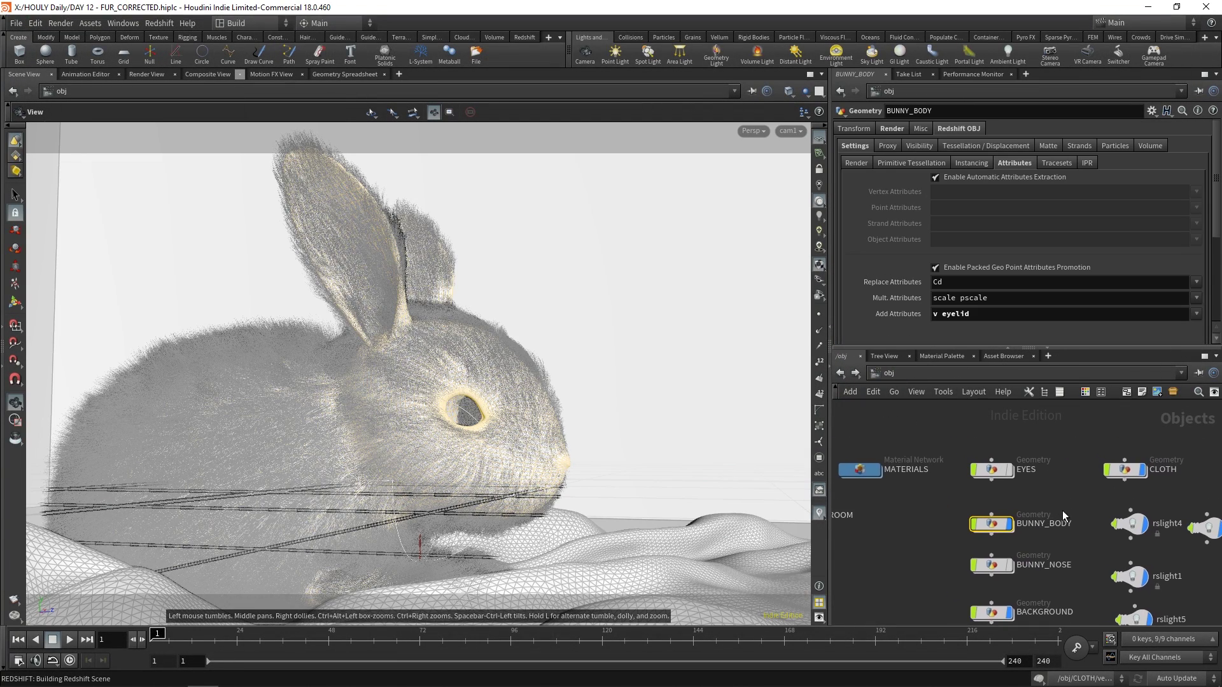
- Open the BUNNY_BODY material in the MATERIALS network and review the MaxonNoise1 parameters through its input and output settings
{"action": "scroll", "coordinate": [1062, 509], "scroll_direction": "down", "scroll_amount": 1}
{"action": "double_click", "coordinate": [887, 477]}
{"action": "double_click", "coordinate": [935, 506]}
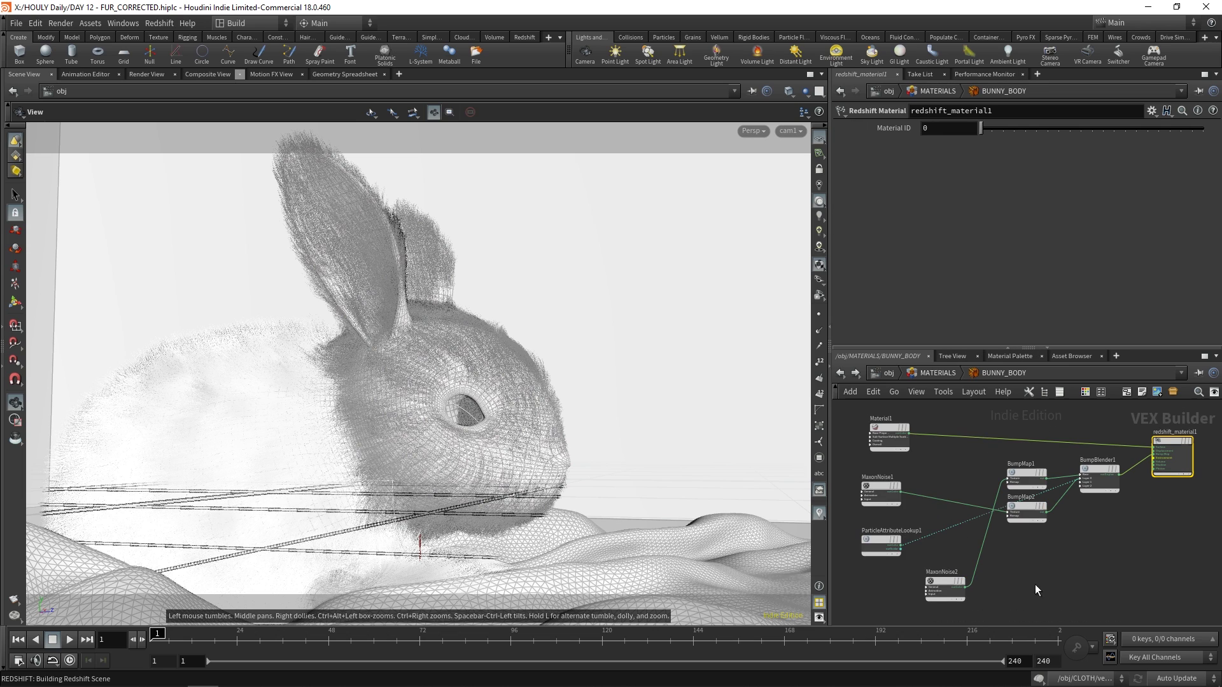
{"action": "scroll", "coordinate": [911, 463], "scroll_direction": "up", "scroll_amount": 2}
{"action": "left_click", "coordinate": [895, 494]}
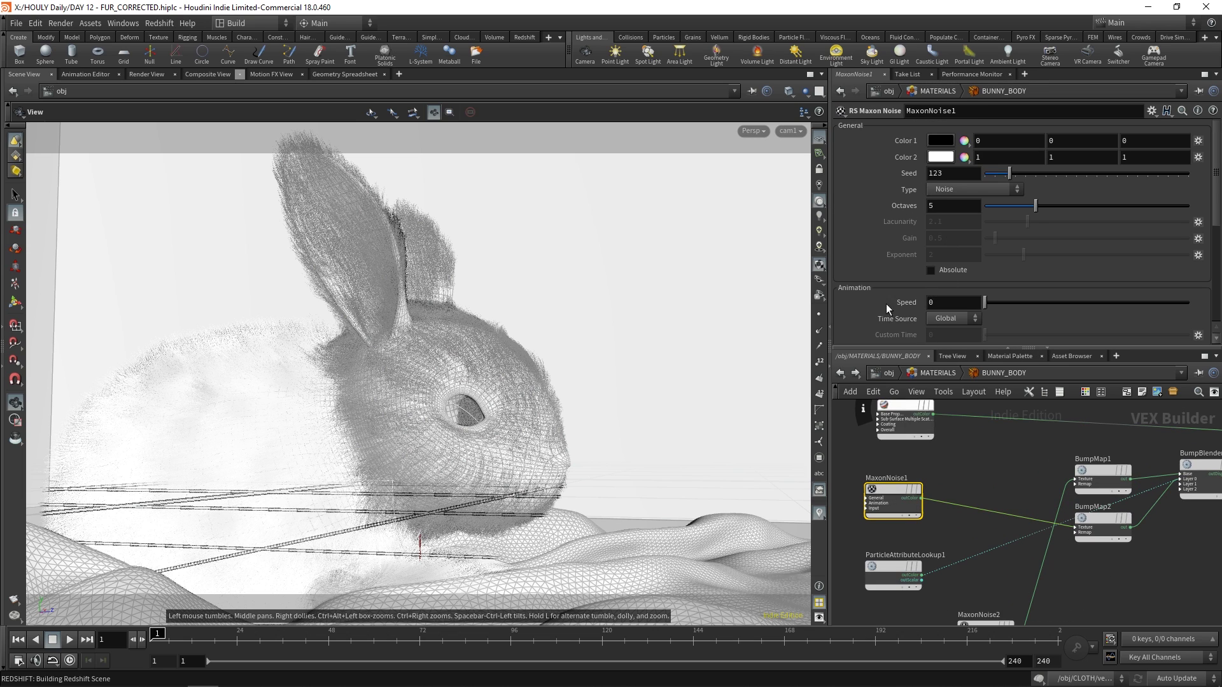
{"action": "scroll", "coordinate": [889, 296], "scroll_direction": "down", "scroll_amount": 4}
{"action": "scroll", "coordinate": [888, 296], "scroll_direction": "down", "scroll_amount": 3}
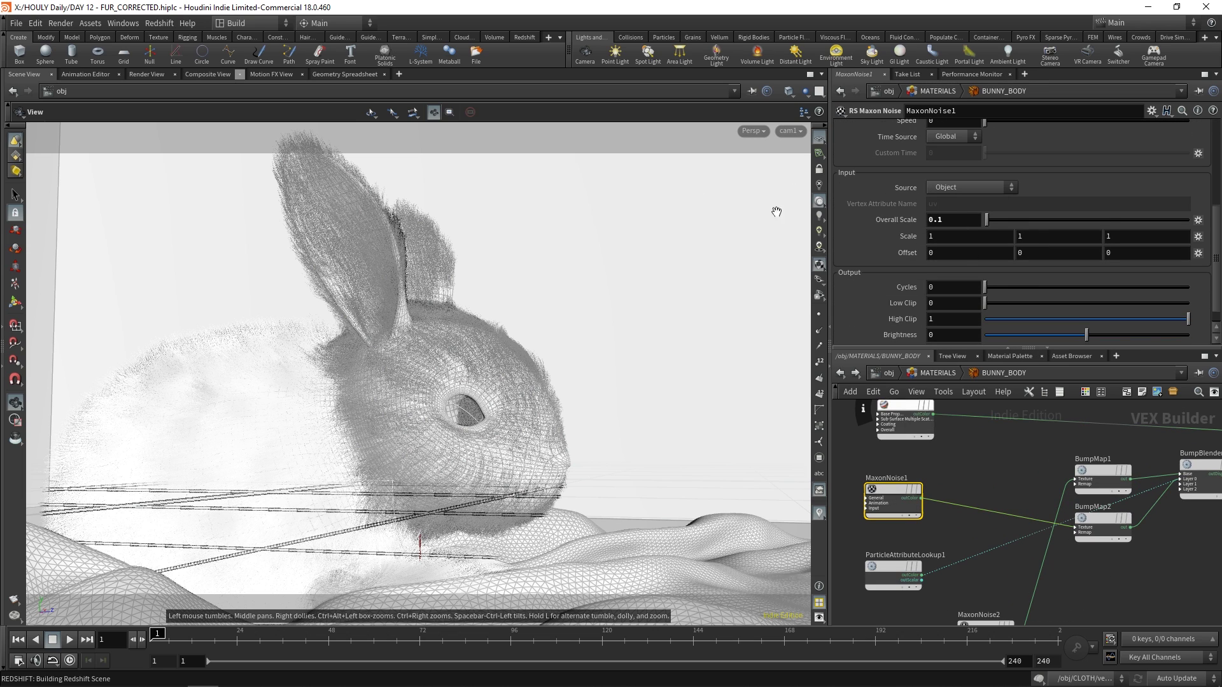
- Return to the object level and examine the furless bunny's skin bump around the eye in the Redshift render
{"action": "left_click", "coordinate": [890, 373]}
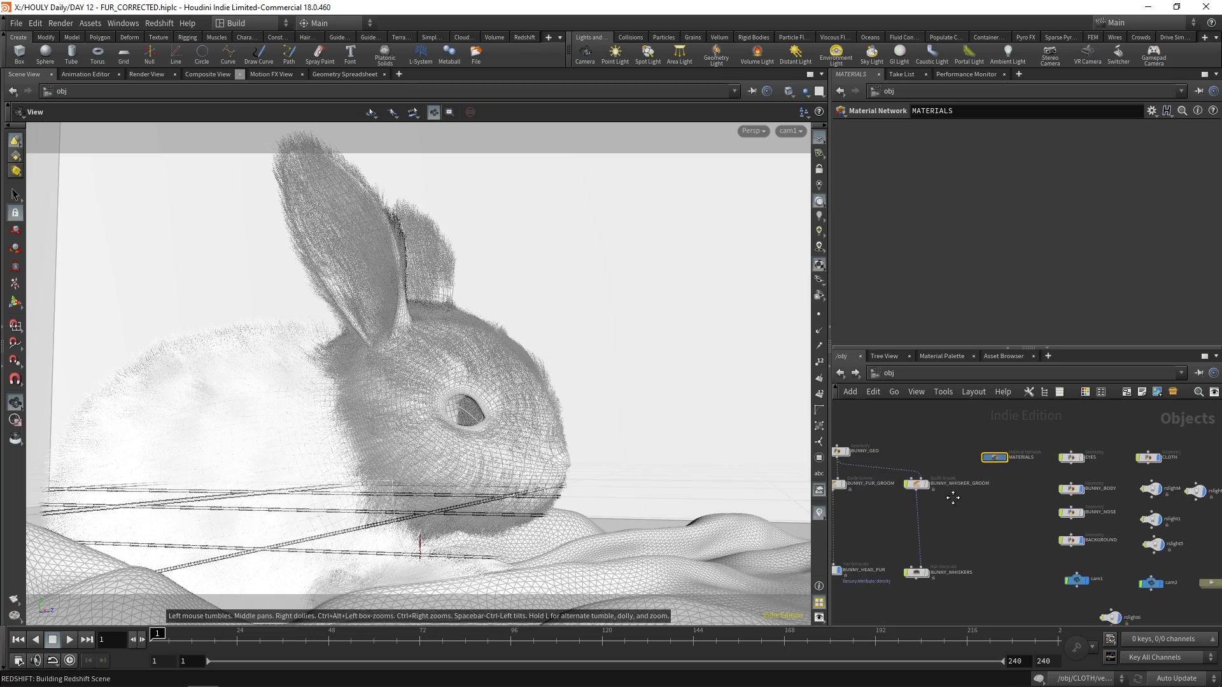
{"action": "scroll", "coordinate": [953, 498], "scroll_direction": "up", "scroll_amount": 2}
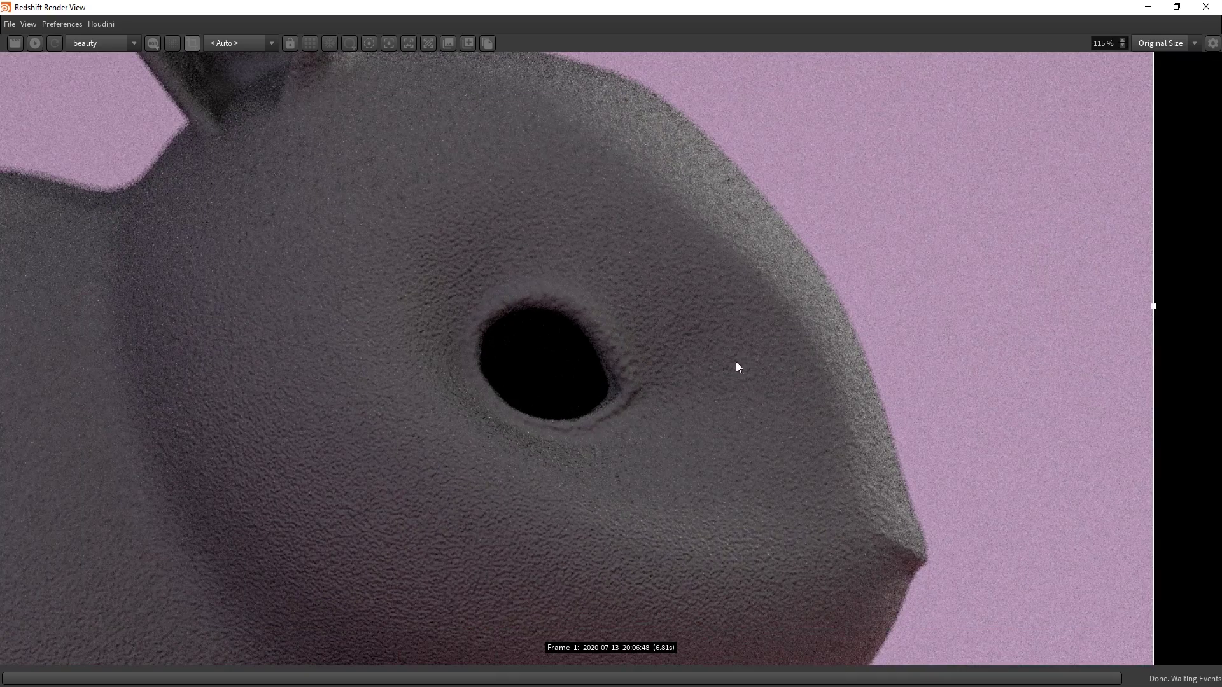
{"action": "scroll", "coordinate": [735, 363], "scroll_direction": "down", "scroll_amount": 6}
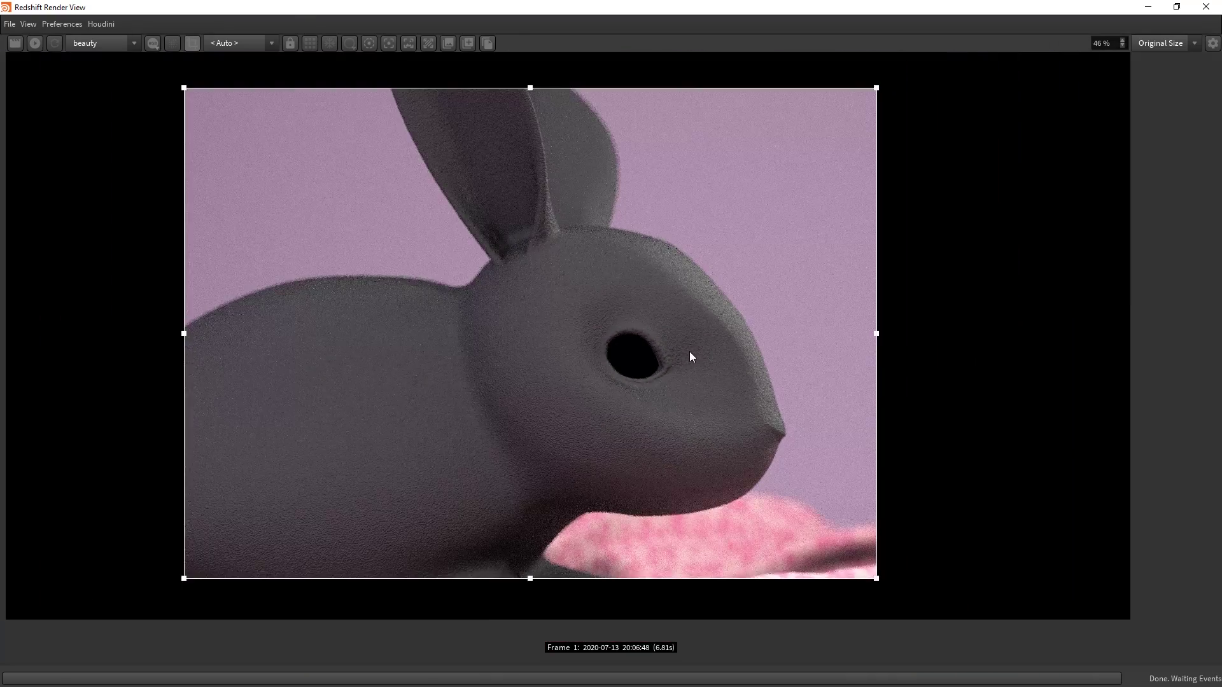
{"action": "scroll", "coordinate": [752, 373], "scroll_direction": "up", "scroll_amount": 1}
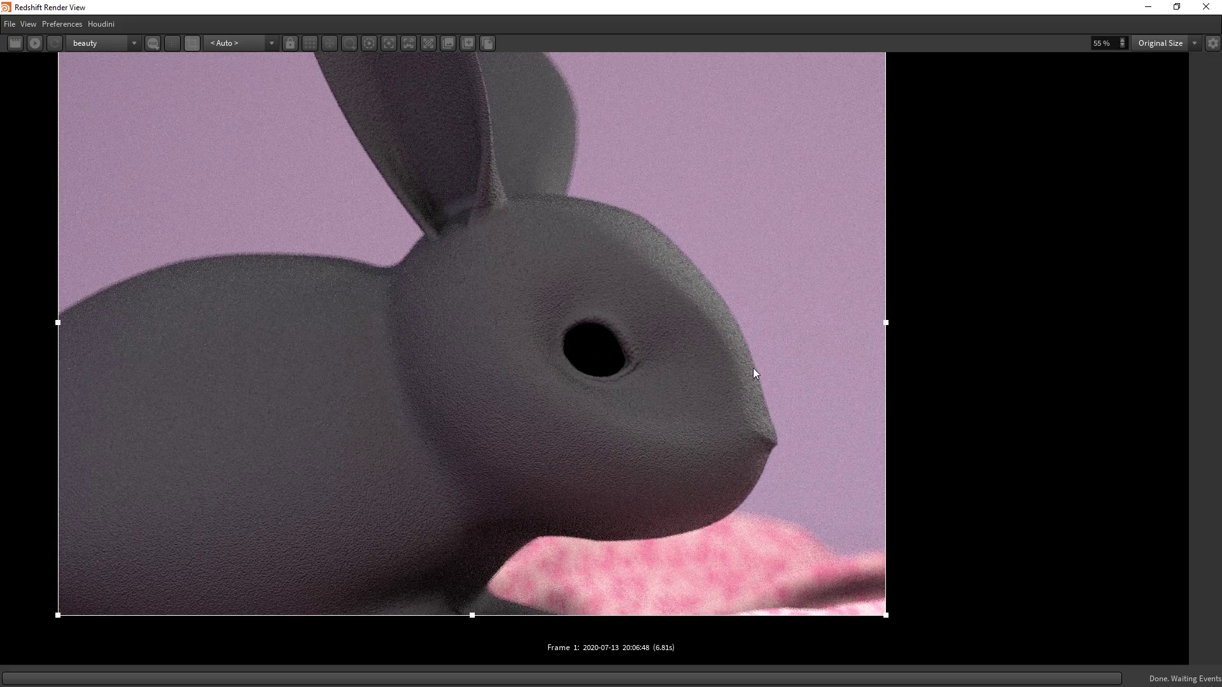
{"action": "scroll", "coordinate": [633, 338], "scroll_direction": "up", "scroll_amount": 3}
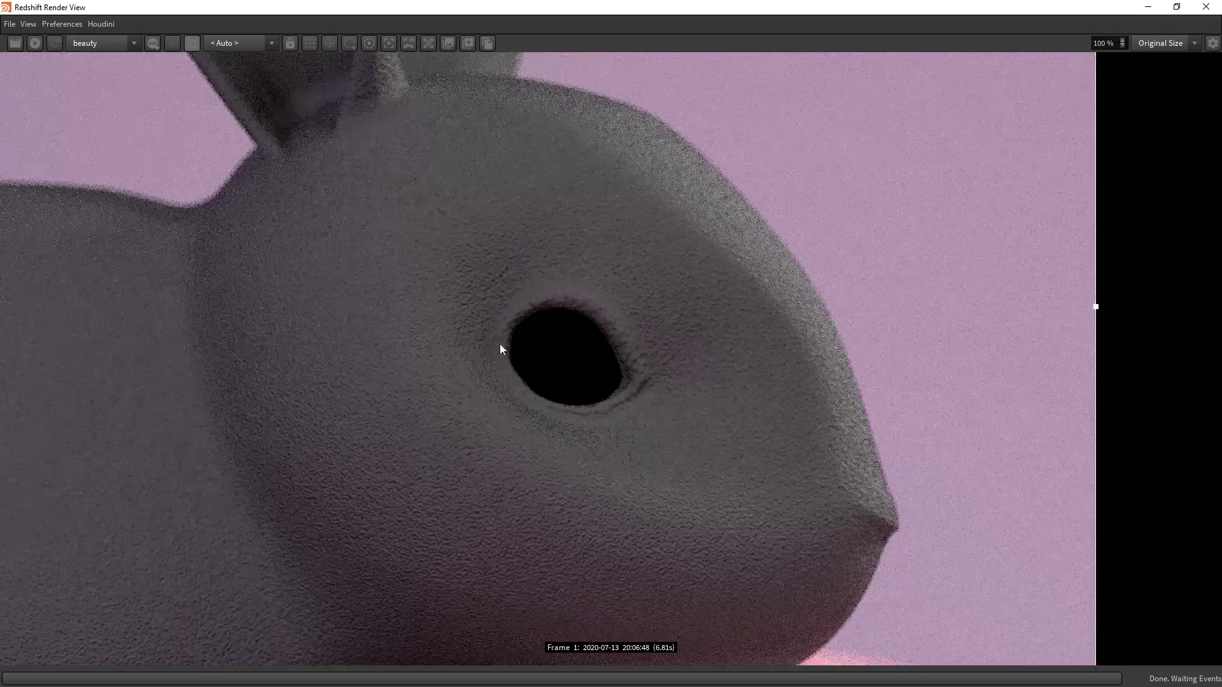
{"action": "scroll", "coordinate": [563, 323], "scroll_direction": "down", "scroll_amount": 4}
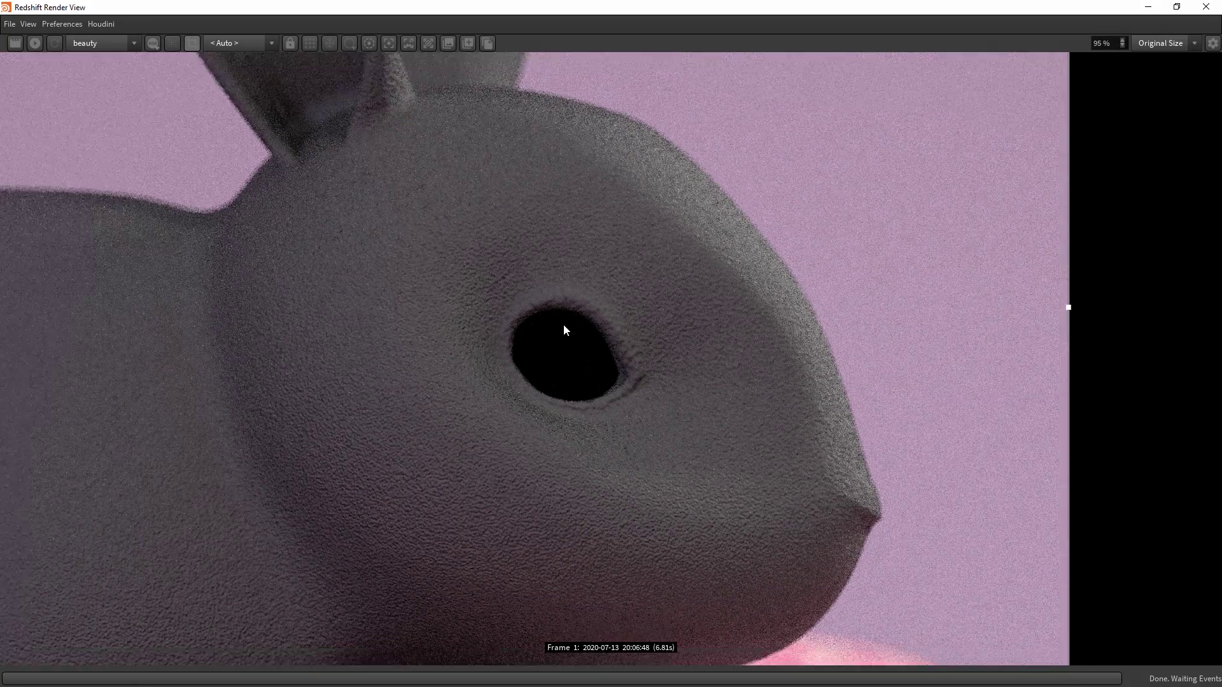
{"action": "left_click", "coordinate": [1206, 7]}
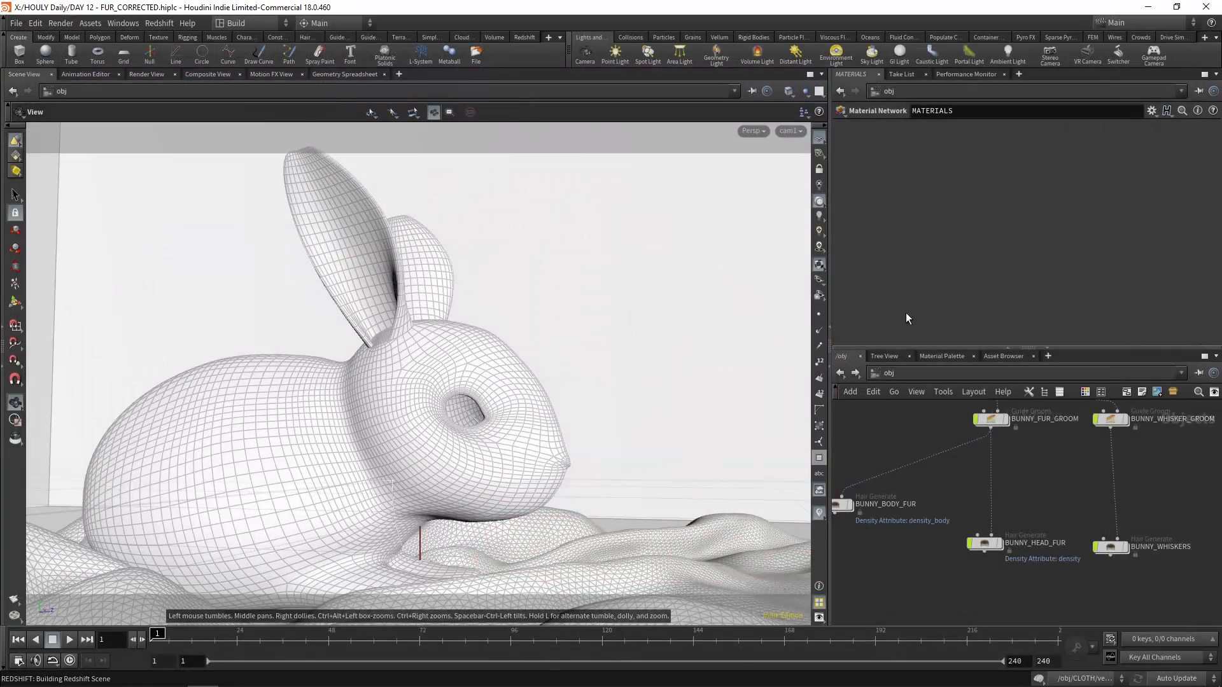
- Open the BUNNY_BODY network, compare the attribpaint1 eyelid paint with edit1, and return to the object level
{"action": "left_click", "coordinate": [891, 376]}
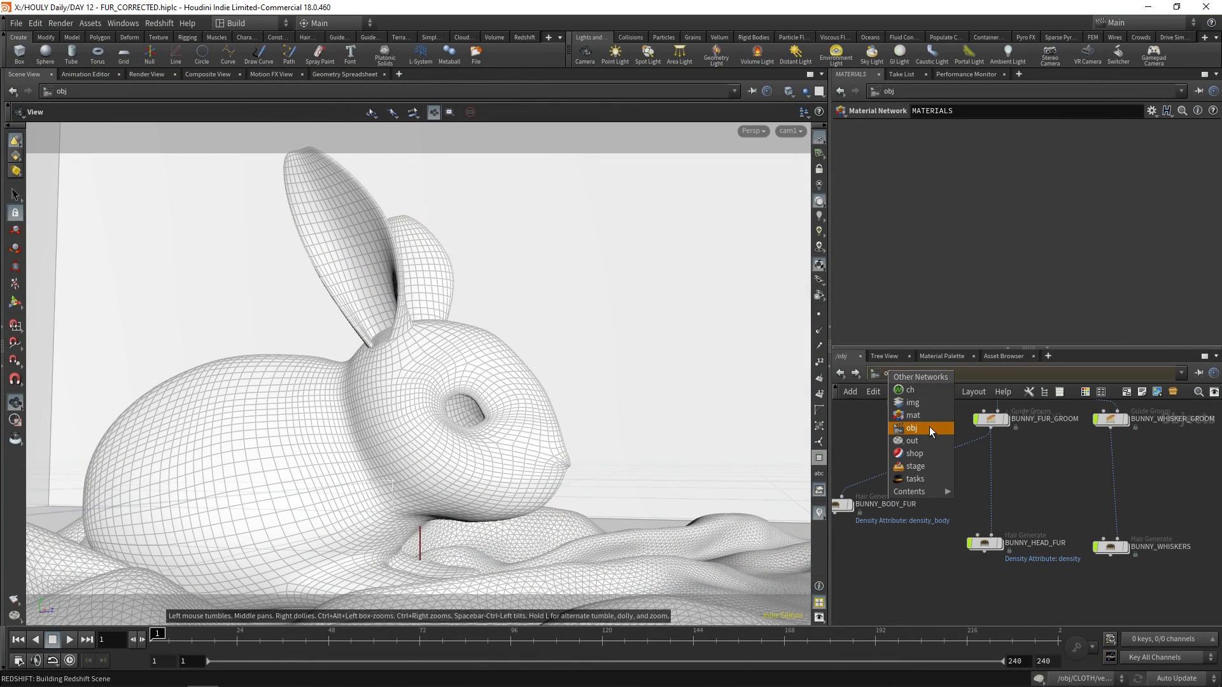
{"action": "left_click", "coordinate": [929, 428]}
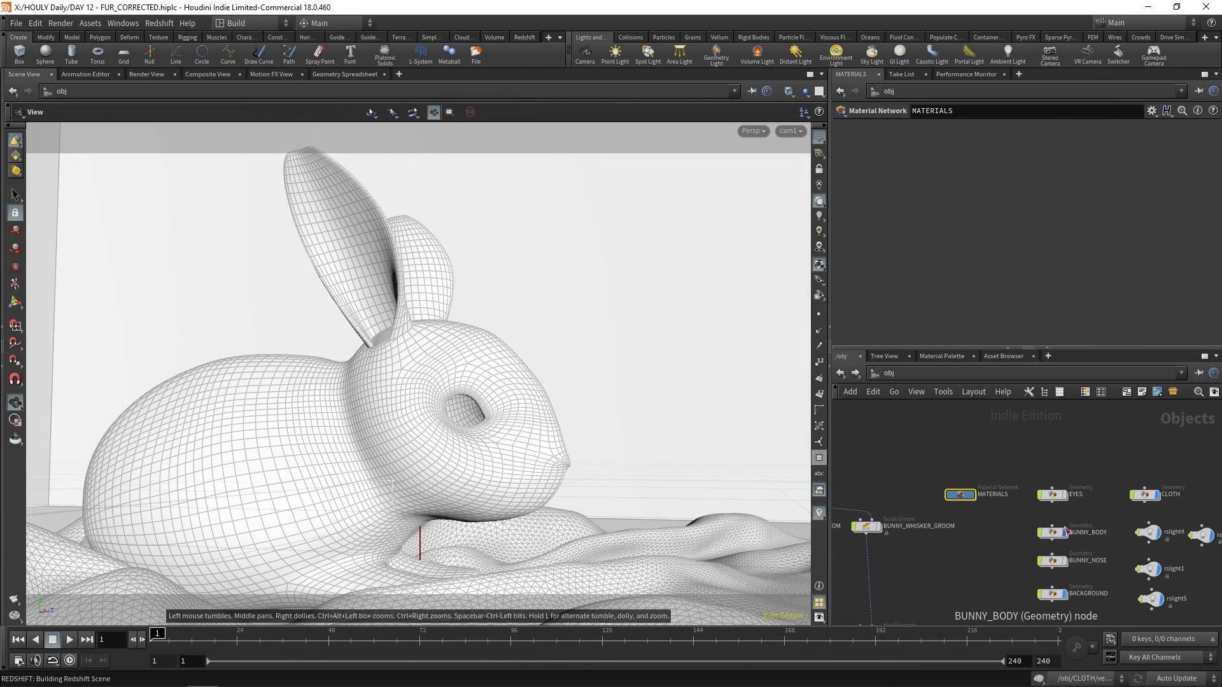
{"action": "double_click", "coordinate": [1063, 530]}
{"action": "left_click", "coordinate": [969, 473]}
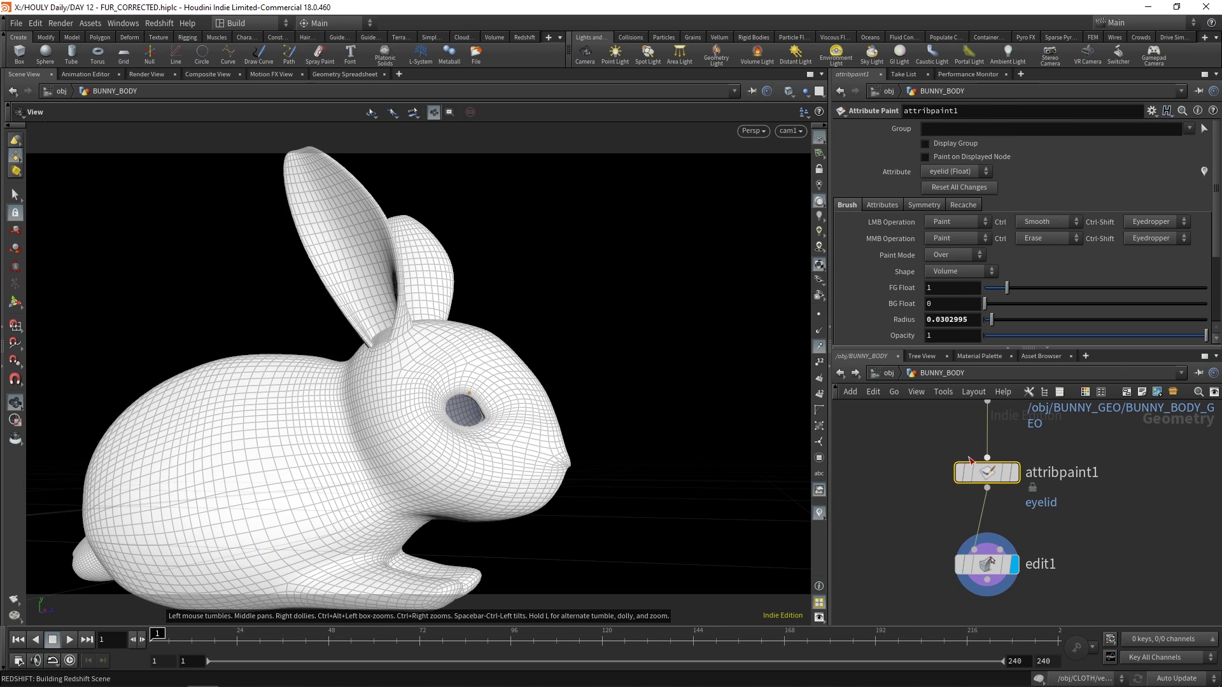
{"action": "left_click", "coordinate": [963, 553]}
{"action": "left_click", "coordinate": [1013, 473]}
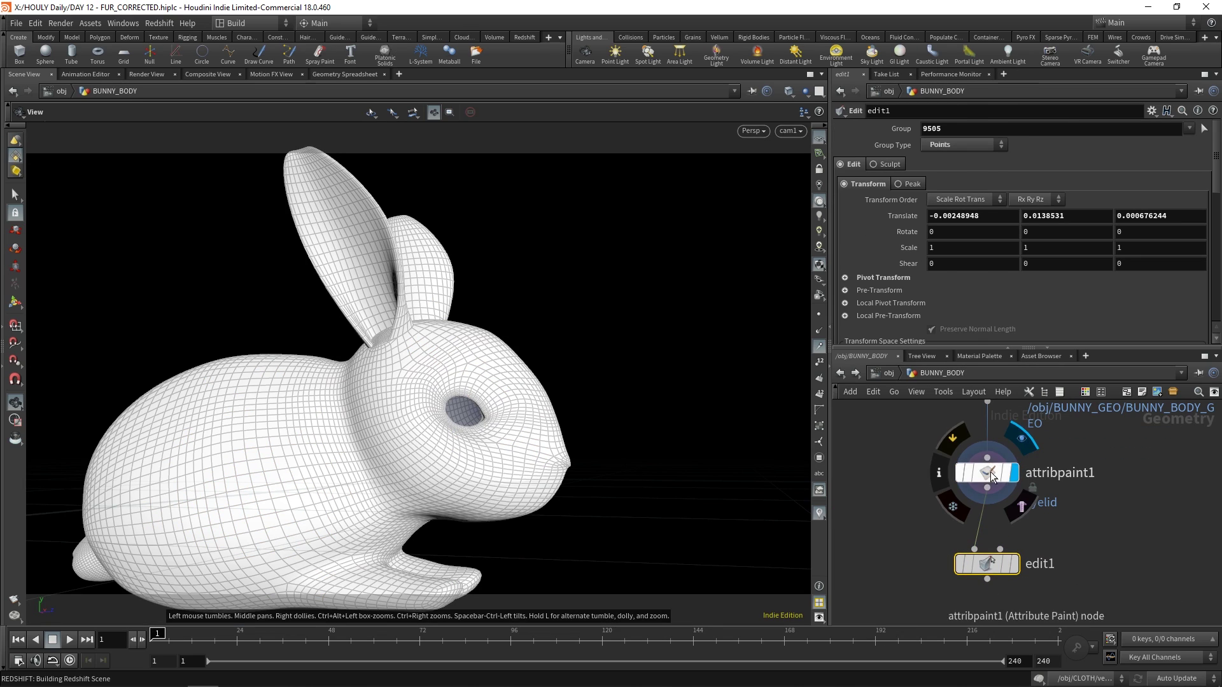
{"action": "left_click", "coordinate": [1015, 562]}
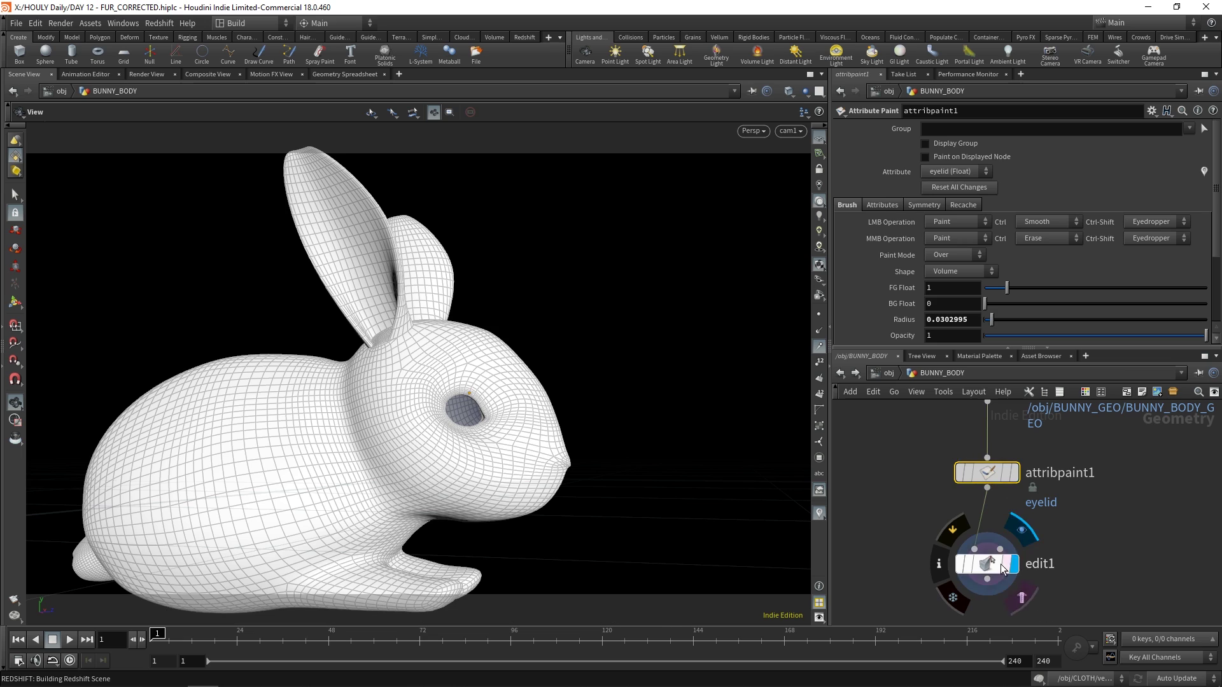
{"action": "left_click", "coordinate": [886, 376]}
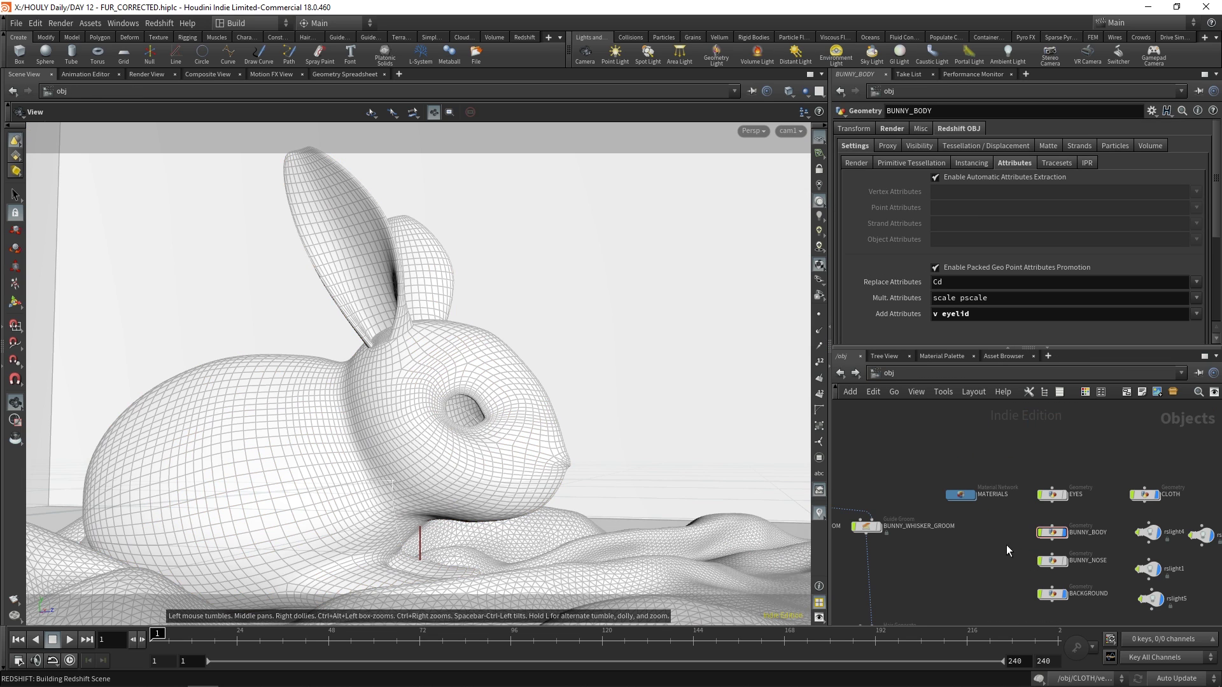
- Open the BUNNY_NOSE network and frame the finished nose geometry from the front
{"action": "middle_click_drag", "start_coordinate": [961, 523], "coordinate": [917, 508]}
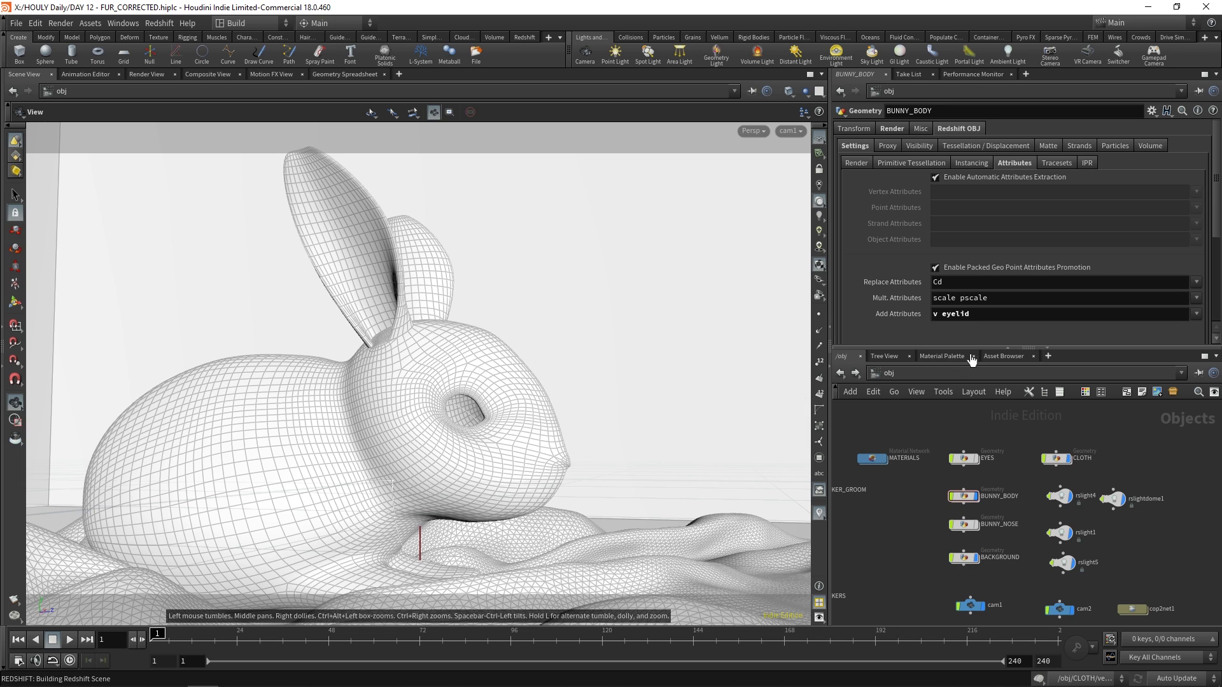
{"action": "left_click_drag", "start_coordinate": [280, 318], "coordinate": [255, 318]}
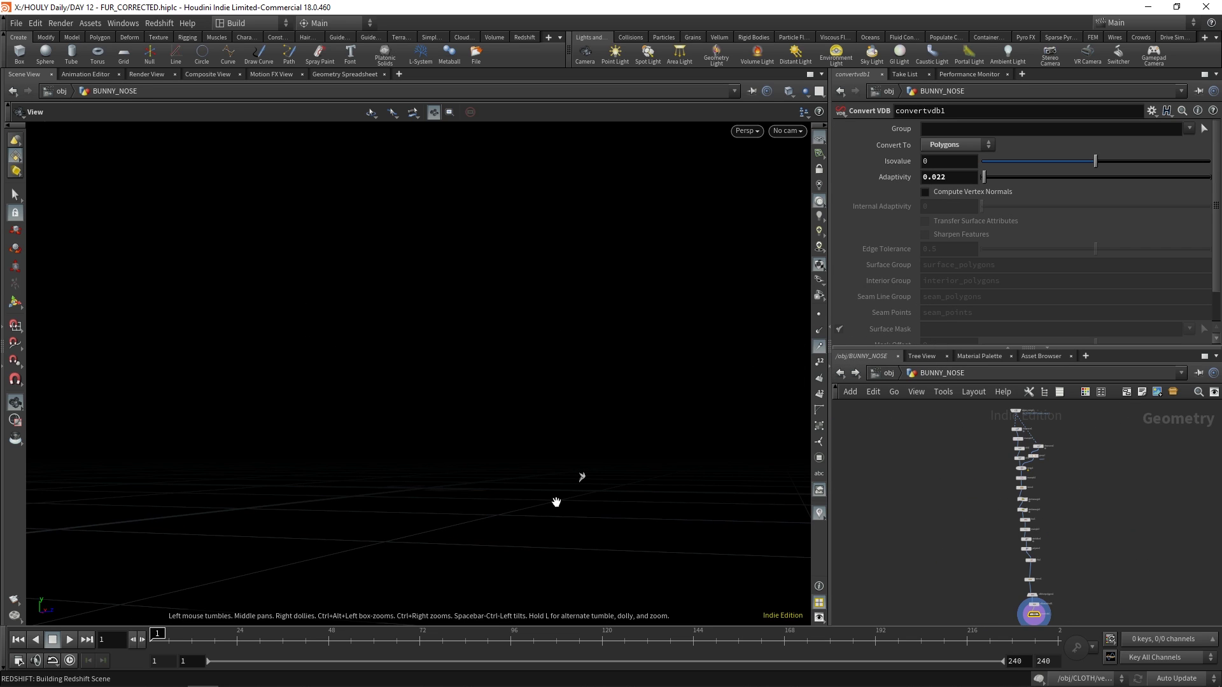
{"action": "key", "text": "g"}
{"action": "left_click_drag", "start_coordinate": [511, 479], "coordinate": [586, 356]}
{"action": "scroll", "coordinate": [1028, 473], "scroll_direction": "up", "scroll_amount": 5}
{"action": "scroll", "coordinate": [944, 479], "scroll_direction": "up", "scroll_amount": 2}
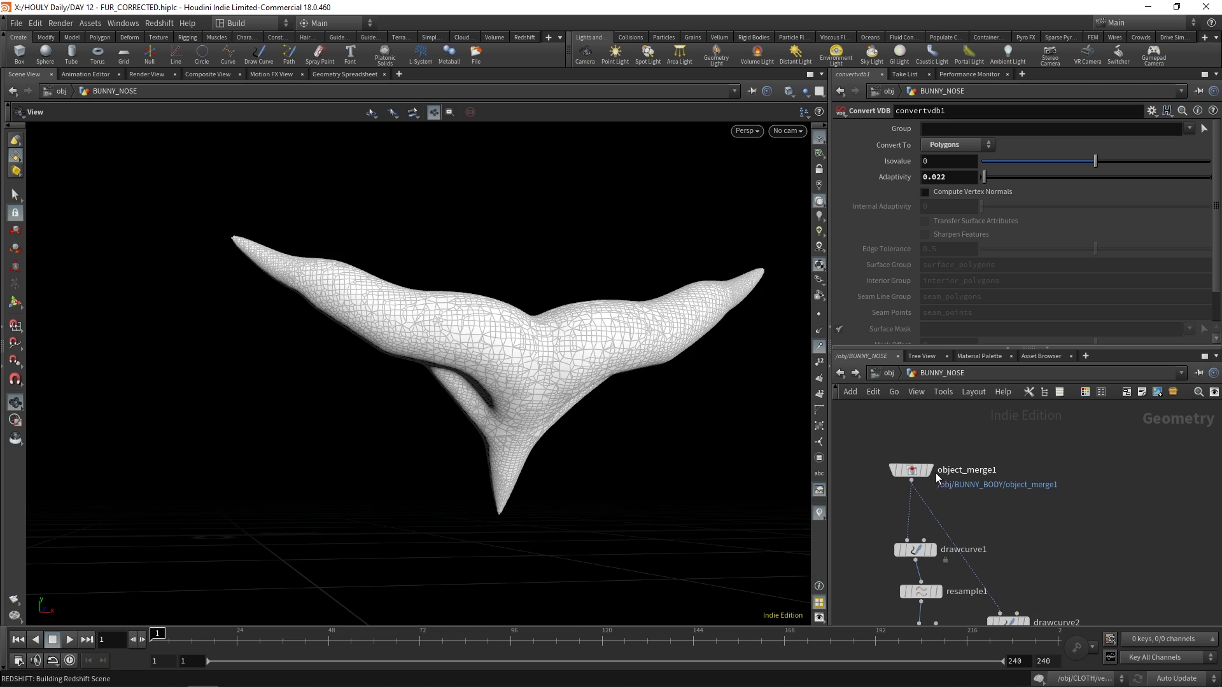
- Display object_merge1 and drawcurve1 in turn and select drawcurve1 to review the curve drawn on the bunny's nose
{"action": "left_click", "coordinate": [927, 469]}
{"action": "left_click", "coordinate": [933, 549]}
{"action": "left_click", "coordinate": [920, 553]}
{"action": "scroll", "coordinate": [919, 552], "scroll_direction": "down", "scroll_amount": 1}
{"action": "middle_click_drag", "start_coordinate": [1020, 592], "coordinate": [1014, 504]}
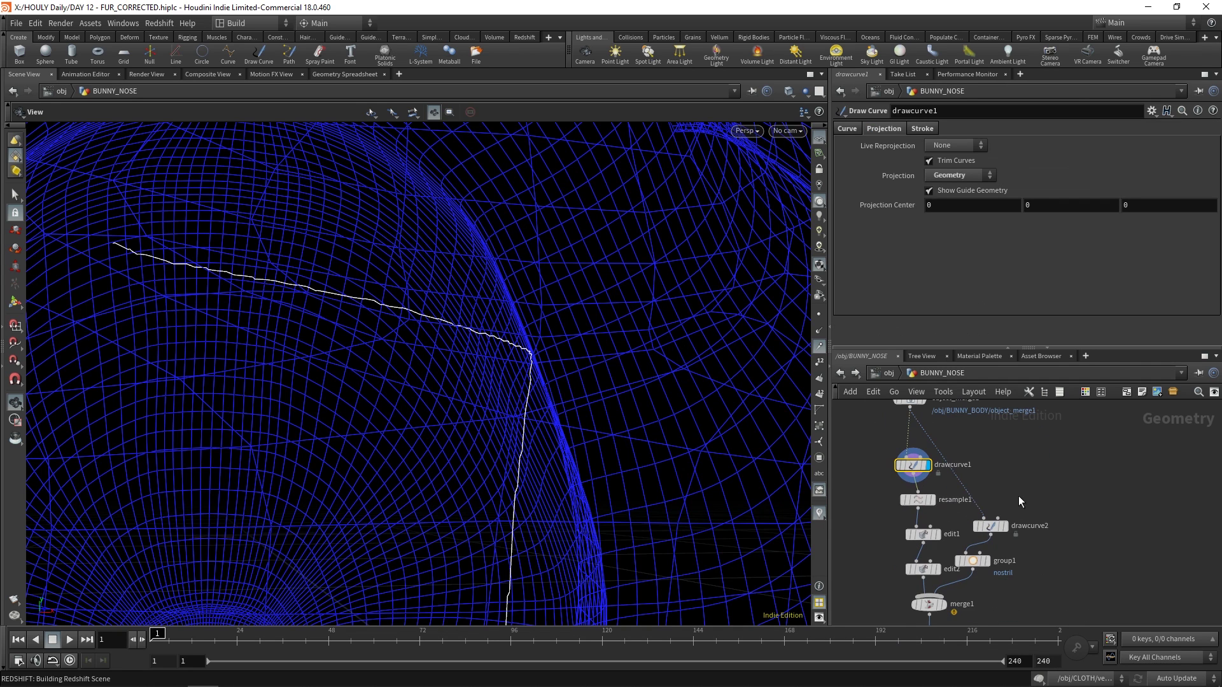
- Display and select merge1 to review the edited nose curve combined with the nostril curve
{"action": "middle_click_drag", "start_coordinate": [950, 623], "coordinate": [953, 572]}
{"action": "mouse_move", "coordinate": [873, 505]}
{"action": "middle_mouse_down"}
{"action": "mouse_move", "coordinate": [864, 465]}
{"action": "mouse_move", "coordinate": [882, 525]}
{"action": "middle_mouse_up"}
{"action": "middle_click_drag", "start_coordinate": [1024, 572], "coordinate": [1026, 530]}
{"action": "left_click", "coordinate": [956, 526]}
{"action": "left_click", "coordinate": [940, 526]}
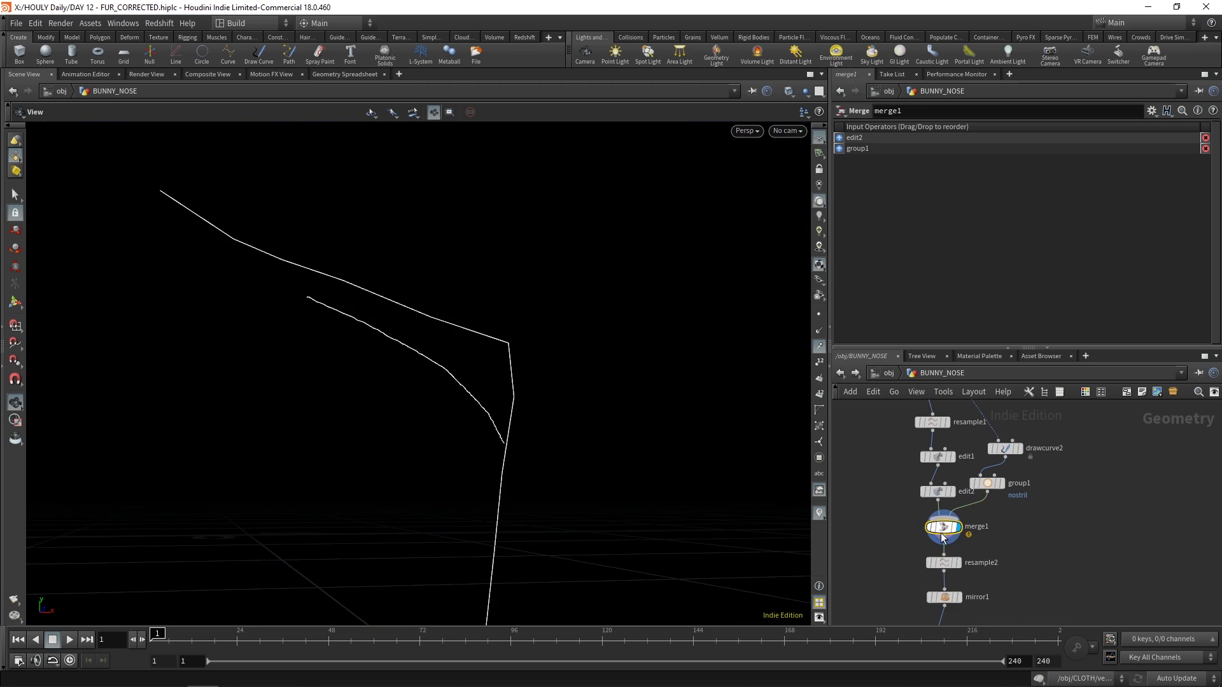
- Review the pscale code in attribwrangle2 and attribwrangle1, and display attribwrangle1's mirrored nose curves
{"action": "middle_click_drag", "start_coordinate": [1007, 576], "coordinate": [995, 509]}
{"action": "middle_click_drag", "start_coordinate": [984, 582], "coordinate": [972, 471]}
{"action": "scroll", "coordinate": [980, 497], "scroll_direction": "down", "scroll_amount": 2}
{"action": "middle_click_drag", "start_coordinate": [995, 513], "coordinate": [995, 518]}
{"action": "scroll", "coordinate": [961, 483], "scroll_direction": "up", "scroll_amount": 2}
{"action": "left_click", "coordinate": [916, 454]}
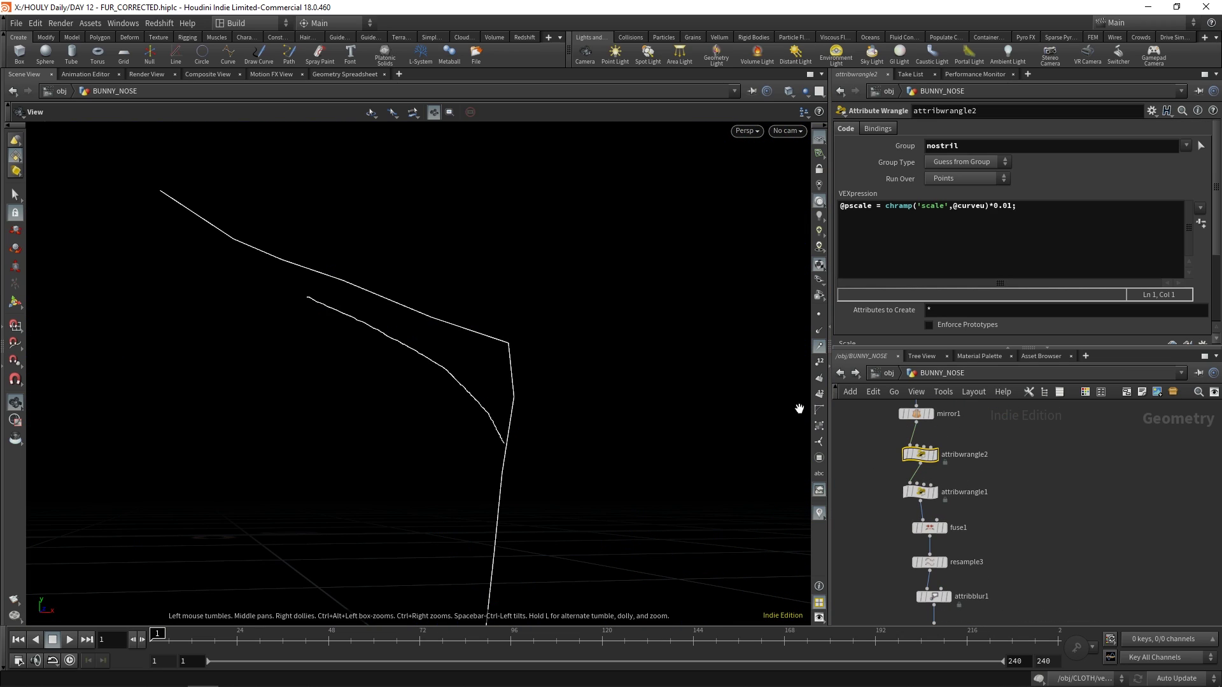
{"action": "left_click", "coordinate": [933, 492]}
{"action": "left_click_drag", "start_coordinate": [467, 423], "coordinate": [491, 424]}
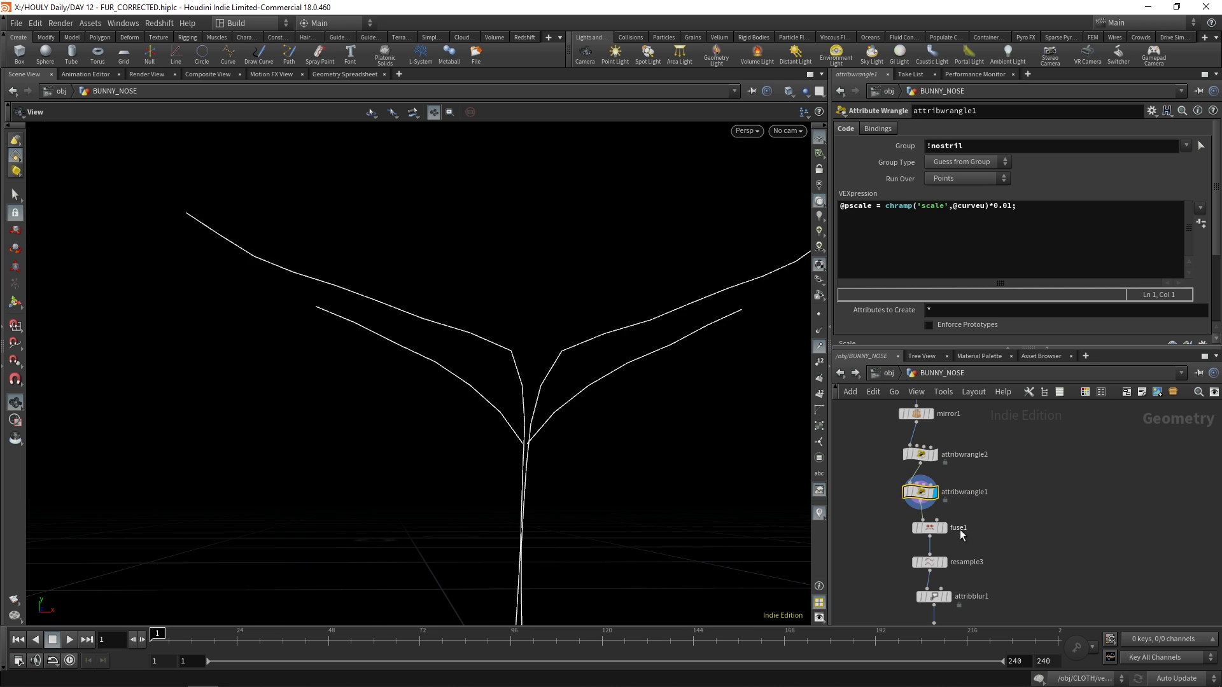
- Display fuse1, resample3, attribblur1 and polywire1 in turn to follow how the nose curves become tubes
{"action": "scroll", "coordinate": [953, 533], "scroll_direction": "up", "scroll_amount": 1}
{"action": "middle_click_drag", "start_coordinate": [949, 532], "coordinate": [939, 487]}
{"action": "left_click", "coordinate": [937, 485]}
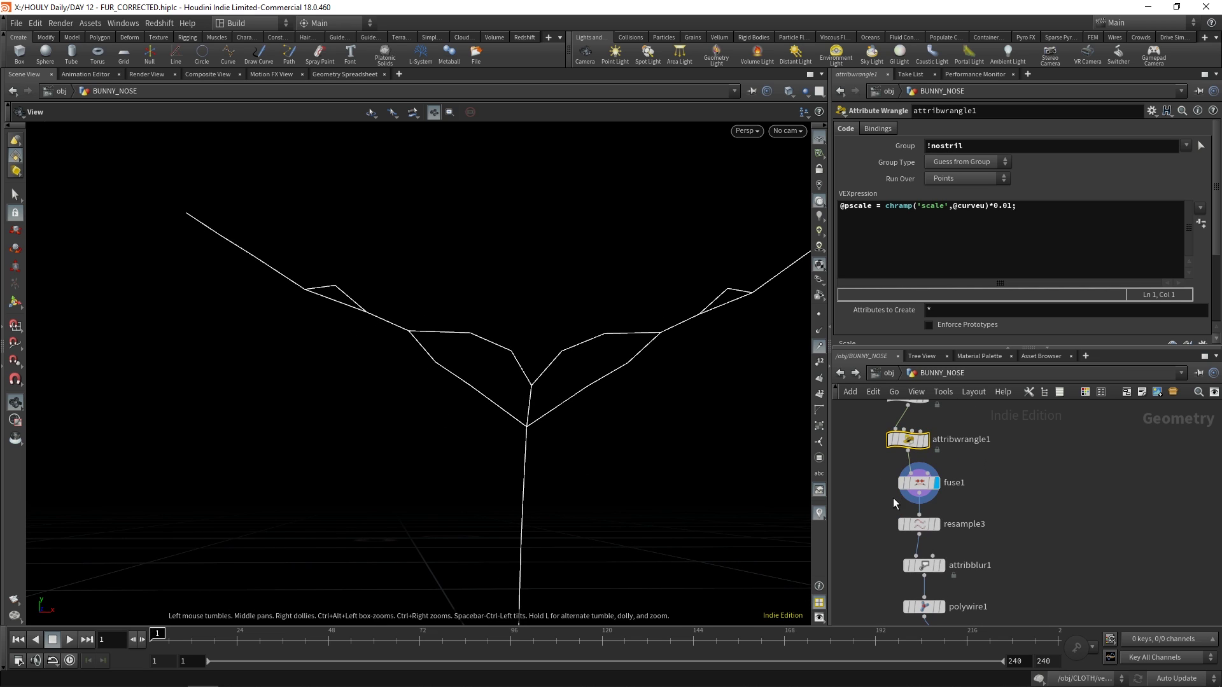
{"action": "left_click", "coordinate": [936, 523]}
{"action": "middle_click_drag", "start_coordinate": [965, 542], "coordinate": [958, 504]}
{"action": "left_click", "coordinate": [939, 527]}
{"action": "middle_click_drag", "start_coordinate": [973, 569], "coordinate": [948, 500]}
{"action": "left_click", "coordinate": [927, 526]}
{"action": "left_click_drag", "start_coordinate": [546, 438], "coordinate": [604, 433]}
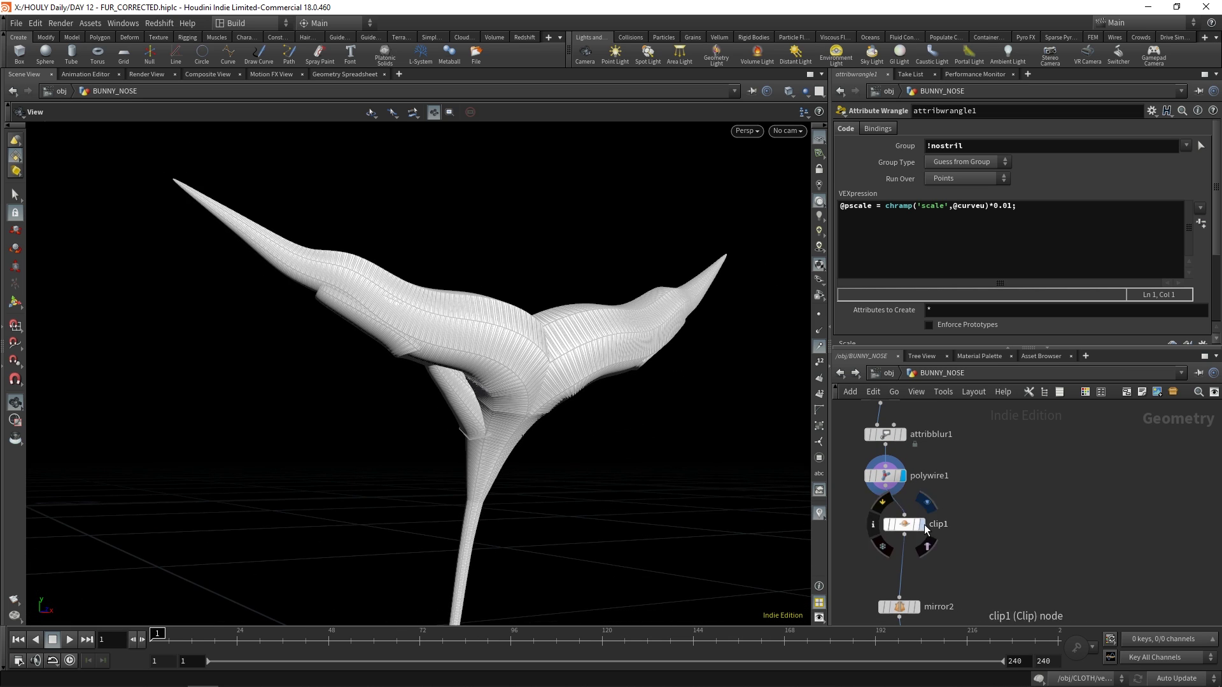
- Display clip1, mirror2, vdbfrompolygons1 and vdbsmoothsdf1 in turn to review the smoothed VDB nose shape
{"action": "left_click", "coordinate": [923, 525]}
{"action": "middle_click_drag", "start_coordinate": [947, 577], "coordinate": [945, 487]}
{"action": "left_click", "coordinate": [902, 516]}
{"action": "middle_click_drag", "start_coordinate": [945, 560], "coordinate": [933, 505]}
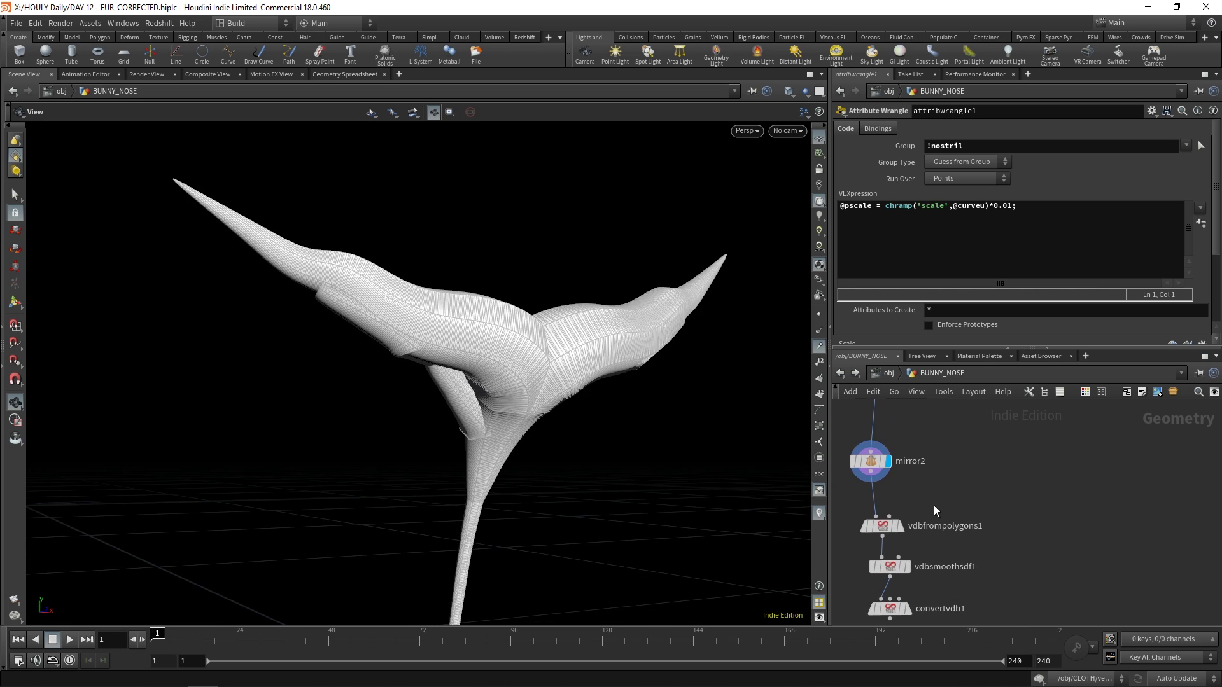
{"action": "left_click", "coordinate": [900, 527]}
{"action": "left_click", "coordinate": [906, 566]}
{"action": "left_click_drag", "start_coordinate": [560, 420], "coordinate": [605, 456]}
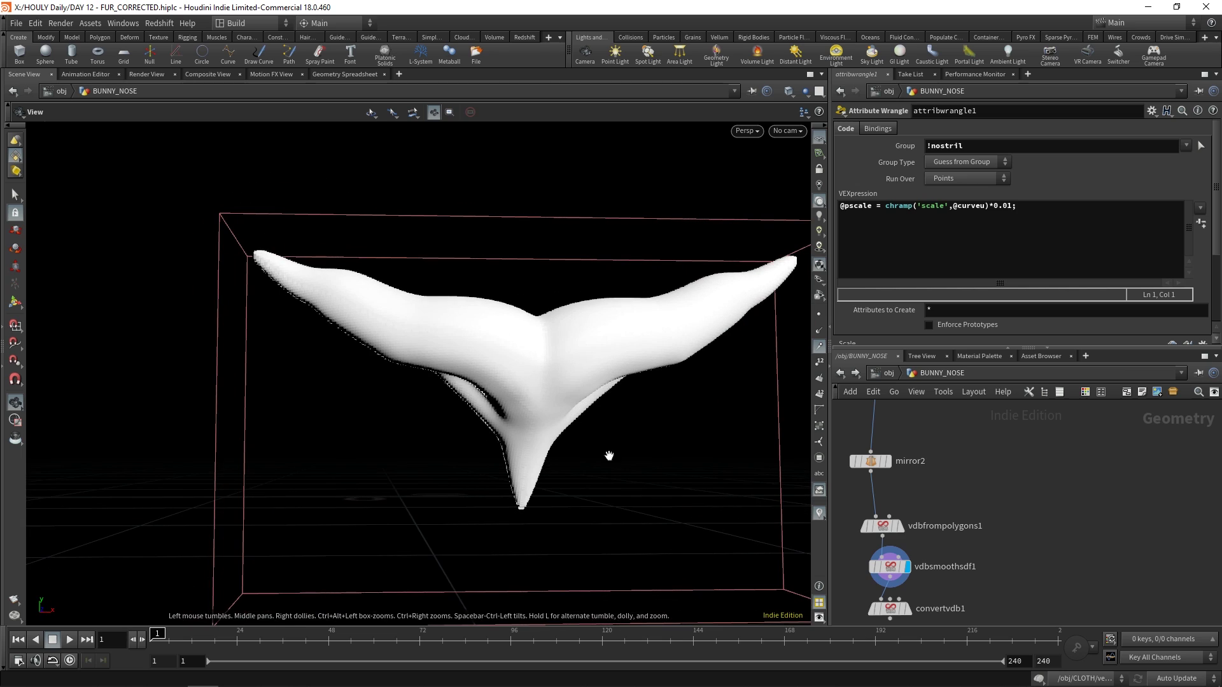
- Display convertvdb1's final nose mesh, return to the object level and frame the whole bunny
{"action": "left_click", "coordinate": [908, 613]}
{"action": "left_click_drag", "start_coordinate": [518, 422], "coordinate": [540, 454]}
{"action": "left_click", "coordinate": [889, 372]}
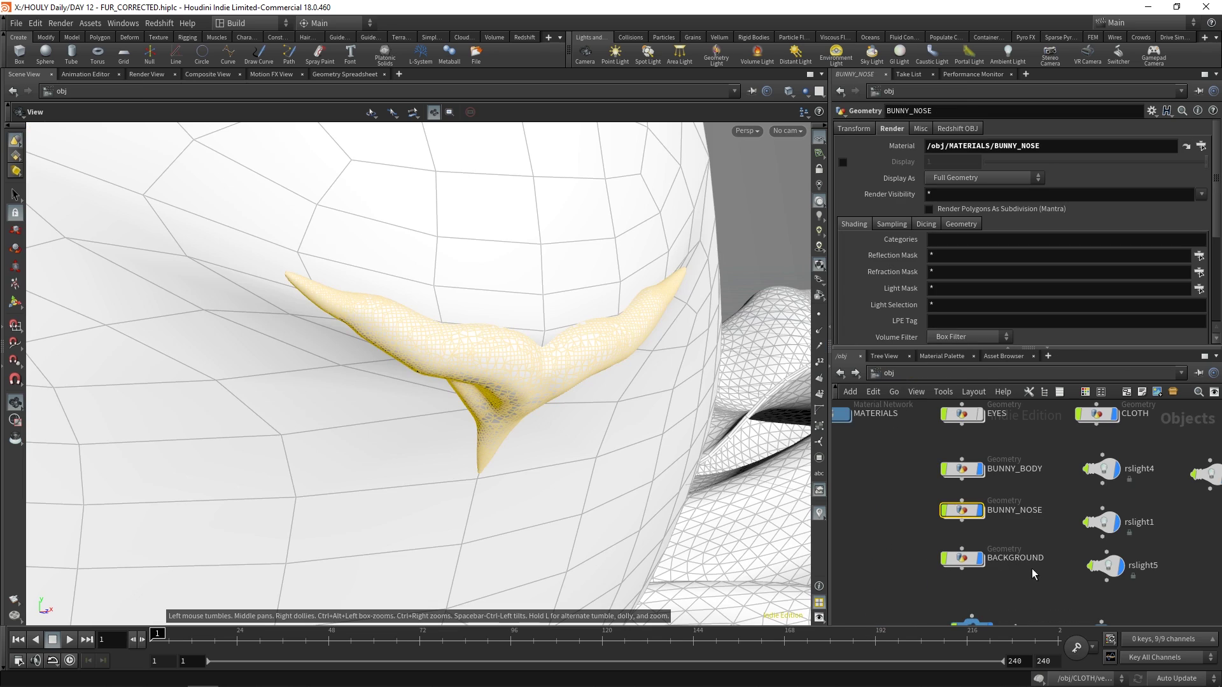
{"action": "left_click", "coordinate": [1032, 573]}
{"action": "left_click_drag", "start_coordinate": [617, 344], "coordinate": [552, 406]}
{"action": "key", "text": "g"}
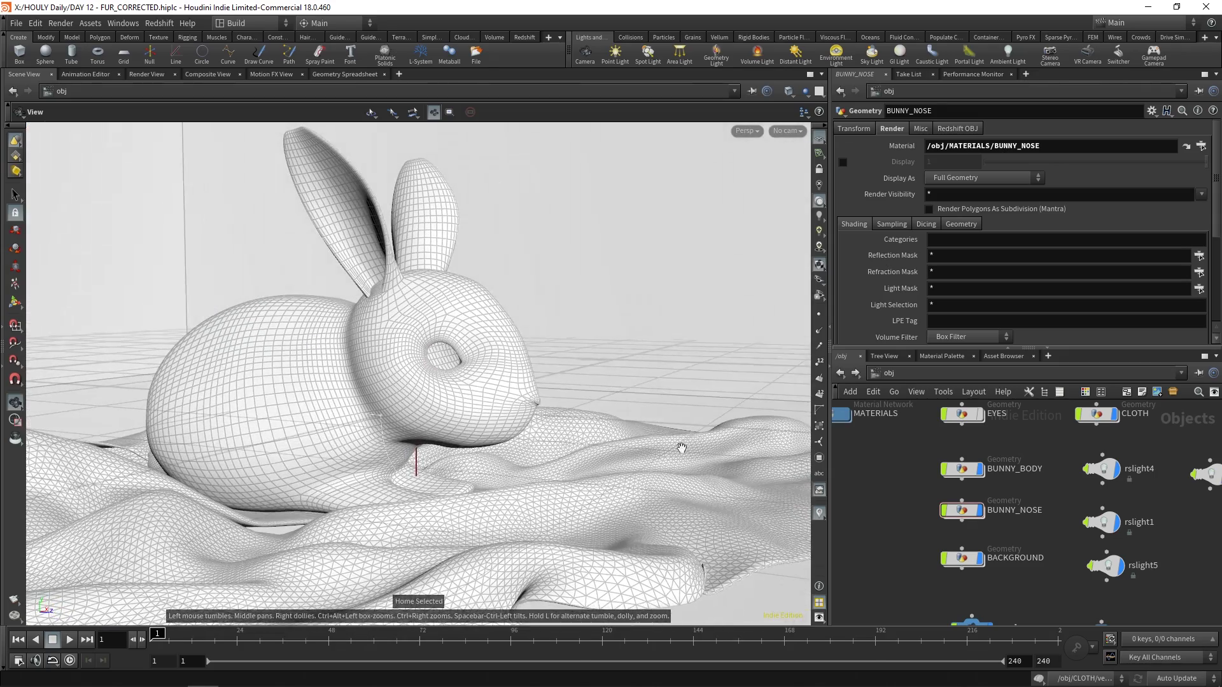
- Open the BUNNY_EYES material inside the MATERIALS network and select its Material1 node
{"action": "middle_click_drag", "start_coordinate": [1023, 425], "coordinate": [1091, 453]}
{"action": "left_click", "coordinate": [1048, 442]}
{"action": "double_click", "coordinate": [888, 444]}
{"action": "middle_click_drag", "start_coordinate": [961, 471], "coordinate": [962, 477]}
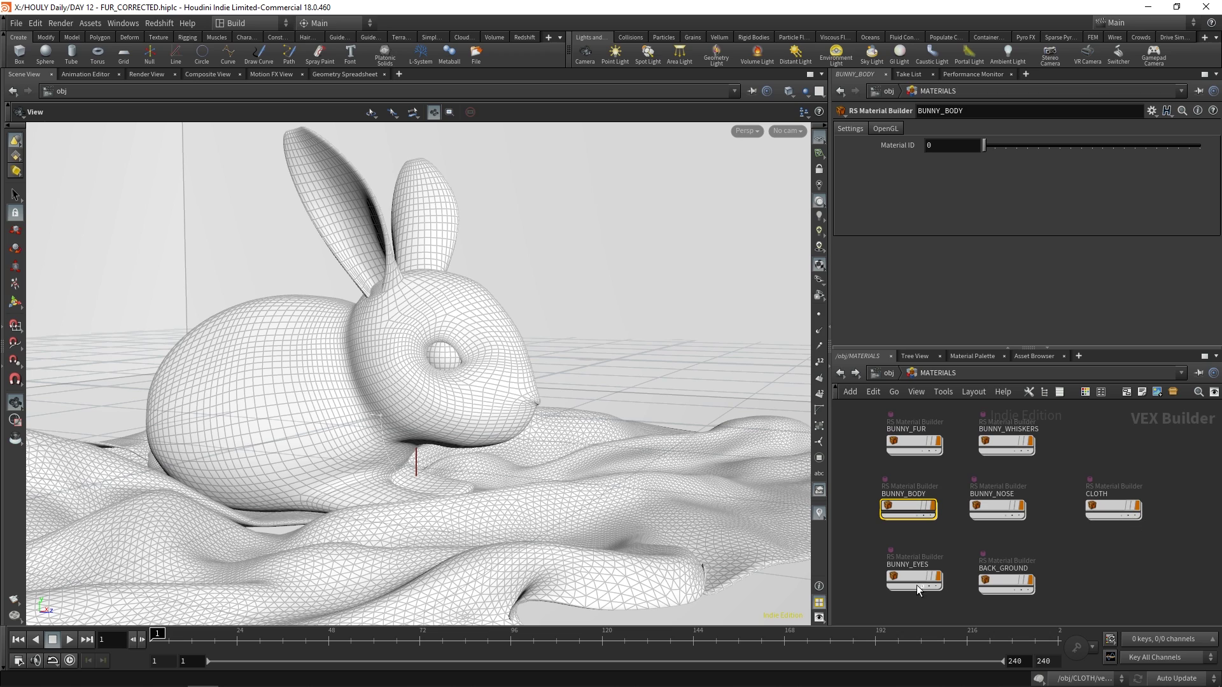
{"action": "double_click", "coordinate": [916, 584]}
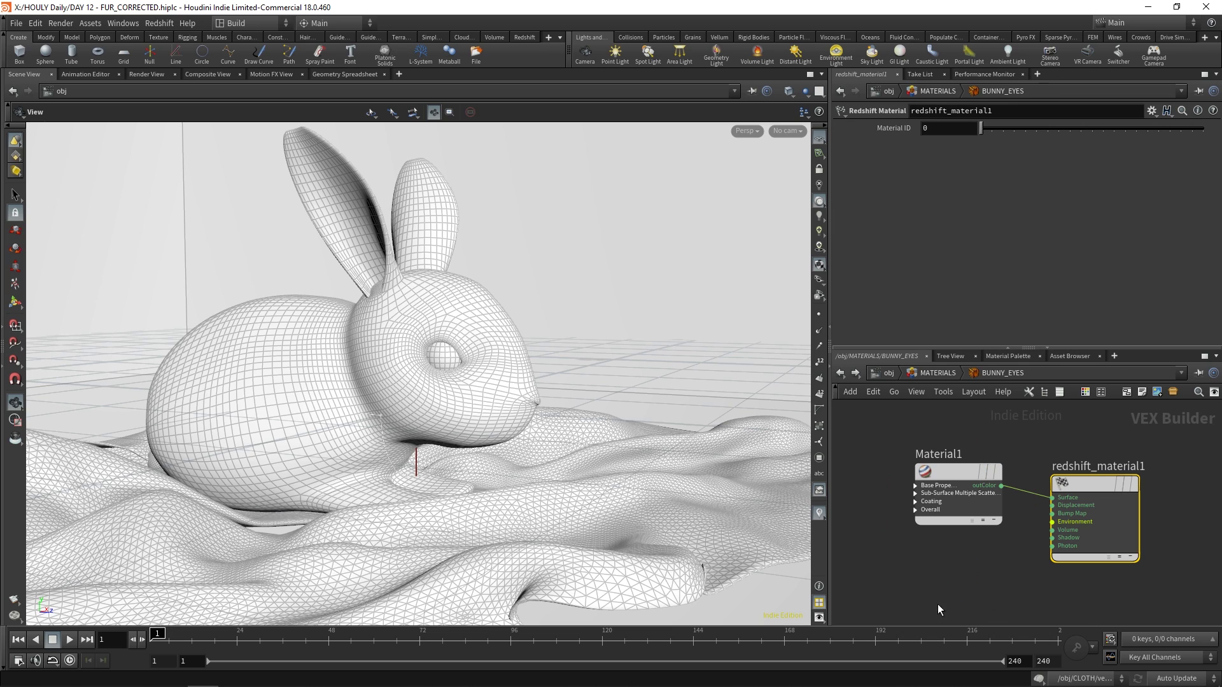
{"action": "left_click", "coordinate": [953, 478]}
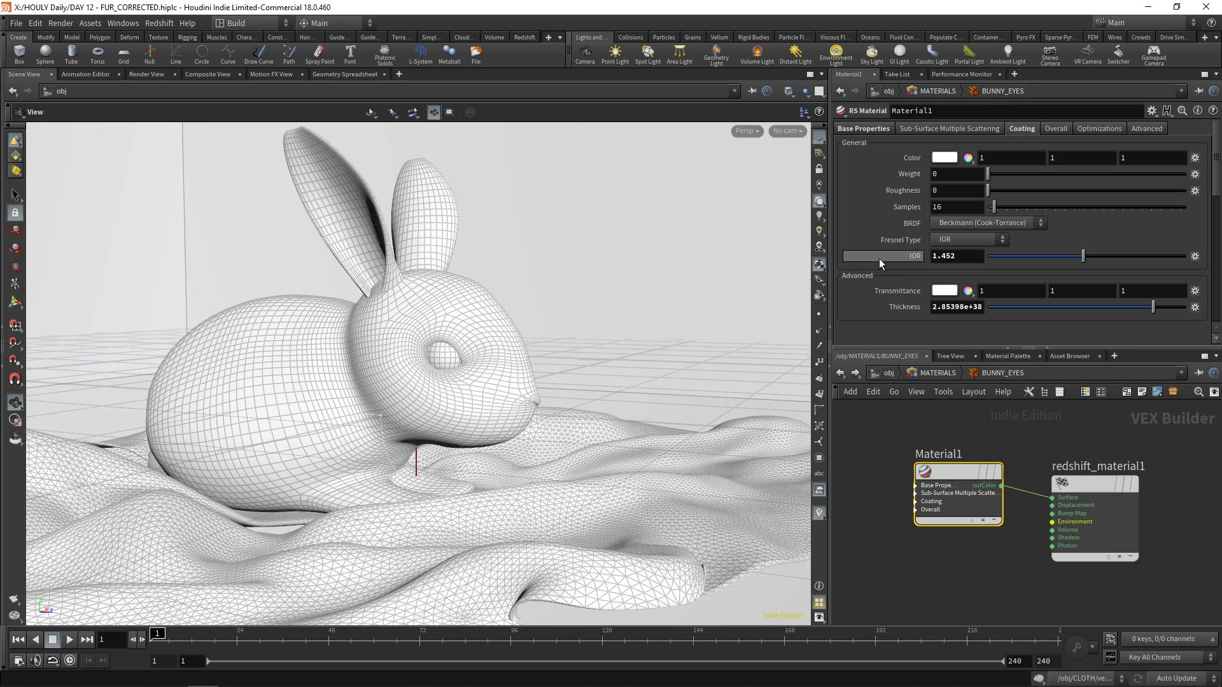
- Review Material1's base properties for the eyes, from the diffuse and reflection settings down to sub-surface
{"action": "left_click", "coordinate": [865, 128]}
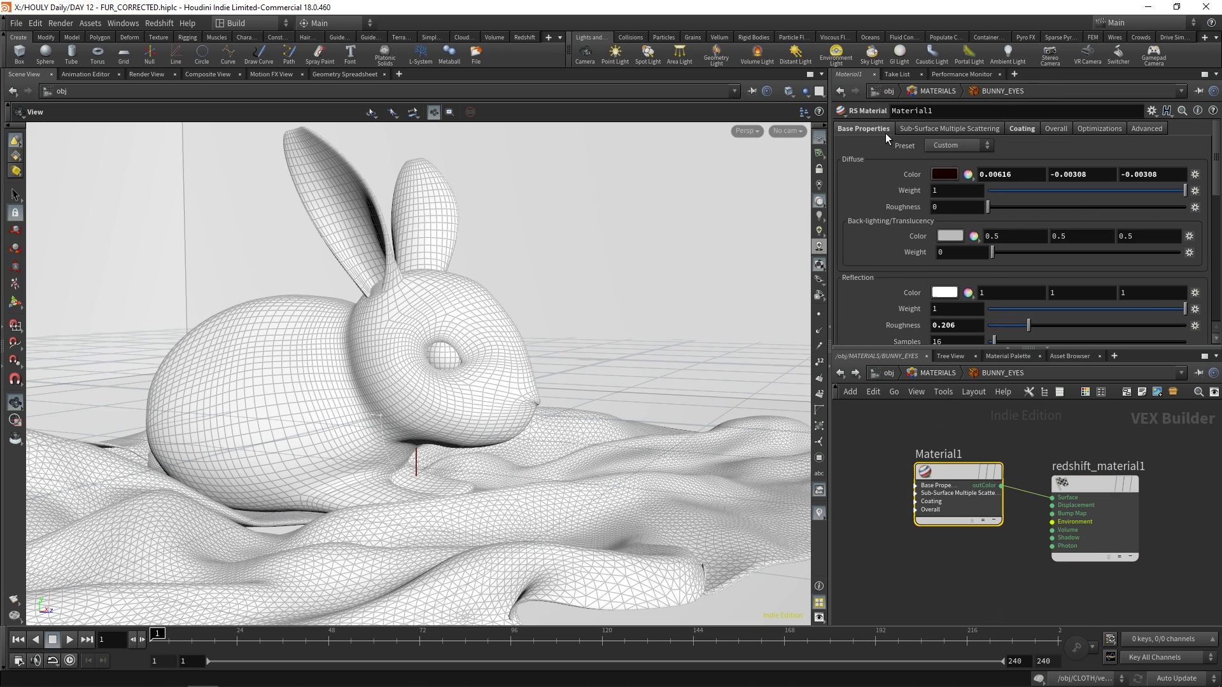
{"action": "scroll", "coordinate": [887, 297], "scroll_direction": "down", "scroll_amount": 5}
{"action": "scroll", "coordinate": [887, 293], "scroll_direction": "up", "scroll_amount": 5}
{"action": "scroll", "coordinate": [929, 280], "scroll_direction": "down", "scroll_amount": 1}
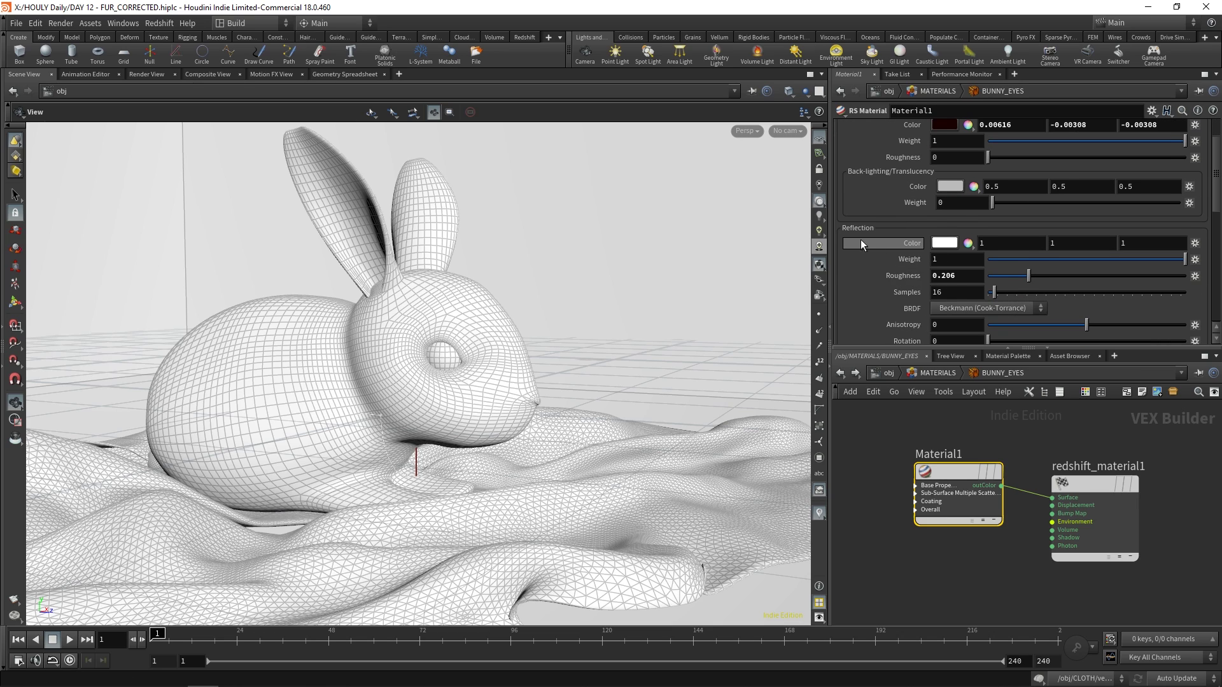
{"action": "scroll", "coordinate": [867, 245], "scroll_direction": "down", "scroll_amount": 5}
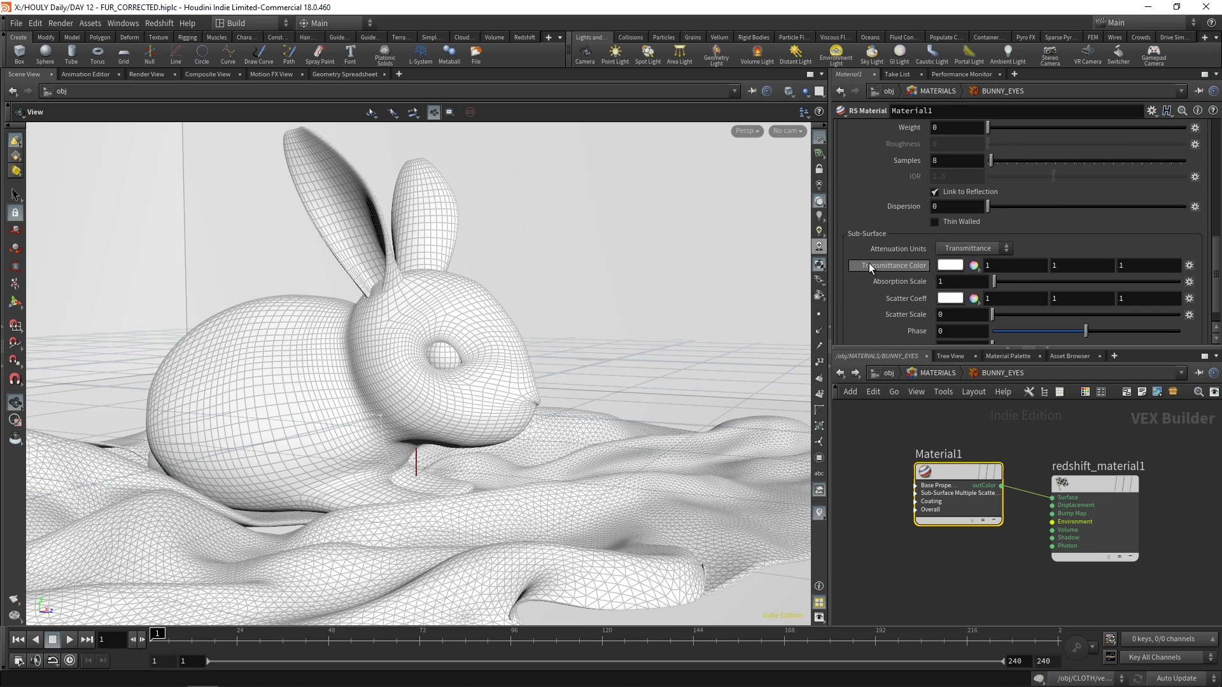
{"action": "scroll", "coordinate": [869, 267], "scroll_direction": "up", "scroll_amount": 7}
- Go back to the object level, preview the bunny's eye in the Redshift Render View and close the render window
{"action": "left_click", "coordinate": [888, 89]}
{"action": "middle_click_drag", "start_coordinate": [949, 514], "coordinate": [939, 504]}
{"action": "key", "text": "alt+Tab"}
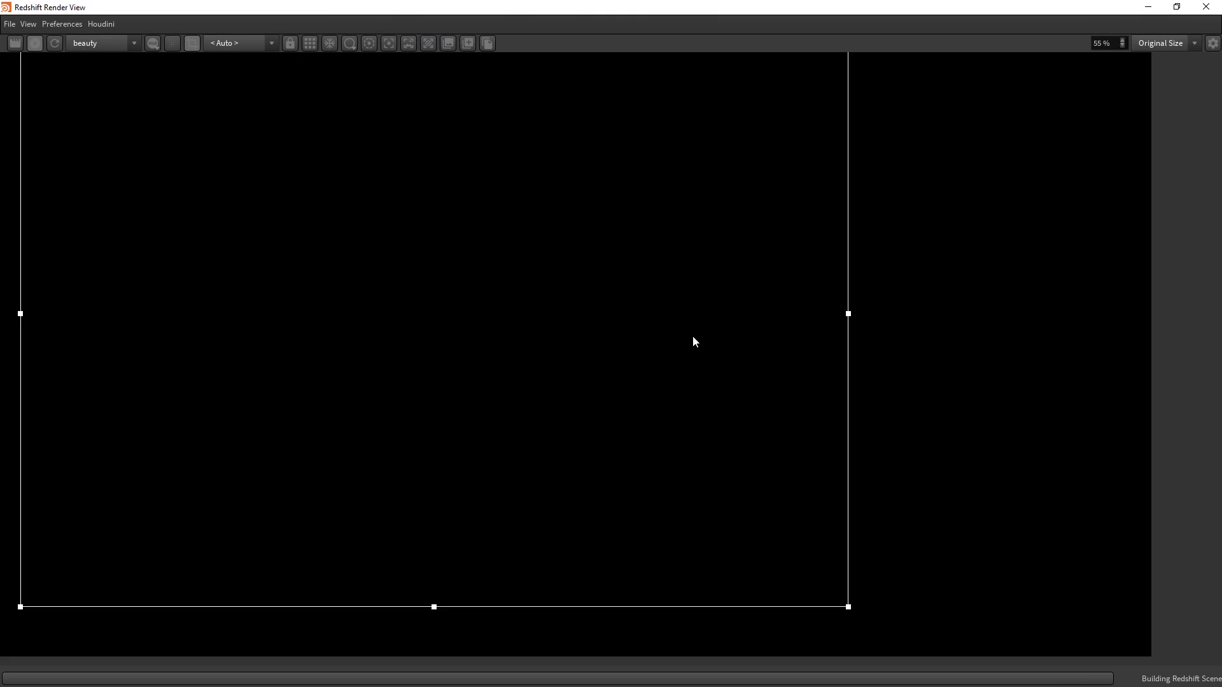
{"action": "scroll", "coordinate": [541, 425], "scroll_direction": "up", "scroll_amount": 1}
{"action": "scroll", "coordinate": [741, 381], "scroll_direction": "down", "scroll_amount": 2}
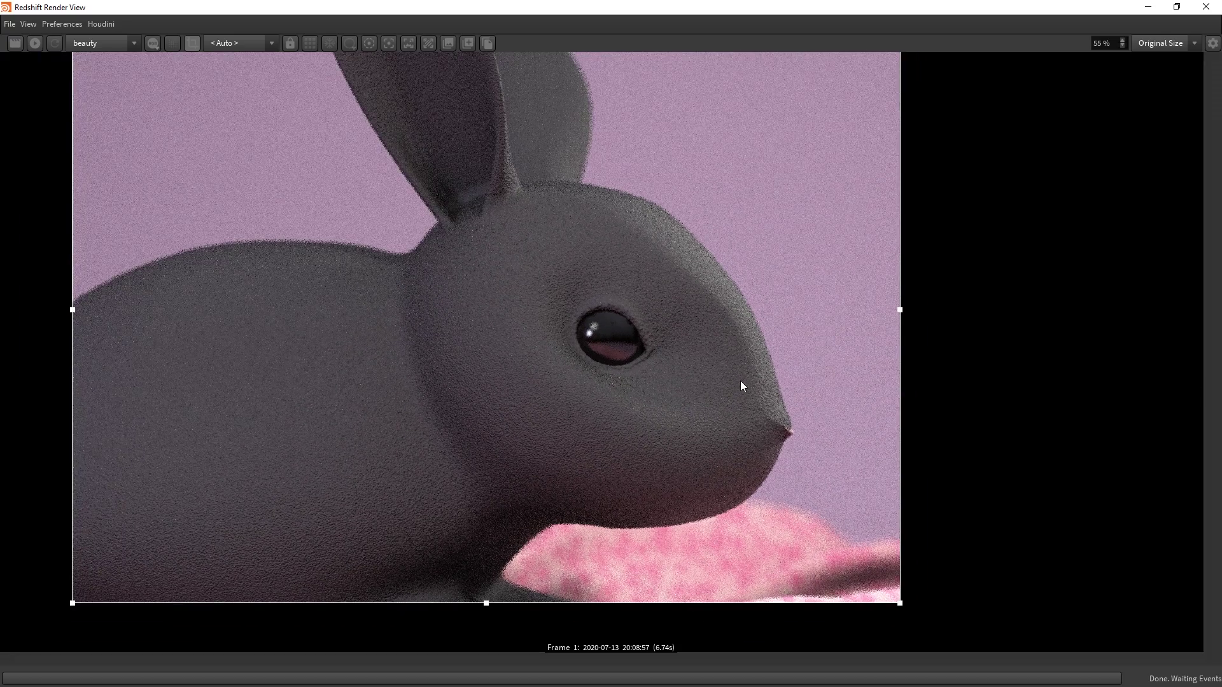
{"action": "left_click", "coordinate": [1205, 10]}
- Open the CLOTH object's network and inspect the cached cloth mesh from another angle
{"action": "middle_click_drag", "start_coordinate": [1149, 427], "coordinate": [1043, 420]}
{"action": "double_click", "coordinate": [1042, 418]}
{"action": "left_click_drag", "start_coordinate": [789, 331], "coordinate": [779, 325]}
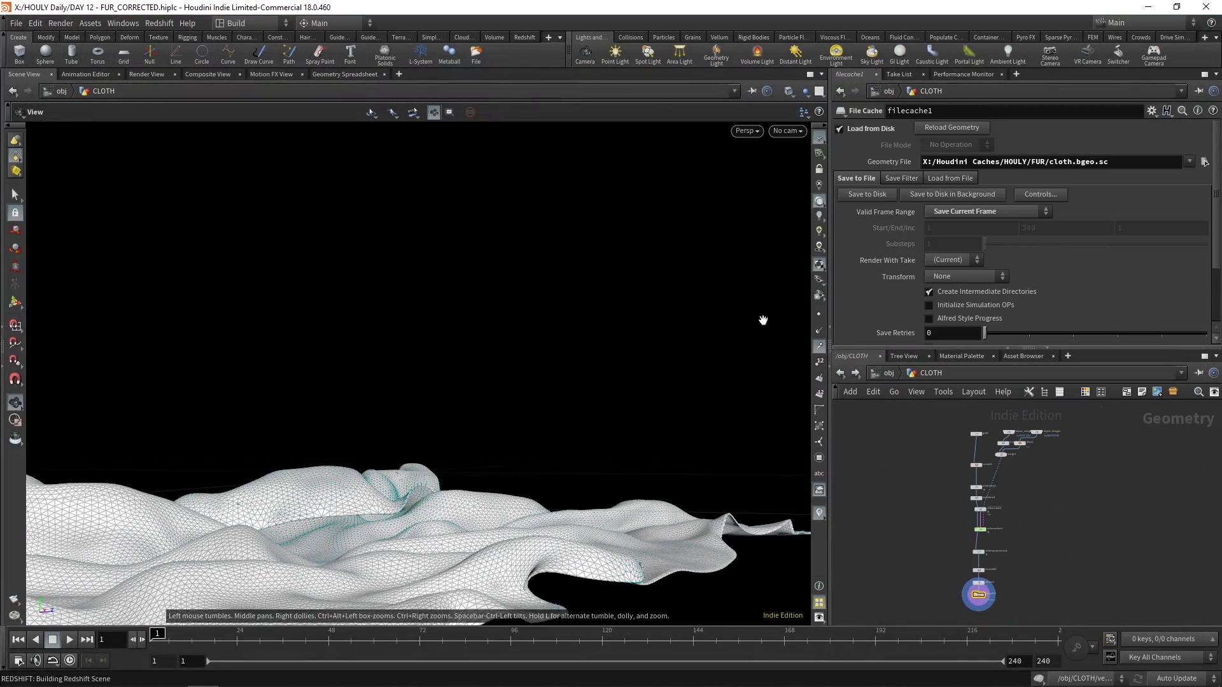
{"action": "left_click_drag", "start_coordinate": [382, 496], "coordinate": [509, 436]}
{"action": "scroll", "coordinate": [510, 437], "scroll_direction": "up", "scroll_amount": 3}
{"action": "scroll", "coordinate": [1094, 508], "scroll_direction": "up", "scroll_amount": 4}
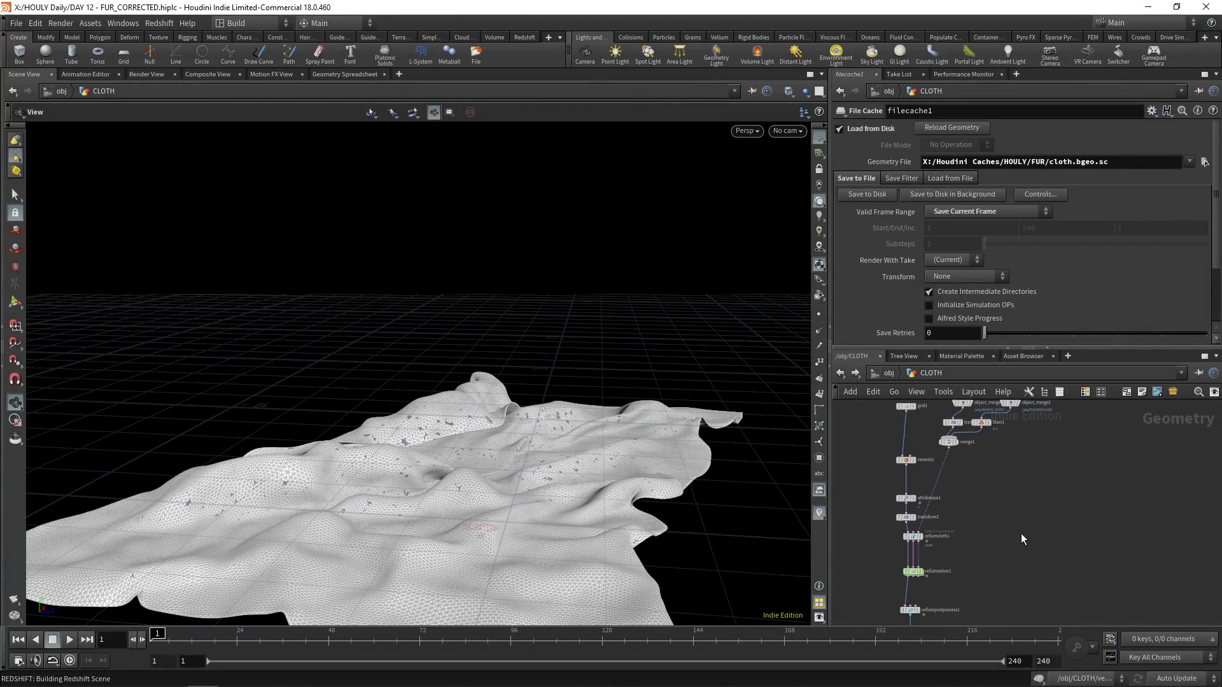
- Display remesh1 and attribnoise1 in turn to review how the cloth grid is remeshed and prepared
{"action": "middle_click_drag", "start_coordinate": [906, 459], "coordinate": [967, 543]}
{"action": "left_click", "coordinate": [961, 535]}
{"action": "left_click", "coordinate": [951, 535]}
{"action": "scroll", "coordinate": [628, 409], "scroll_direction": "down", "scroll_amount": 3}
{"action": "scroll", "coordinate": [1011, 552], "scroll_direction": "down", "scroll_amount": 2}
{"action": "scroll", "coordinate": [1012, 553], "scroll_direction": "up", "scroll_amount": 3}
{"action": "left_click", "coordinate": [938, 543]}
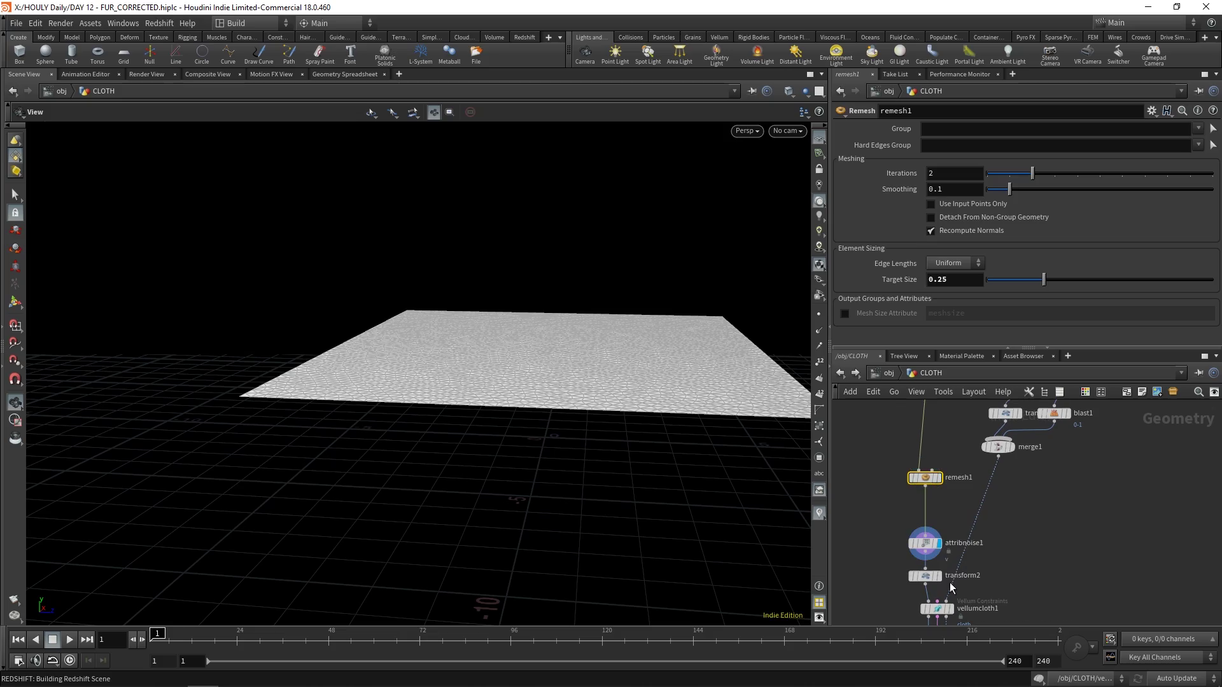
- Display and select transform2 to examine the cloth sheet's translation and rotation, framing it in the view
{"action": "left_click", "coordinate": [937, 576]}
{"action": "left_click", "coordinate": [925, 576]}
{"action": "scroll", "coordinate": [513, 298], "scroll_direction": "down", "scroll_amount": 3}
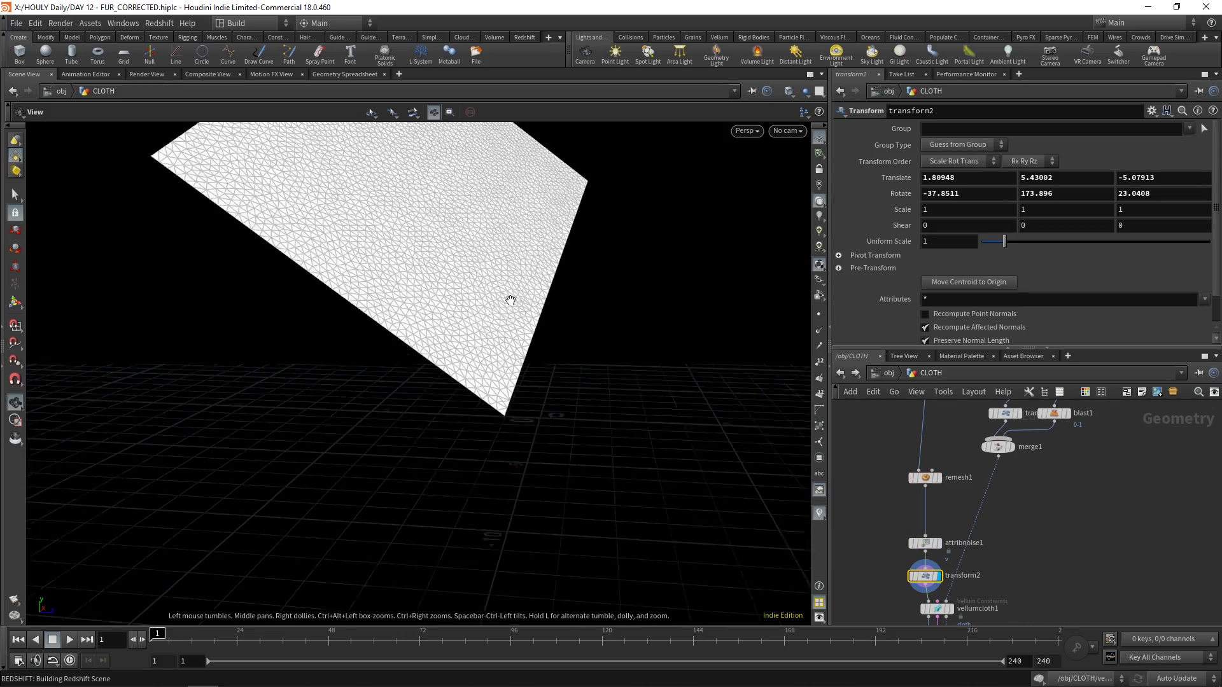
{"action": "middle_click_drag", "start_coordinate": [509, 272], "coordinate": [518, 296]}
{"action": "left_click_drag", "start_coordinate": [518, 296], "coordinate": [496, 322]}
{"action": "key", "text": "g"}
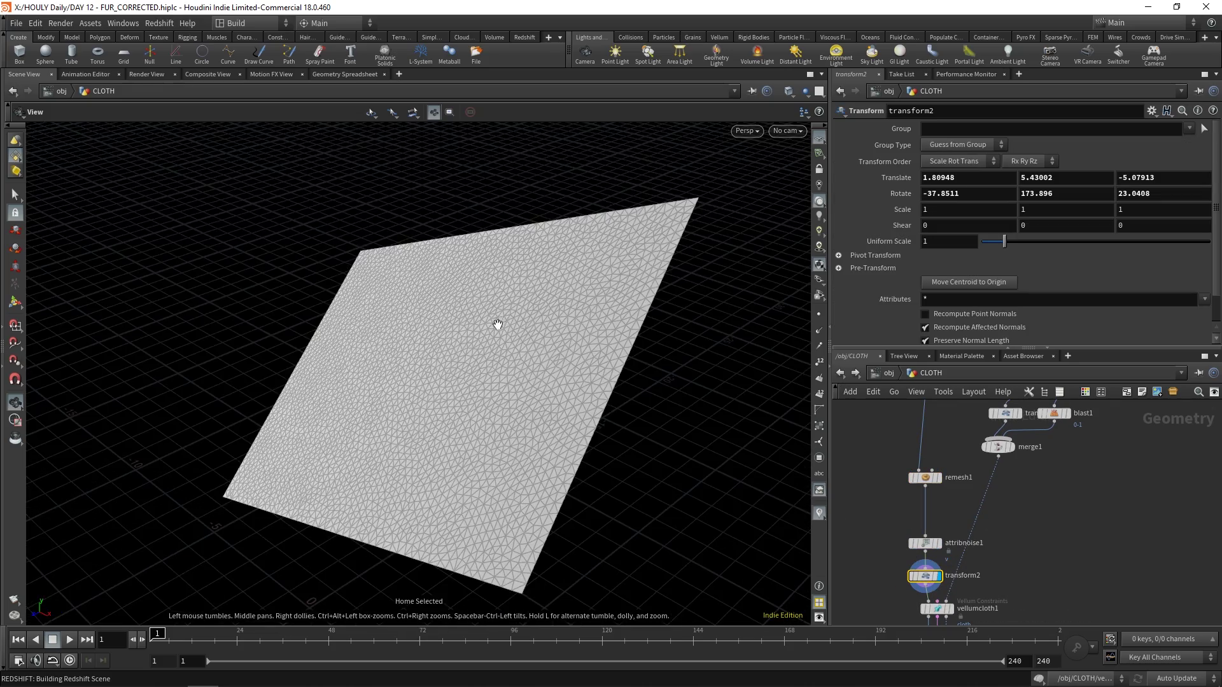
- Display blast1 to examine the floor plane taken from the background geometry
{"action": "left_click_drag", "start_coordinate": [649, 311], "coordinate": [529, 363]}
{"action": "scroll", "coordinate": [529, 362], "scroll_direction": "down", "scroll_amount": 5}
{"action": "middle_click_drag", "start_coordinate": [529, 362], "coordinate": [548, 294]}
{"action": "middle_click_drag", "start_coordinate": [1163, 523], "coordinate": [1116, 573]}
{"action": "left_click", "coordinate": [1021, 461]}
{"action": "middle_click_drag", "start_coordinate": [548, 418], "coordinate": [545, 400]}
{"action": "middle_click_drag", "start_coordinate": [1052, 559], "coordinate": [1102, 449]}
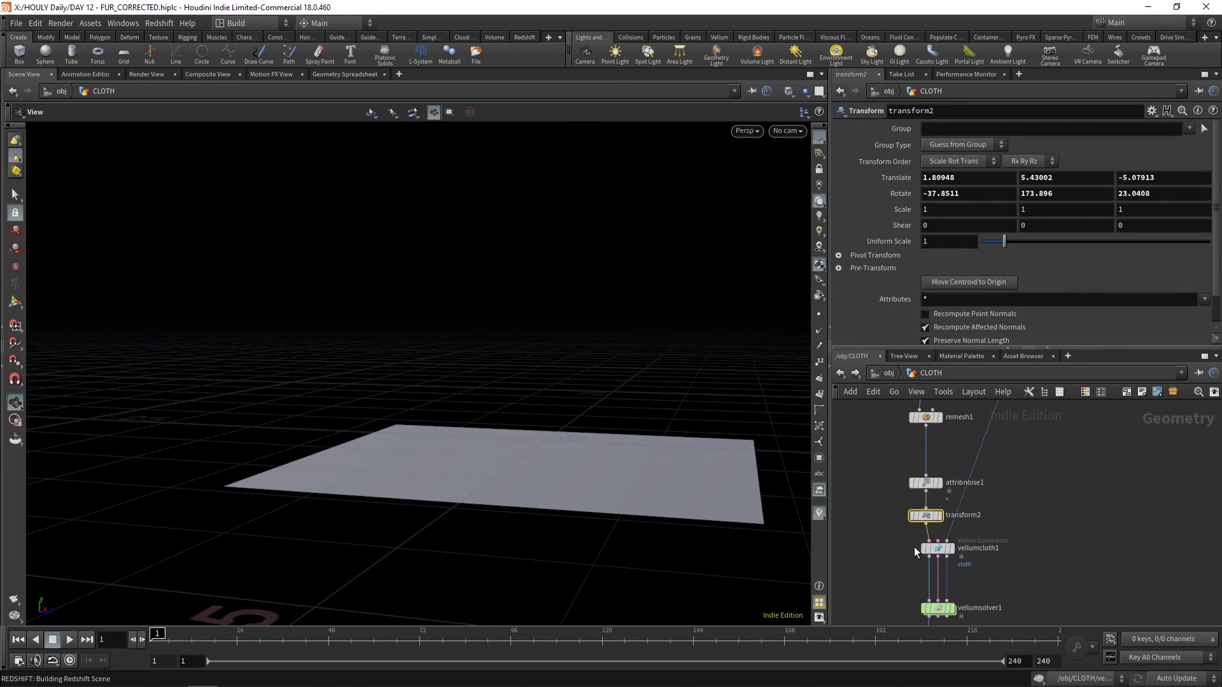
- Display transform2 and merge1, select transform1 and scrub the timeline to preview the bunny's keyframed movement
{"action": "left_click", "coordinate": [940, 517]}
{"action": "middle_click_drag", "start_coordinate": [993, 407], "coordinate": [960, 523]}
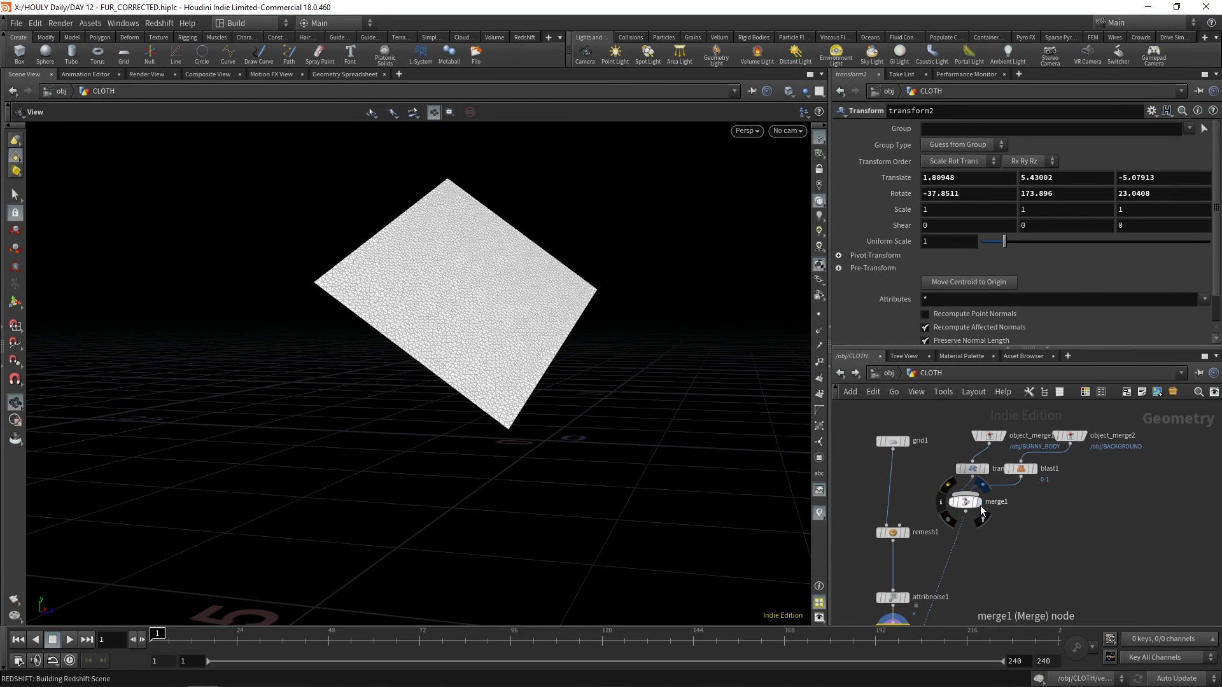
{"action": "left_click", "coordinate": [969, 502]}
{"action": "left_click", "coordinate": [972, 468]}
{"action": "left_click", "coordinate": [189, 633]}
{"action": "left_click_drag", "start_coordinate": [245, 634], "coordinate": [152, 634]}
- Display and select vellumcloth1 to review its Vellum cloth constraint settings
{"action": "middle_click_drag", "start_coordinate": [1028, 586], "coordinate": [1041, 477]}
{"action": "scroll", "coordinate": [981, 540], "scroll_direction": "down", "scroll_amount": 1}
{"action": "scroll", "coordinate": [981, 540], "scroll_direction": "up", "scroll_amount": 1}
{"action": "middle_click_drag", "start_coordinate": [981, 540], "coordinate": [973, 503]}
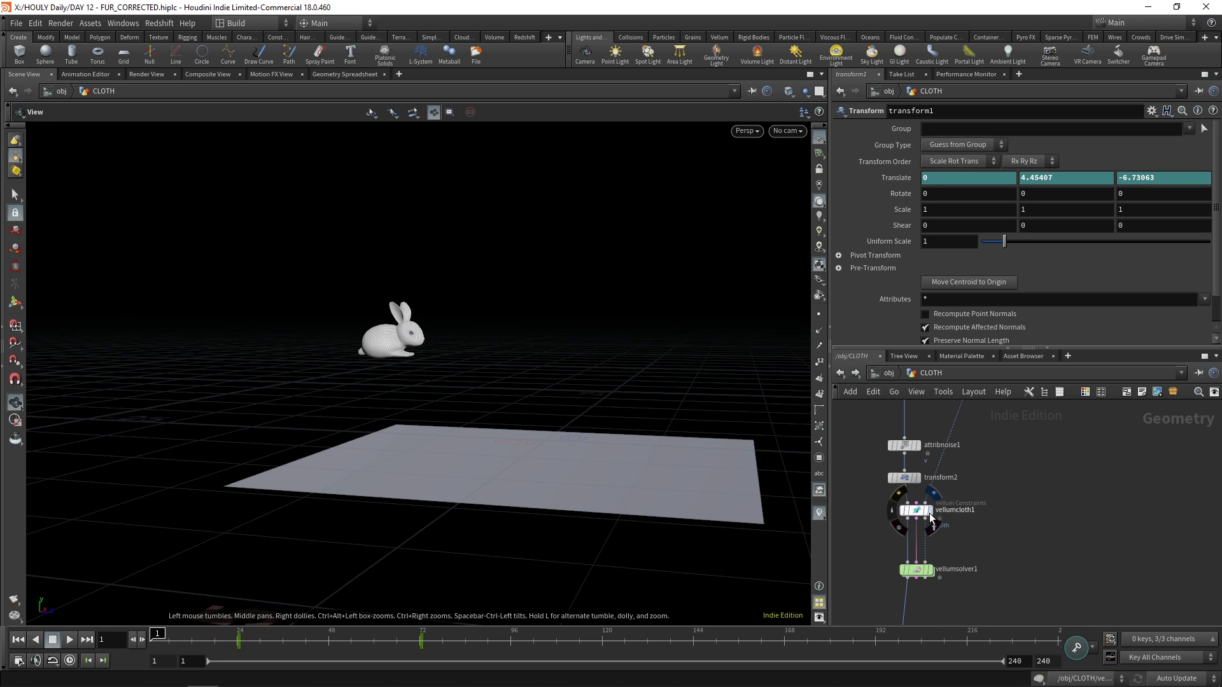
{"action": "left_click", "coordinate": [924, 516]}
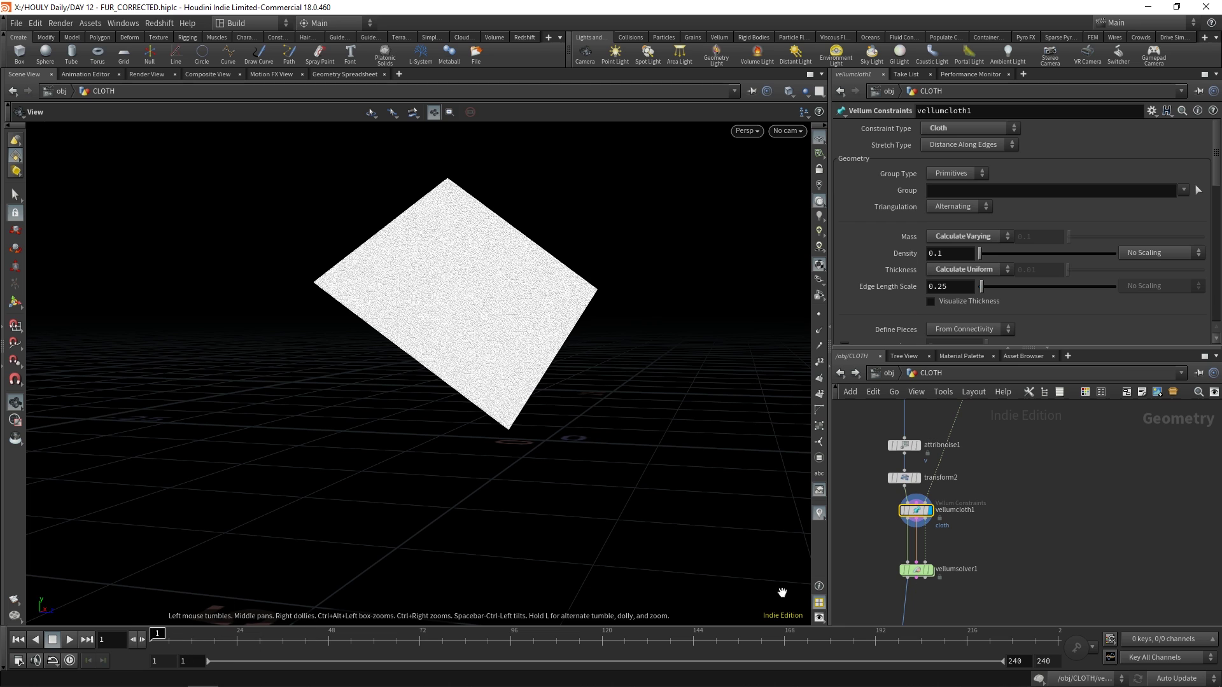
- Play vellumsolver1's cloth simulation, rewind to frame 1, replay it and inspect the draped cloth around the bunny
{"action": "left_click", "coordinate": [71, 641]}
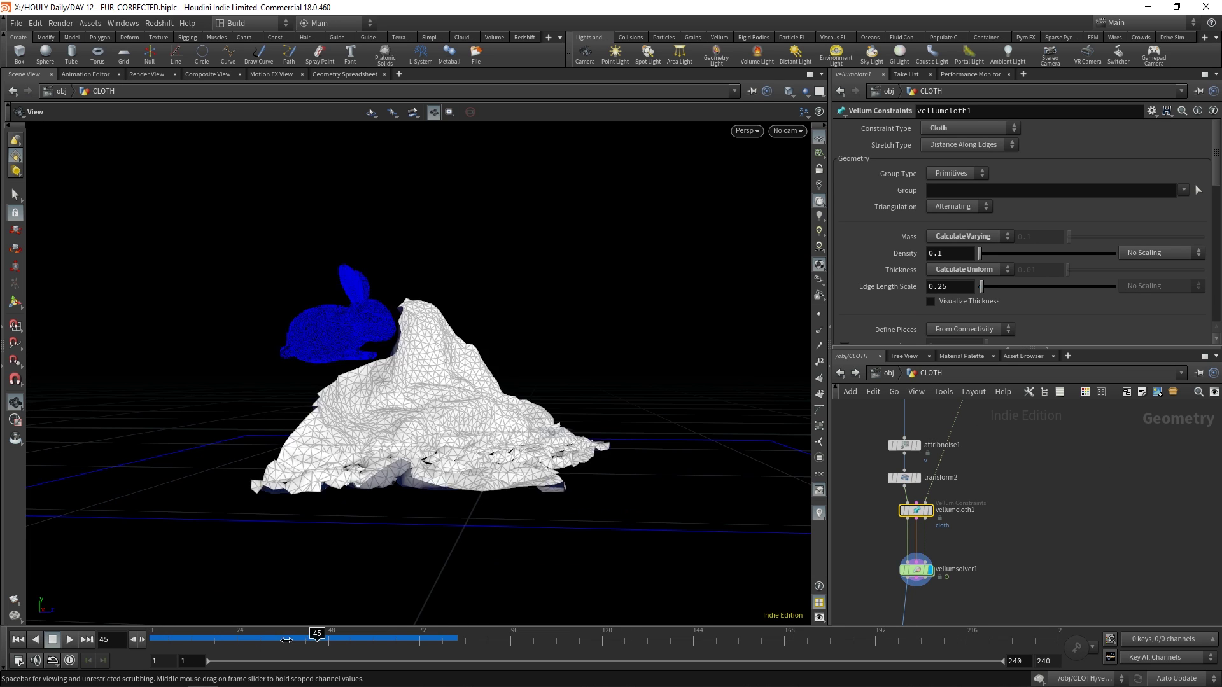
{"action": "left_click_drag", "start_coordinate": [316, 635], "coordinate": [151, 634]}
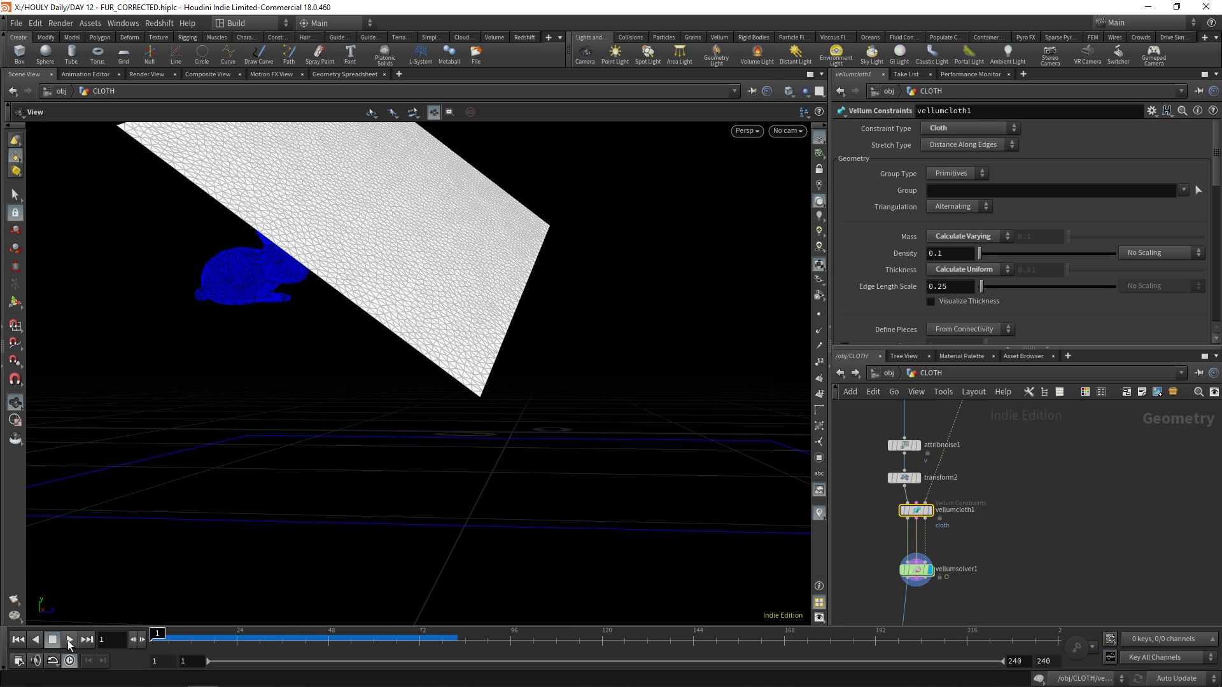
{"action": "left_click", "coordinate": [69, 640]}
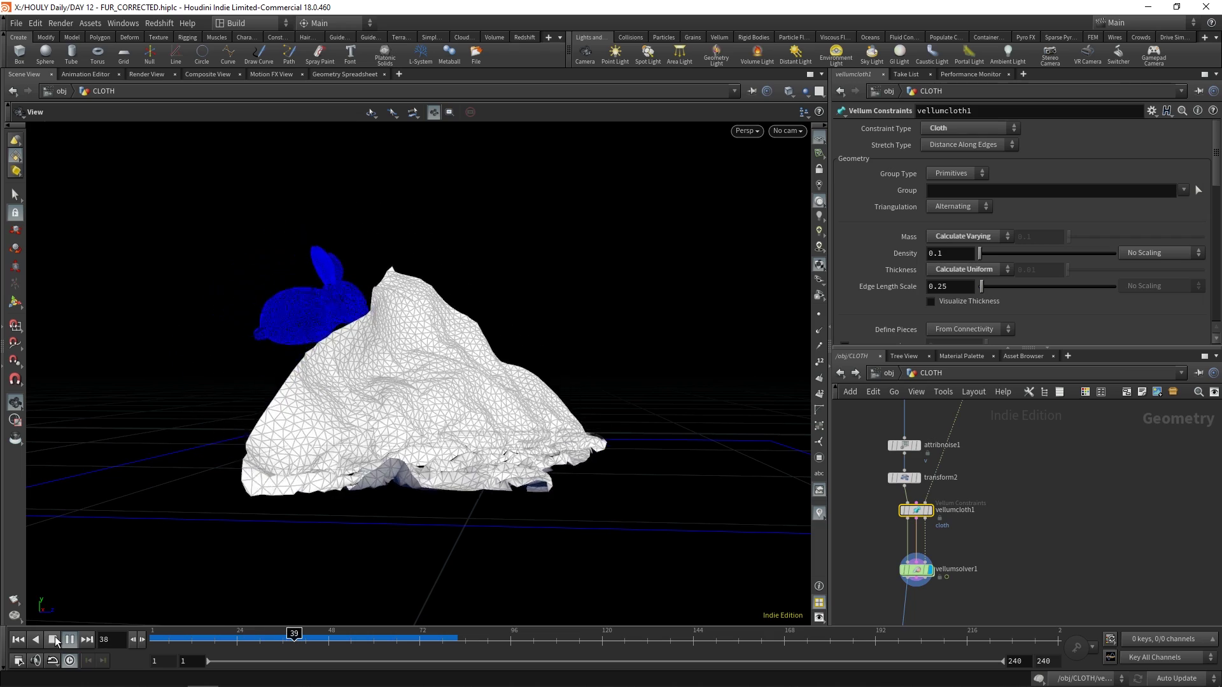
{"action": "left_click", "coordinate": [55, 641]}
{"action": "left_click_drag", "start_coordinate": [381, 407], "coordinate": [453, 476]}
- Display and select vellumpostprocess1 to review its smoothing, subdivision and thickness settings on the simulated cloth
{"action": "middle_click_drag", "start_coordinate": [1056, 598], "coordinate": [1067, 491]}
{"action": "scroll", "coordinate": [942, 528], "scroll_direction": "up", "scroll_amount": 1}
{"action": "left_click", "coordinate": [923, 529]}
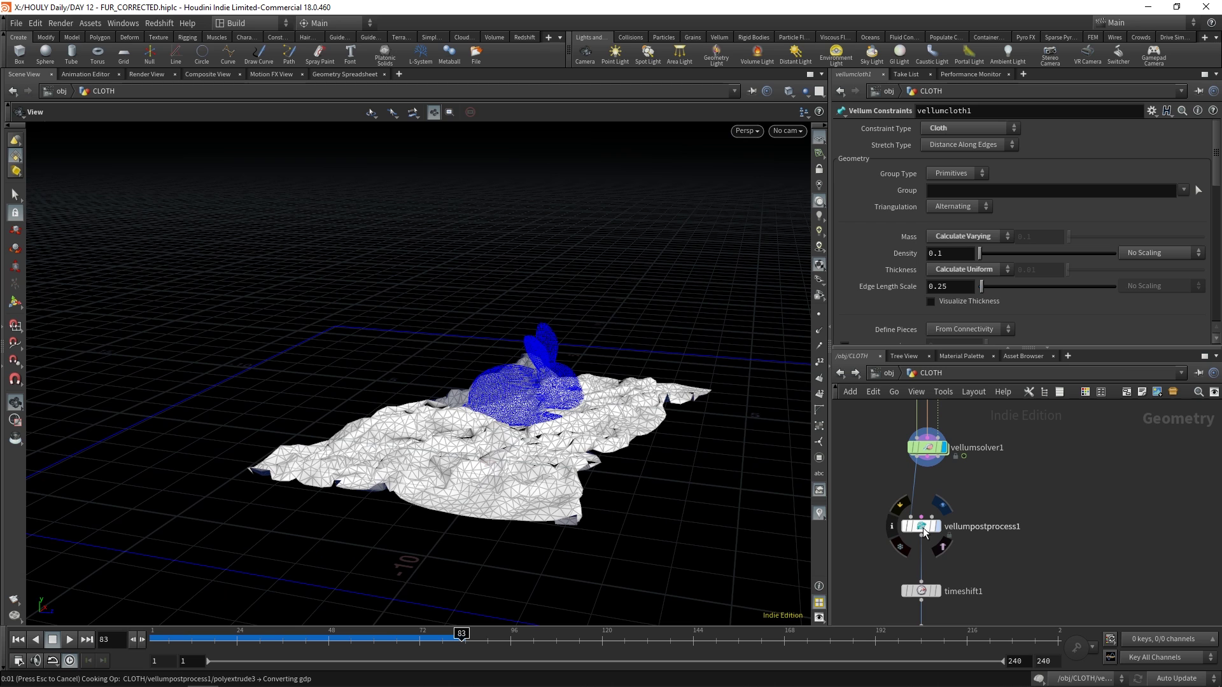
{"action": "left_click", "coordinate": [923, 528]}
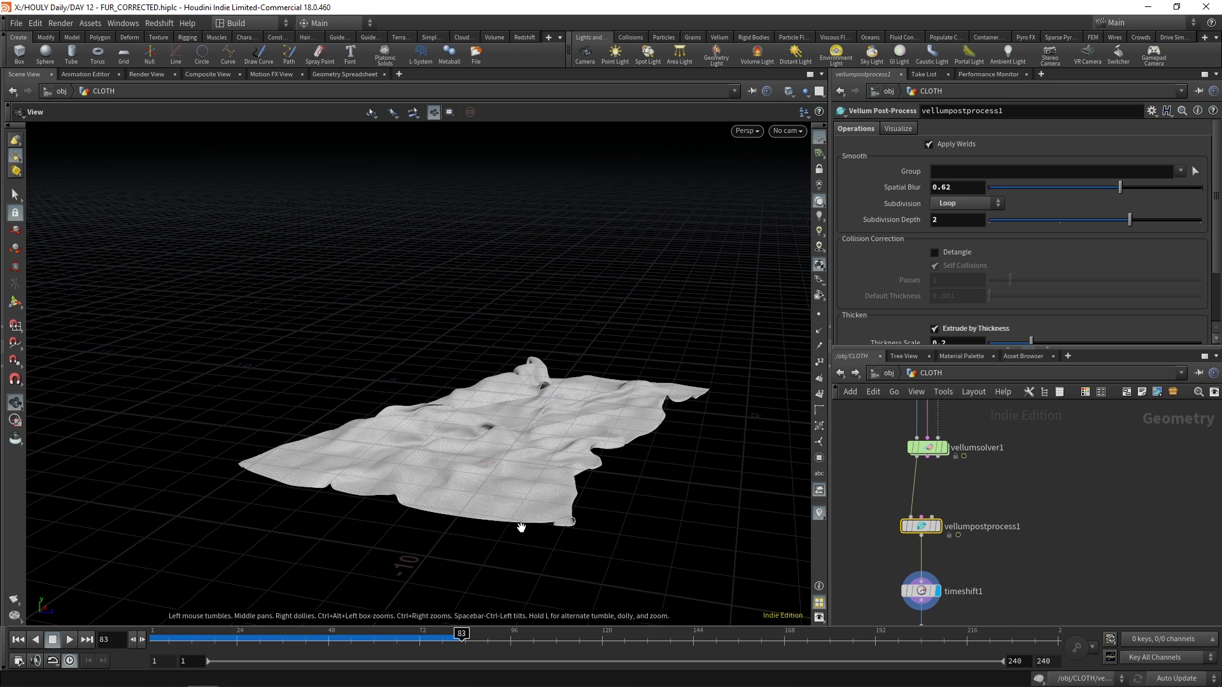
- Select timeshift1 to review its frozen frame setting and inspect the smoothed cloth up close
{"action": "left_click", "coordinate": [921, 593]}
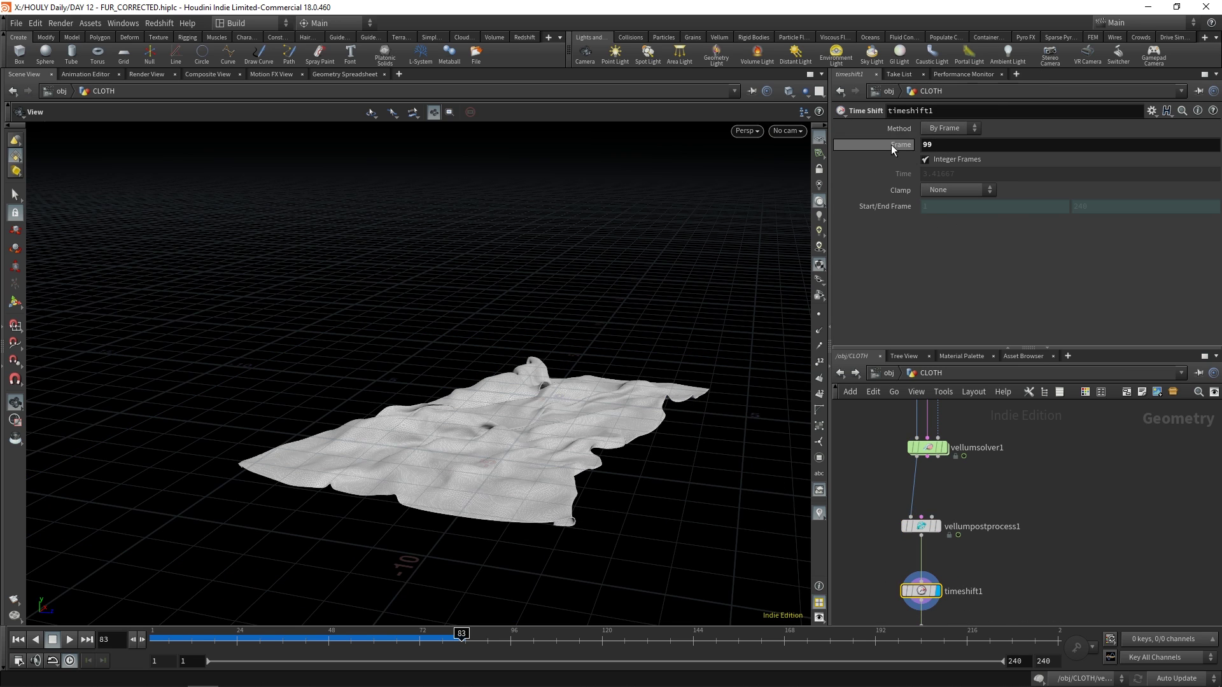
{"action": "left_click_drag", "start_coordinate": [499, 388], "coordinate": [546, 458]}
{"action": "scroll", "coordinate": [545, 458], "scroll_direction": "up", "scroll_amount": 3}
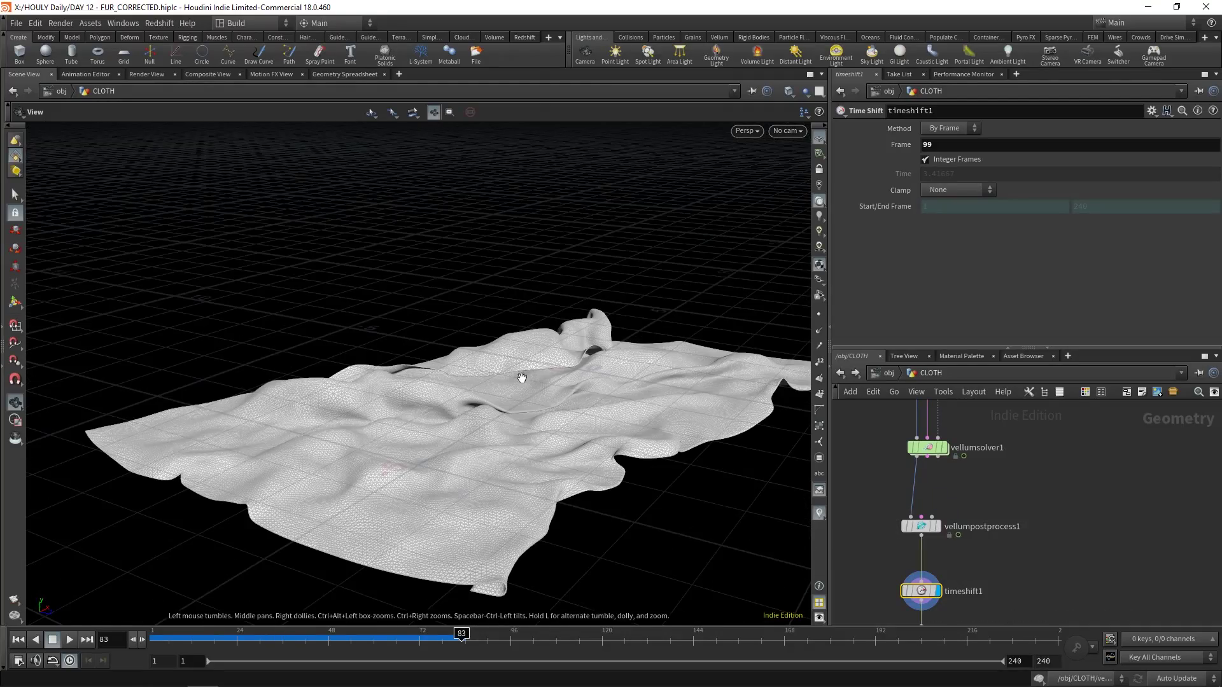
{"action": "left_click_drag", "start_coordinate": [521, 379], "coordinate": [474, 354]}
- Display autouv1 and filecache1 in turn to review the cloth's UV step and disk cache
{"action": "middle_click_drag", "start_coordinate": [1003, 579], "coordinate": [996, 462]}
{"action": "scroll", "coordinate": [948, 530], "scroll_direction": "up", "scroll_amount": 2}
{"action": "mouse_move", "coordinate": [907, 521]}
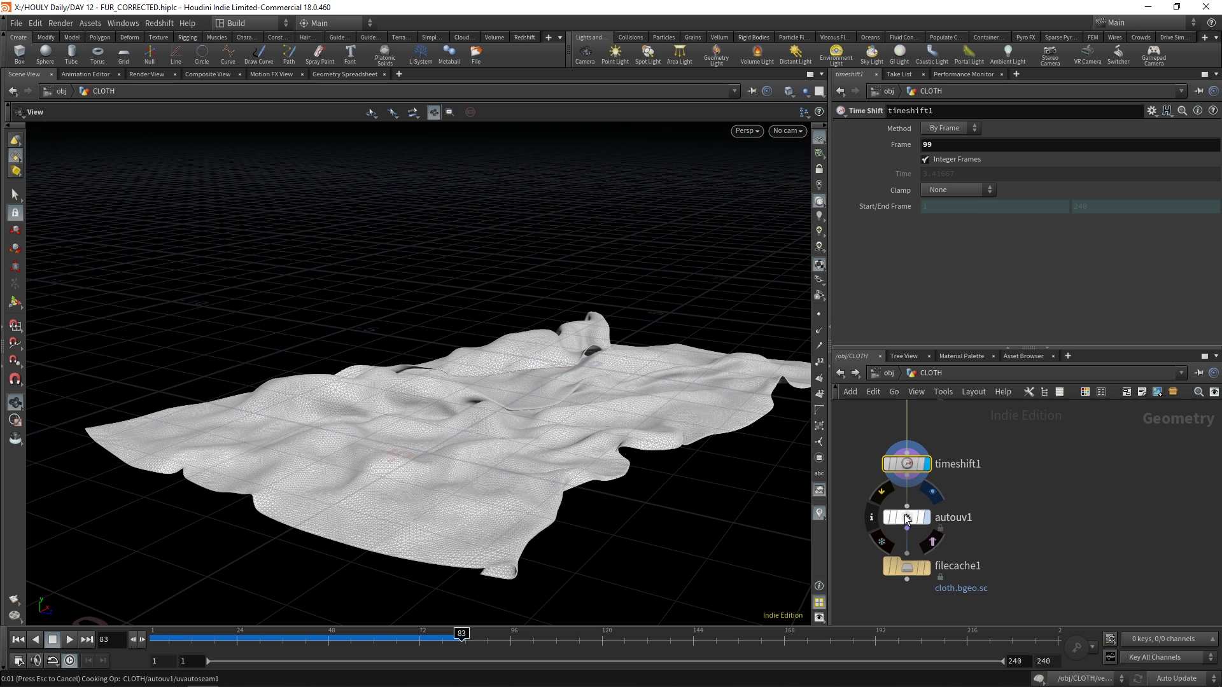
{"action": "left_click", "coordinate": [923, 566]}
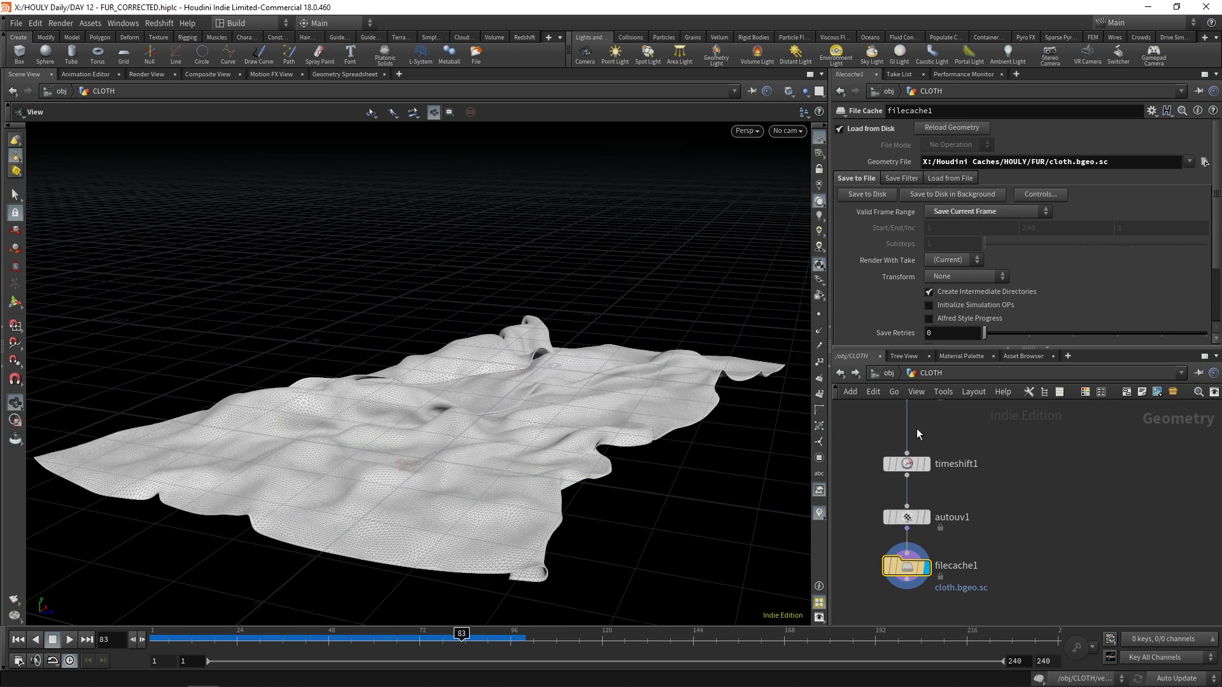
- Return to the object level and look at the scene through cam1
{"action": "left_click", "coordinate": [883, 374]}
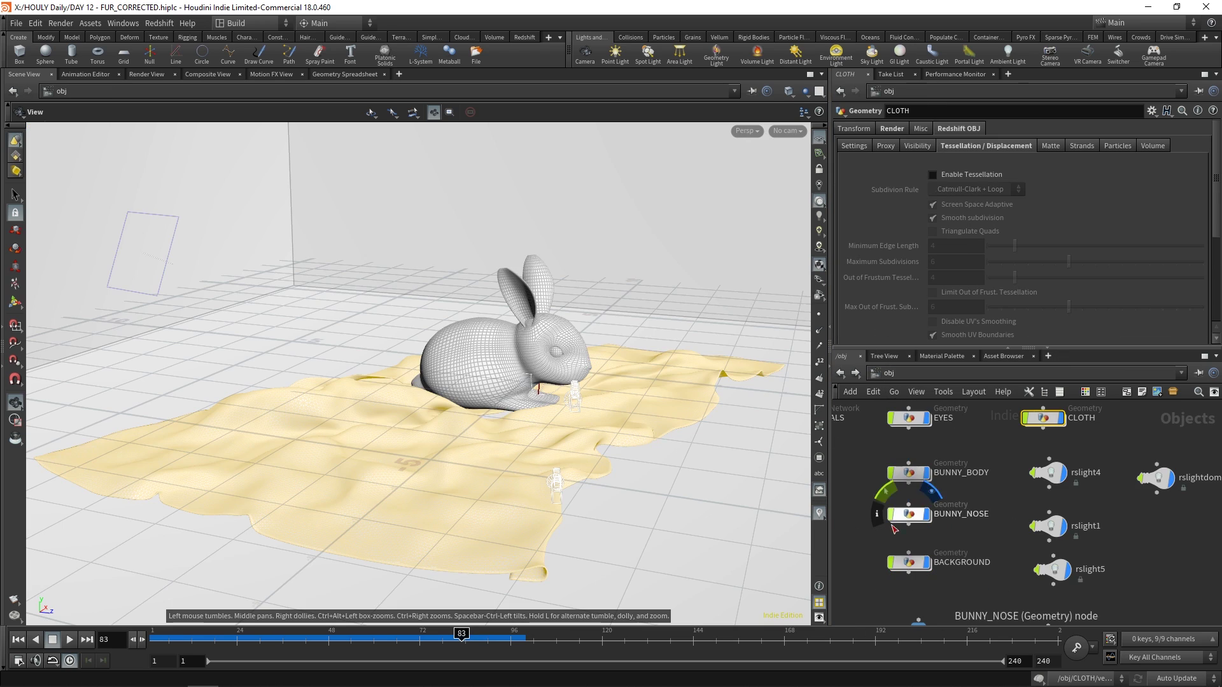
{"action": "left_click", "coordinate": [993, 499]}
{"action": "left_click", "coordinate": [788, 131]}
{"action": "left_click", "coordinate": [796, 190]}
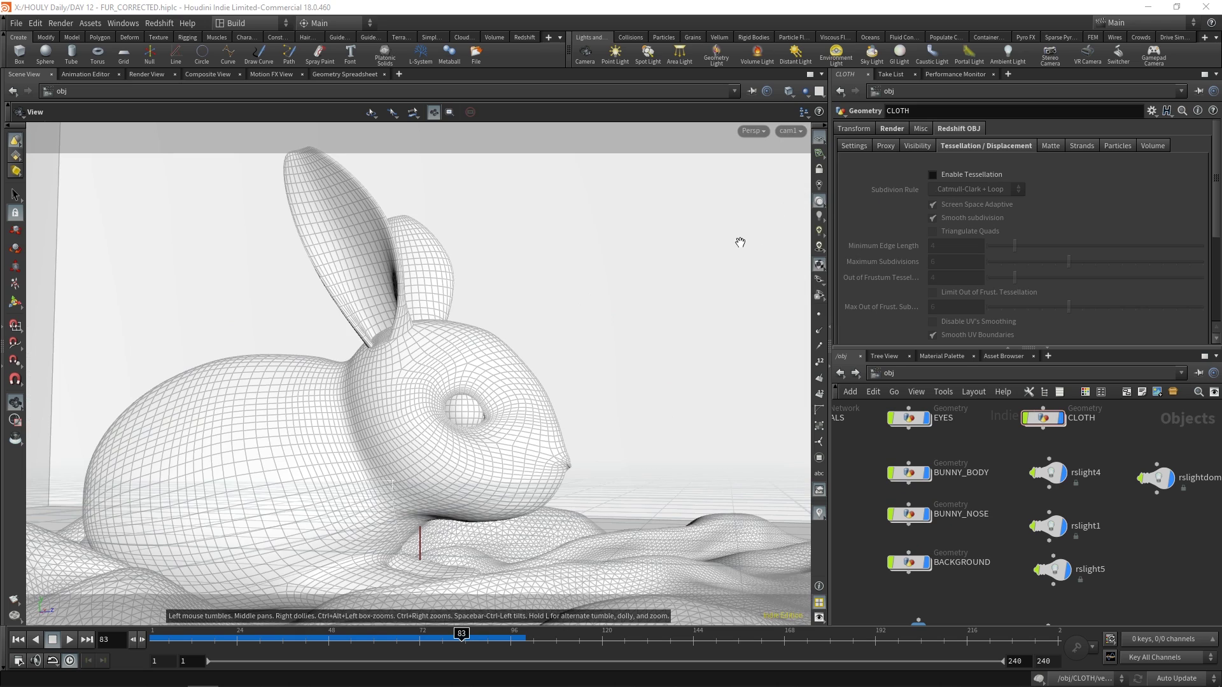
- Open the CLOTH material in the MATERIALS network and review its fabric TextureSampler2 and the RSRamp1 colour ramp
{"action": "middle_click_drag", "start_coordinate": [990, 519], "coordinate": [1159, 575]}
{"action": "double_click", "coordinate": [945, 482]}
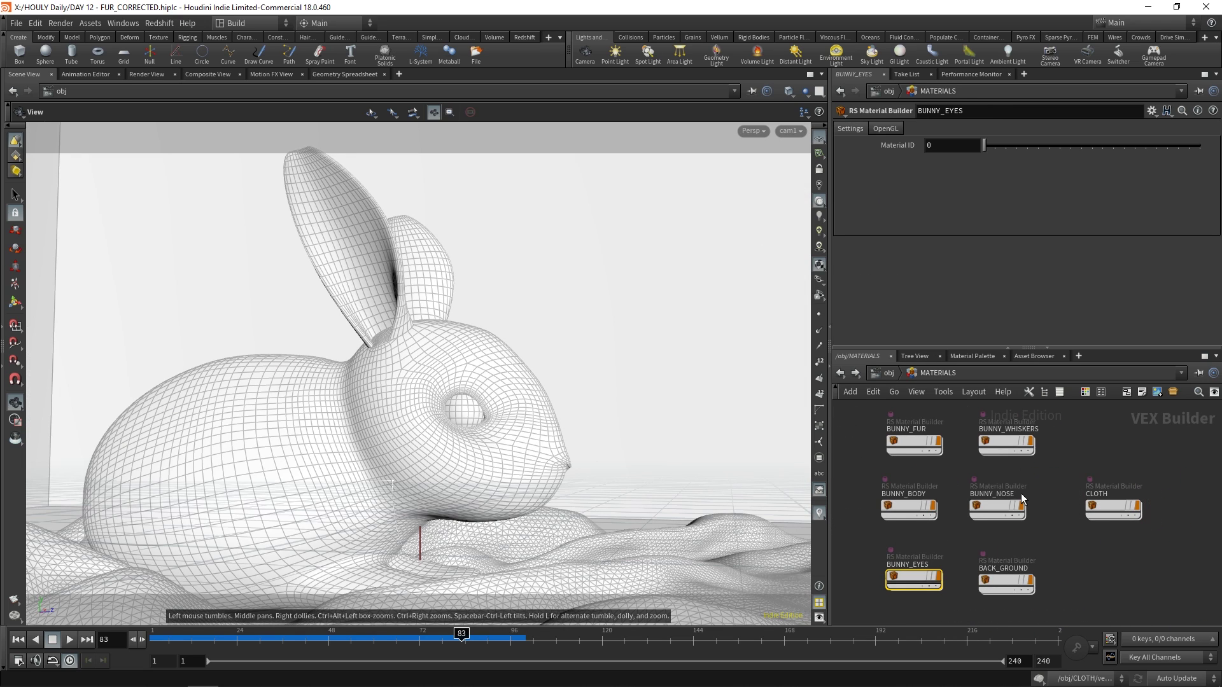
{"action": "double_click", "coordinate": [1101, 507]}
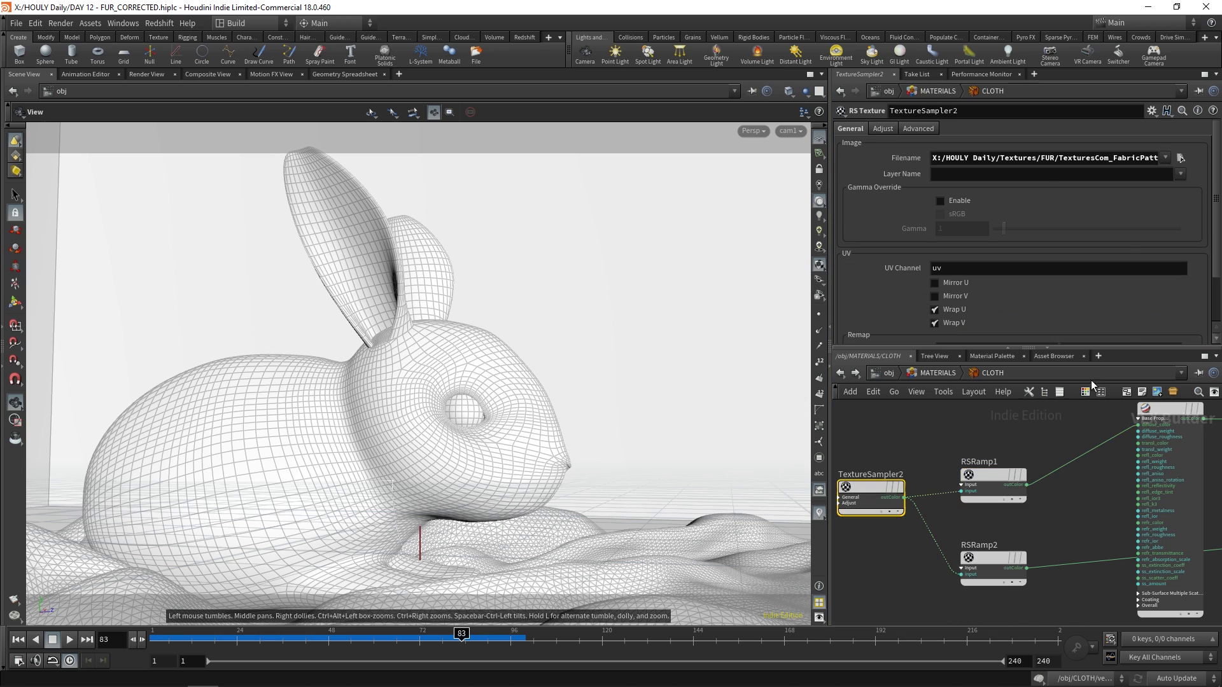
{"action": "left_click", "coordinate": [991, 477]}
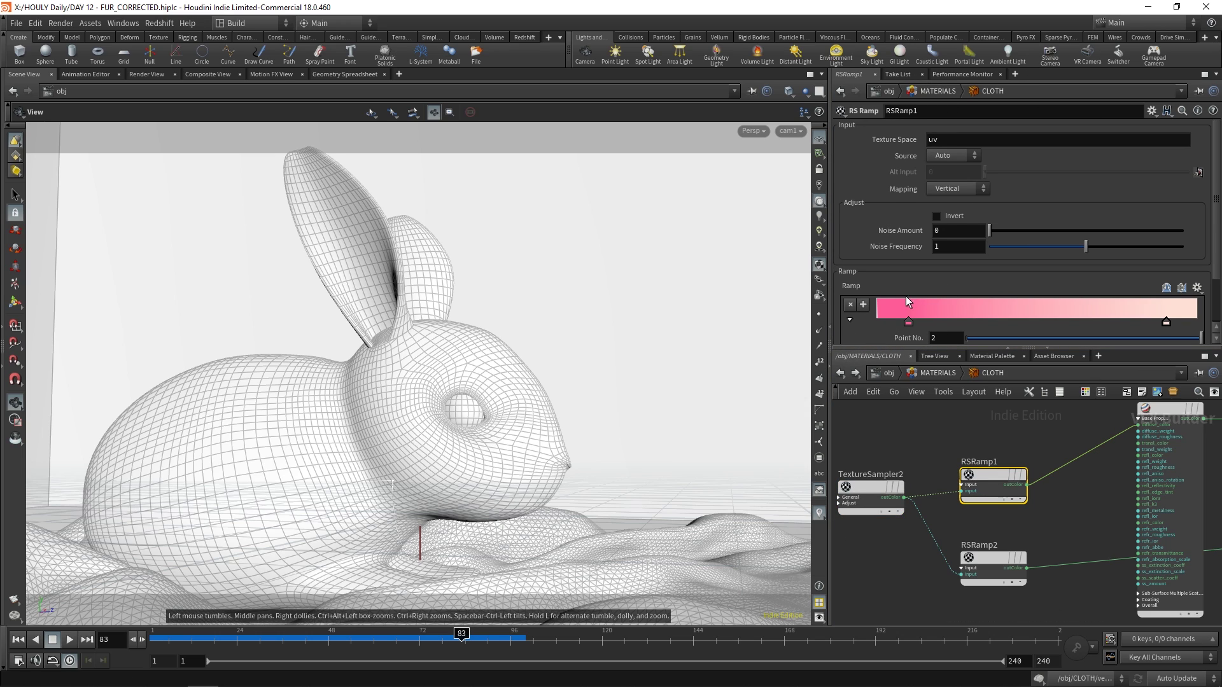
- Review the RSRamp2 ramp and its displacement connection in the CLOTH material, and leave the material network
{"action": "middle_click_drag", "start_coordinate": [1065, 545], "coordinate": [937, 464]}
{"action": "left_click", "coordinate": [974, 525]}
{"action": "scroll", "coordinate": [1079, 489], "scroll_direction": "up", "scroll_amount": 2}
{"action": "middle_click_drag", "start_coordinate": [1079, 488], "coordinate": [1017, 583]}
{"action": "scroll", "coordinate": [1017, 583], "scroll_direction": "down", "scroll_amount": 2}
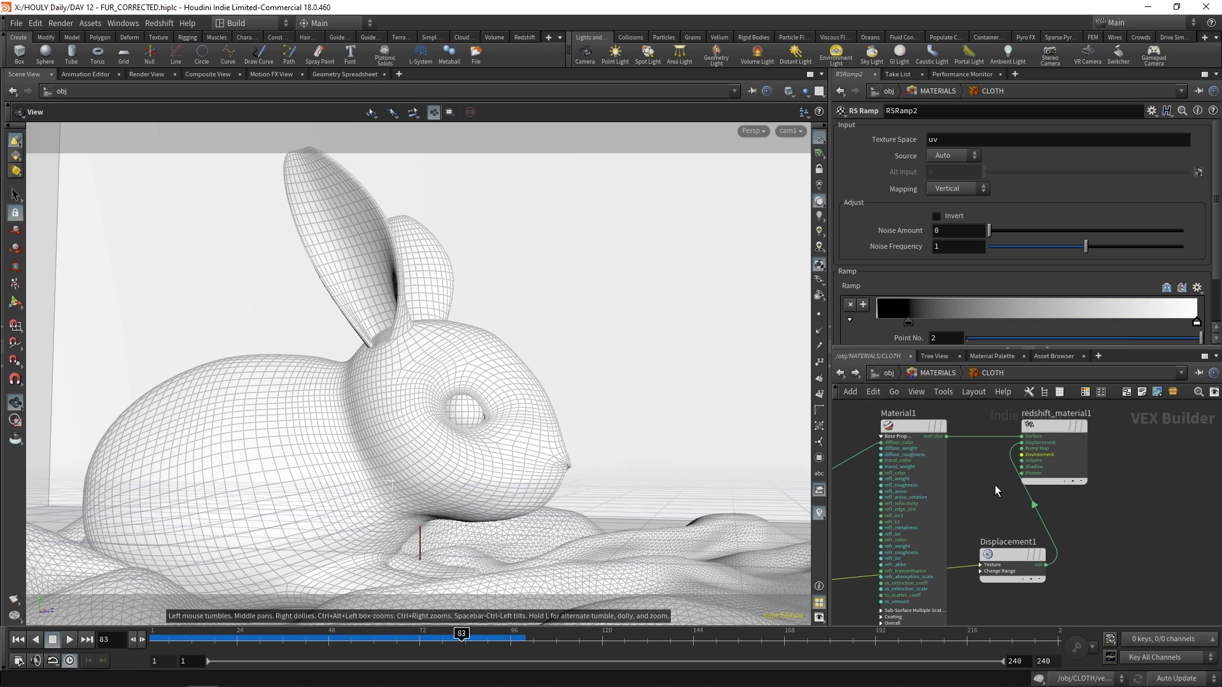
{"action": "left_click", "coordinate": [937, 372]}
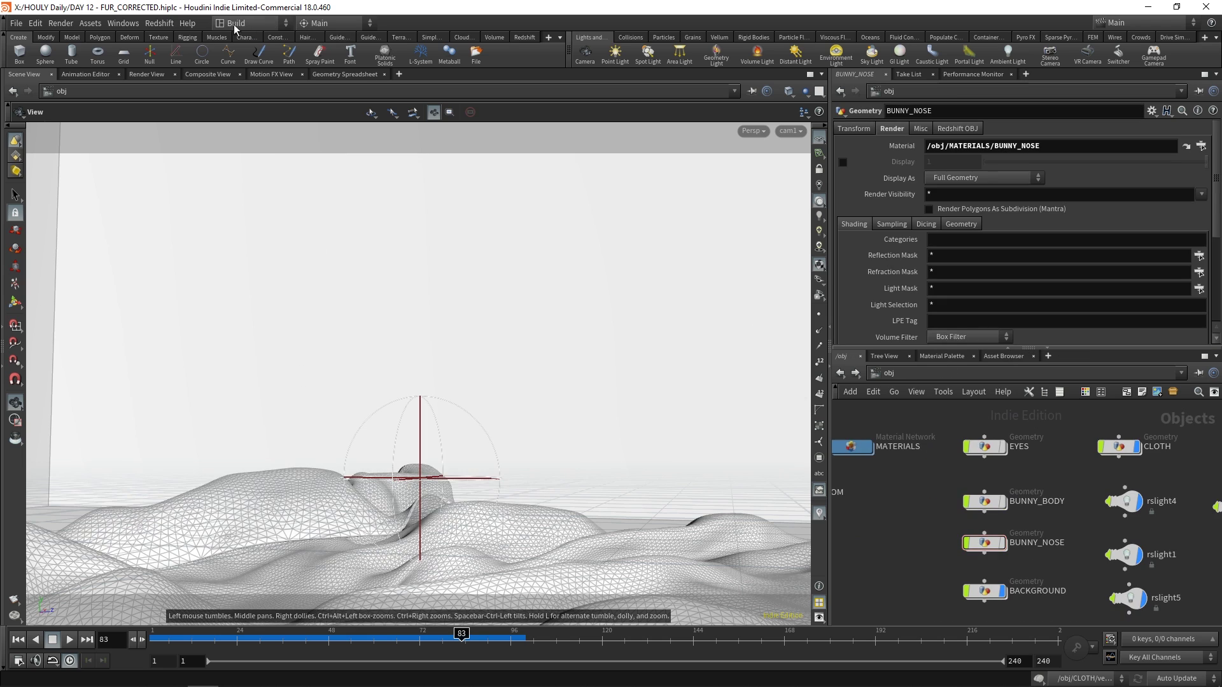
- Open the Redshift Render View, examine the whole rendered frame of the patterned pink cloth, and close the view
{"action": "left_click", "coordinate": [159, 22]}
{"action": "left_click", "coordinate": [185, 47]}
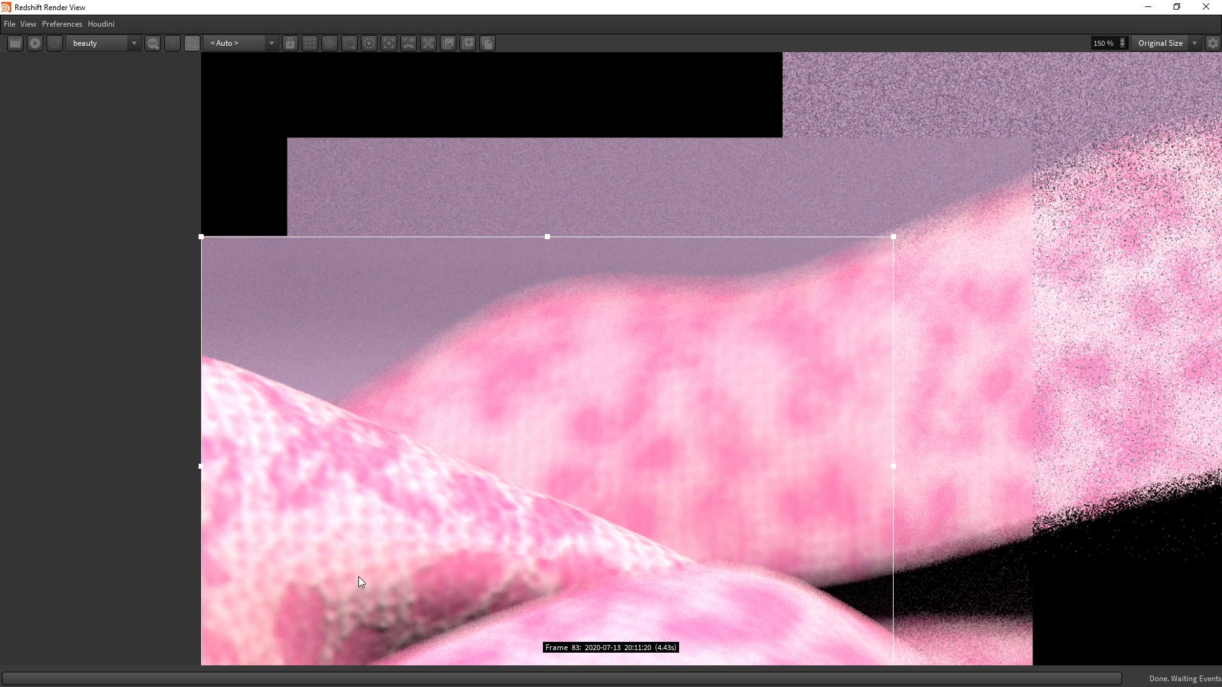
{"action": "scroll", "coordinate": [366, 594], "scroll_direction": "down", "scroll_amount": 1}
{"action": "scroll", "coordinate": [584, 541], "scroll_direction": "down", "scroll_amount": 3}
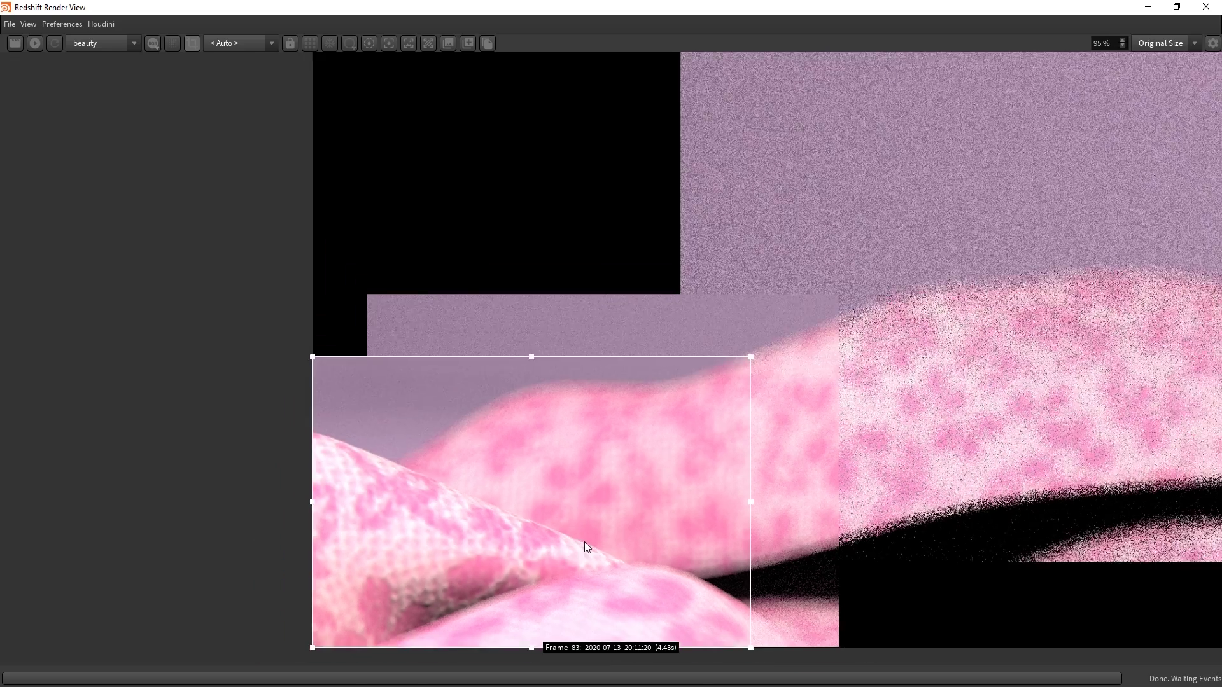
{"action": "scroll", "coordinate": [584, 541], "scroll_direction": "down", "scroll_amount": 3}
{"action": "middle_click_drag", "start_coordinate": [764, 414], "coordinate": [564, 469]}
{"action": "scroll", "coordinate": [564, 469], "scroll_direction": "down", "scroll_amount": 3}
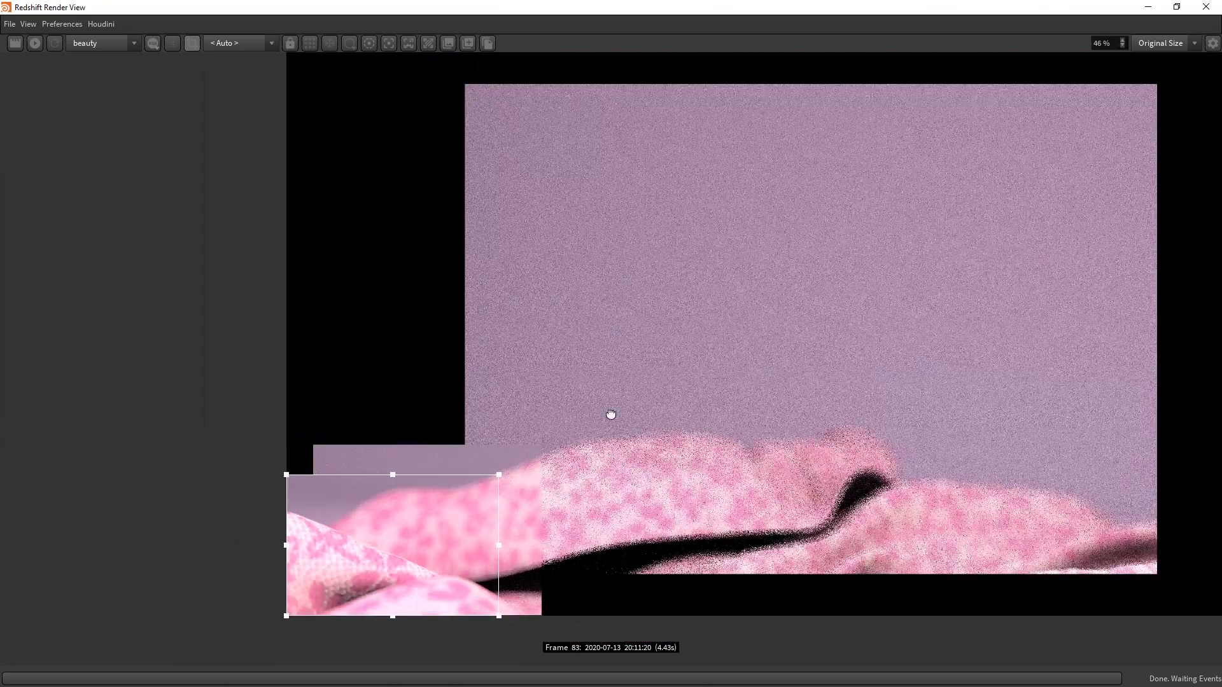
{"action": "middle_click_drag", "start_coordinate": [611, 414], "coordinate": [518, 436]}
{"action": "scroll", "coordinate": [515, 434], "scroll_direction": "down", "scroll_amount": 2}
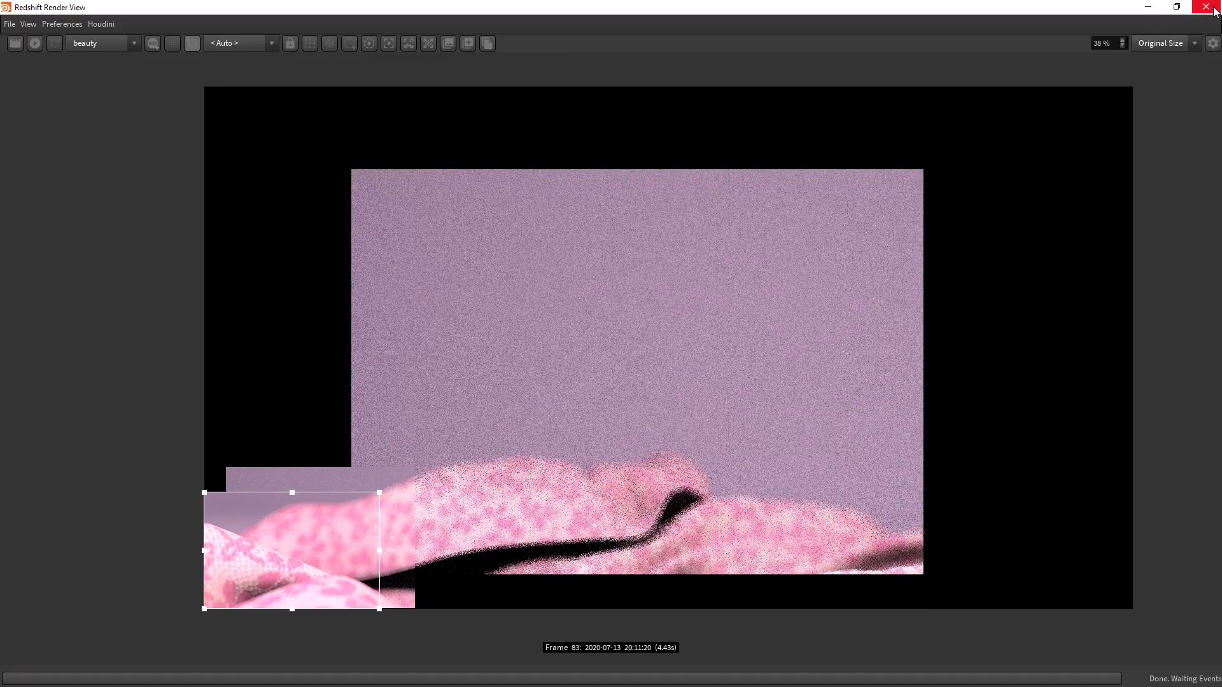
{"action": "left_click", "coordinate": [1214, 11]}
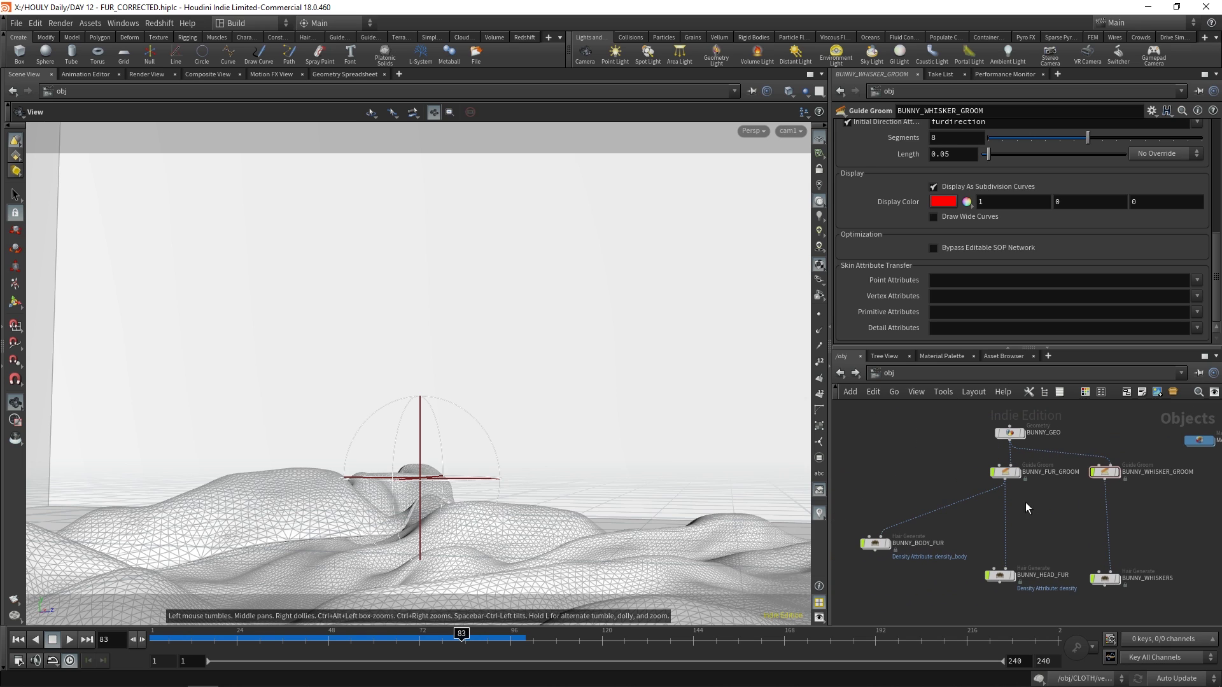
- Turn on the display of BUNNY_BODY_FUR, BUNNY_HEAD_FUR and BUNNY_WHISKERS, plus the bunny's body, nose and eyes geometry
{"action": "left_click", "coordinate": [887, 546]}
{"action": "left_click", "coordinate": [1016, 576]}
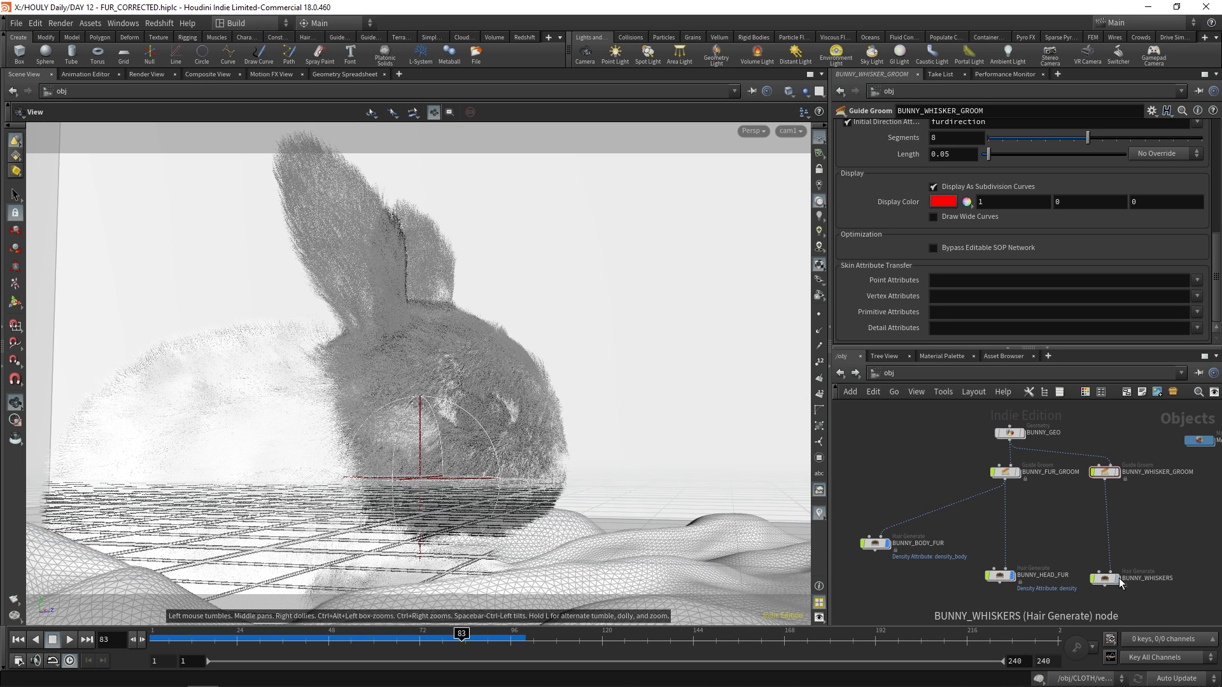
{"action": "middle_click_drag", "start_coordinate": [1143, 490], "coordinate": [908, 543]}
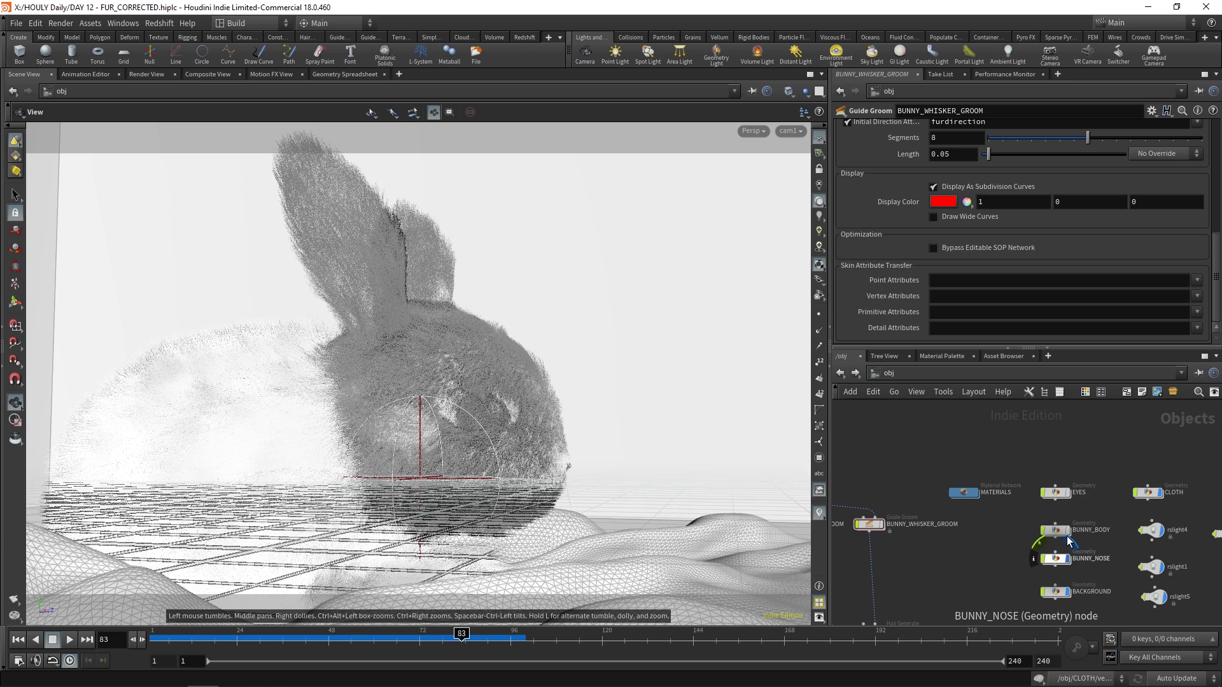
- Open the BUNNY_FUR material in the MATERIALS network and review the parameters of its Hair1 shader
{"action": "double_click", "coordinate": [964, 494]}
{"action": "double_click", "coordinate": [975, 476]}
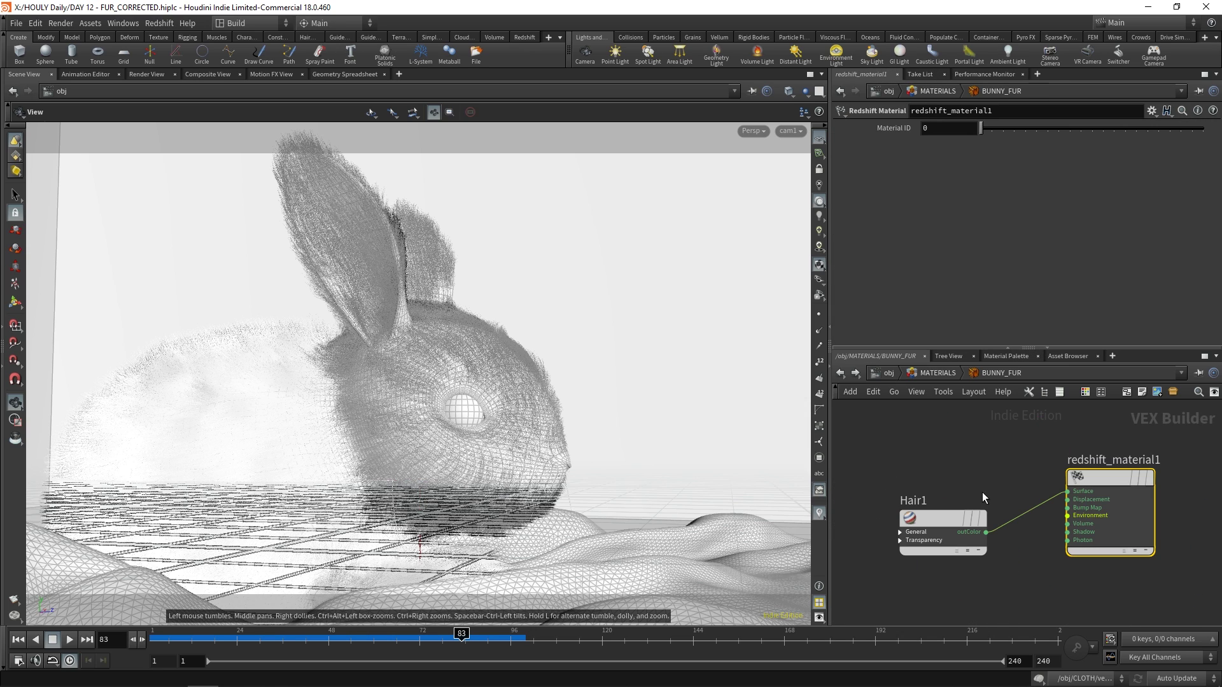
{"action": "left_click", "coordinate": [940, 518]}
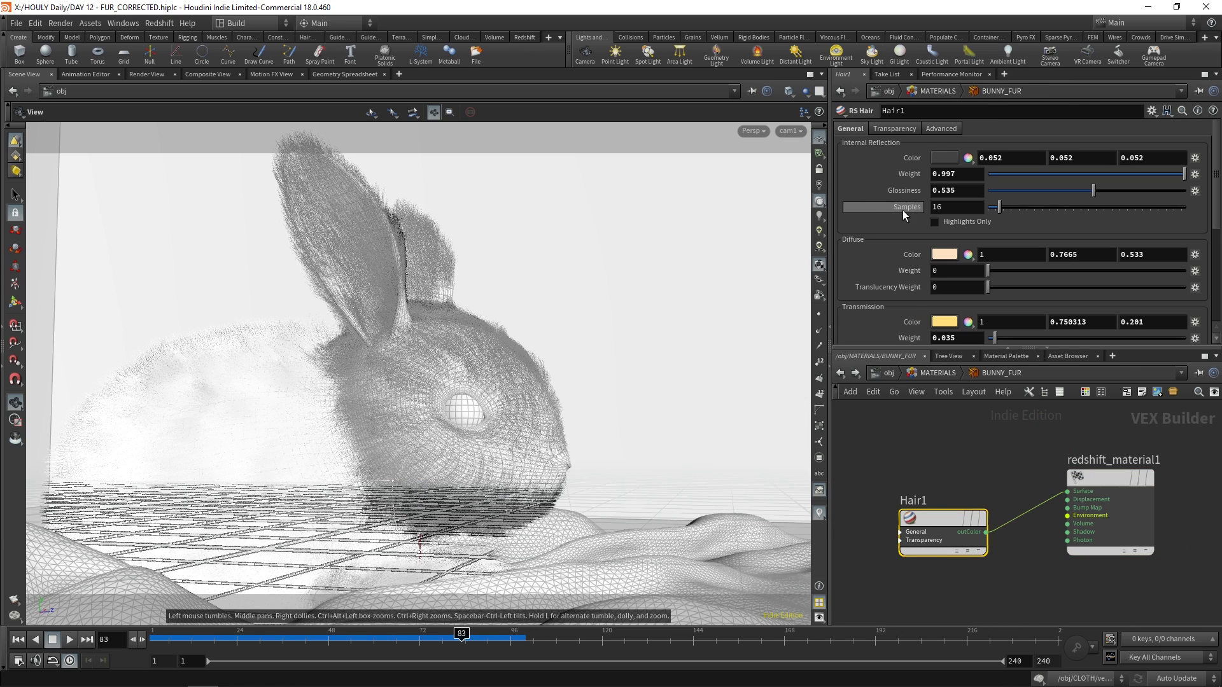
- Render the bunny in the Redshift Render View and change Hair1's internal reflection colour to a saturated yellow
{"action": "left_click", "coordinate": [151, 23]}
{"action": "left_click", "coordinate": [170, 37]}
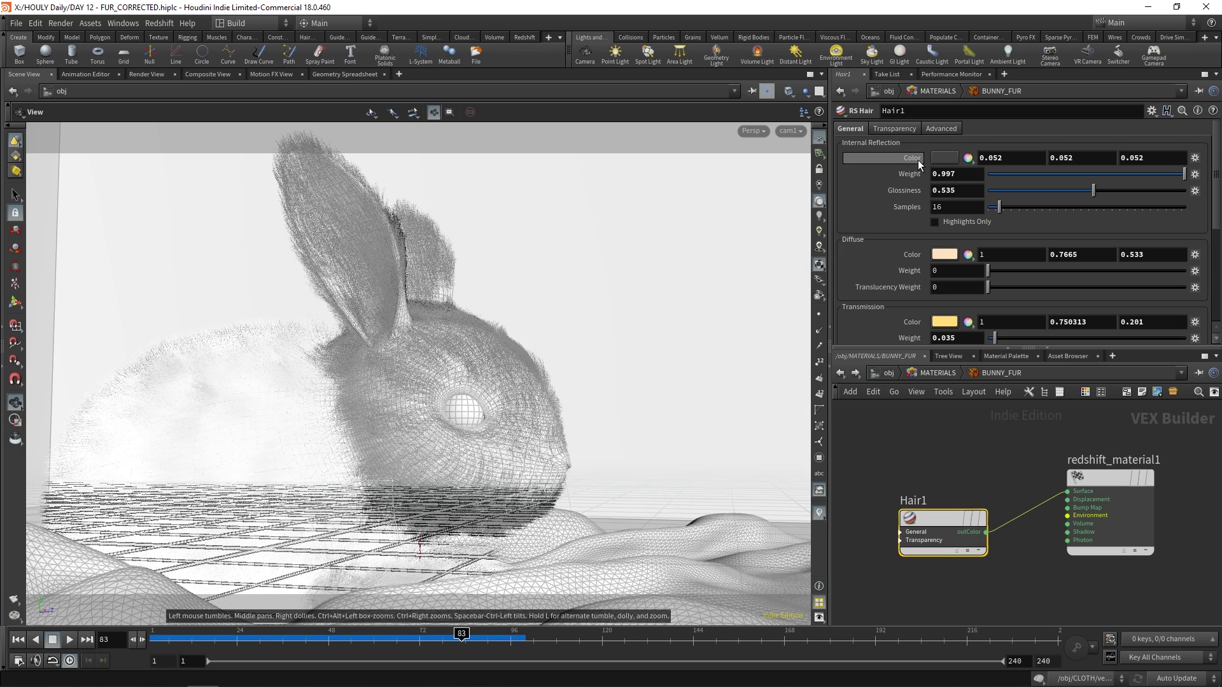
{"action": "left_click", "coordinate": [159, 23]}
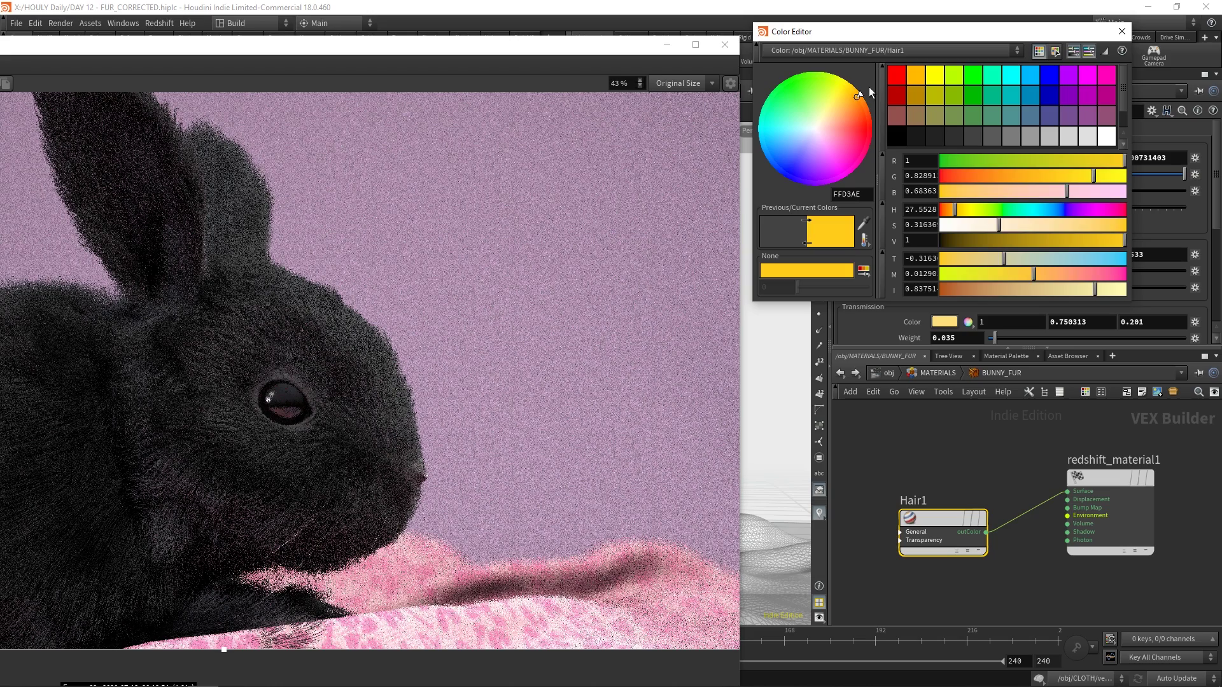
{"action": "left_click_drag", "start_coordinate": [868, 86], "coordinate": [868, 74]}
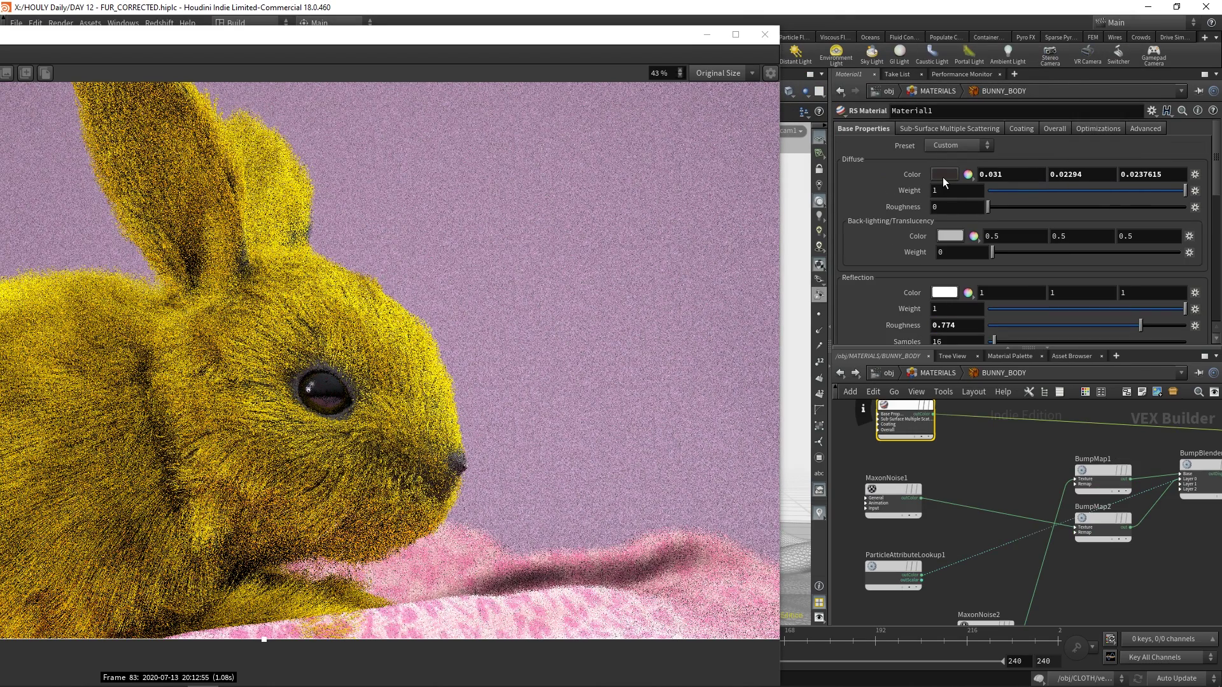
- Set the diffuse colour of Material1 in the BUNNY_BODY material to dark yellow, RGB 0.471, 0.40035, 0
{"action": "left_click", "coordinate": [944, 176]}
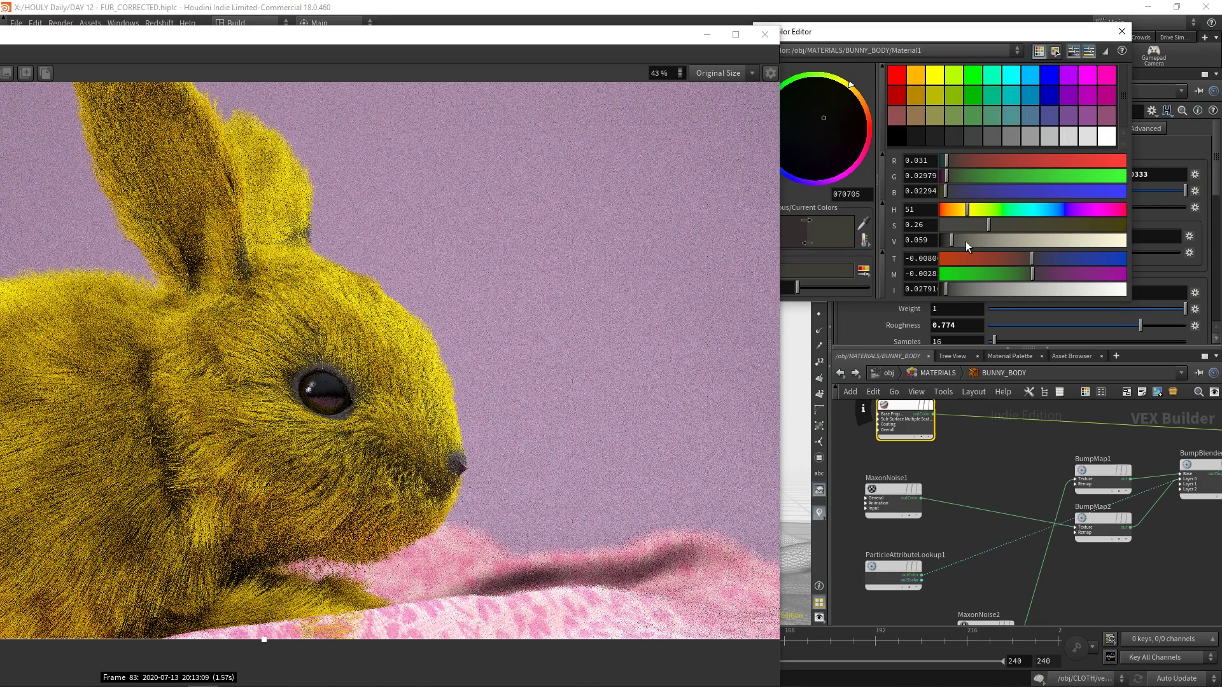
{"action": "left_click_drag", "start_coordinate": [965, 245], "coordinate": [1122, 241]}
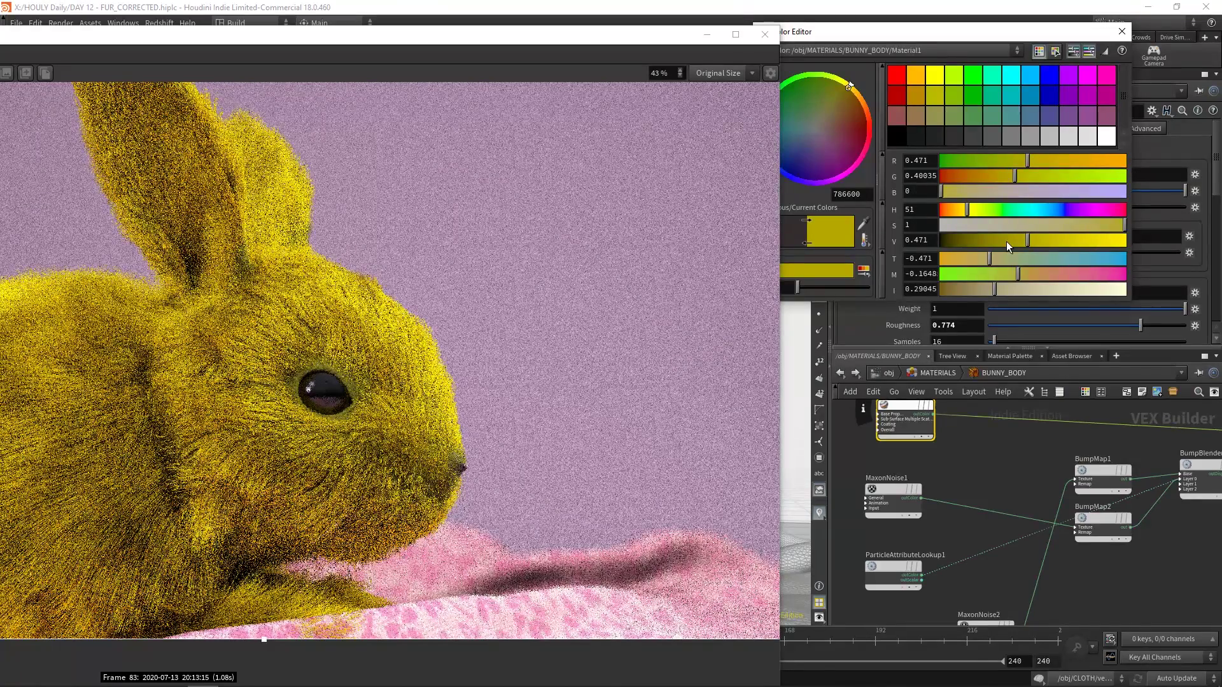
- Enlarge the Redshift Render View and examine the yellow bunny's fur, eye and nose at several magnifications
{"action": "left_click_drag", "start_coordinate": [662, 35], "coordinate": [714, 31]}
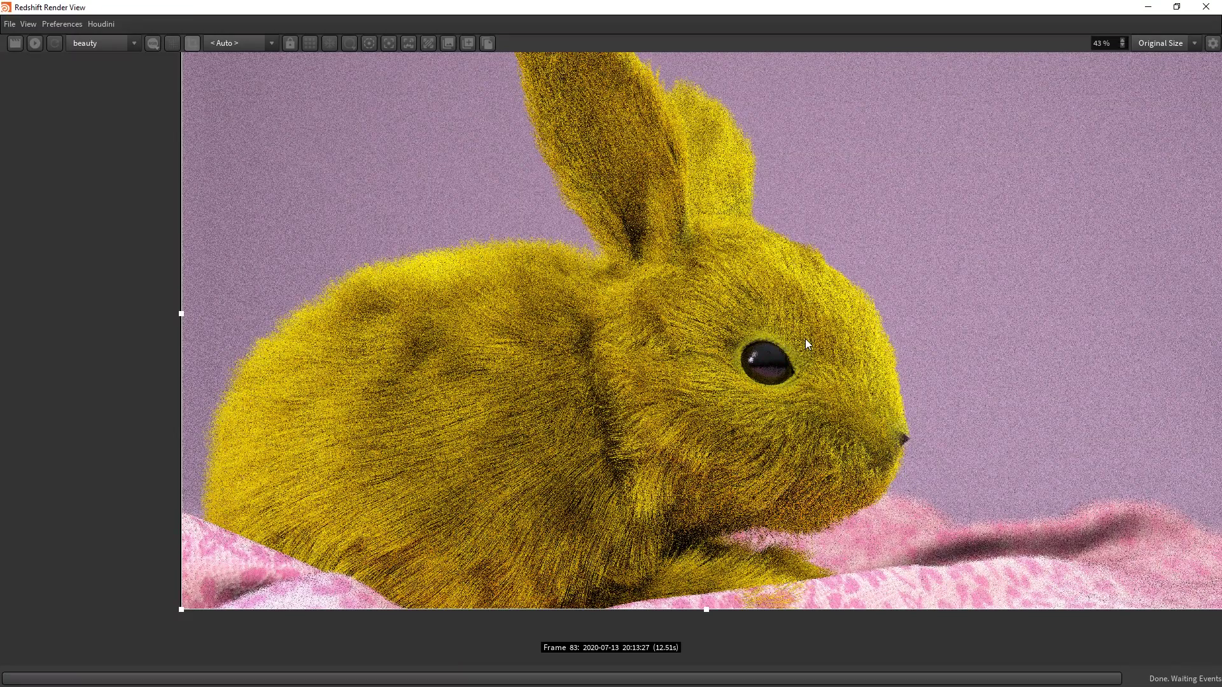
{"action": "scroll", "coordinate": [804, 338], "scroll_direction": "down", "scroll_amount": 2}
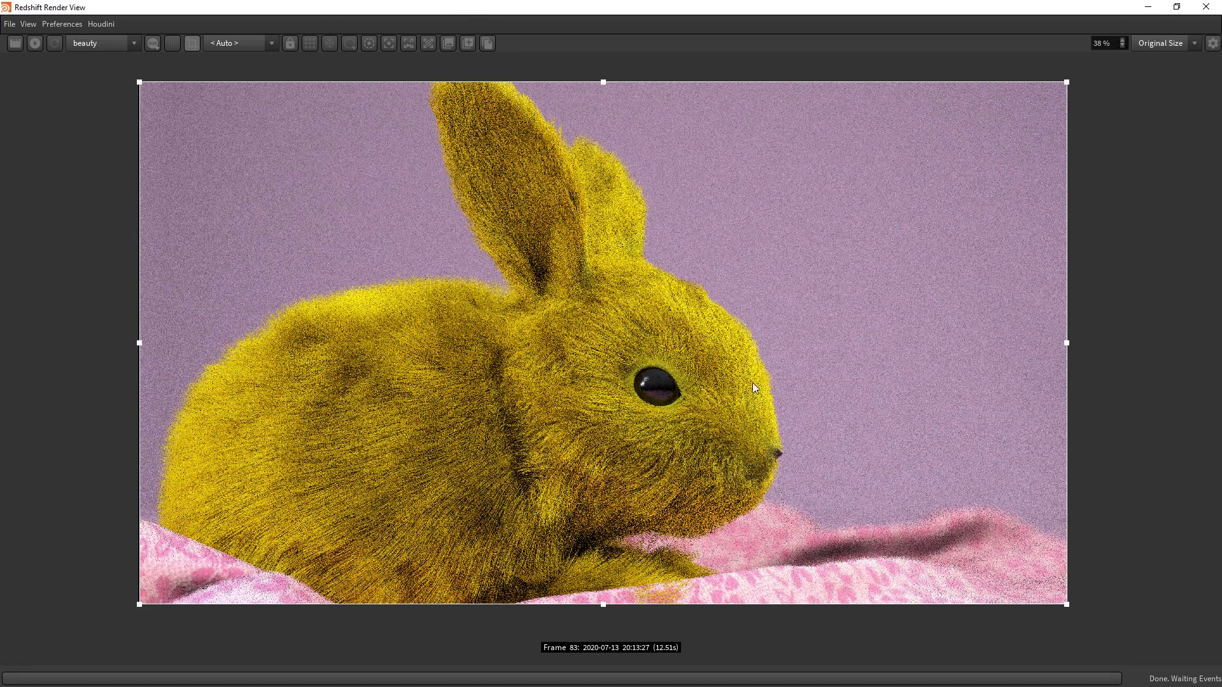
{"action": "scroll", "coordinate": [700, 295], "scroll_direction": "up", "scroll_amount": 2}
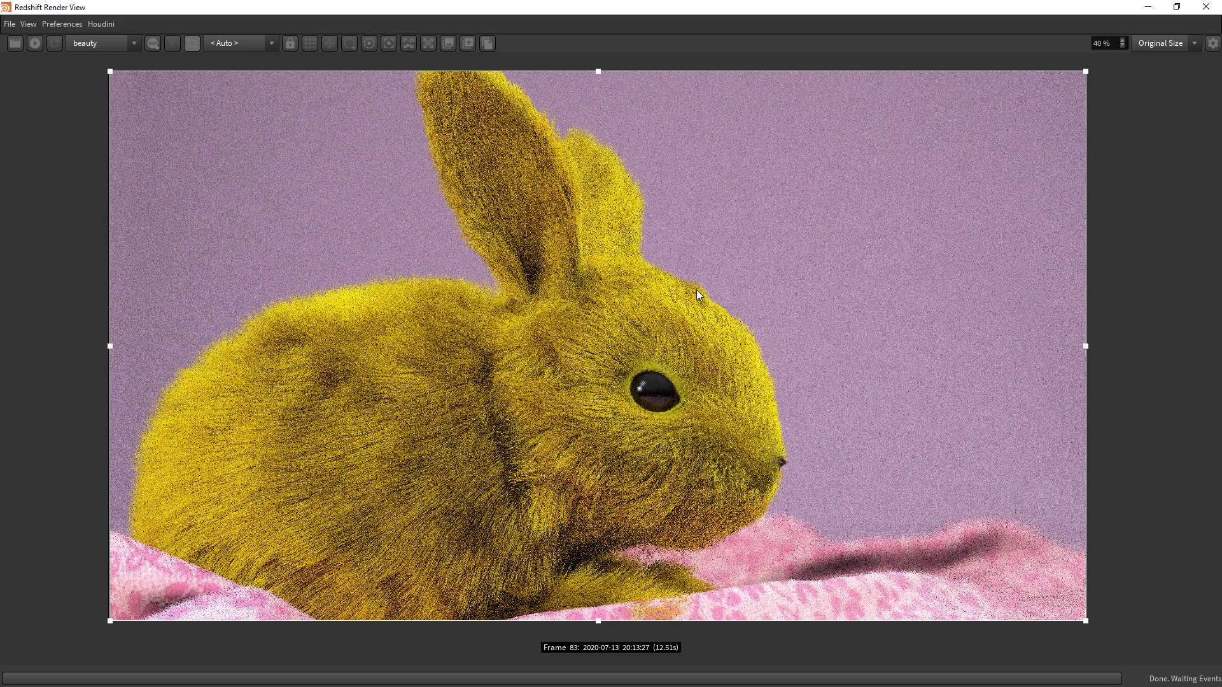
{"action": "scroll", "coordinate": [687, 294], "scroll_direction": "up", "scroll_amount": 1}
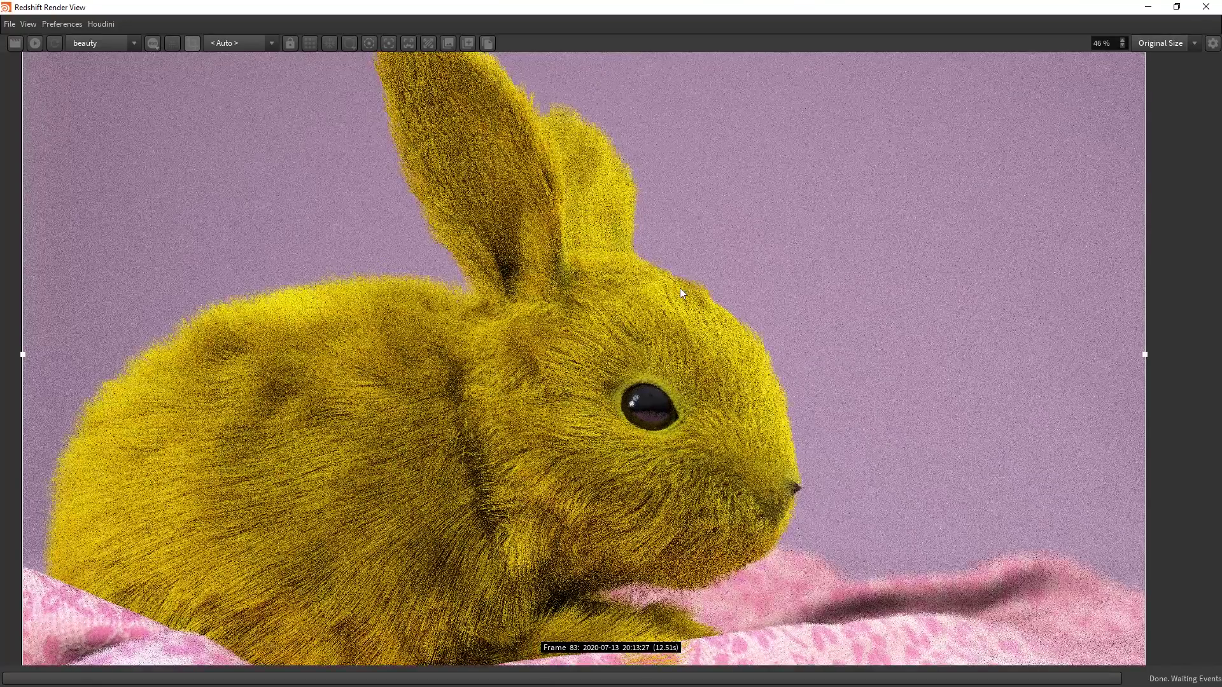
{"action": "scroll", "coordinate": [687, 293], "scroll_direction": "down", "scroll_amount": 4}
{"action": "scroll", "coordinate": [632, 446], "scroll_direction": "up", "scroll_amount": 2}
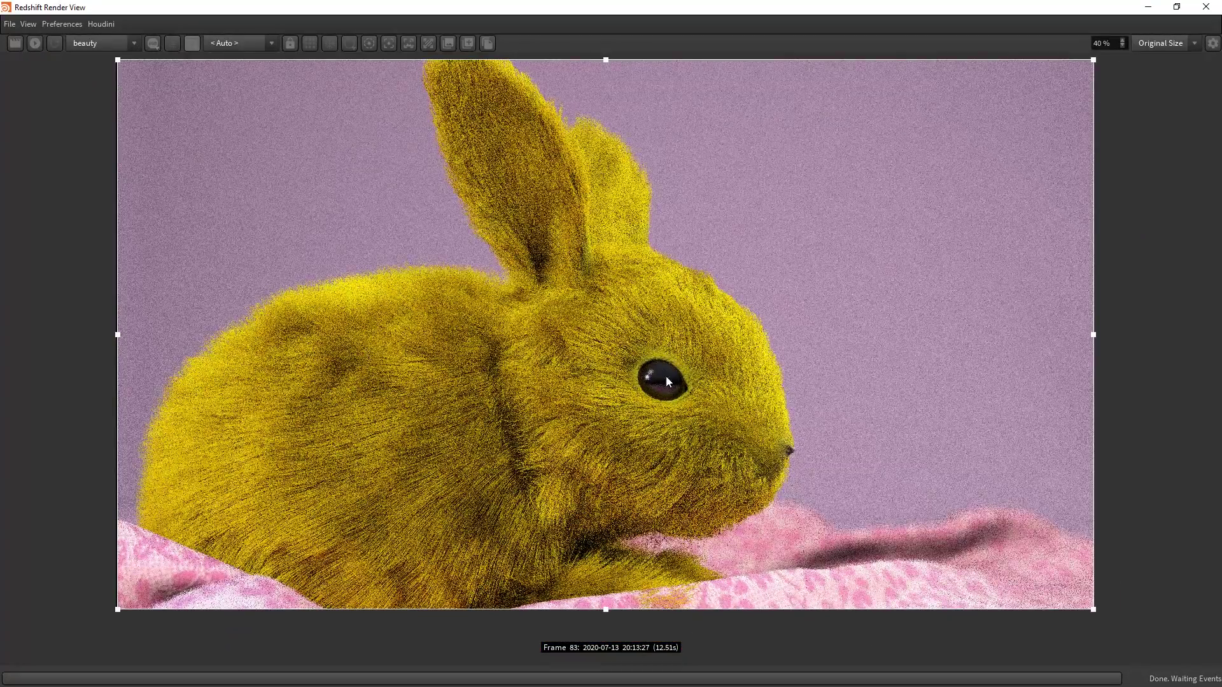
{"action": "scroll", "coordinate": [843, 414], "scroll_direction": "up", "scroll_amount": 2}
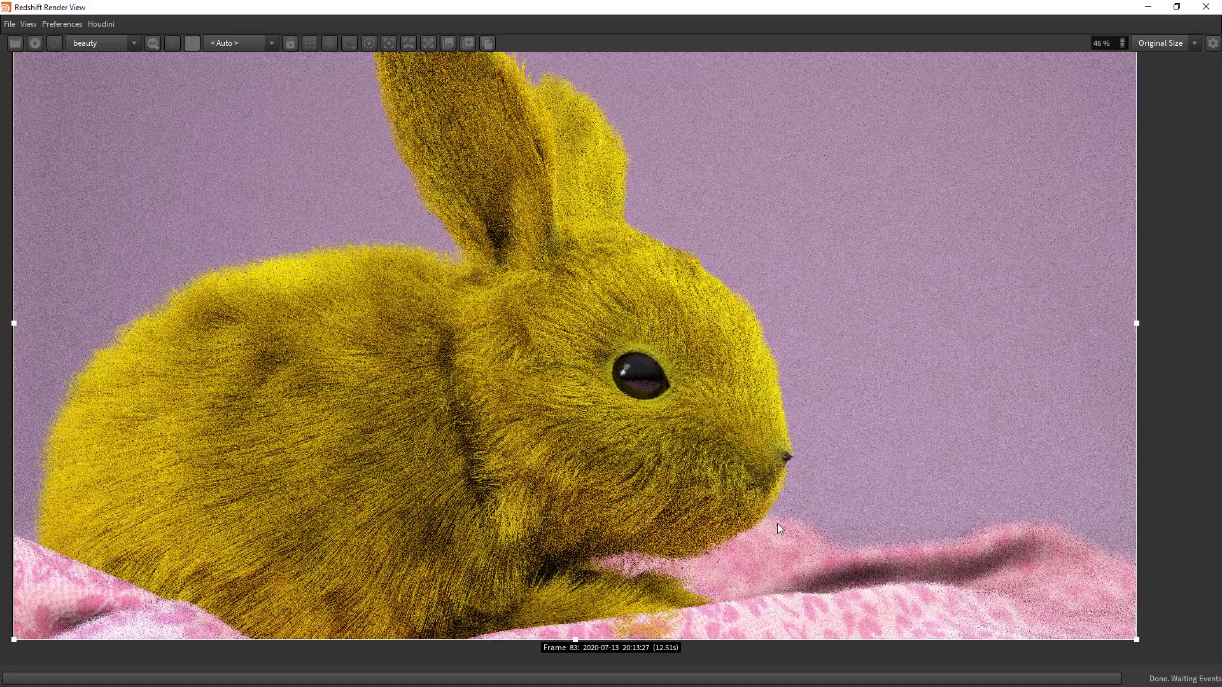
{"action": "scroll", "coordinate": [772, 522], "scroll_direction": "down", "scroll_amount": 1}
{"action": "scroll", "coordinate": [808, 510], "scroll_direction": "up", "scroll_amount": 1}
{"action": "scroll", "coordinate": [807, 506], "scroll_direction": "up", "scroll_amount": 1}
{"action": "scroll", "coordinate": [804, 505], "scroll_direction": "down", "scroll_amount": 1}
{"action": "scroll", "coordinate": [804, 505], "scroll_direction": "up", "scroll_amount": 1}
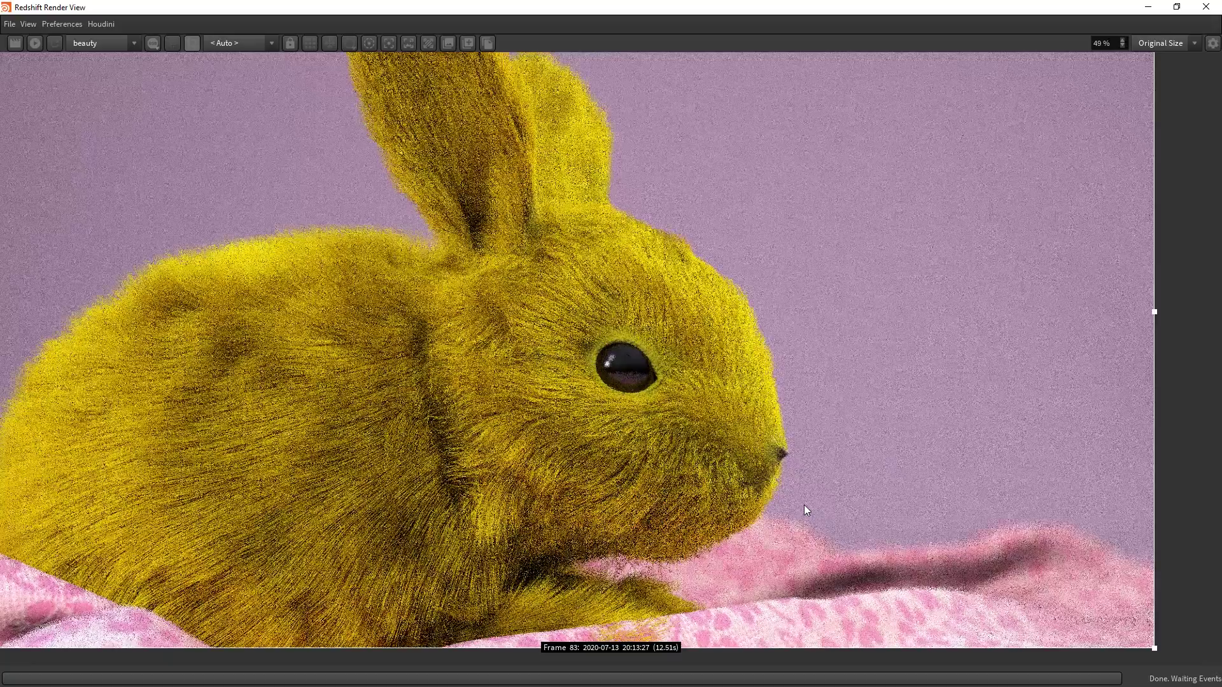
{"action": "scroll", "coordinate": [804, 505], "scroll_direction": "down", "scroll_amount": 1}
{"action": "scroll", "coordinate": [811, 504], "scroll_direction": "up", "scroll_amount": 1}
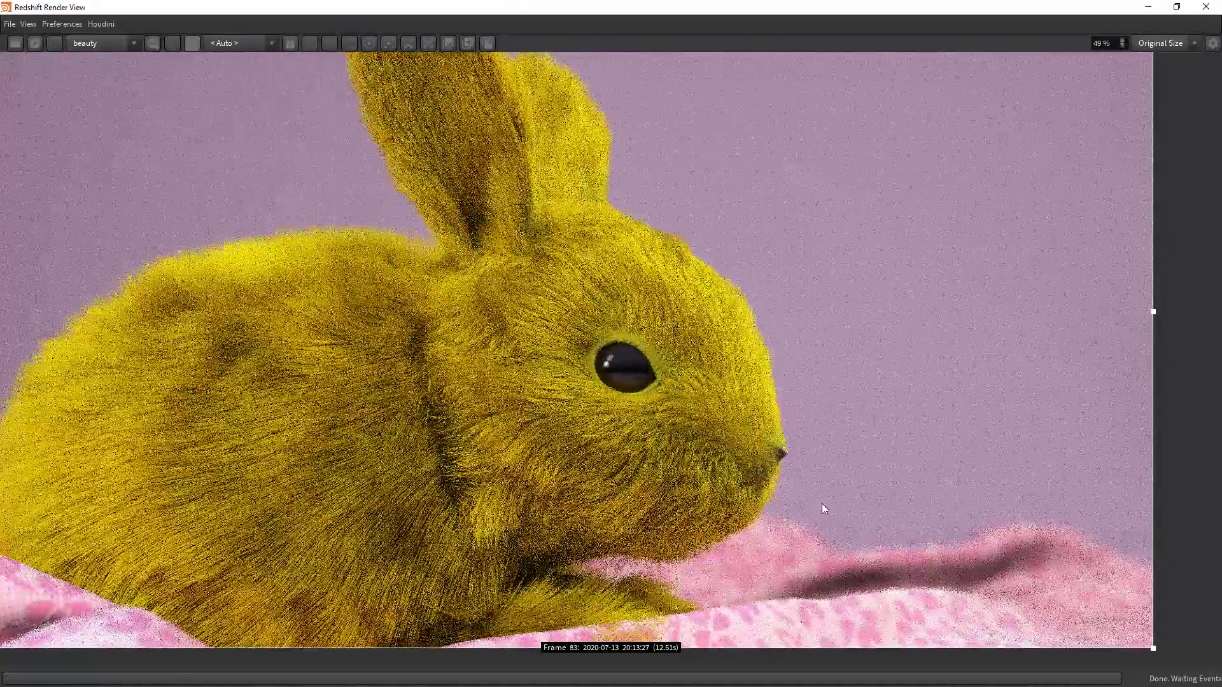
{"action": "scroll", "coordinate": [822, 504], "scroll_direction": "up", "scroll_amount": 1}
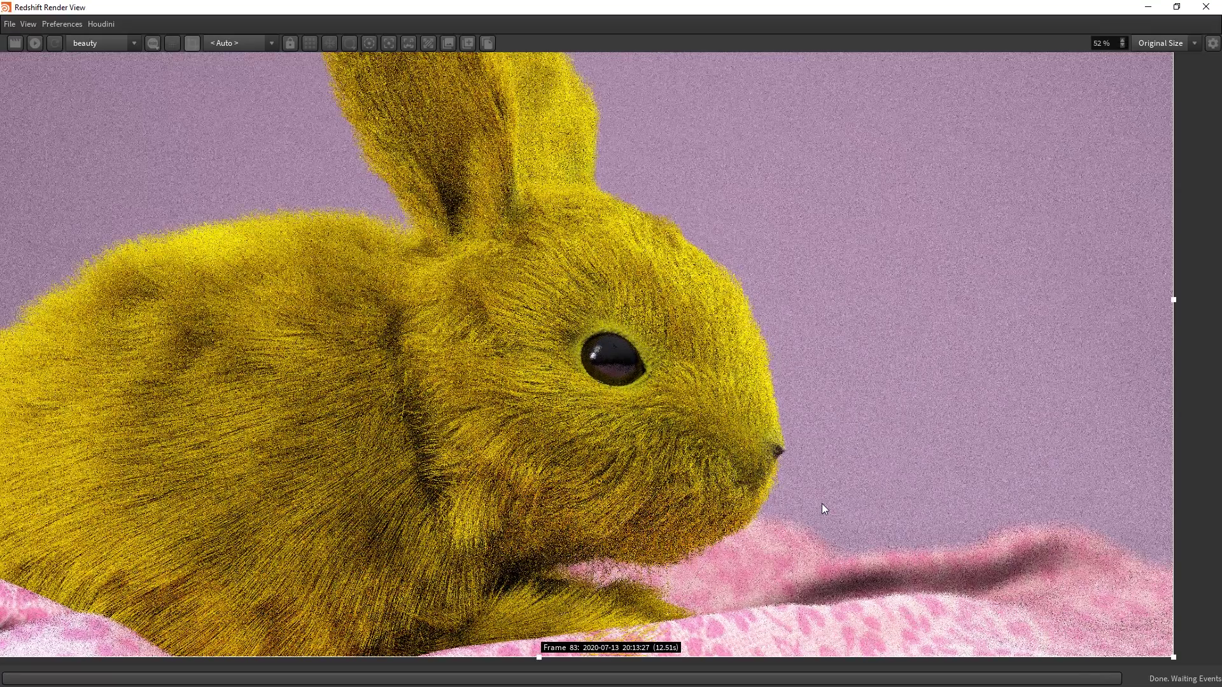
{"action": "scroll", "coordinate": [822, 504], "scroll_direction": "up", "scroll_amount": 1}
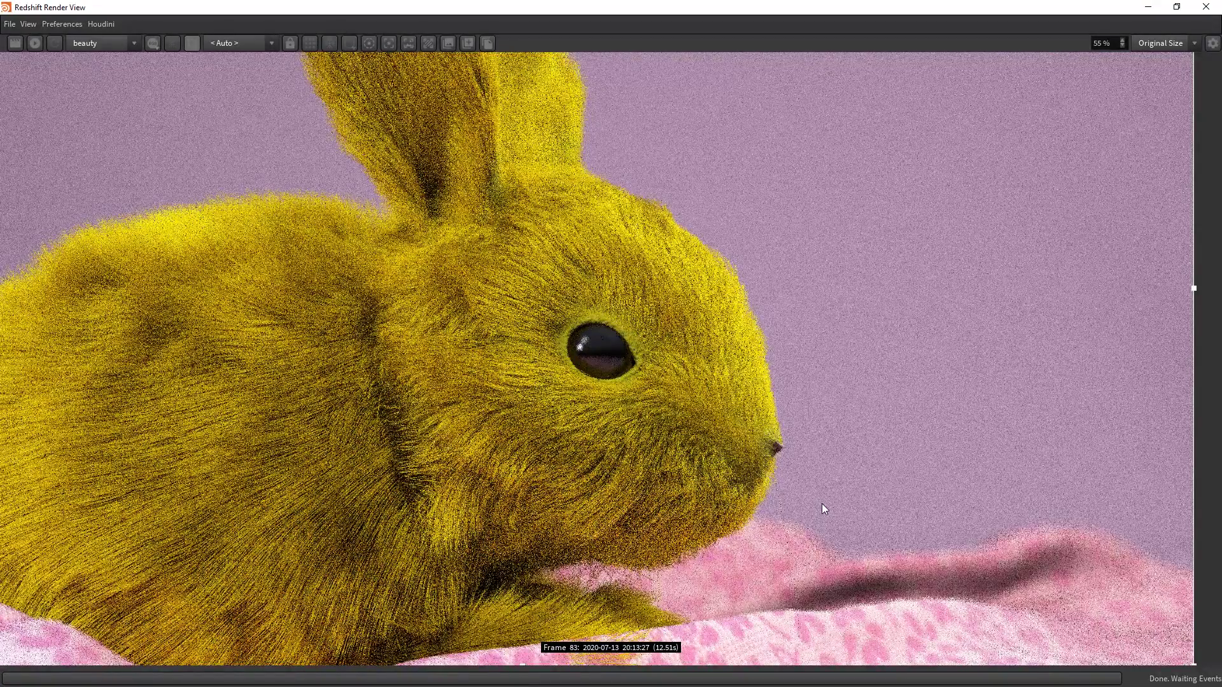
{"action": "scroll", "coordinate": [822, 504], "scroll_direction": "up", "scroll_amount": 1}
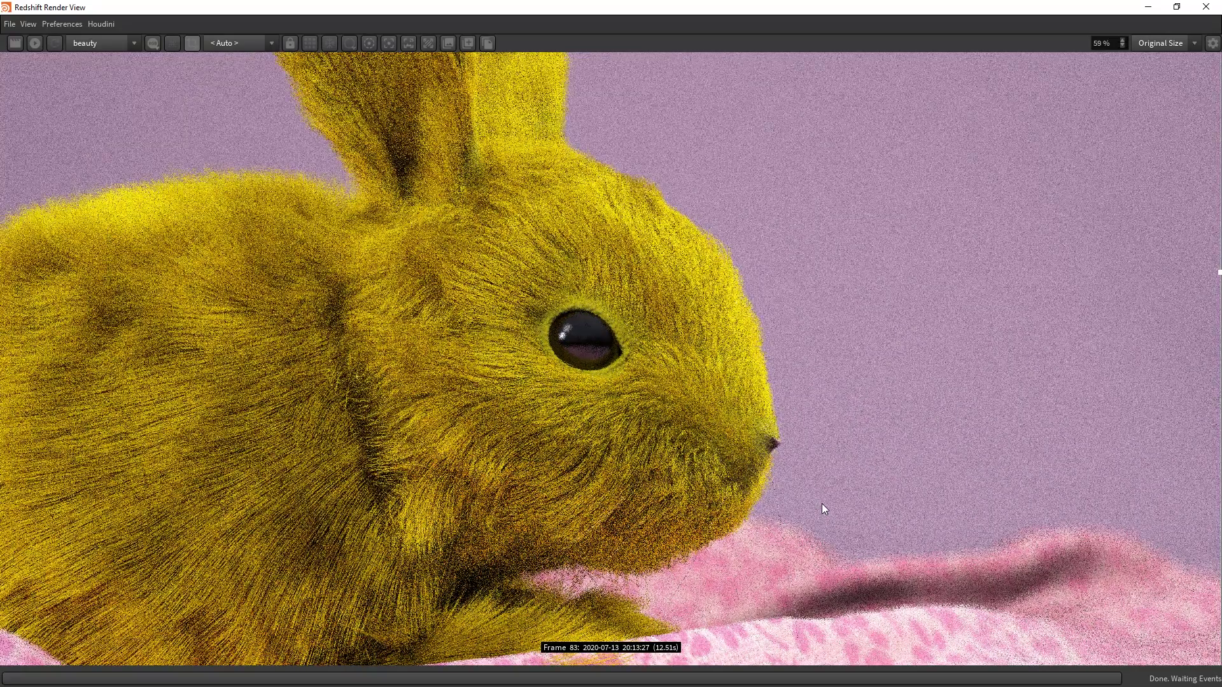
{"action": "scroll", "coordinate": [822, 509], "scroll_direction": "down", "scroll_amount": 1}
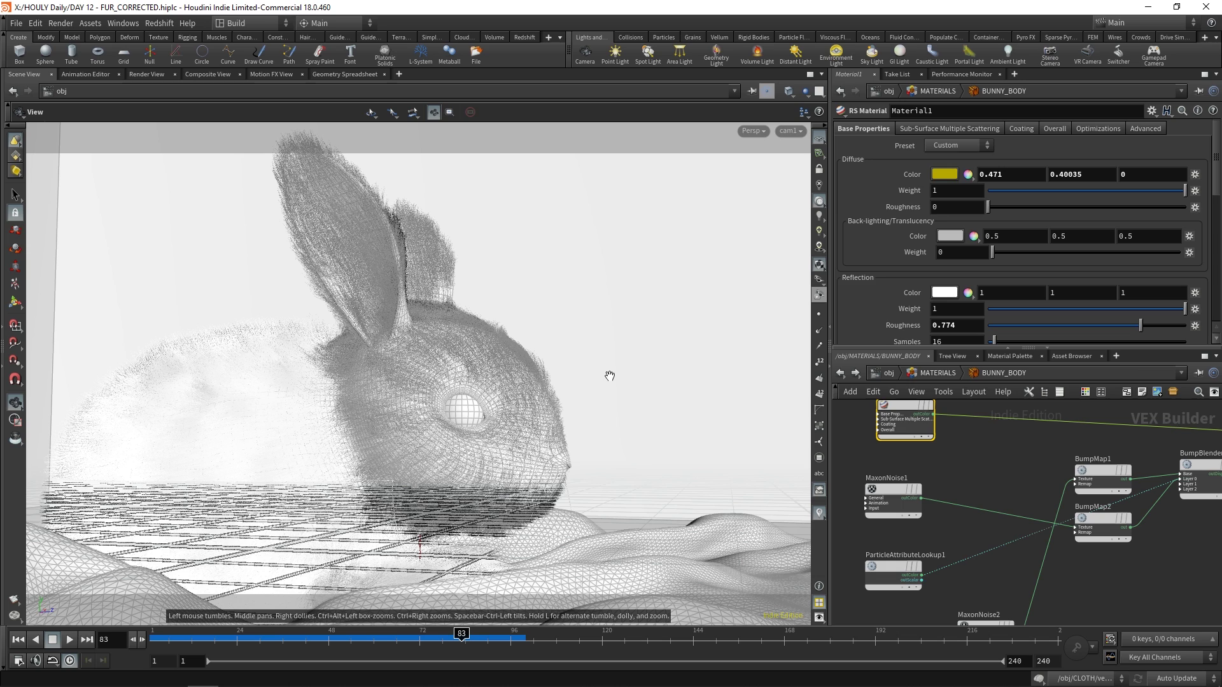
- Leave the cam1 view in the viewport and return from the BUNNY_BODY material to the object level
{"action": "left_click_drag", "start_coordinate": [610, 376], "coordinate": [610, 376]}
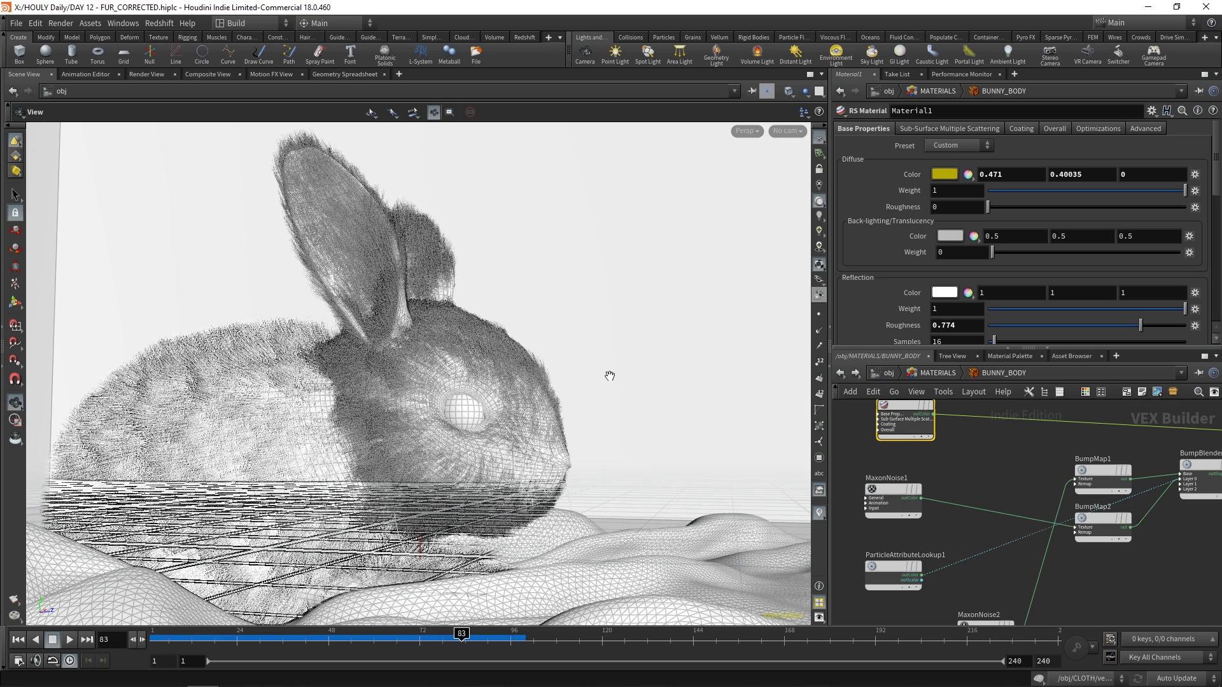
{"action": "left_click", "coordinate": [889, 373]}
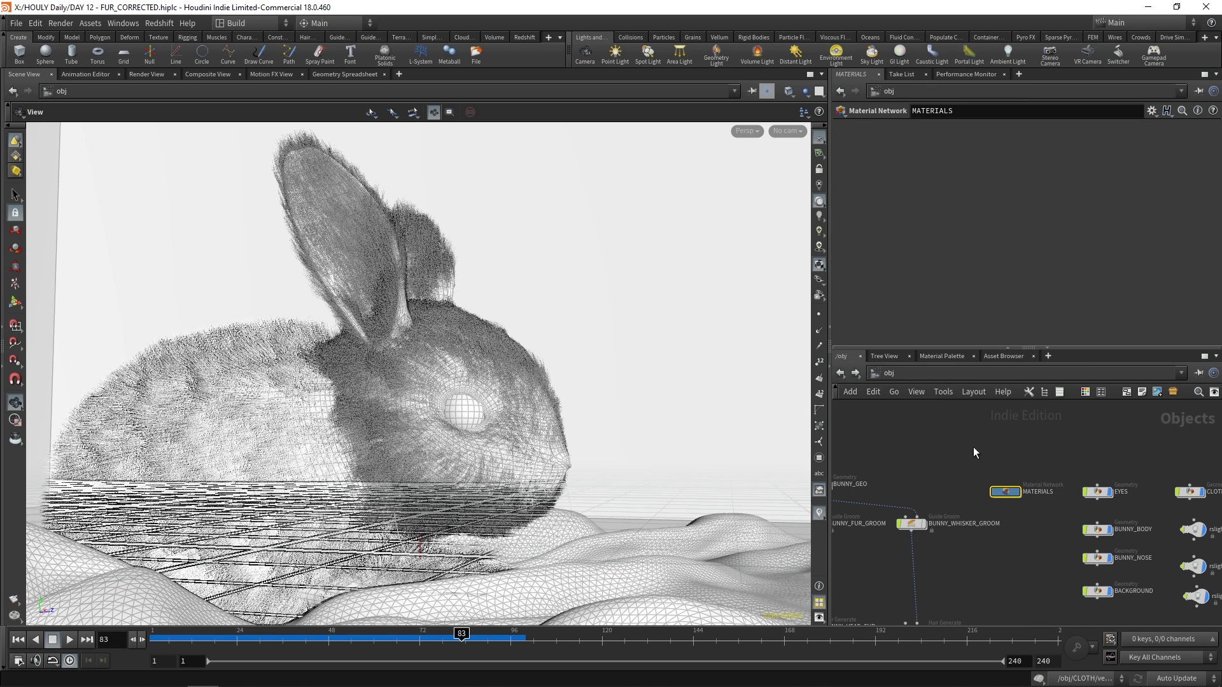